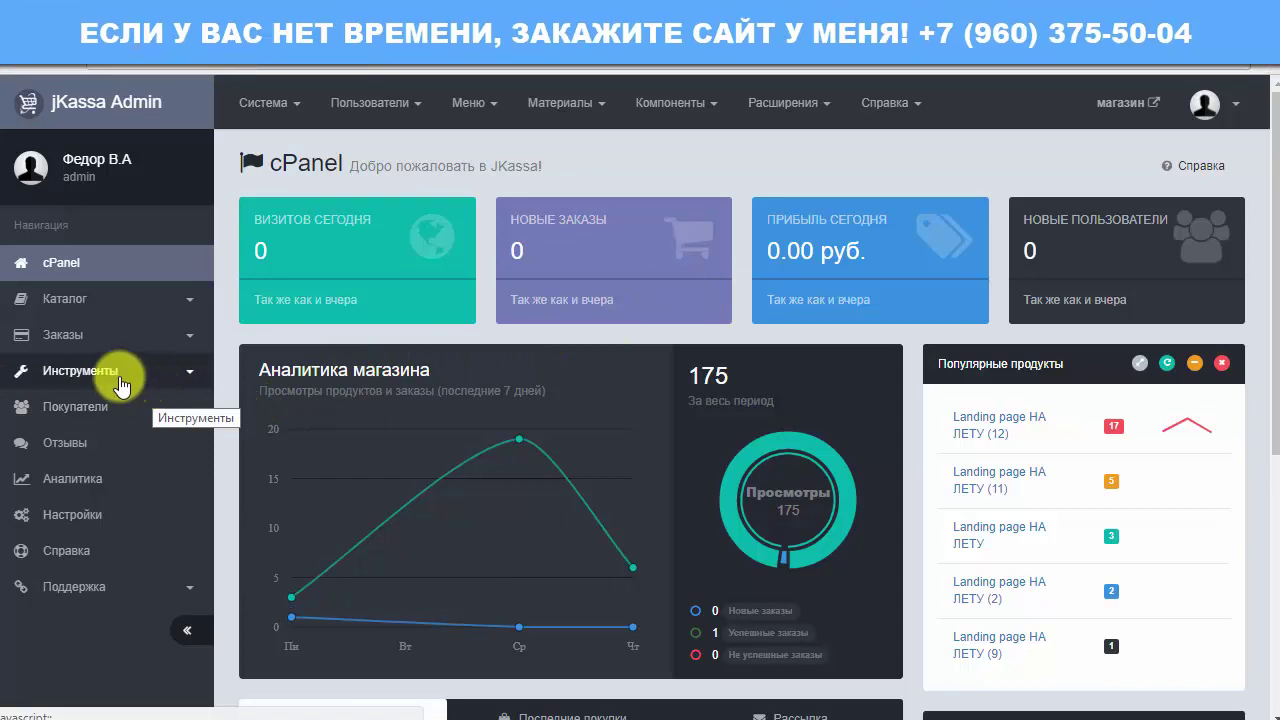
Open the store's extensions manager and filter the installed extensions to those with available updates
left_click(118, 374)
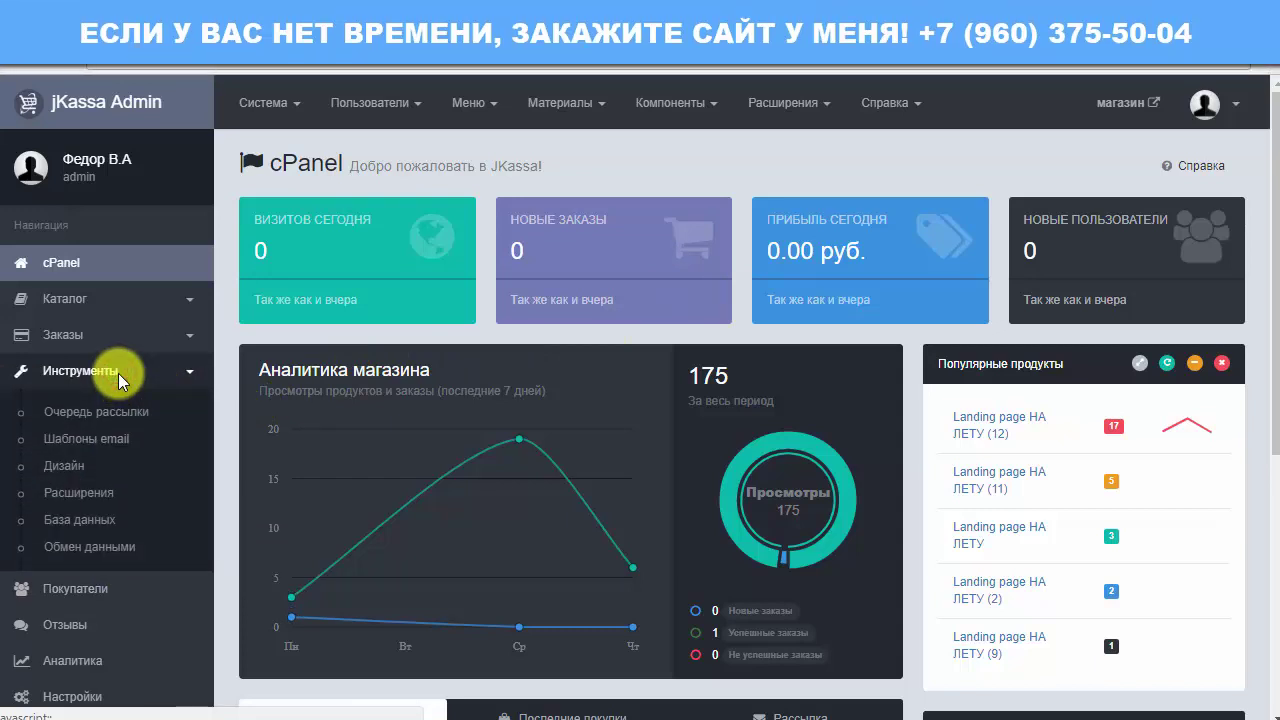
left_click(86, 495)
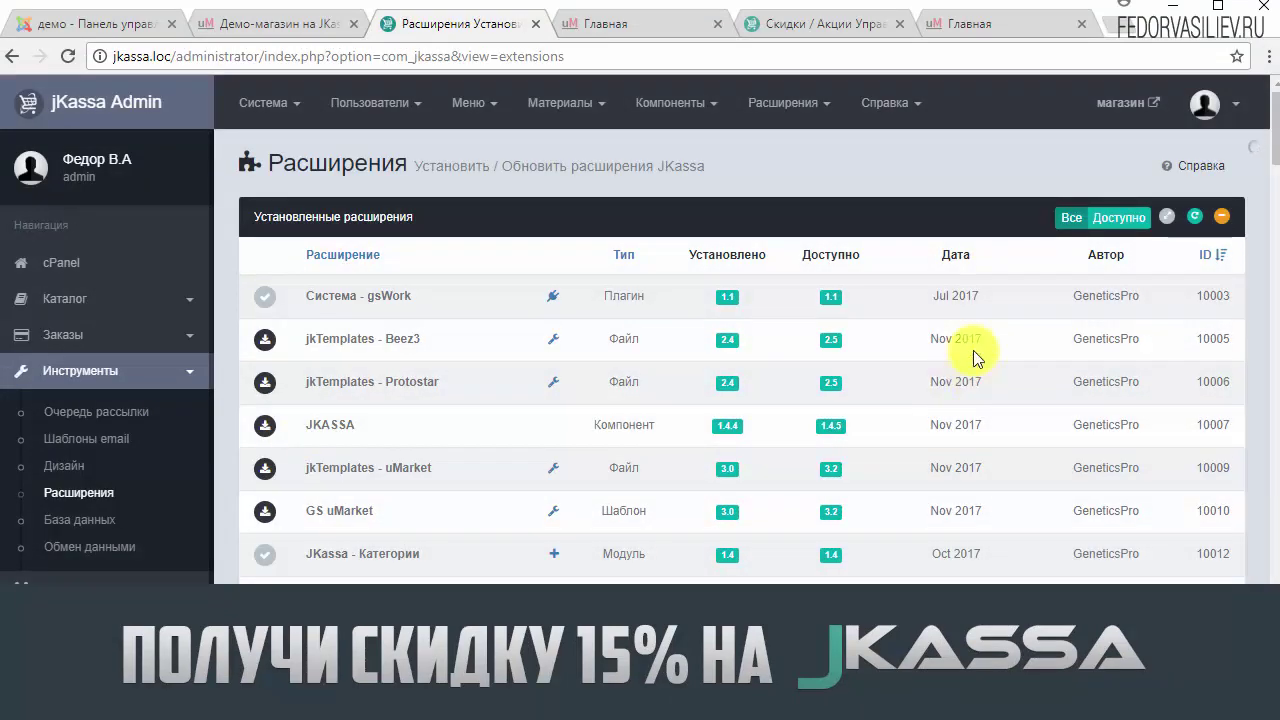
left_click(1119, 218)
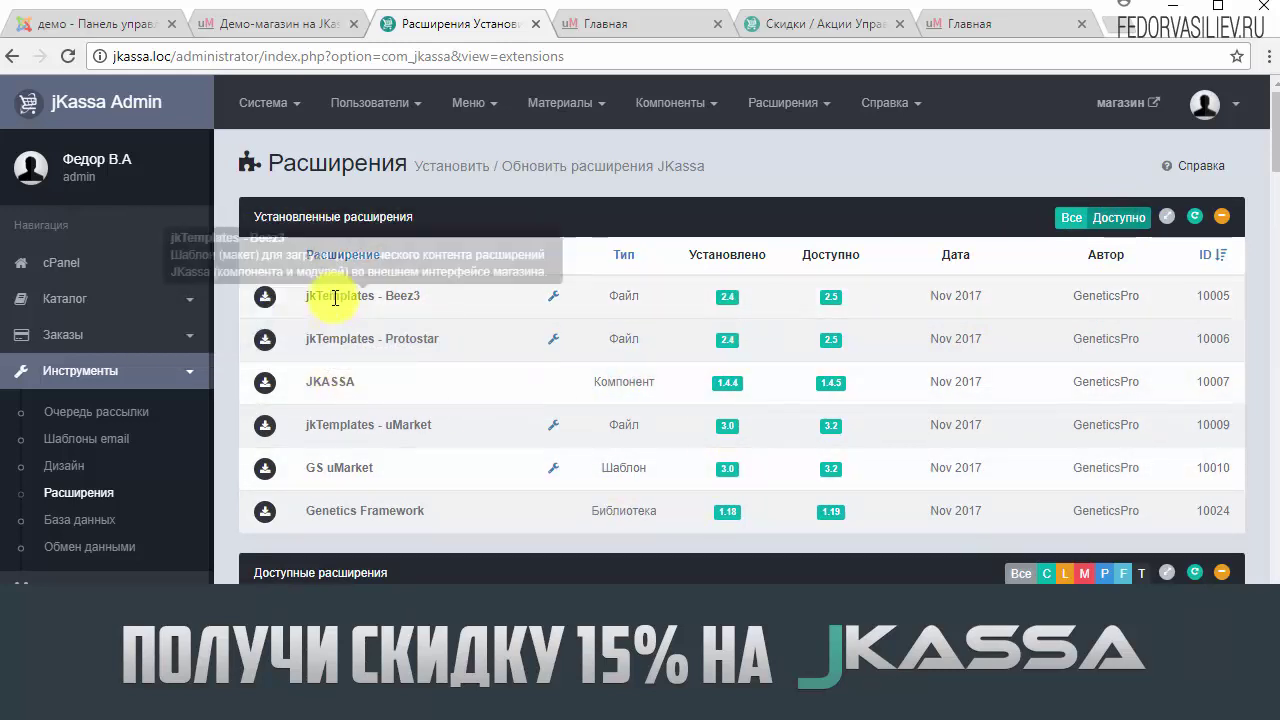
Install the available updates for all listed extensions, from jkTemplates - Beez3 through Genetics Framework
left_click(262, 299)
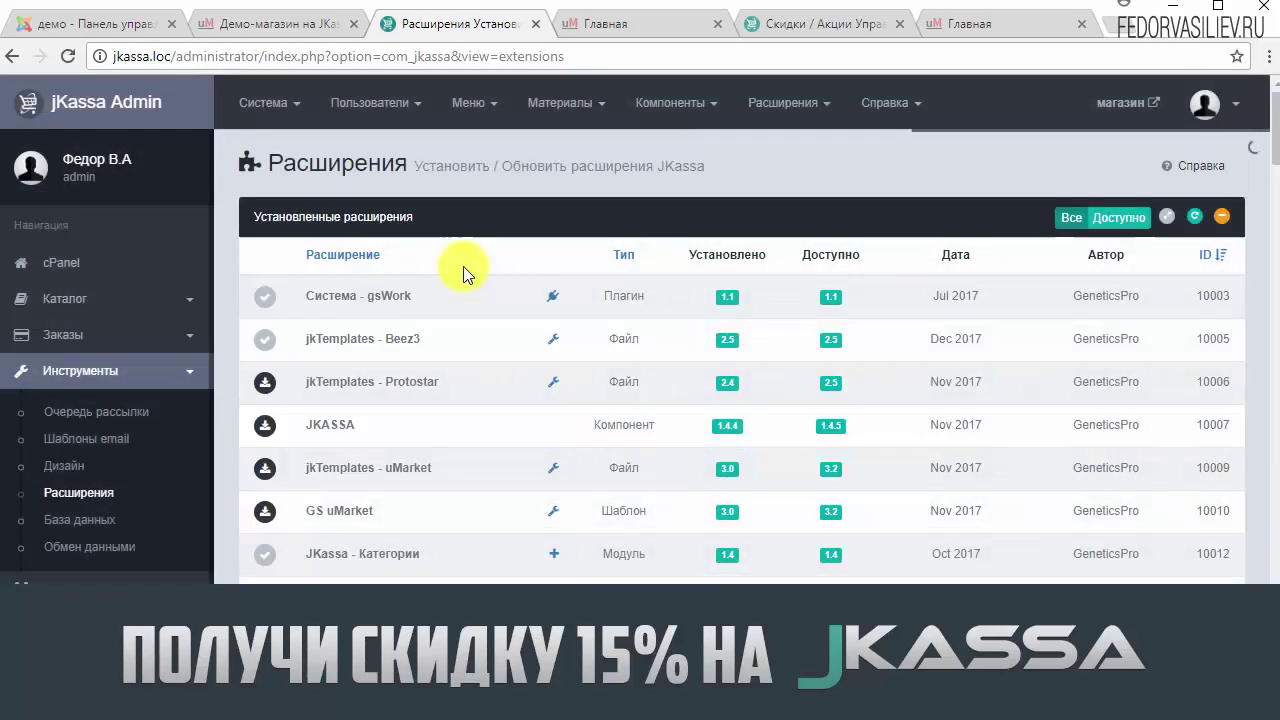
left_click(265, 384)
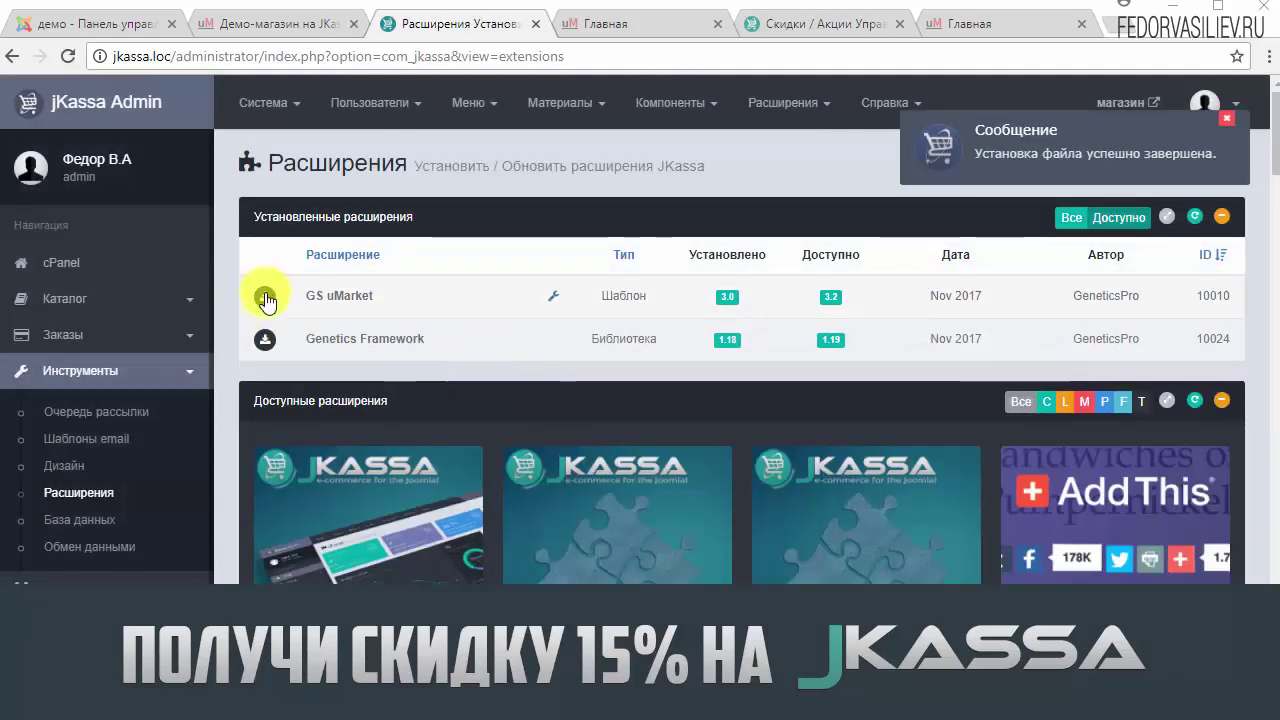
left_click(265, 293)
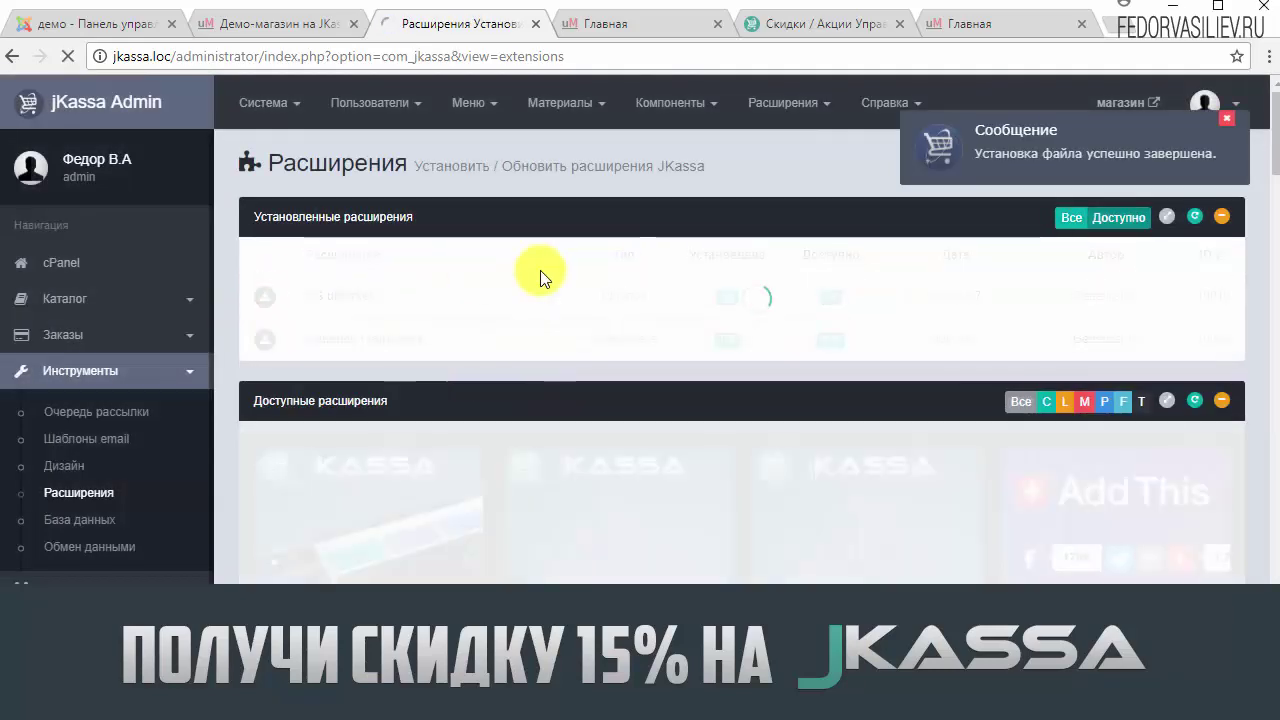
scroll(677, 530, "down", 3)
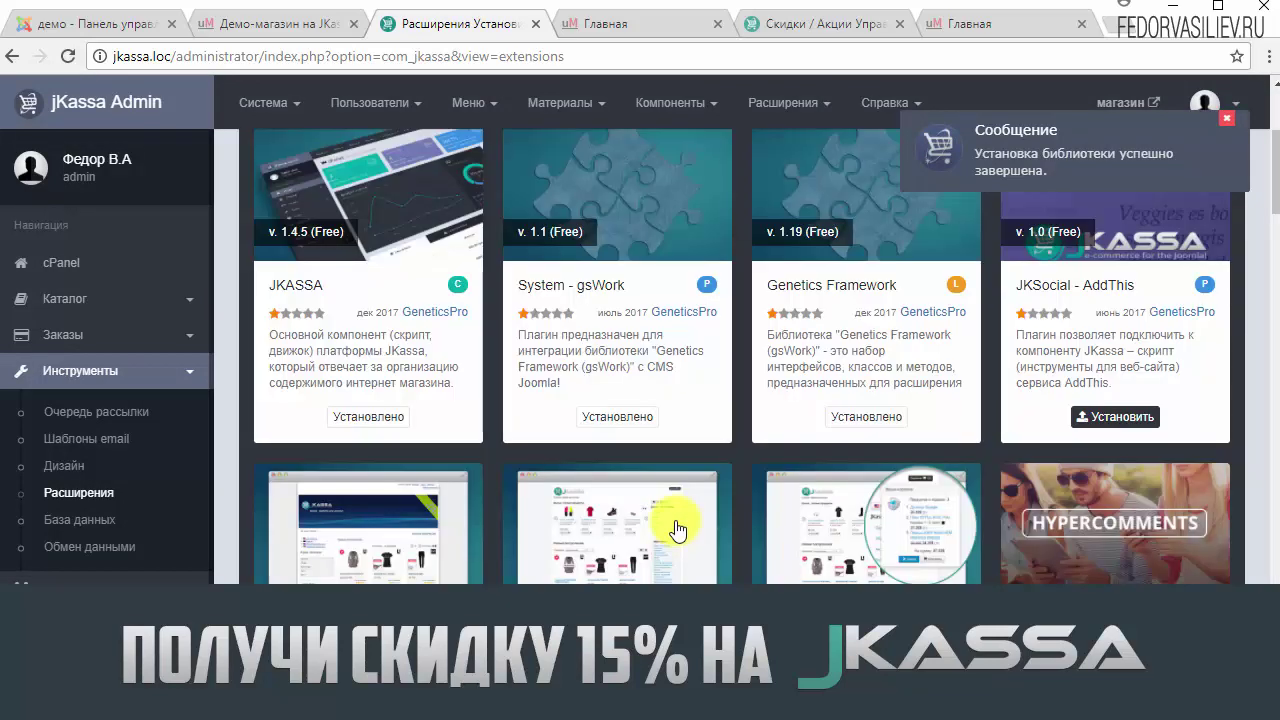
scroll(677, 530, "down", 3)
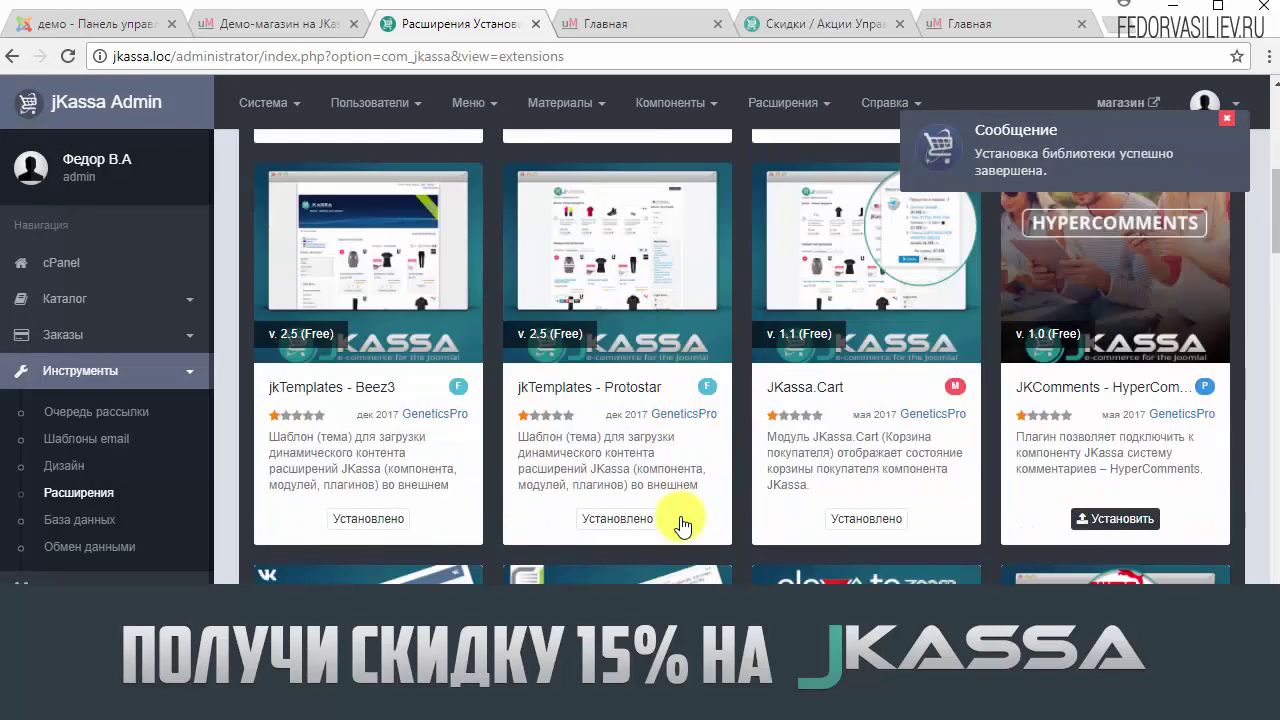
scroll(680, 525, "up", 5)
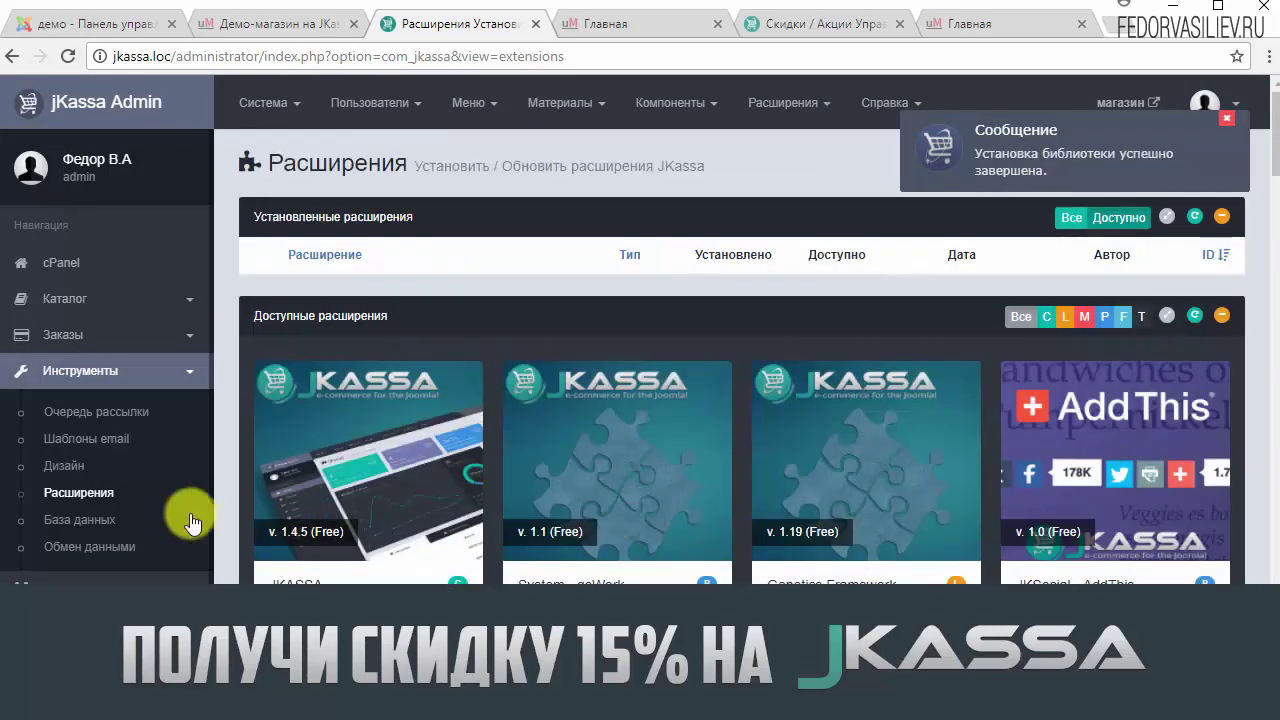
scroll(157, 443, "down", 1)
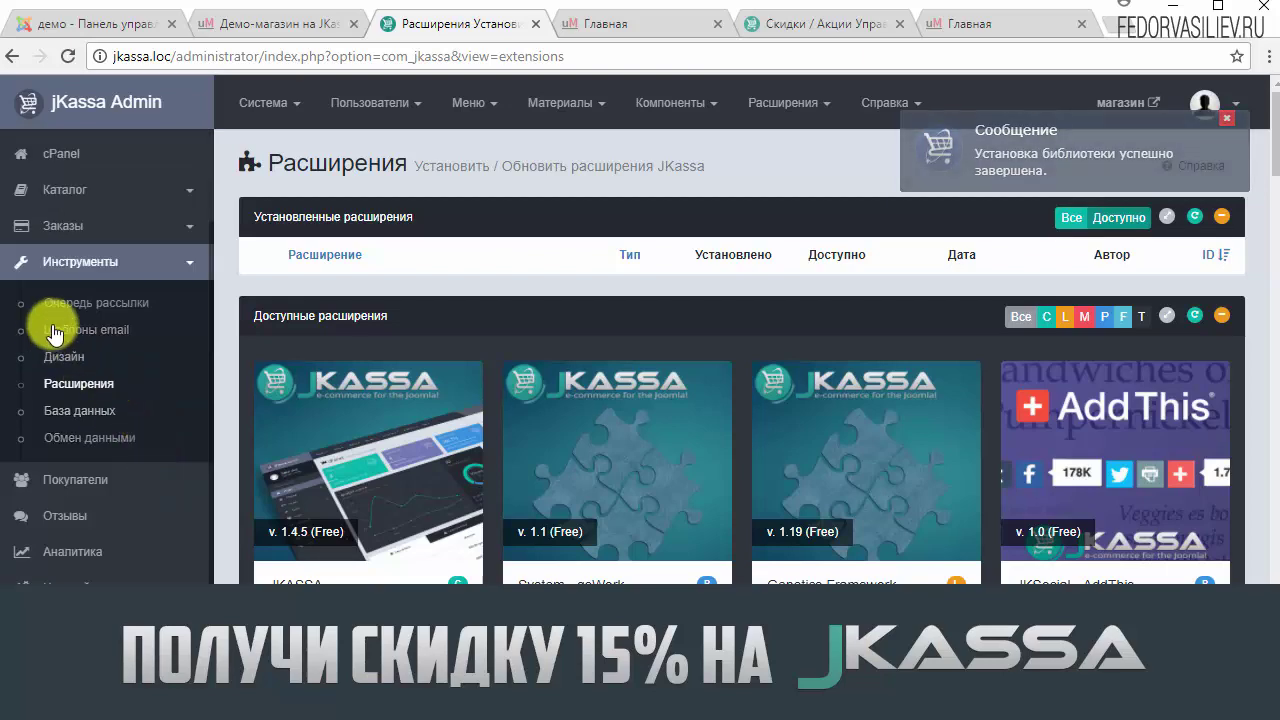
scroll(165, 375, "up", 1)
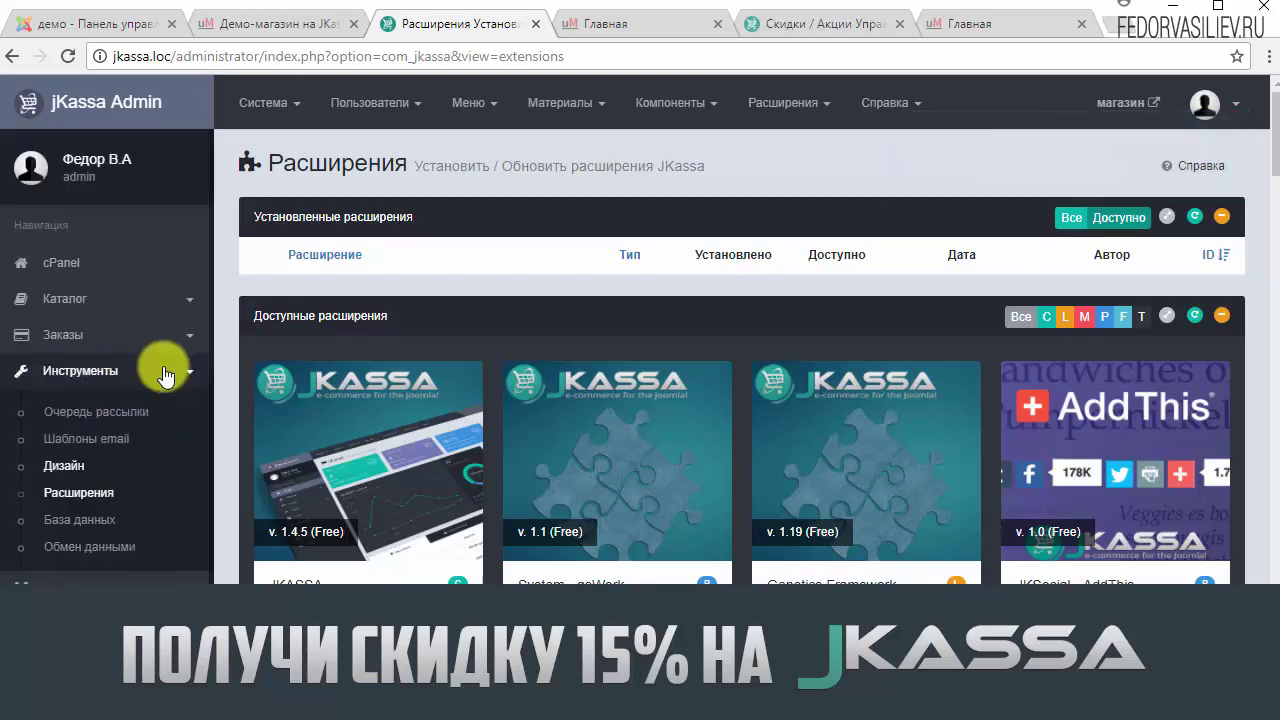
Open the catalog's Скидки / Акции page and look over its discount and promotion groups
left_click(86, 295)
left_click(68, 474)
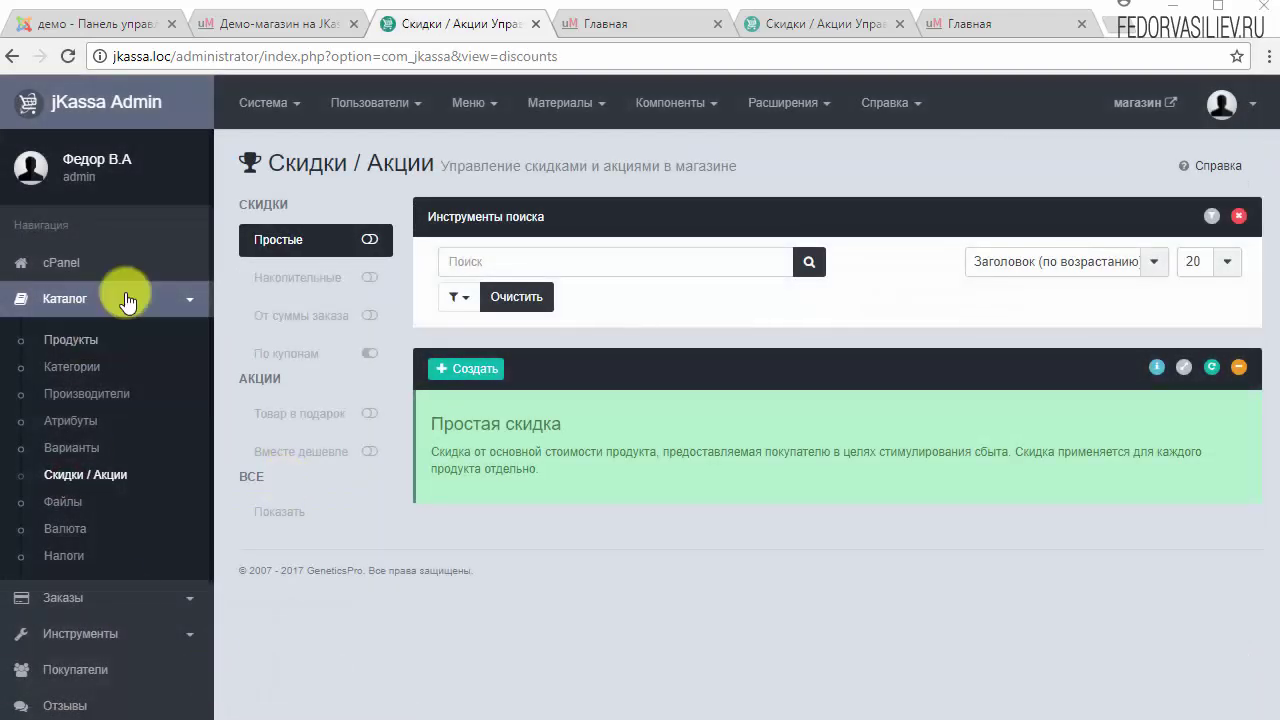
left_click_drag(289, 204, 248, 204)
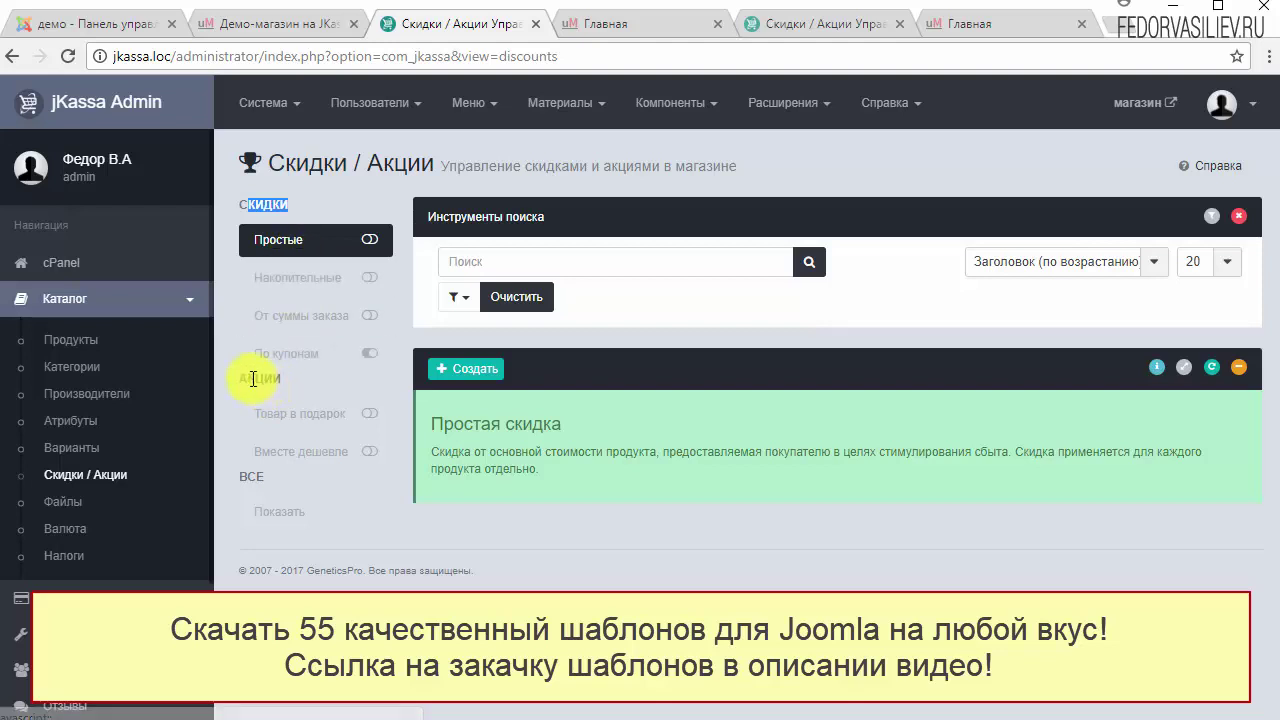
left_click_drag(246, 378, 297, 450)
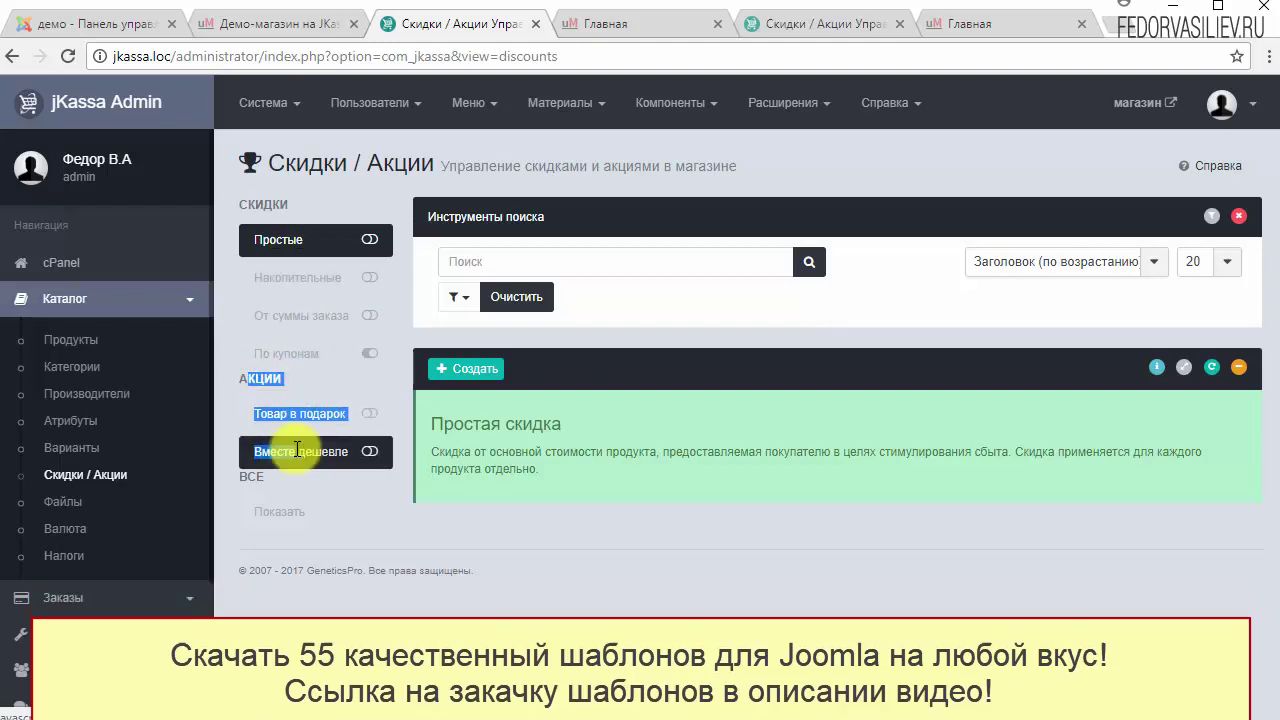
left_click(574, 549)
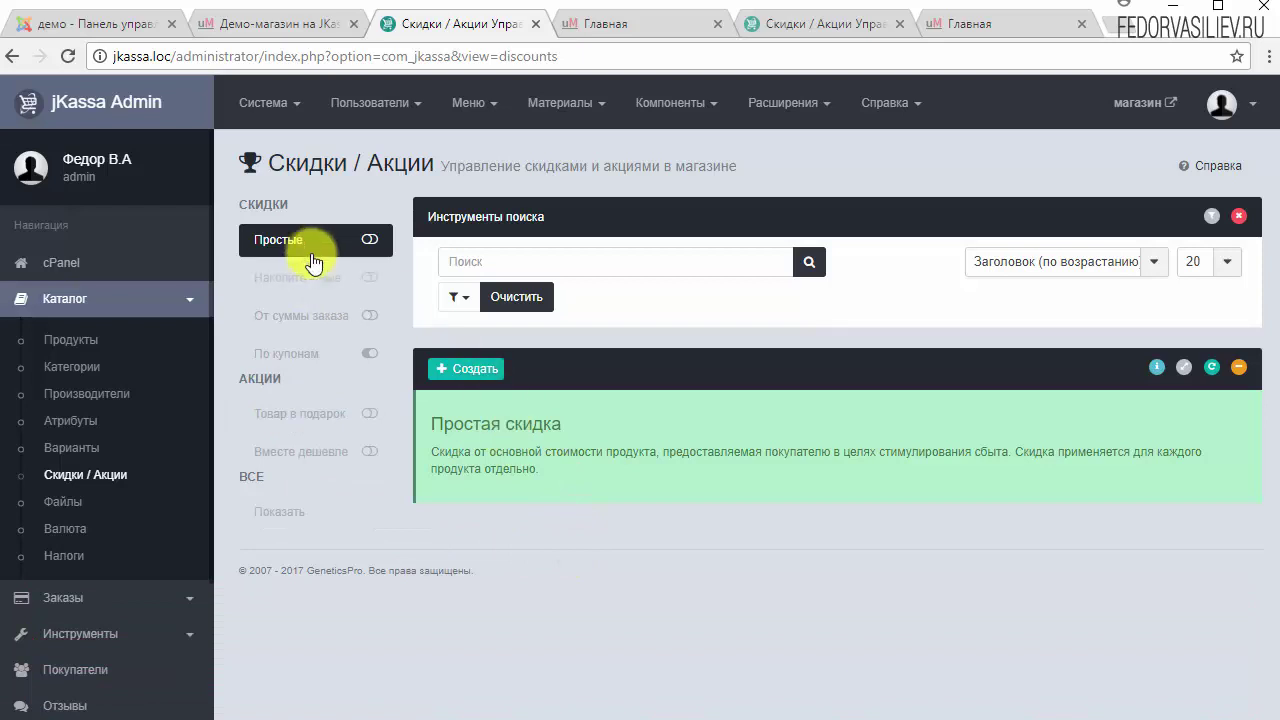
Read the descriptions of the simple and cumulative discount types and try the switch for simple discounts
mouse_move(432, 424)
left_mouse_down()
mouse_move(501, 477)
mouse_move(541, 474)
left_mouse_up()
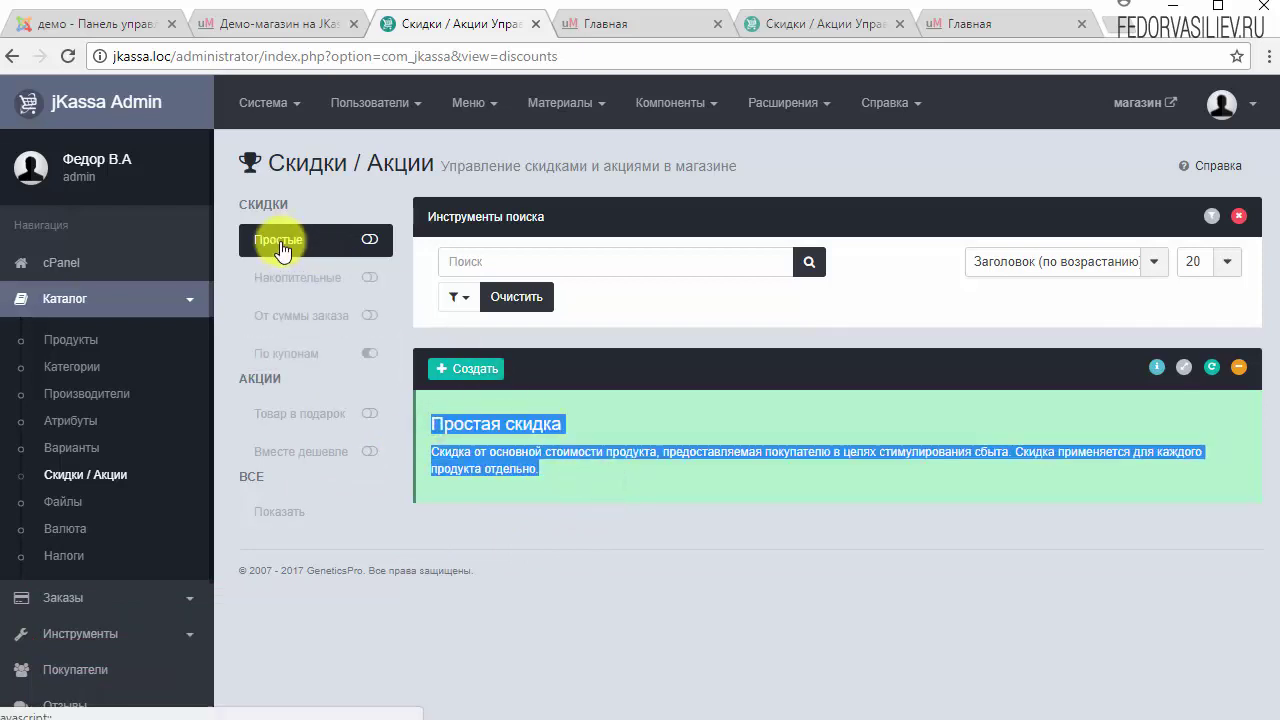
left_click(555, 470)
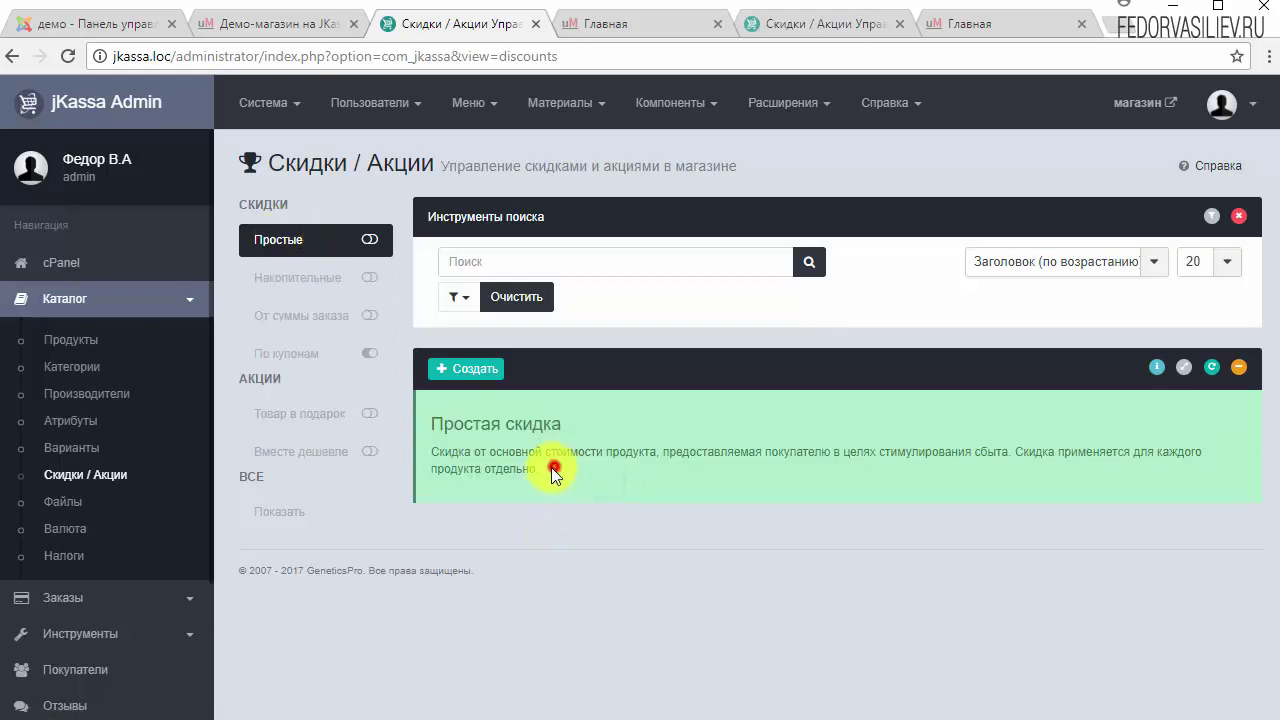
left_click_drag(527, 447, 455, 422)
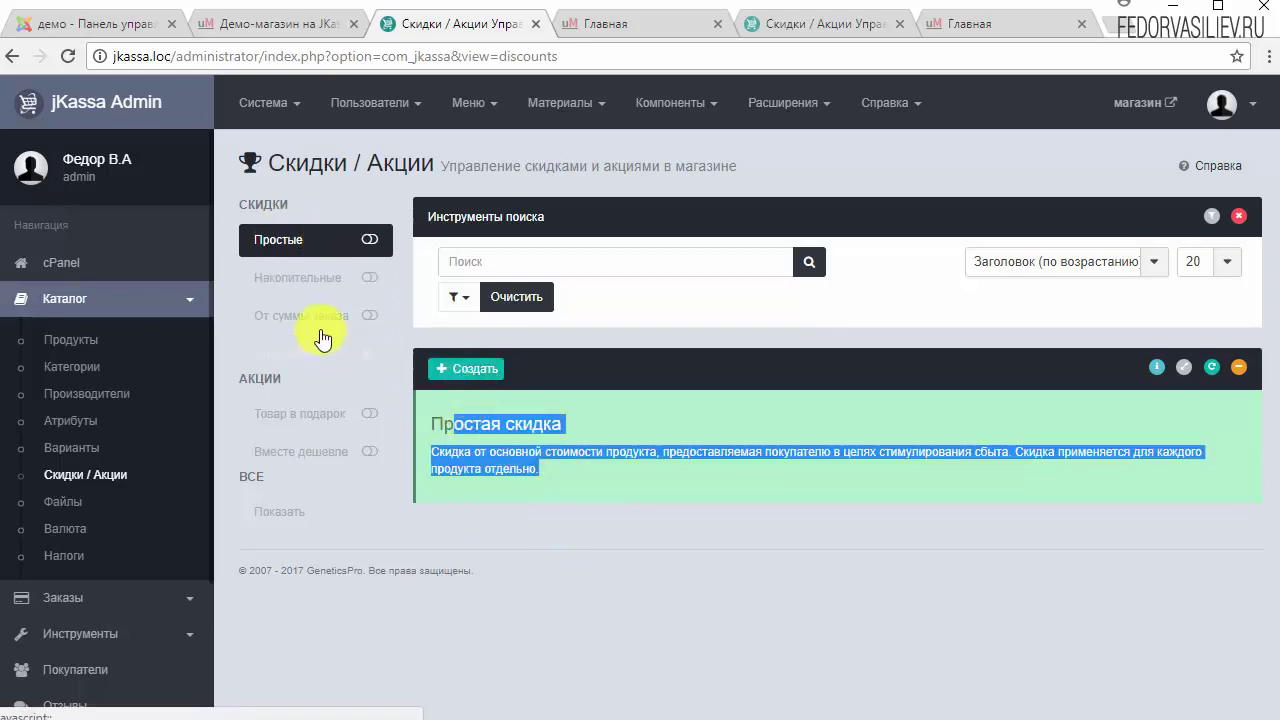
left_click(310, 290)
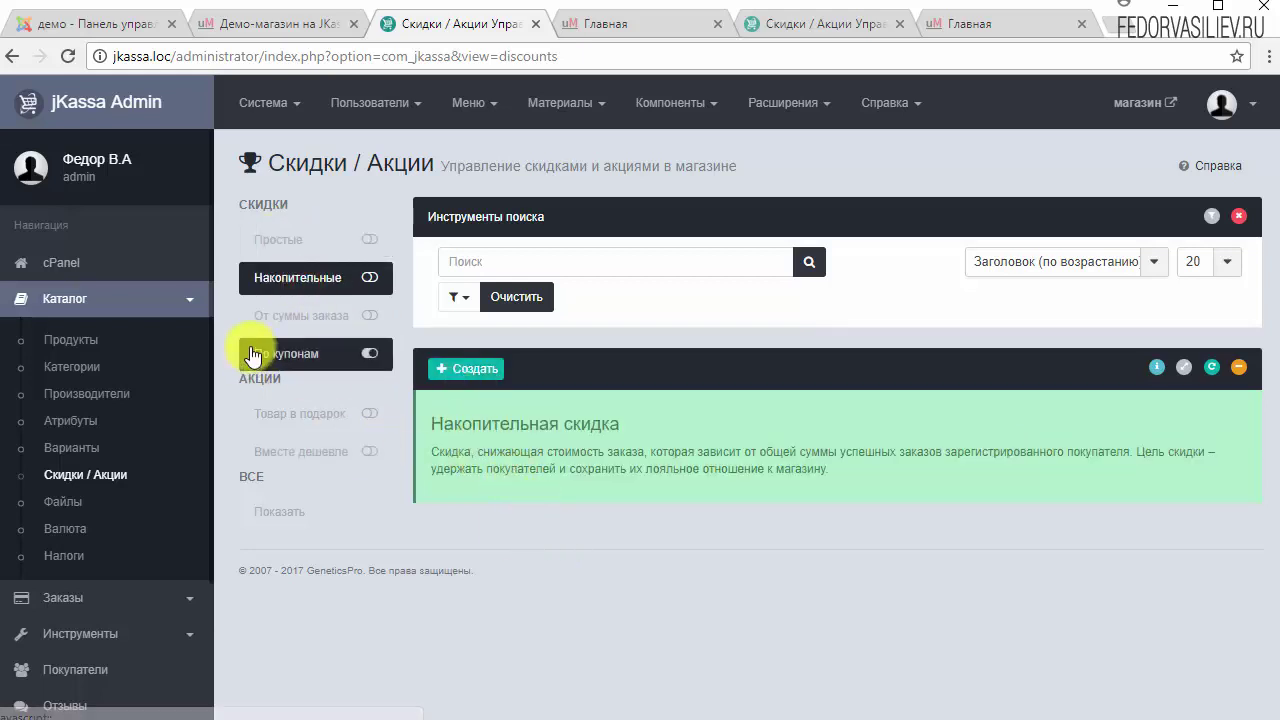
left_click(273, 252)
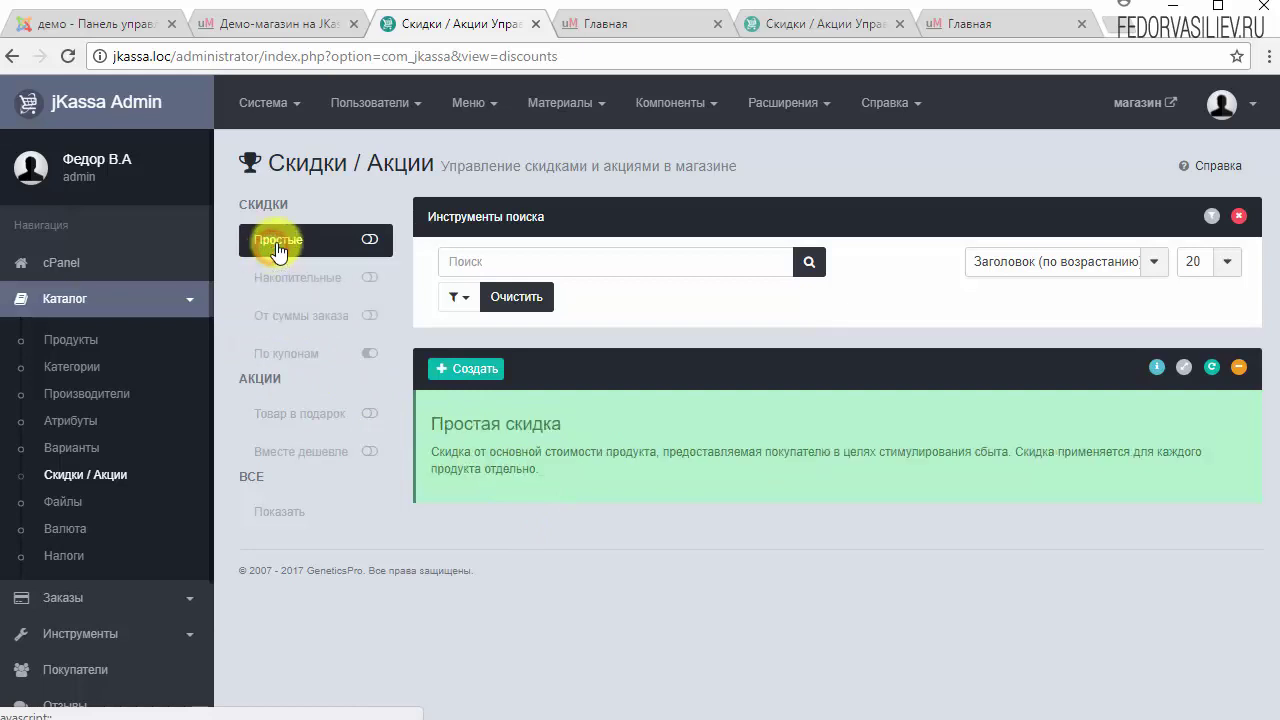
left_click(372, 240)
left_click(369, 242)
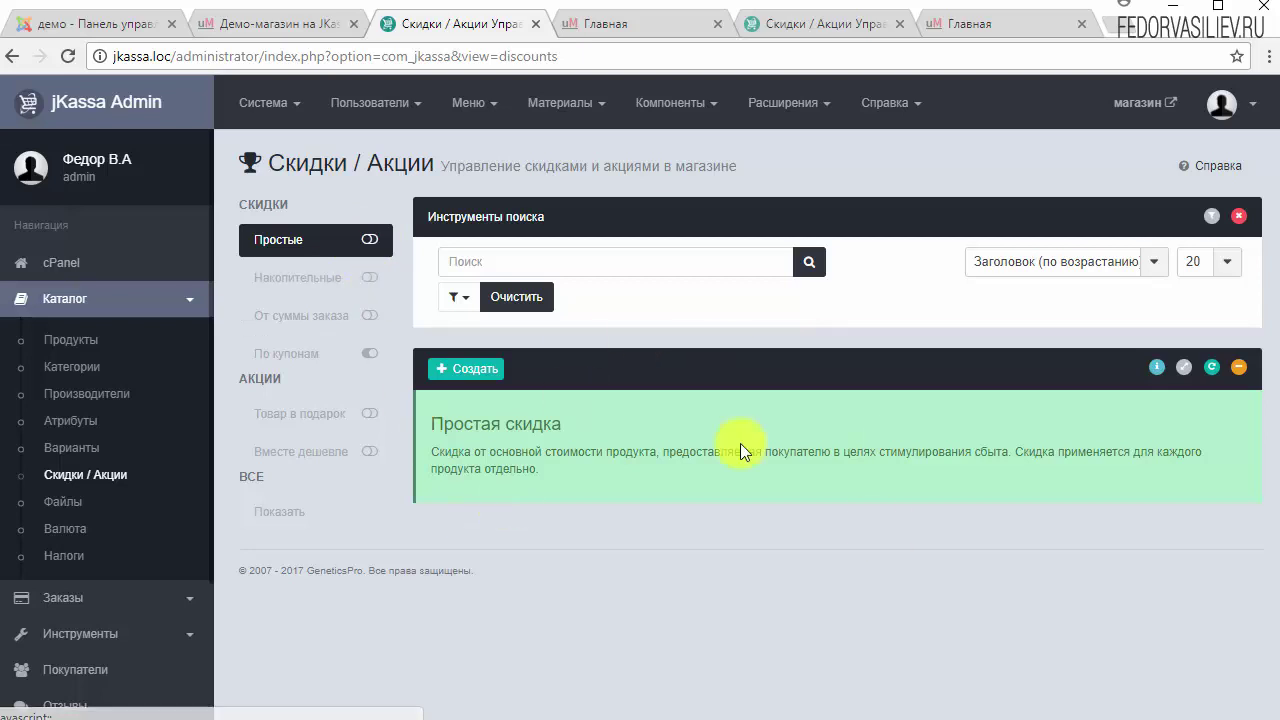
Create a new discount named "Простая акция" and keep its type as Простая скидка after checking the available types
left_click(458, 372)
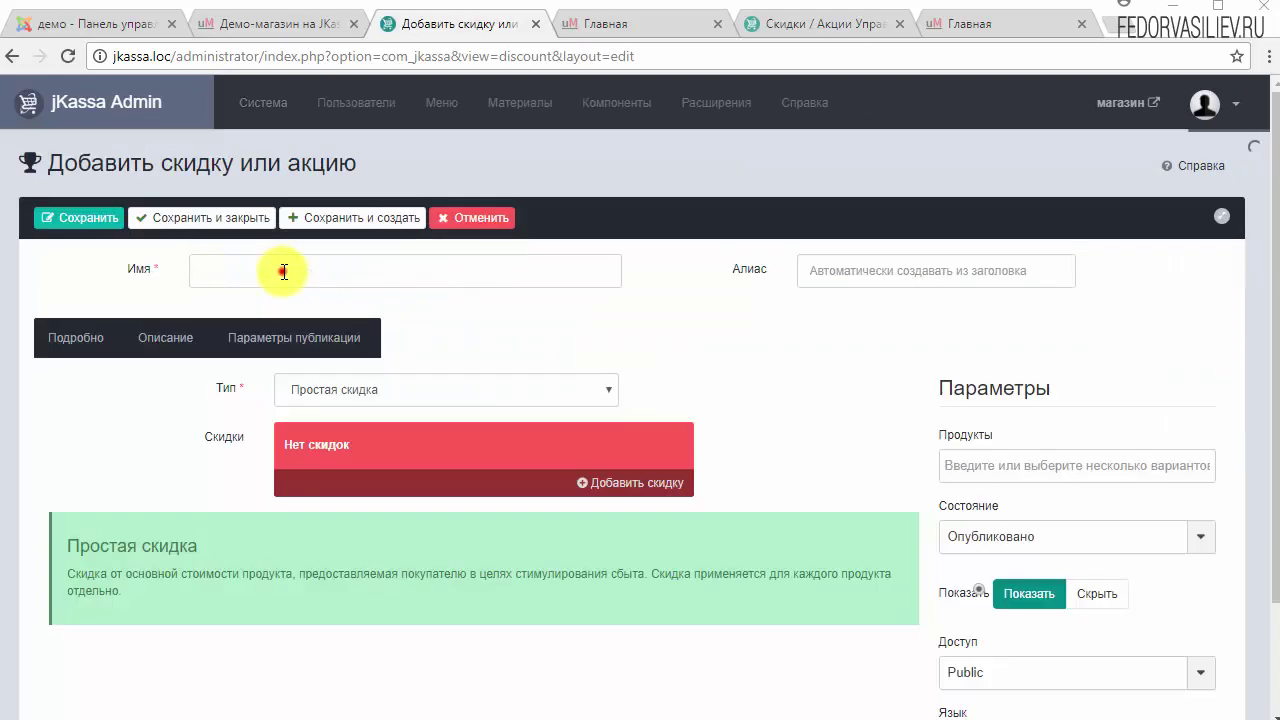
left_click(284, 271)
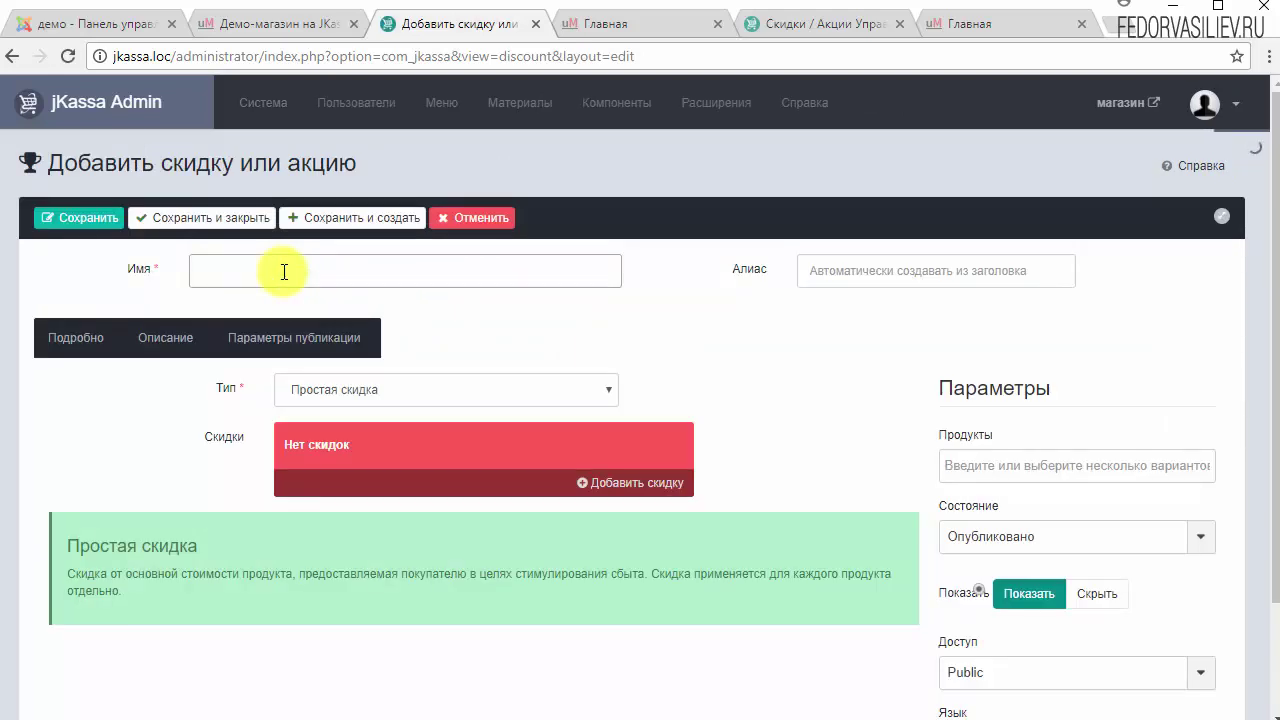
type("Простая акция")
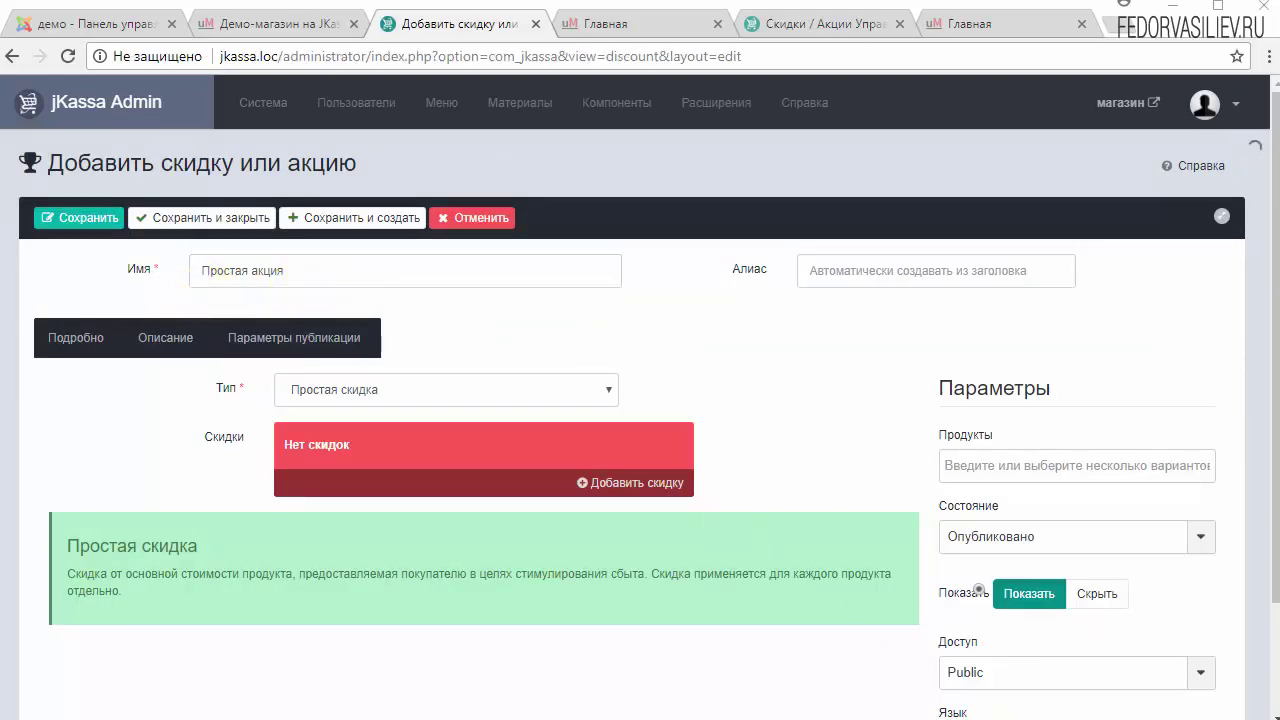
left_click(362, 393)
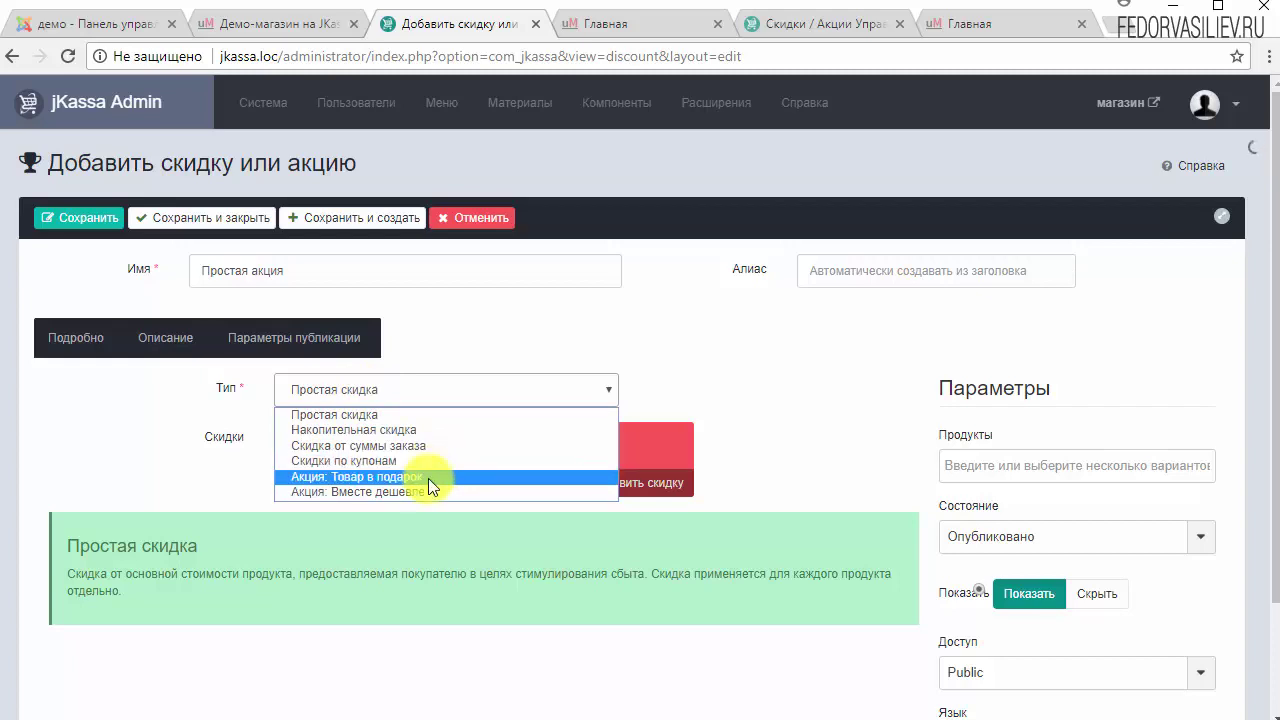
left_click(451, 350)
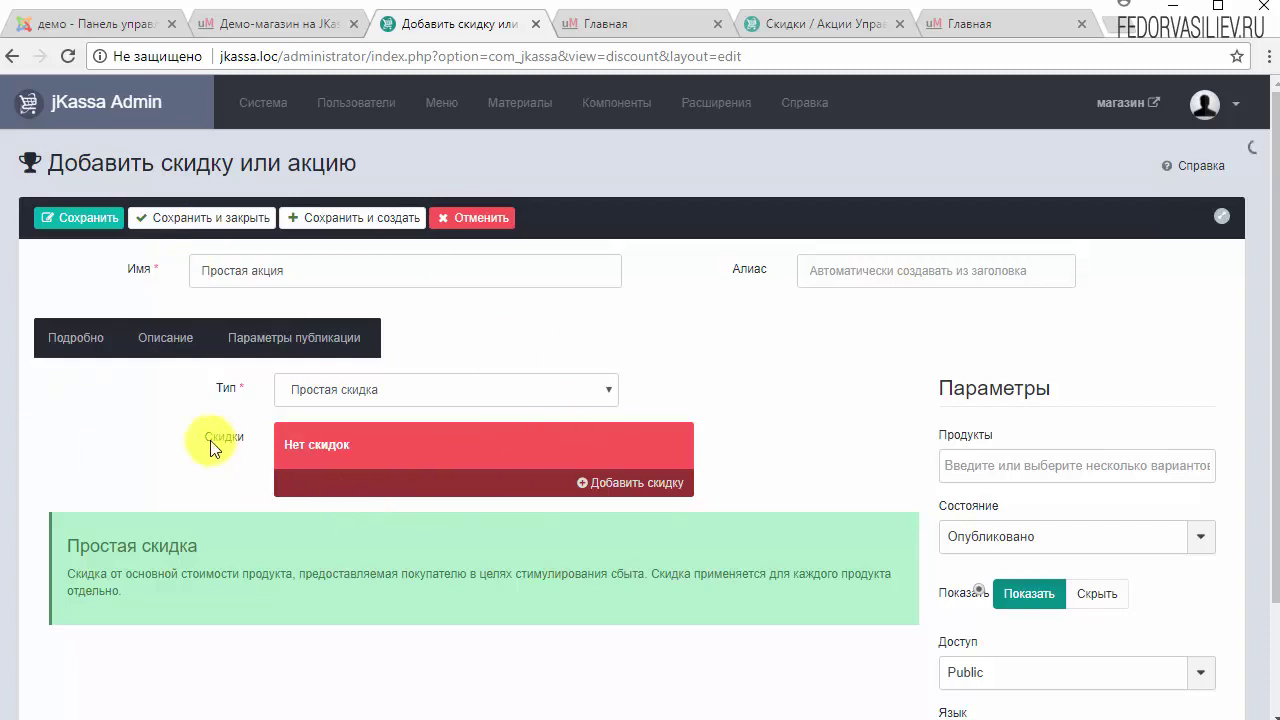
Add and save a discount value of 10 руб. for the Public user group in the new discount
mouse_move(213, 389)
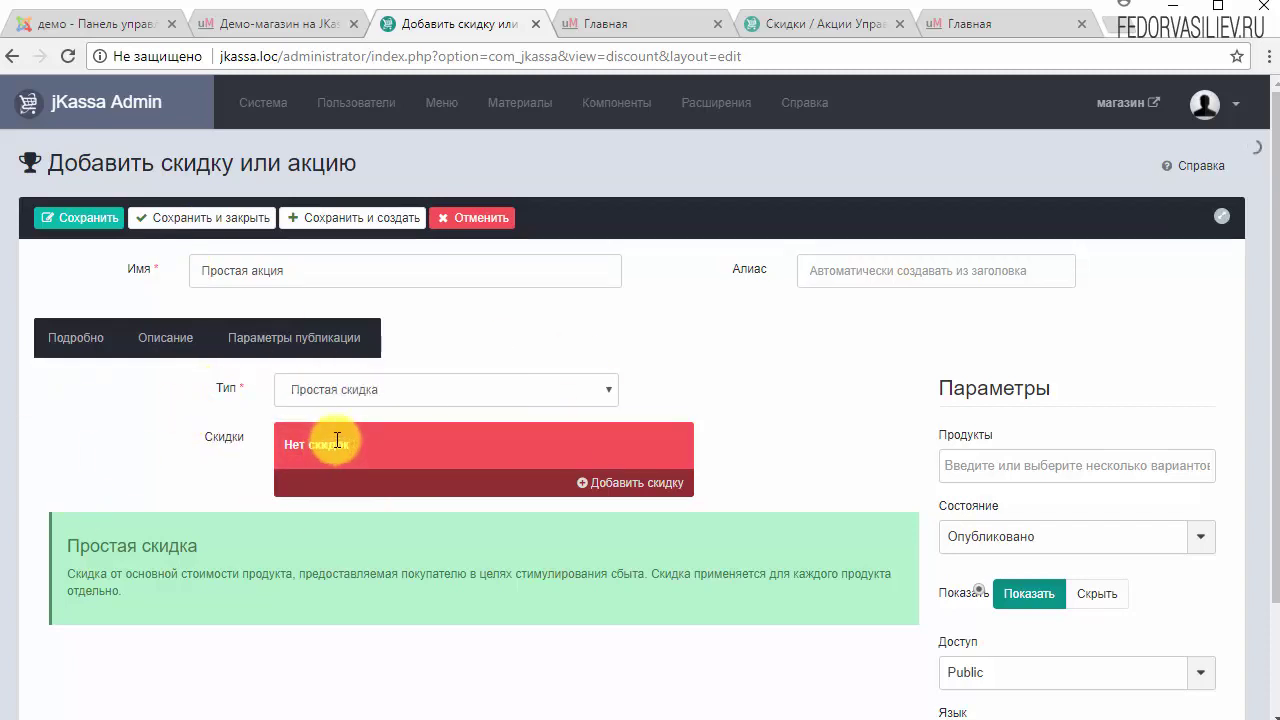
mouse_move(158, 442)
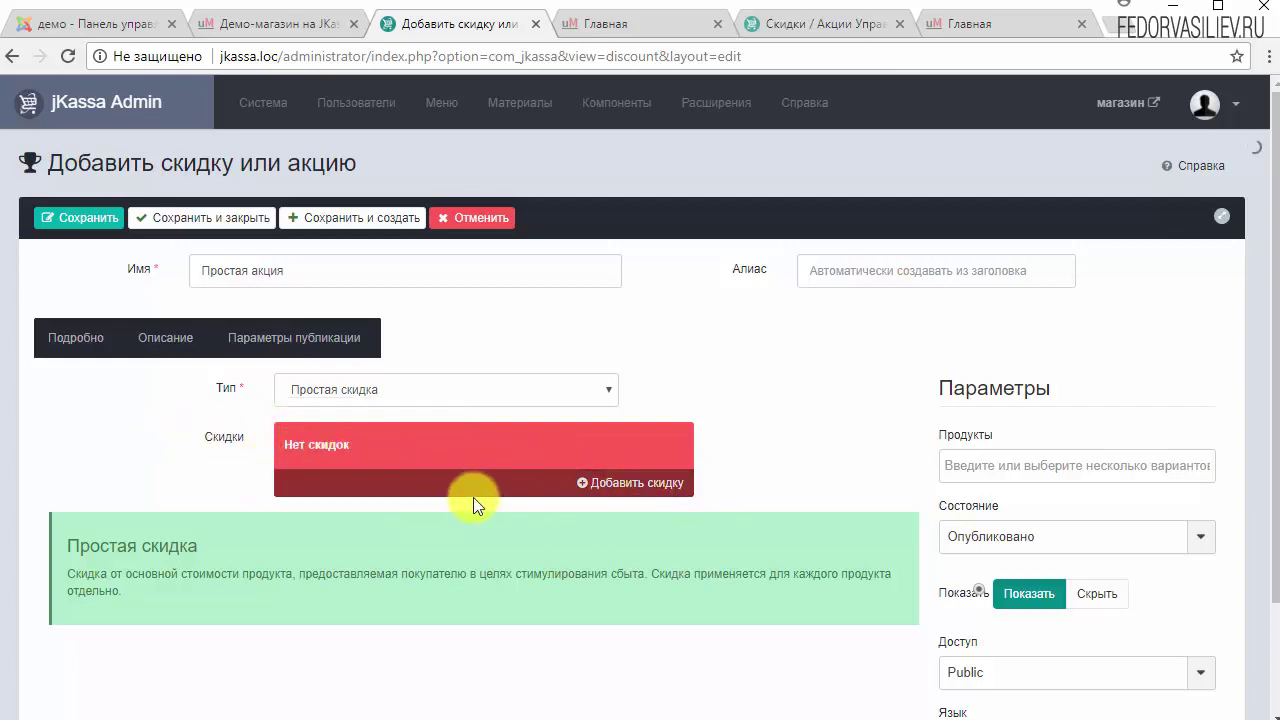
left_click(605, 484)
scroll(737, 422, "down", 1)
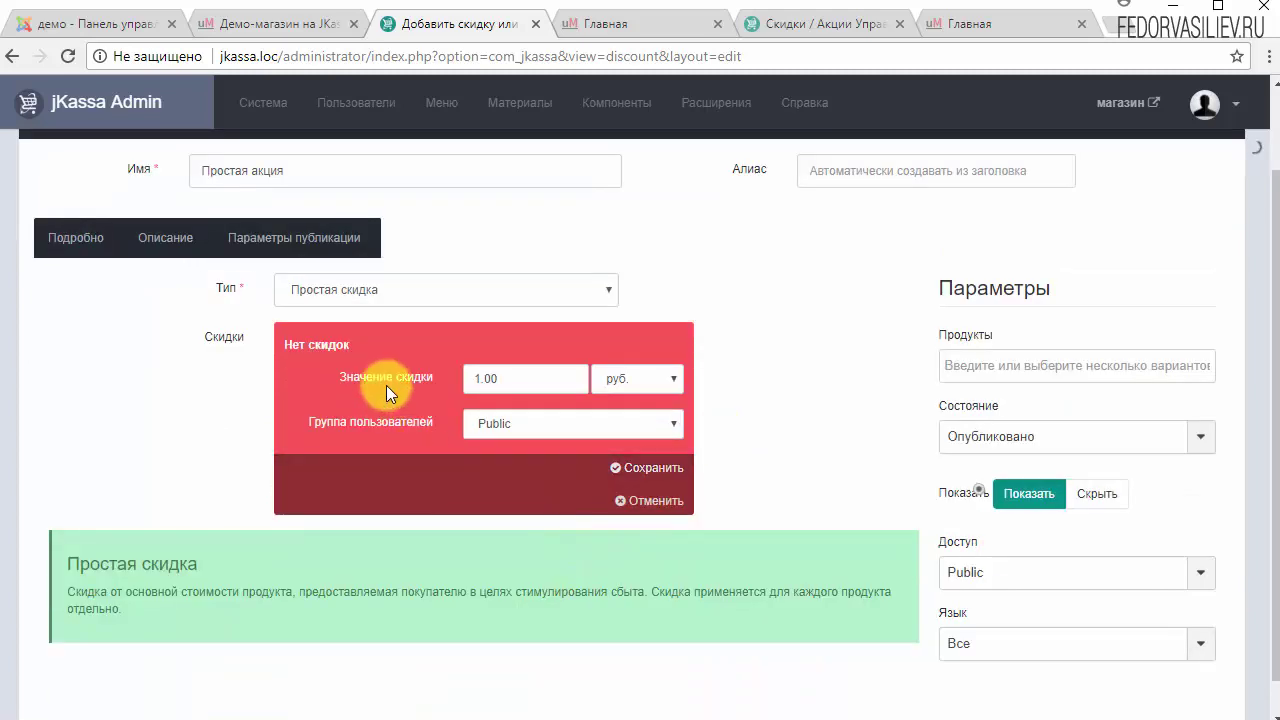
left_click_drag(516, 375, 446, 377)
type("1")
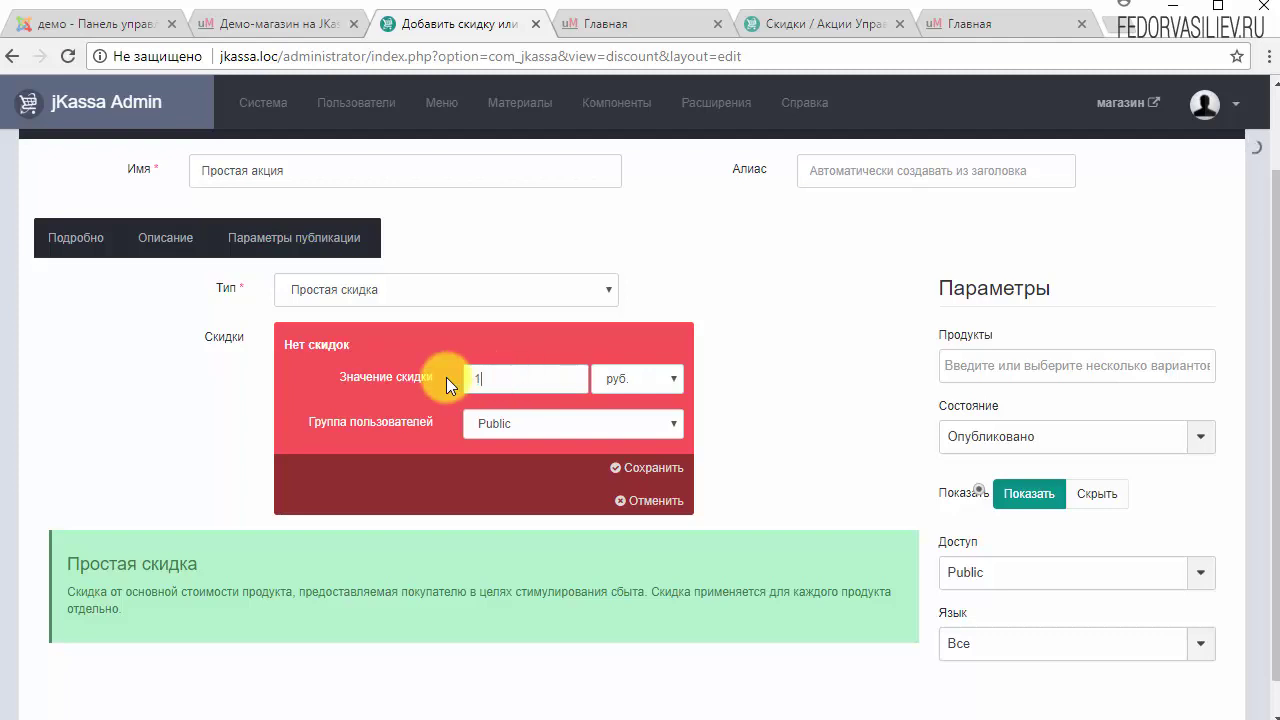
left_click(644, 378)
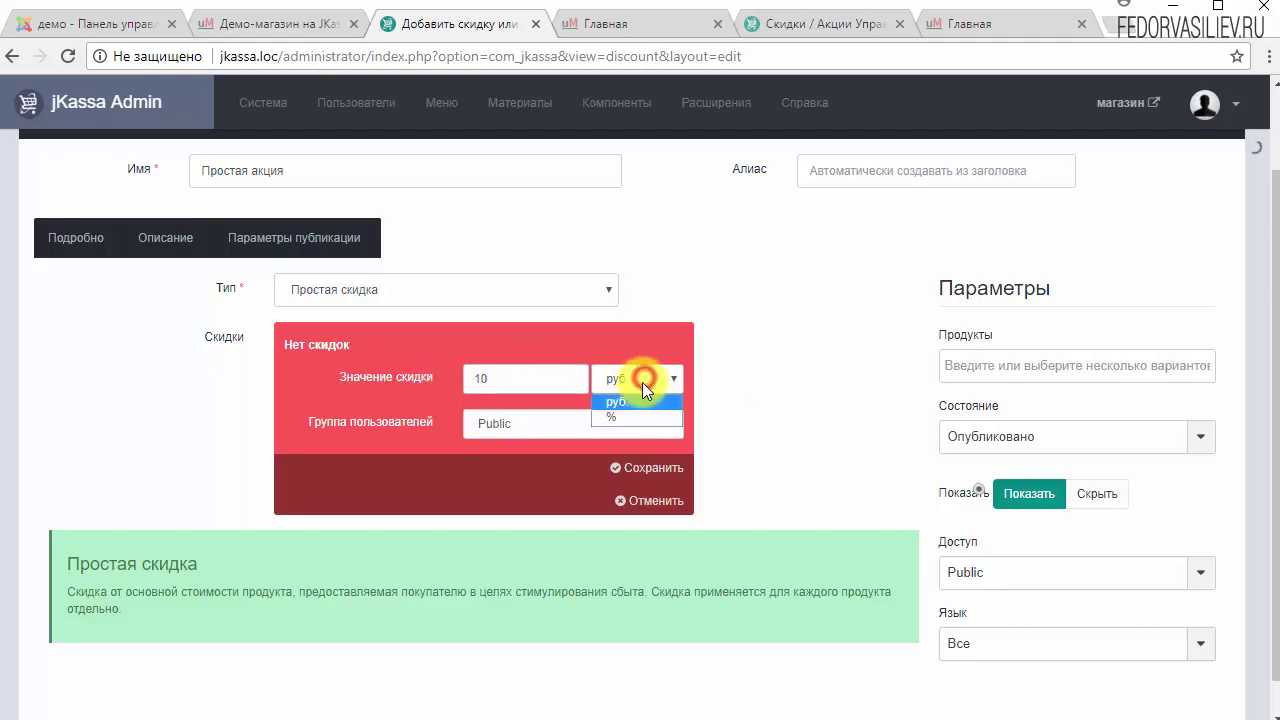
left_click(615, 421)
left_click(624, 372)
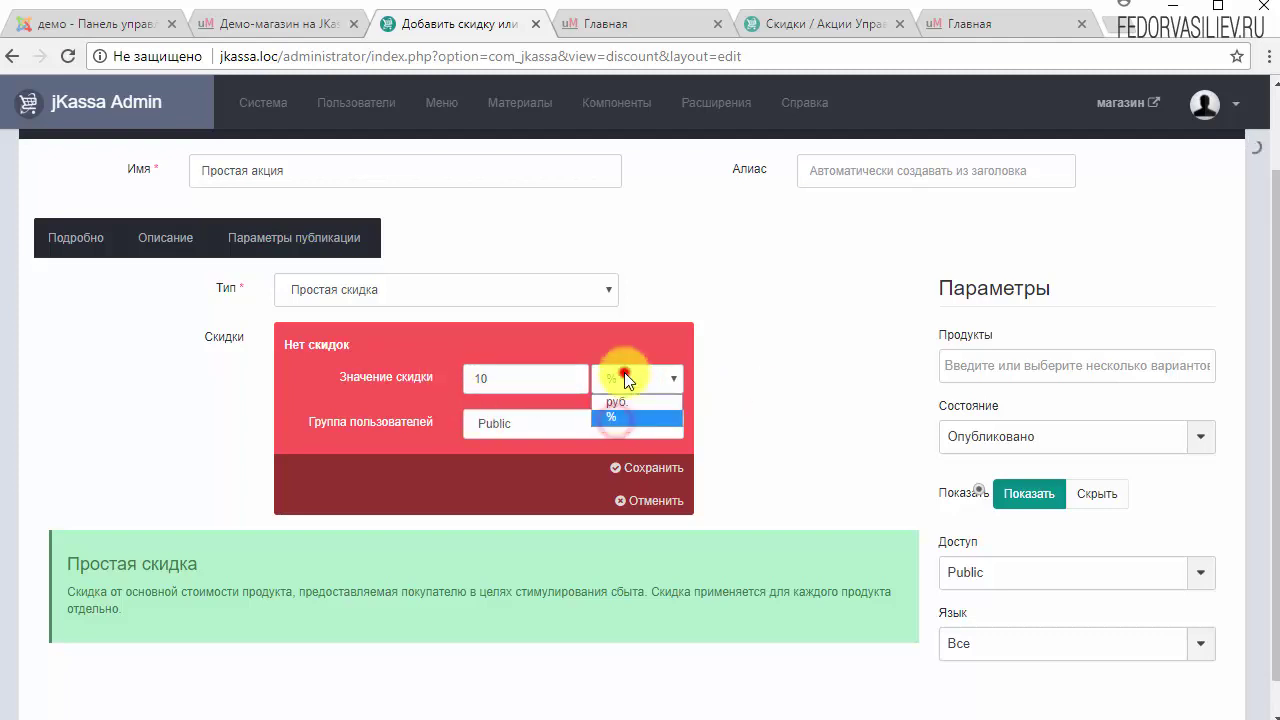
left_click(623, 400)
left_click(529, 423)
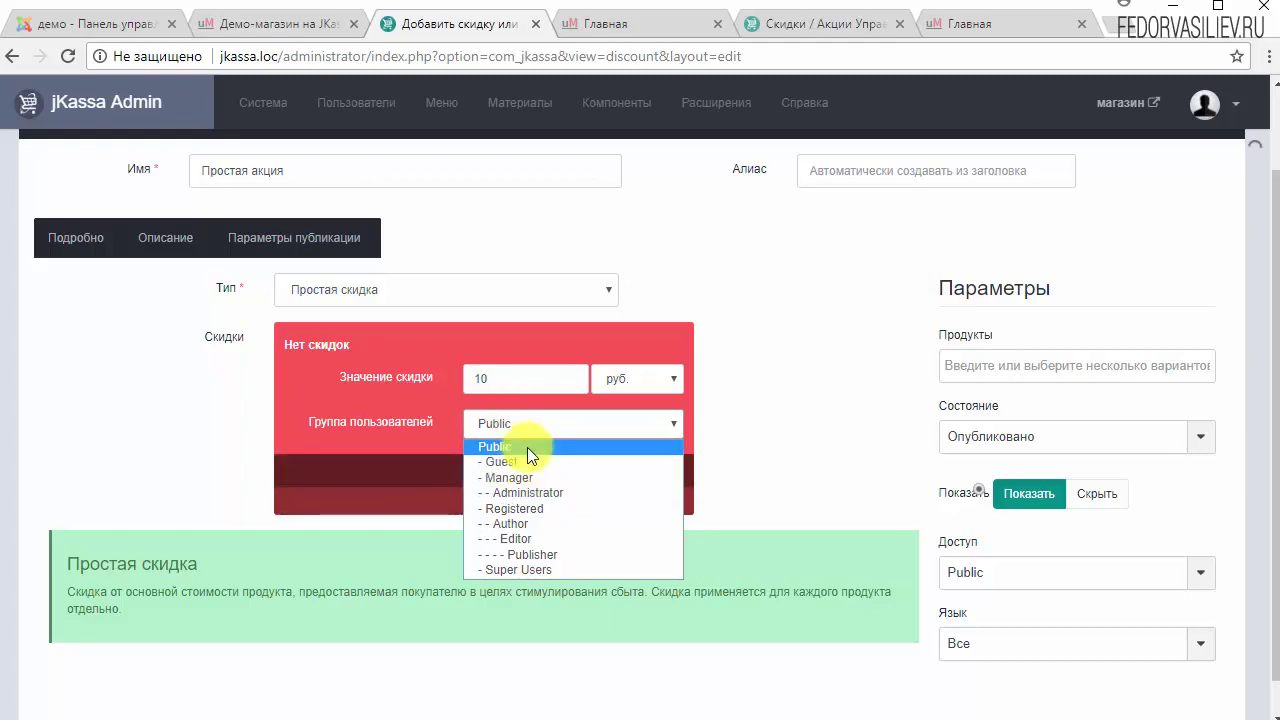
left_click(527, 447)
left_click(645, 467)
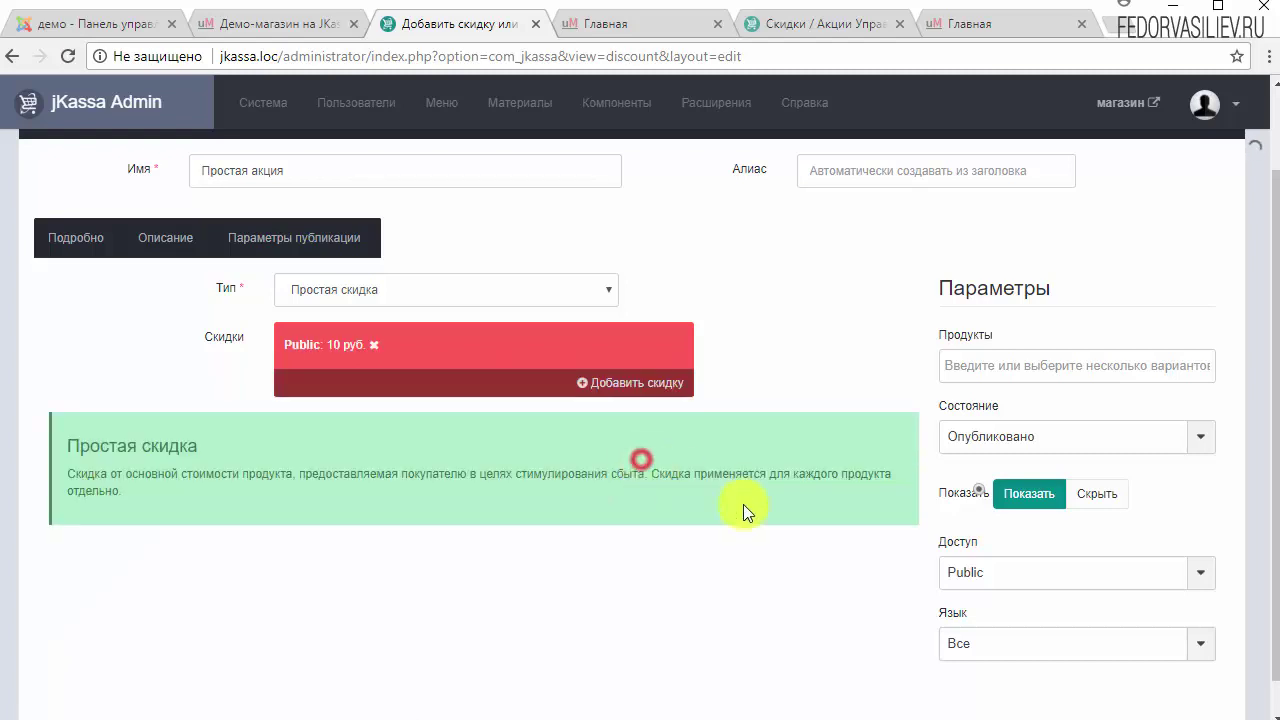
Add and save a discount value of 10 руб. for the Guest user group
left_click(600, 393)
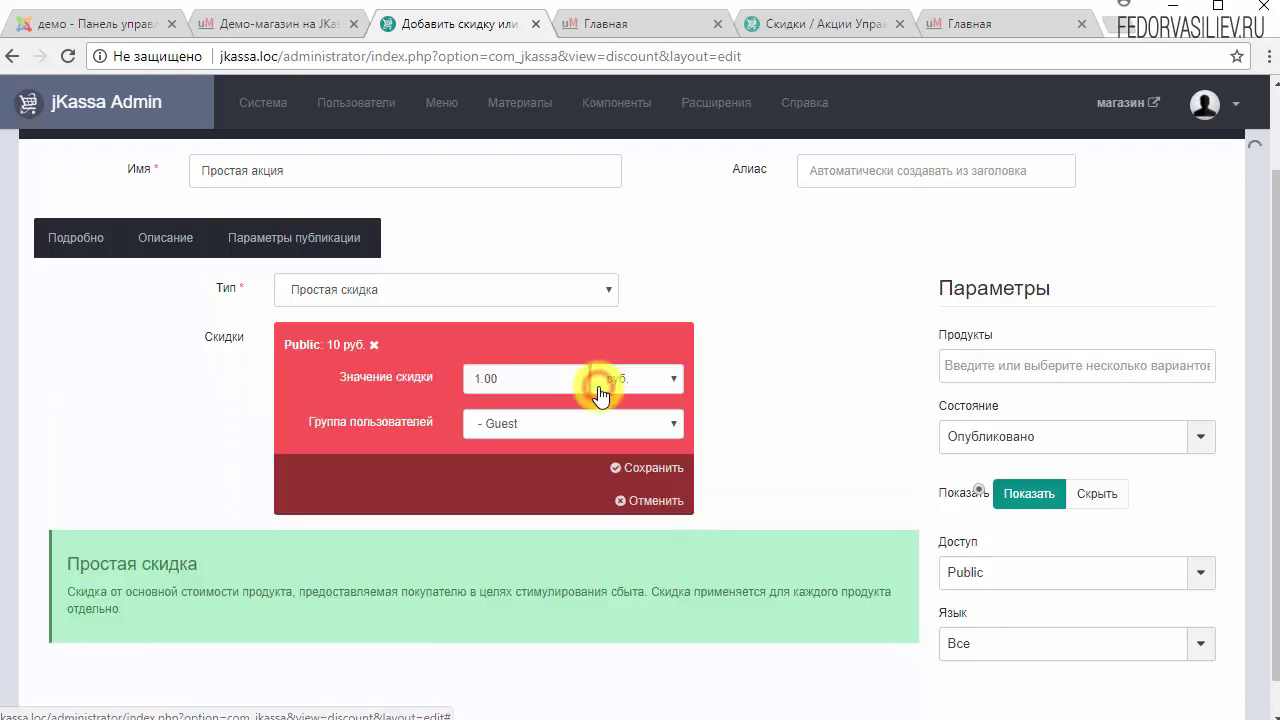
left_click(563, 423)
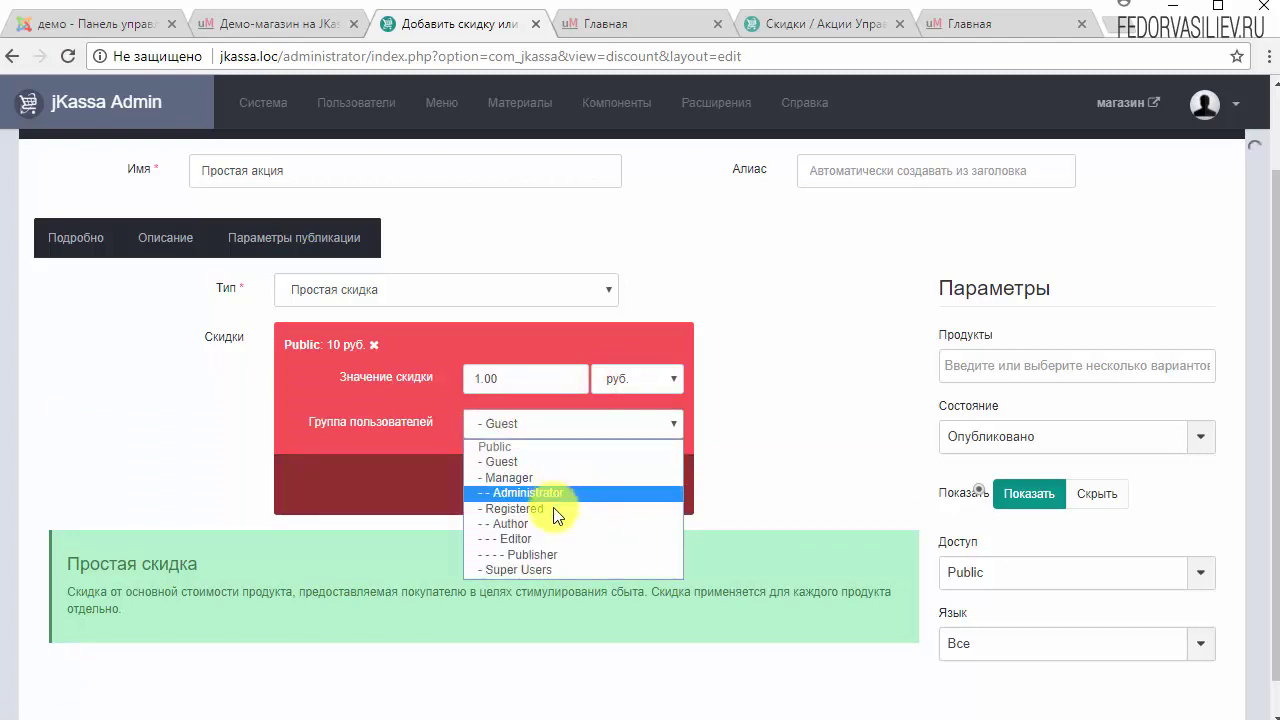
left_click(553, 507)
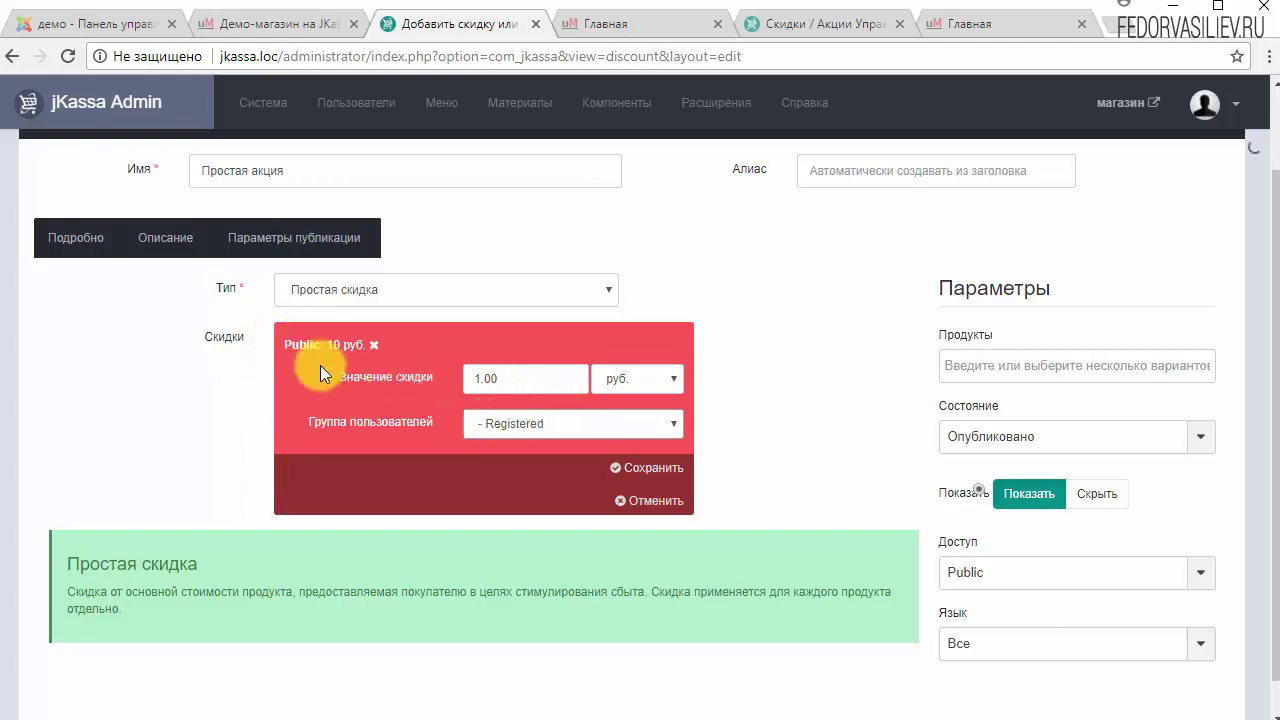
left_click(541, 427)
left_click(497, 460)
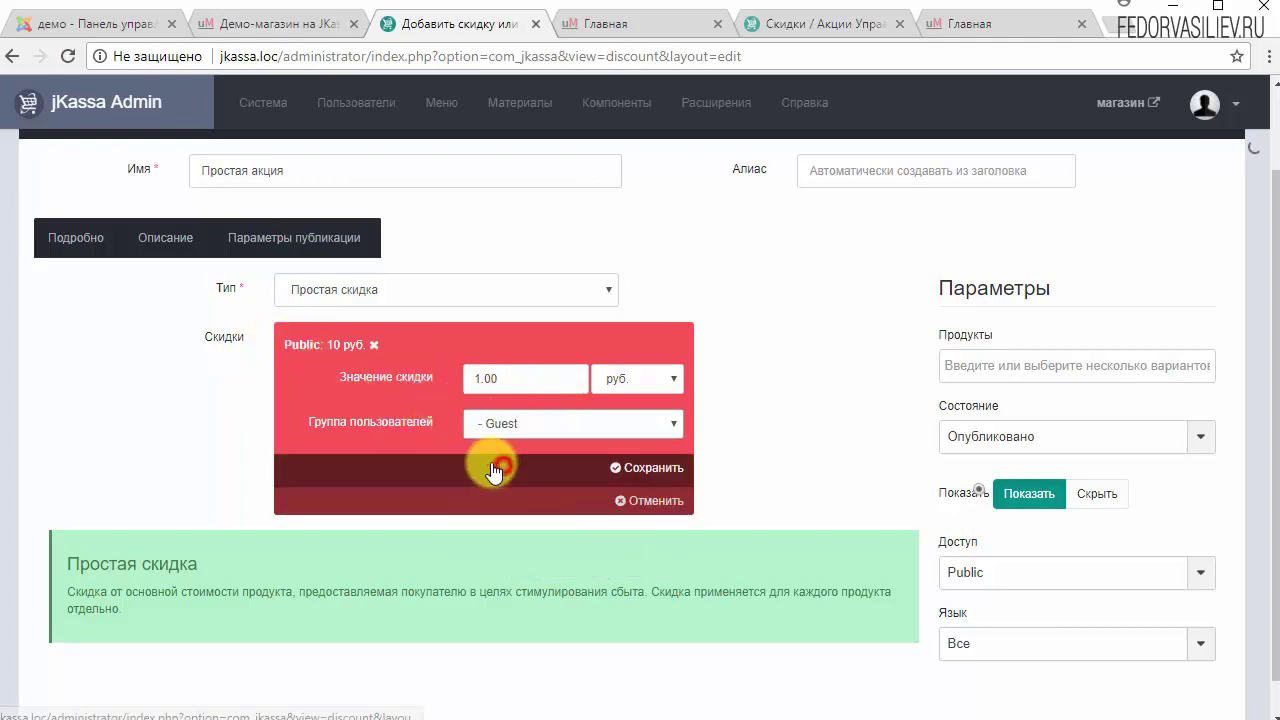
left_click_drag(528, 378, 366, 392)
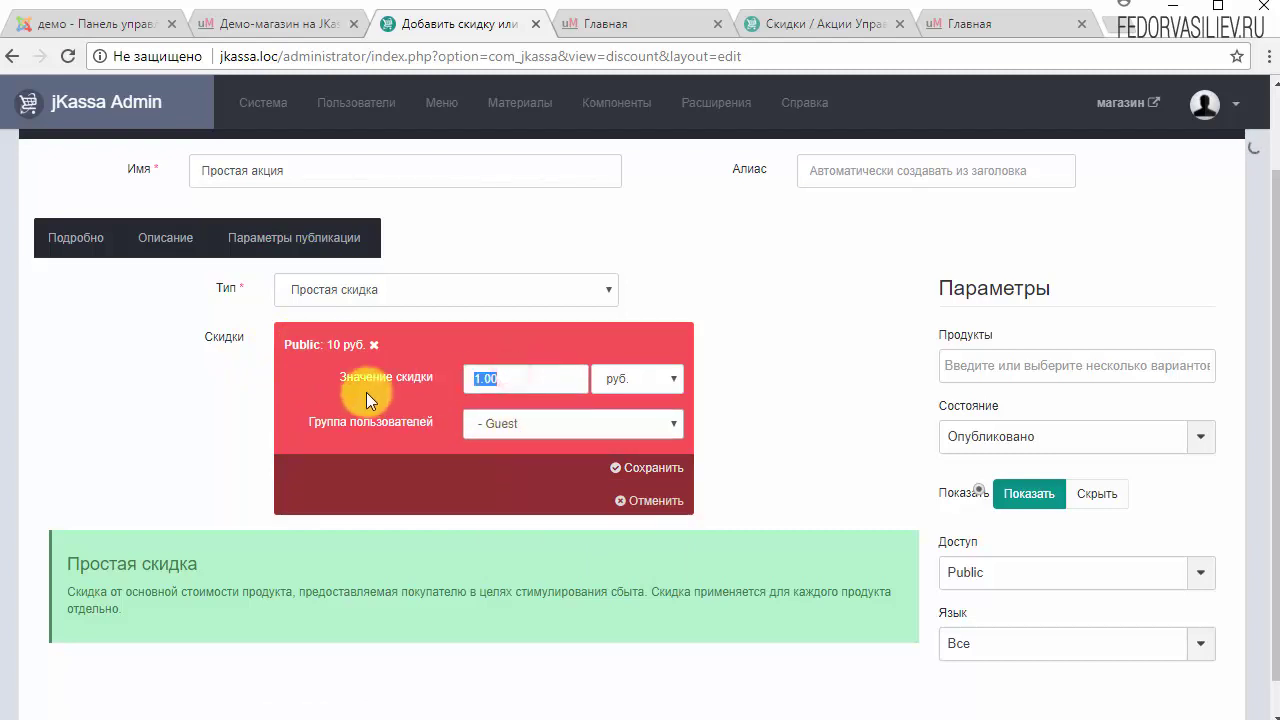
type("10")
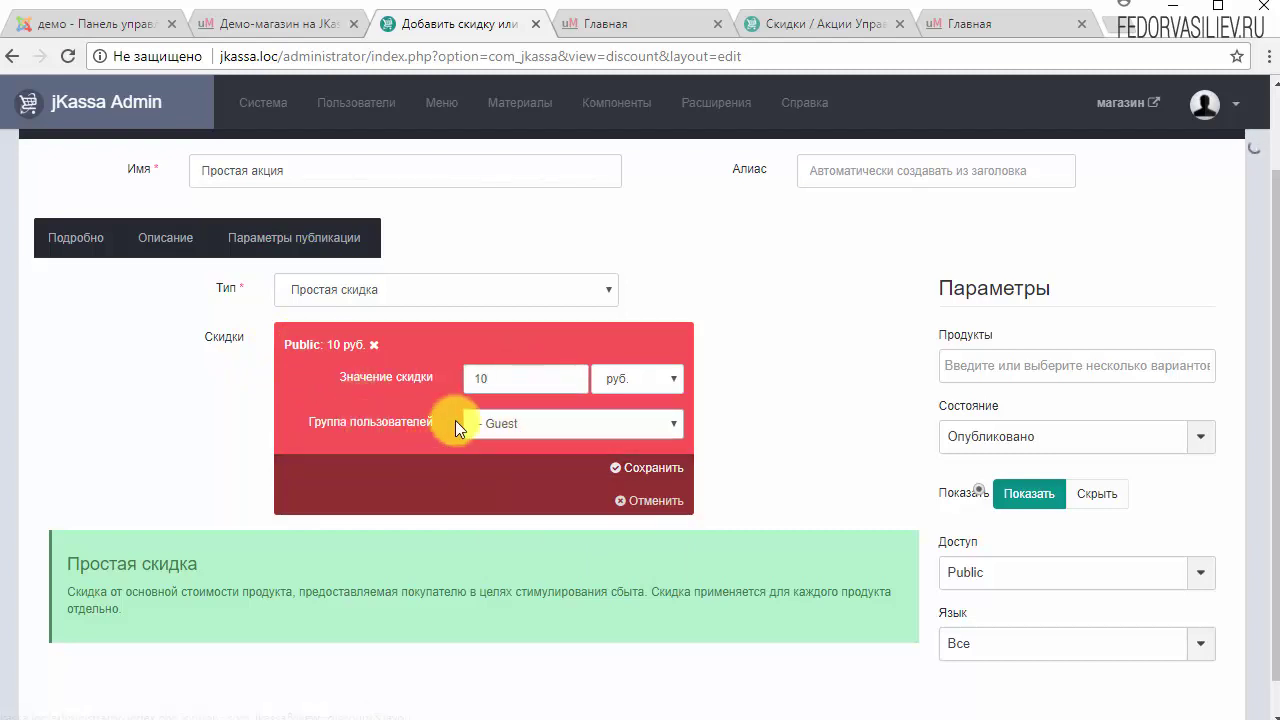
left_click(615, 467)
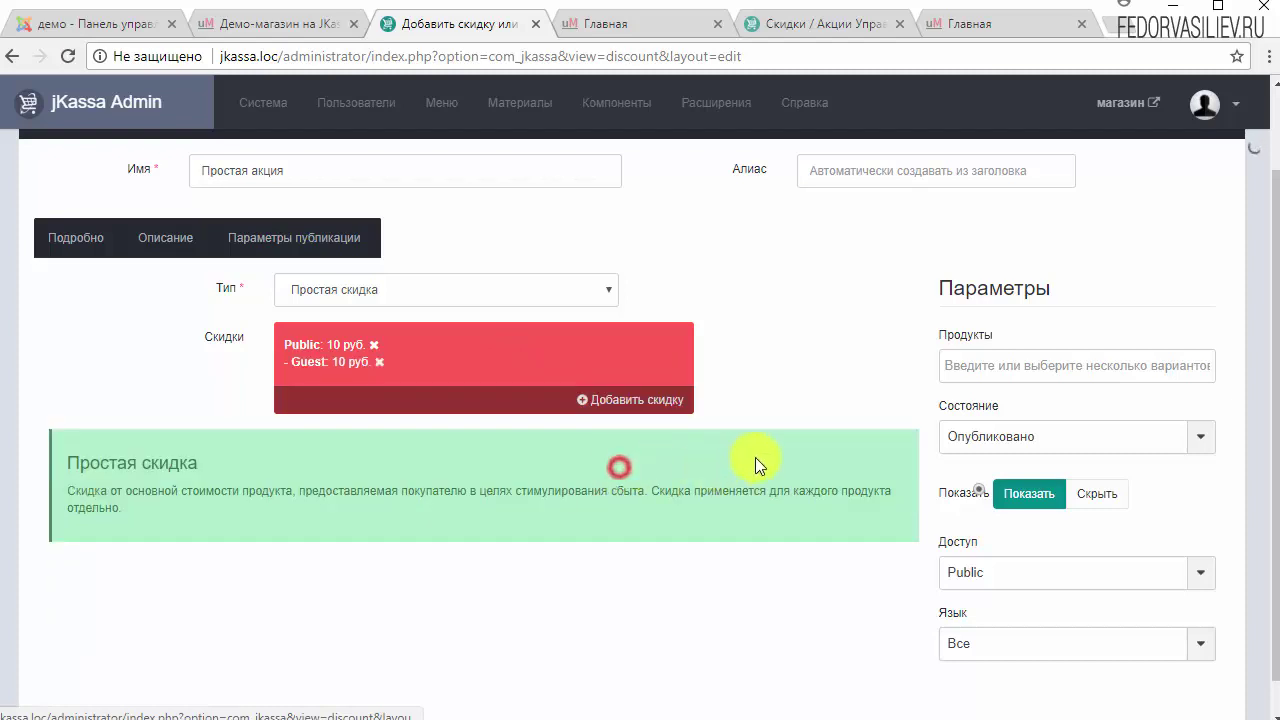
Add and save a discount value of 10 руб. for the Registered user group
left_click(630, 399)
left_click(513, 442)
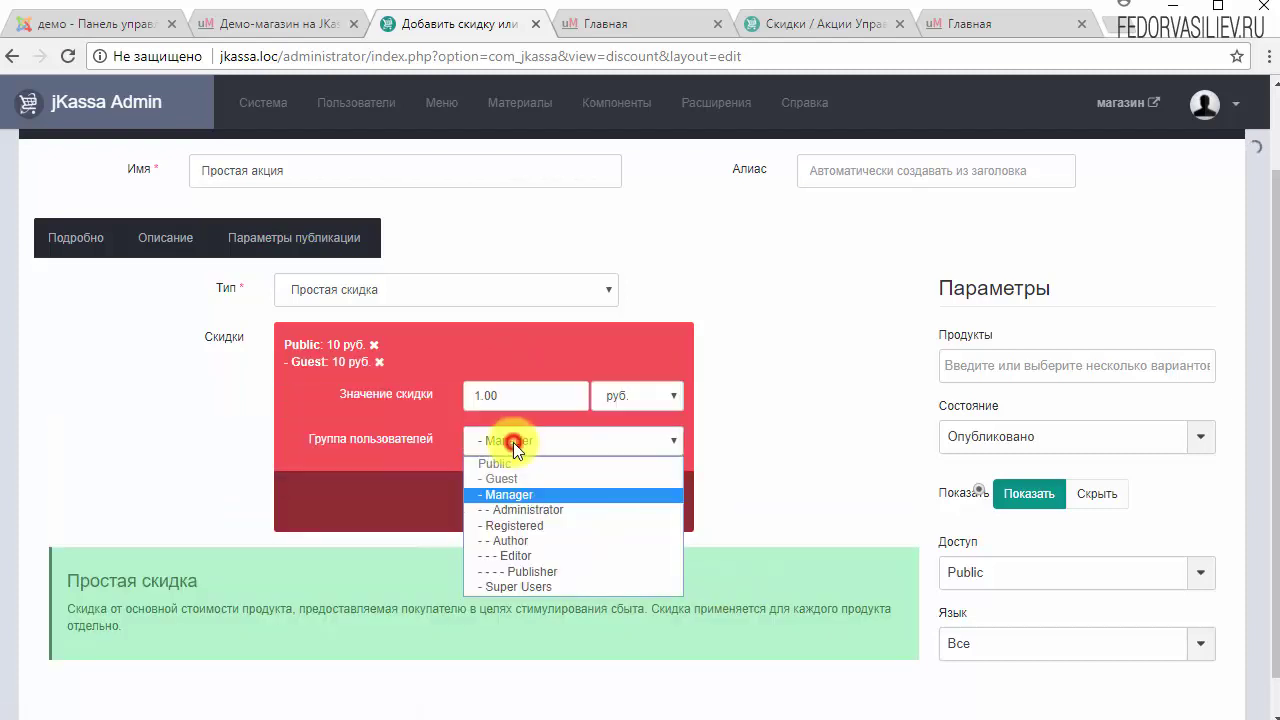
left_click(511, 522)
left_click(434, 403)
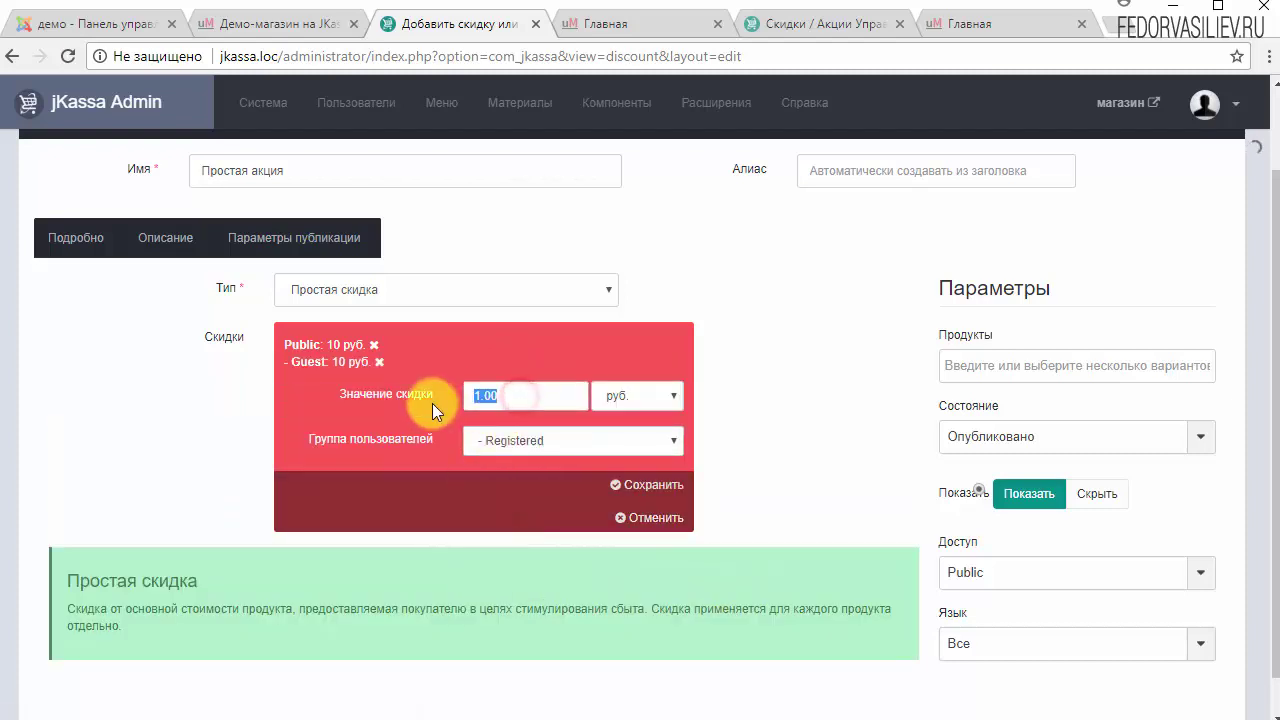
type("10")
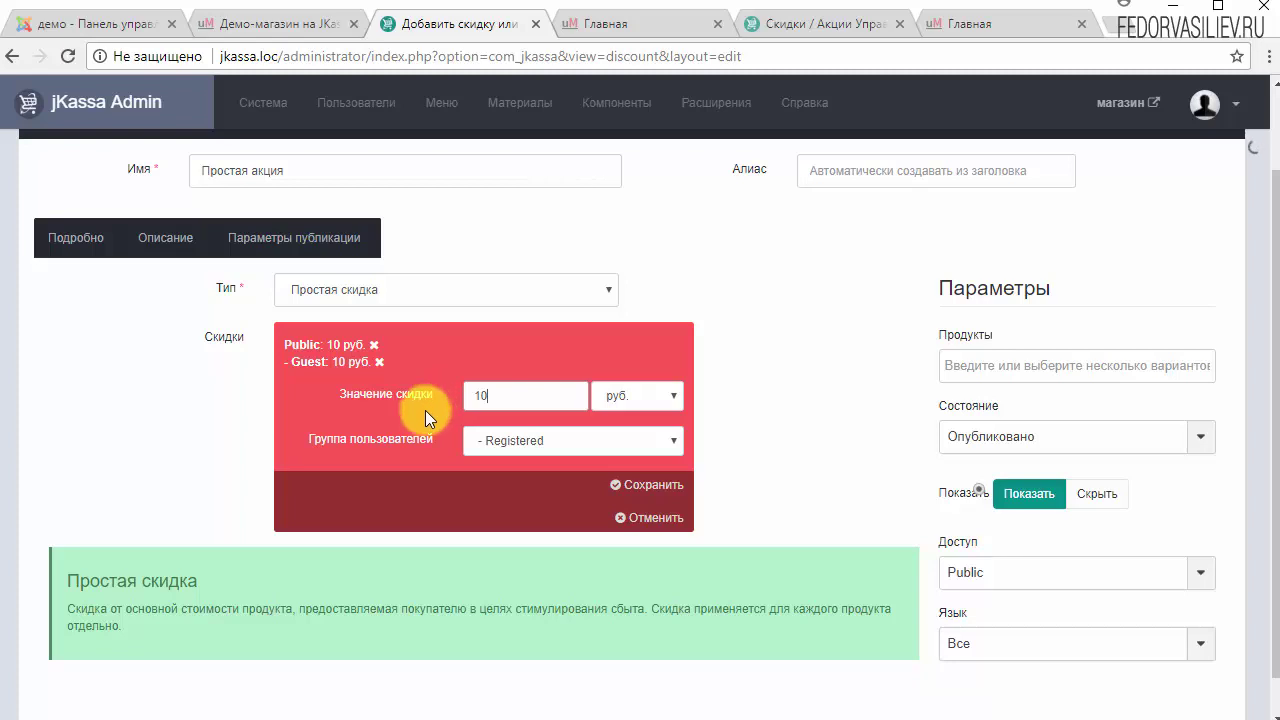
left_click(626, 482)
left_click_drag(140, 626, 53, 589)
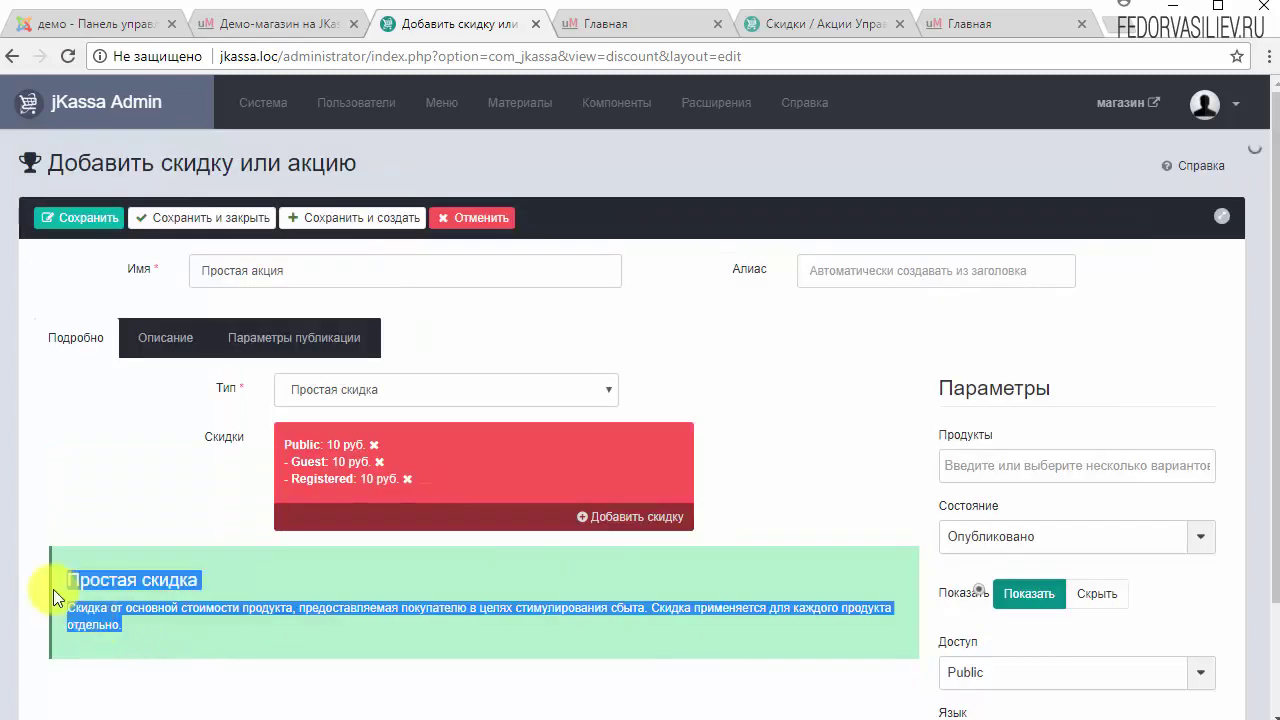
left_click(172, 626)
scroll(146, 600, "down", 1)
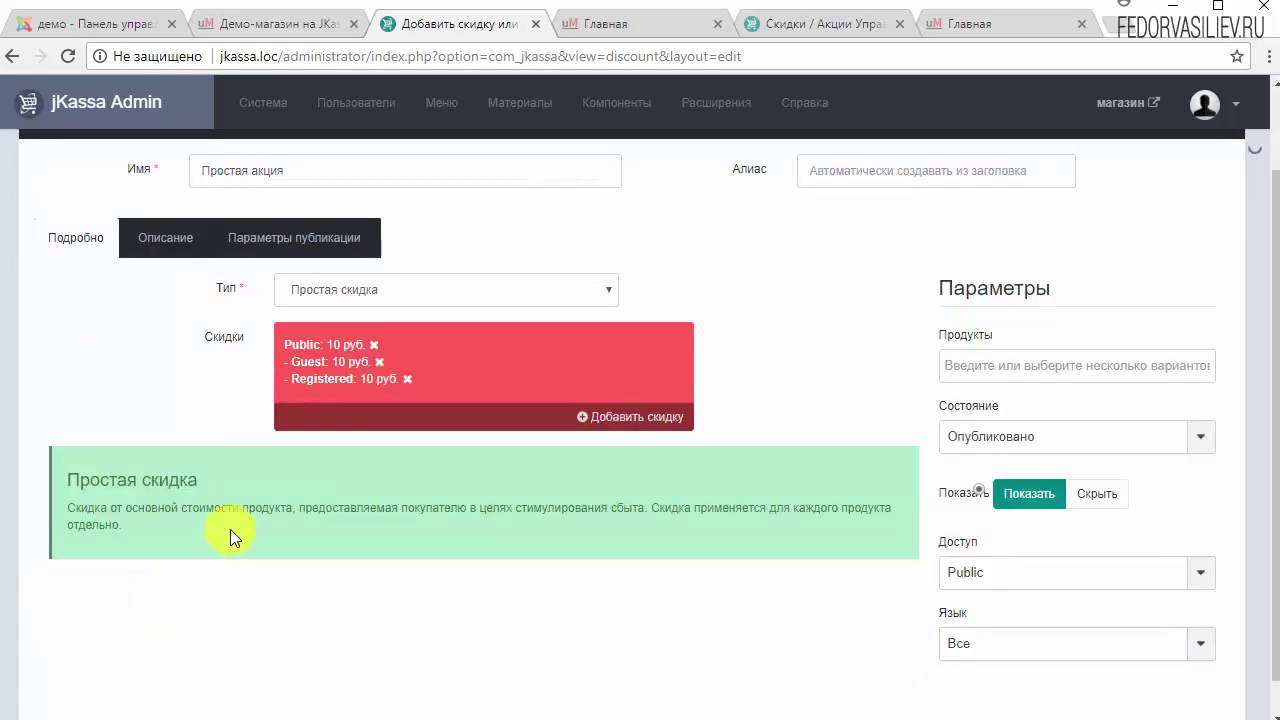
scroll(223, 525, "up", 1)
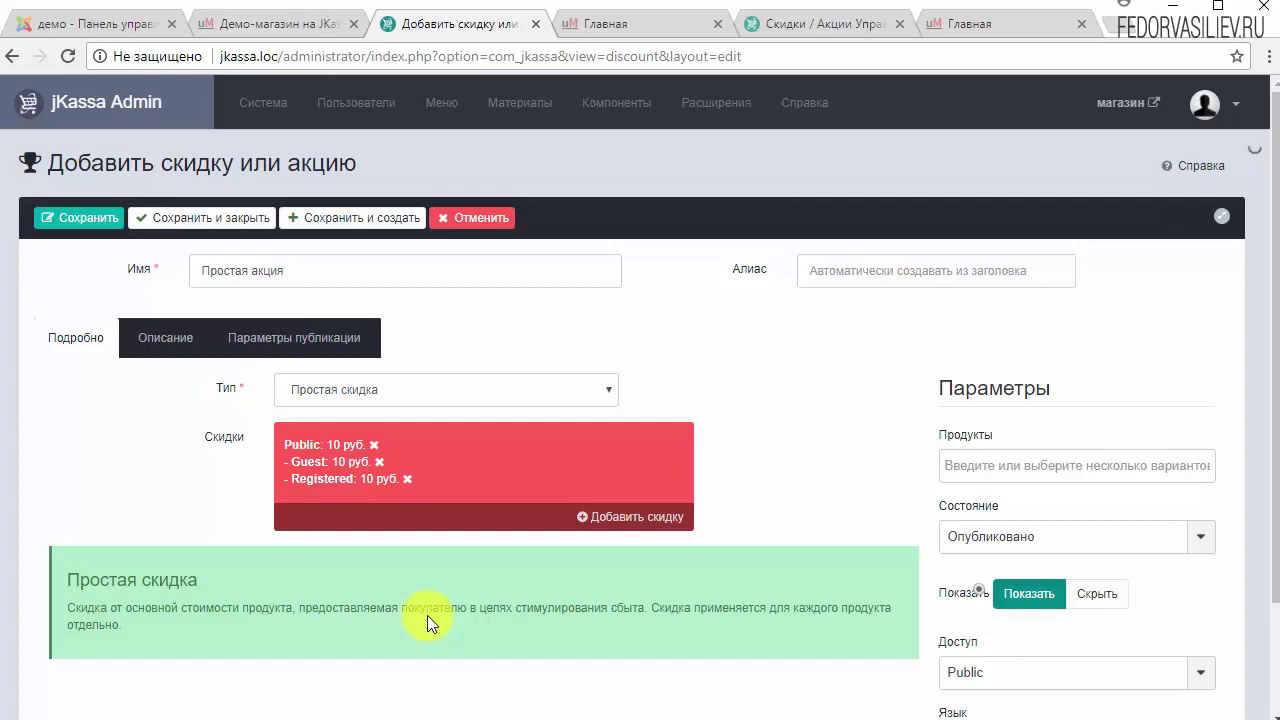
Assign the discount to the products Landing page НА ЛЕТУ and Landing page НА ЛЕТУ (2), taking the product name from the store page
left_click(973, 464)
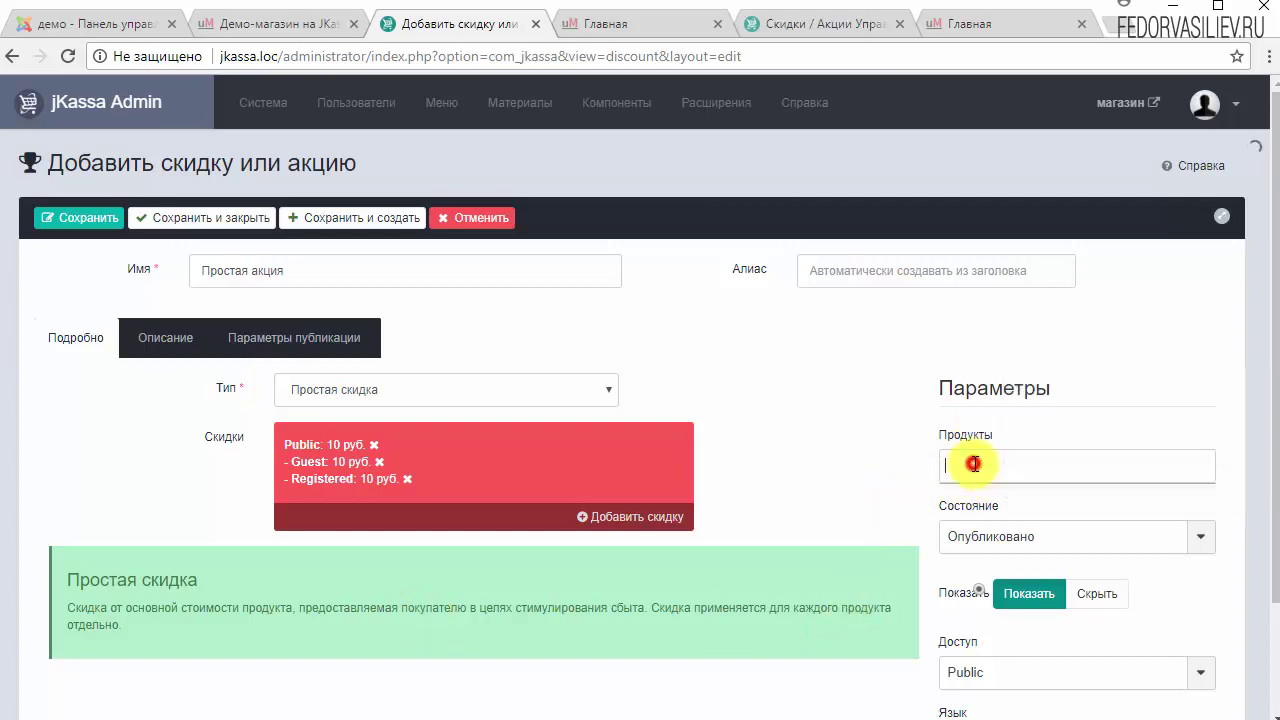
left_click(651, 22)
right_click(972, 467)
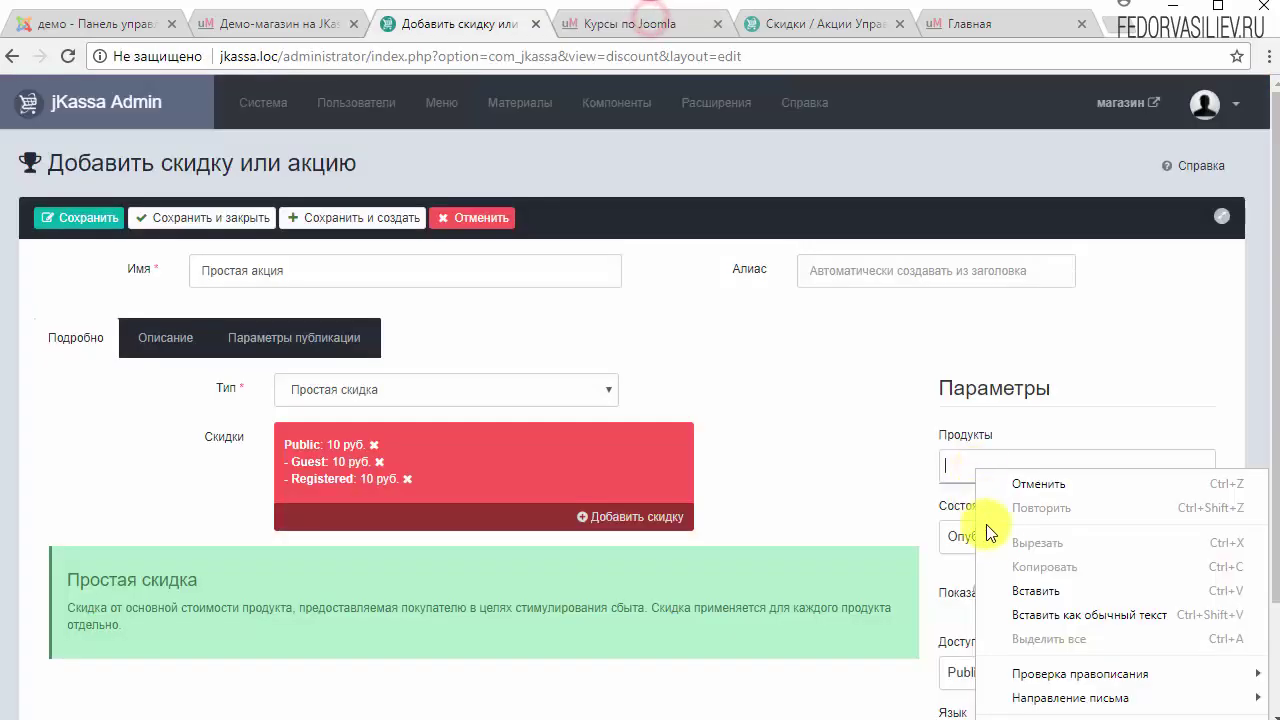
left_click(1029, 590)
left_click(1128, 466)
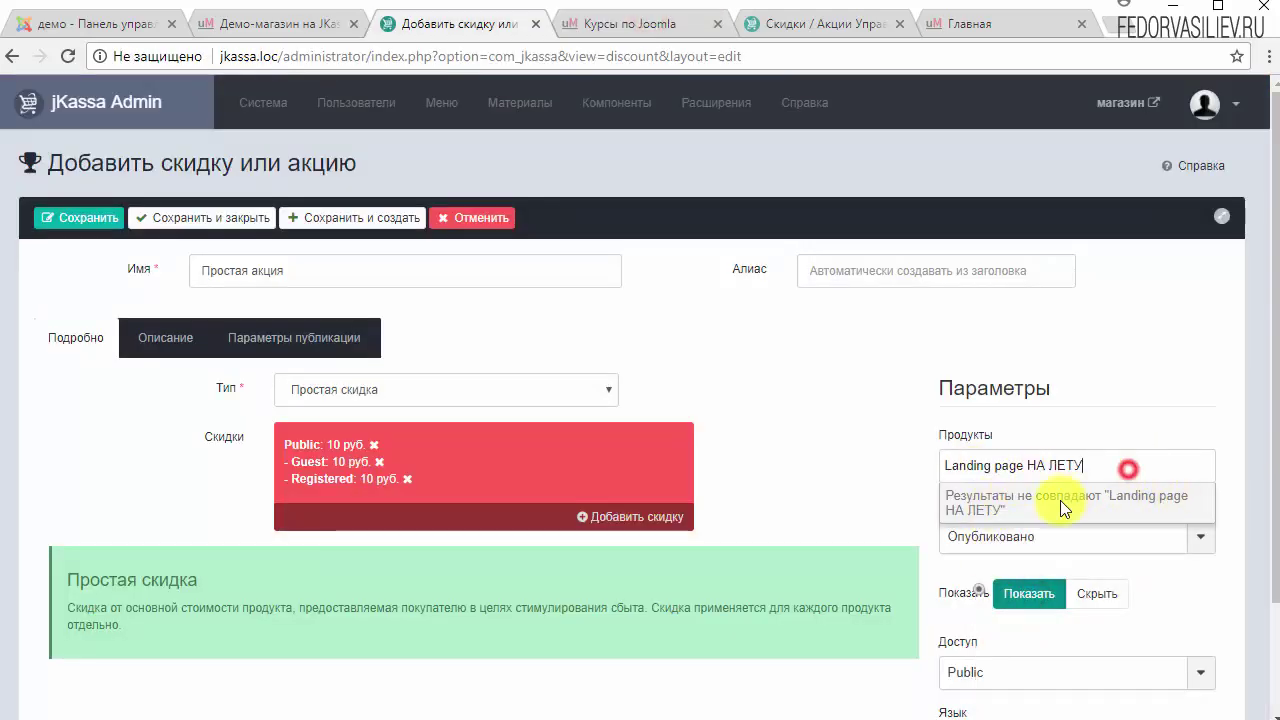
key("BackSpace")
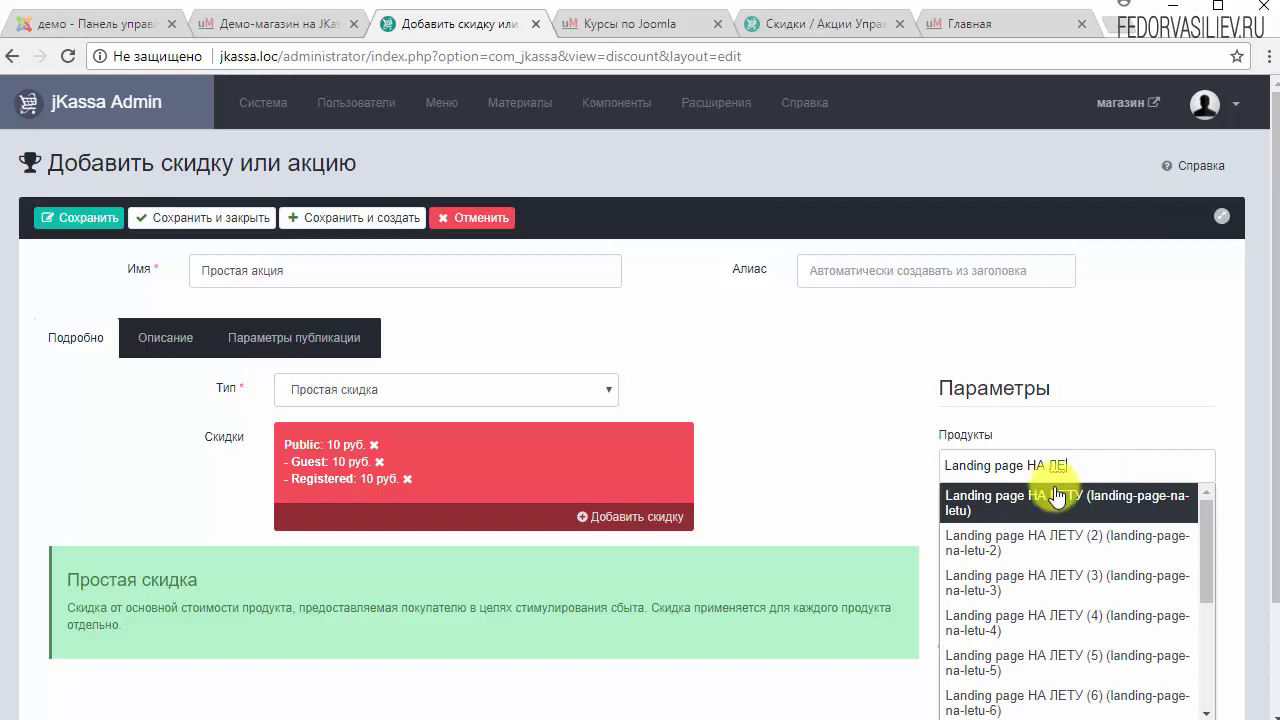
key("BackSpace")
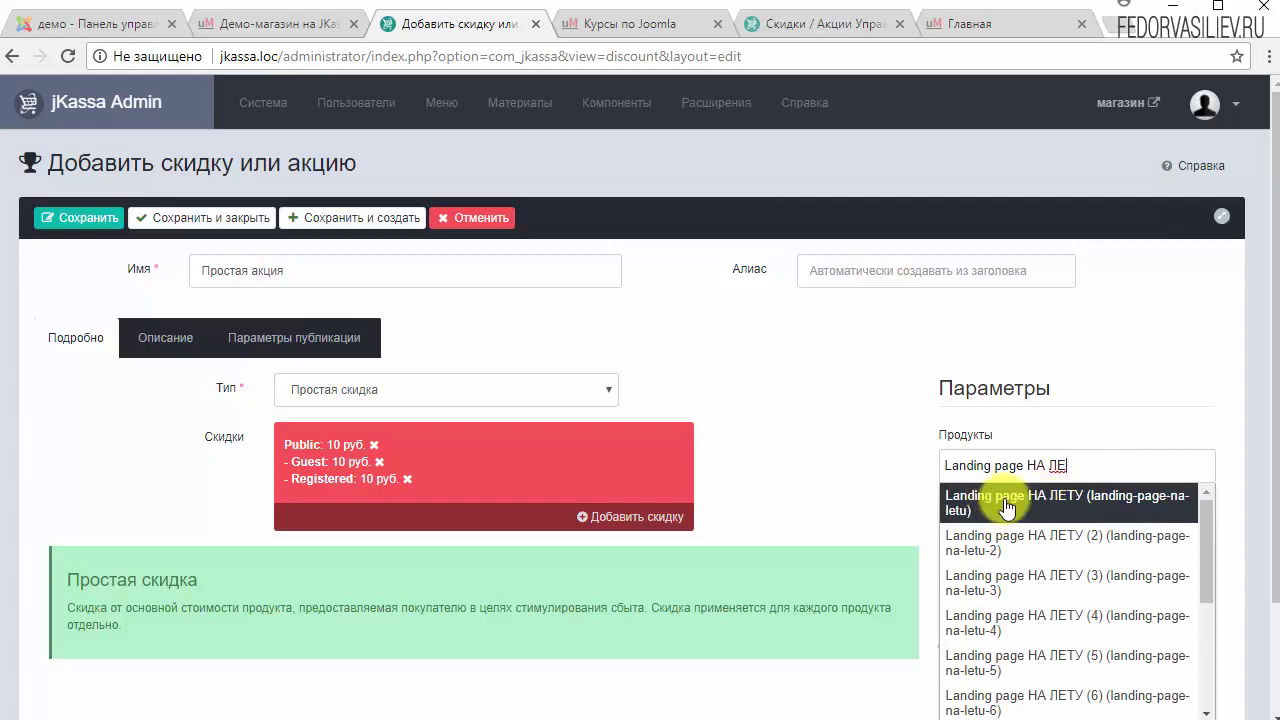
left_click(1005, 507)
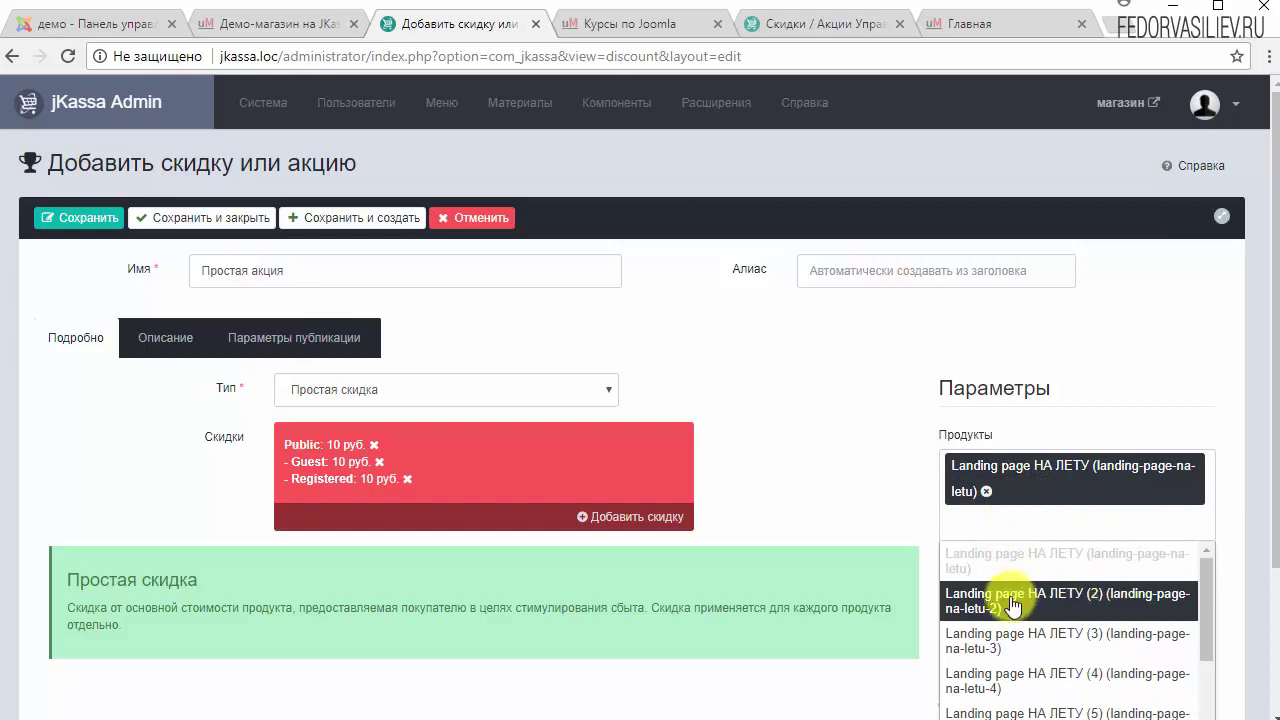
left_click(1083, 599)
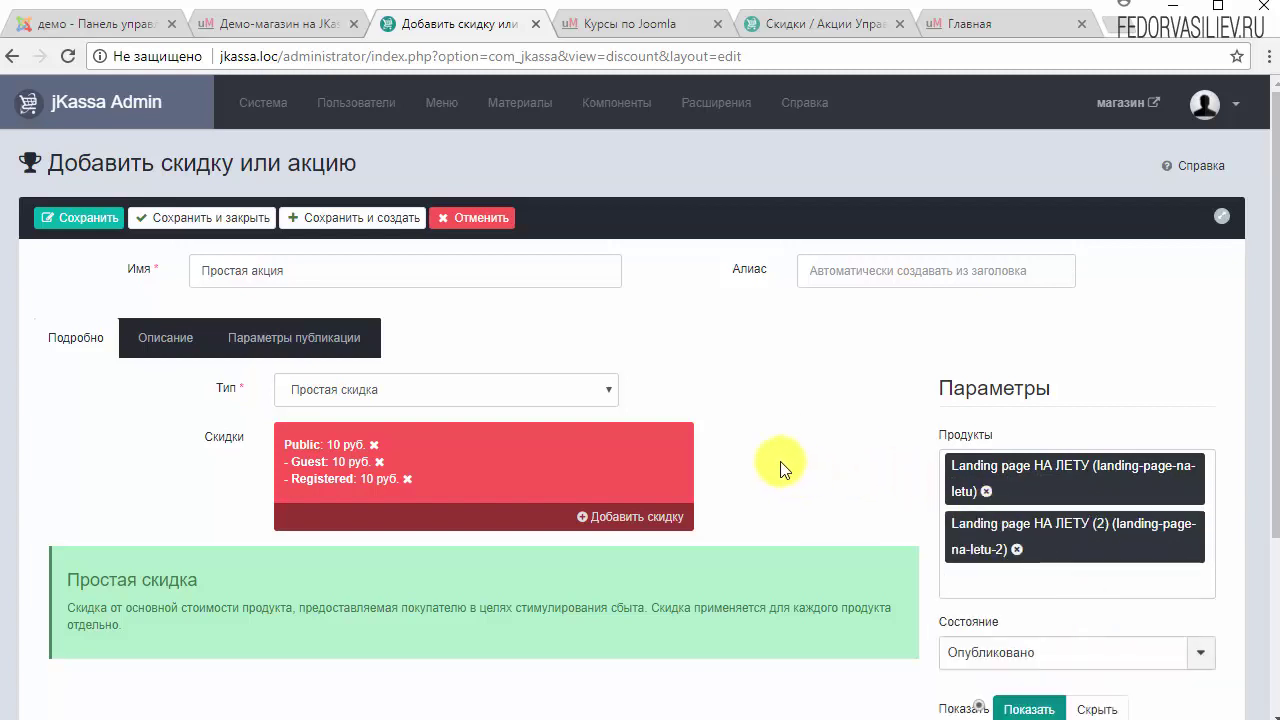
Look over the remaining discount parameters and save the discount while keeping it open for editing
scroll(327, 465, "down", 2)
scroll(327, 465, "down", 1)
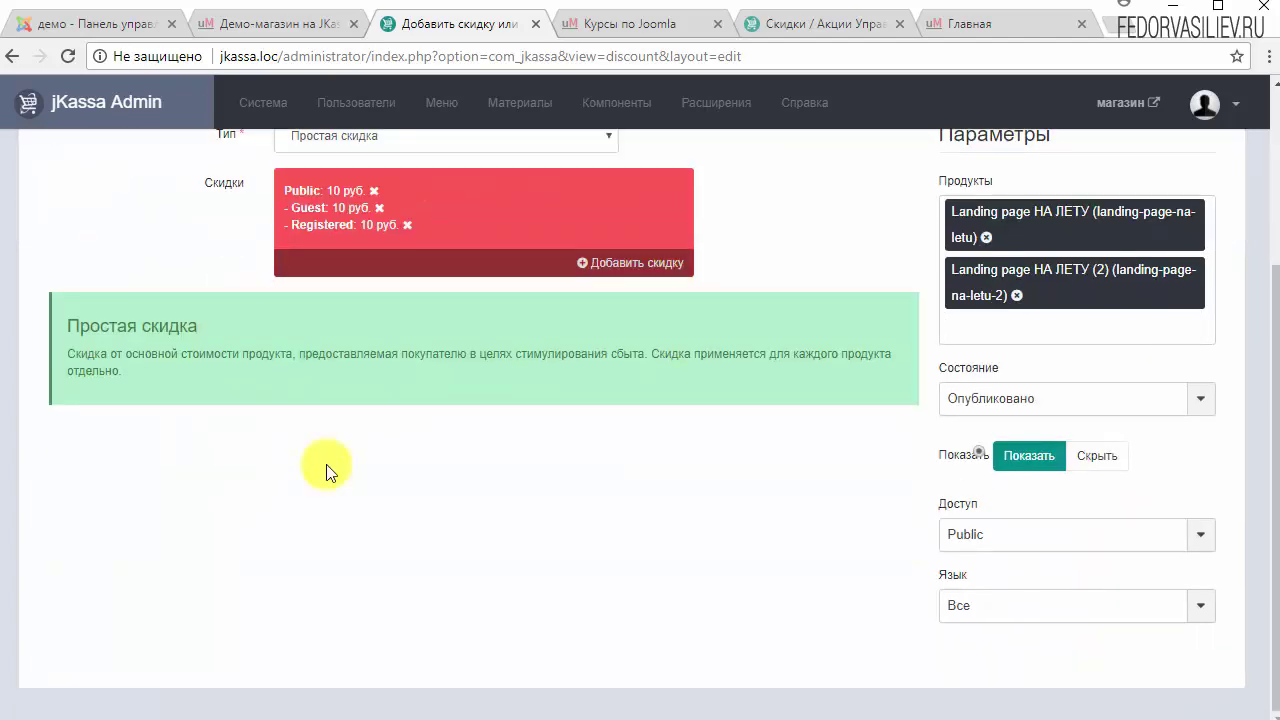
scroll(327, 465, "up", 3)
left_click(57, 217)
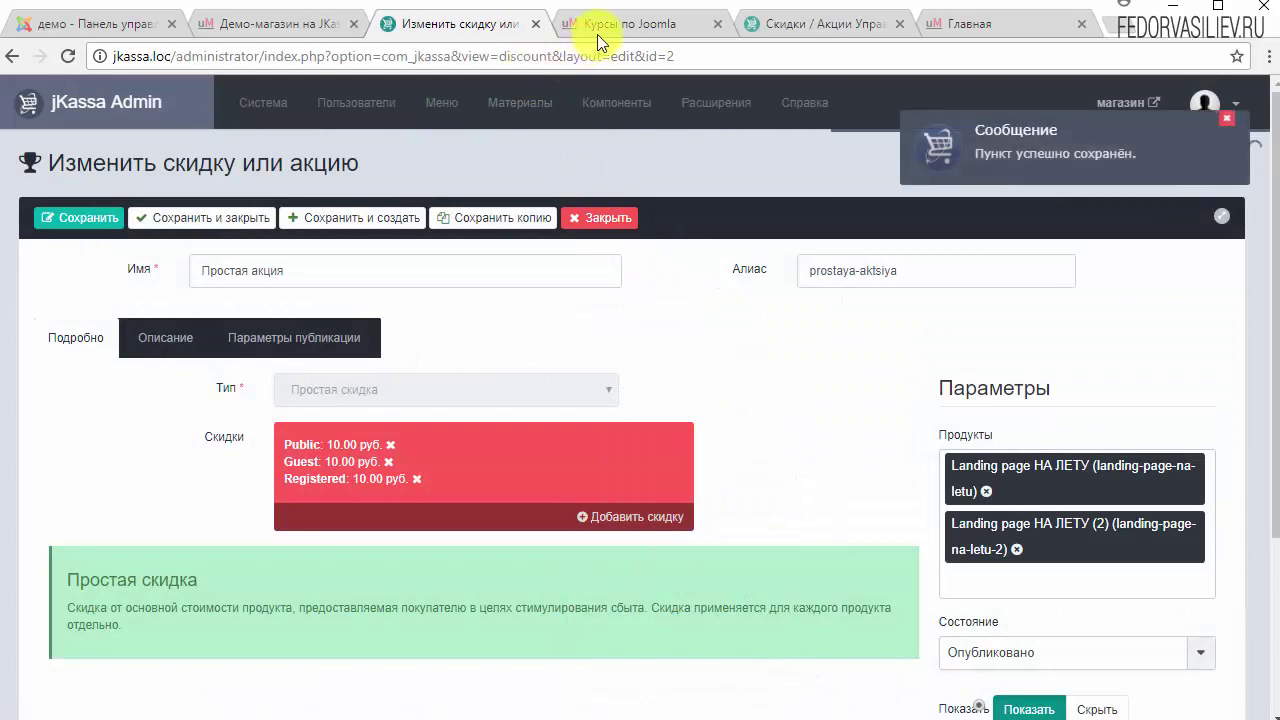
Reload the store's Курсы по Joomla category page and check the sale badges and prices of the discounted courses
left_click(609, 25)
left_click(68, 58)
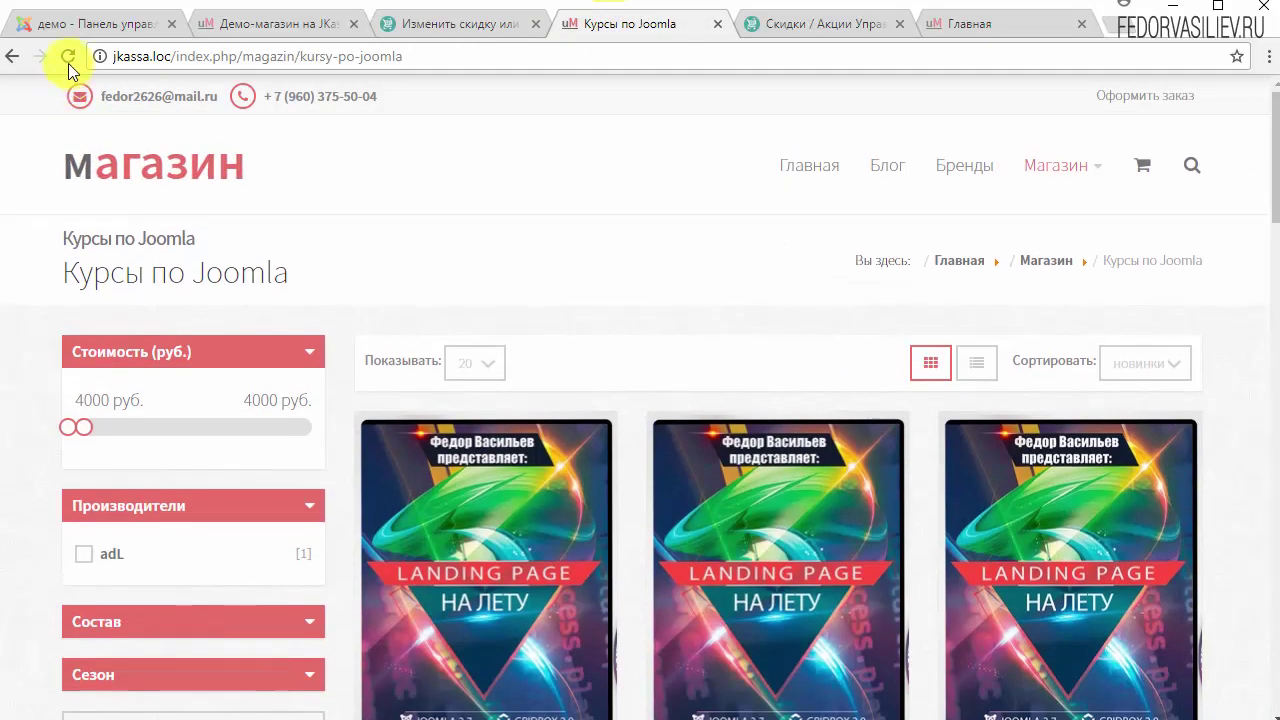
scroll(690, 250, "down", 2)
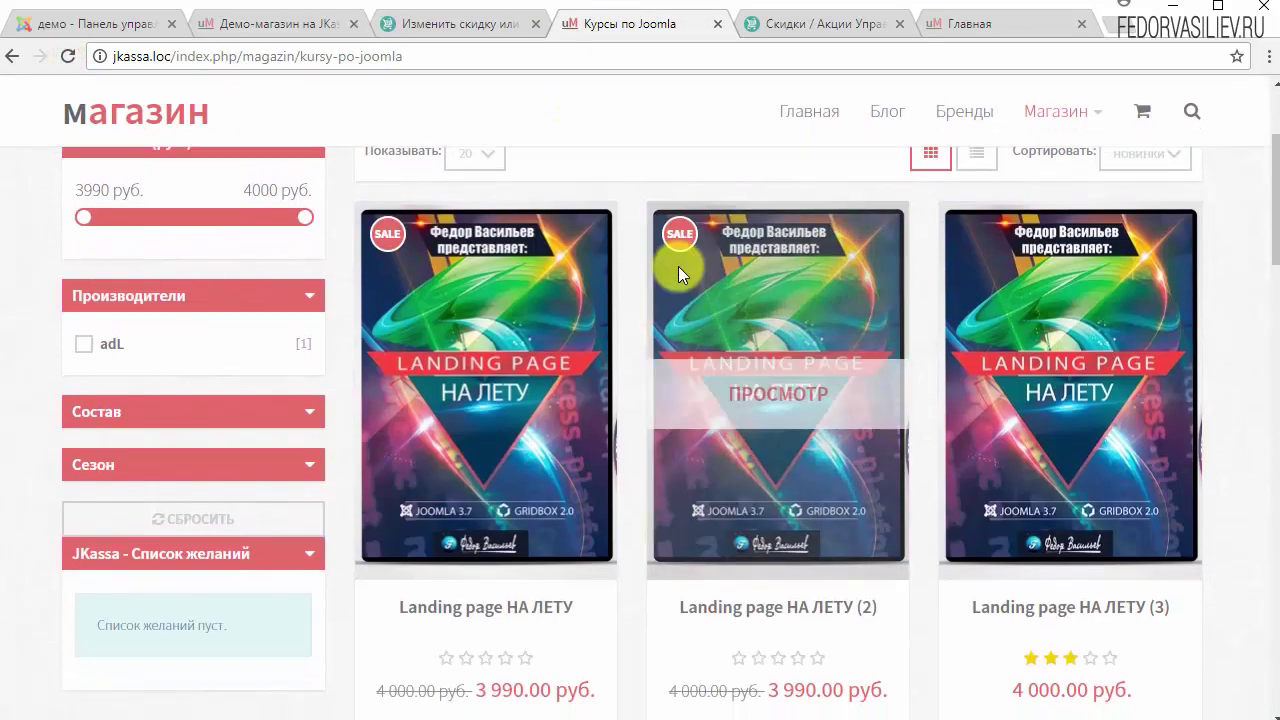
mouse_move(376, 238)
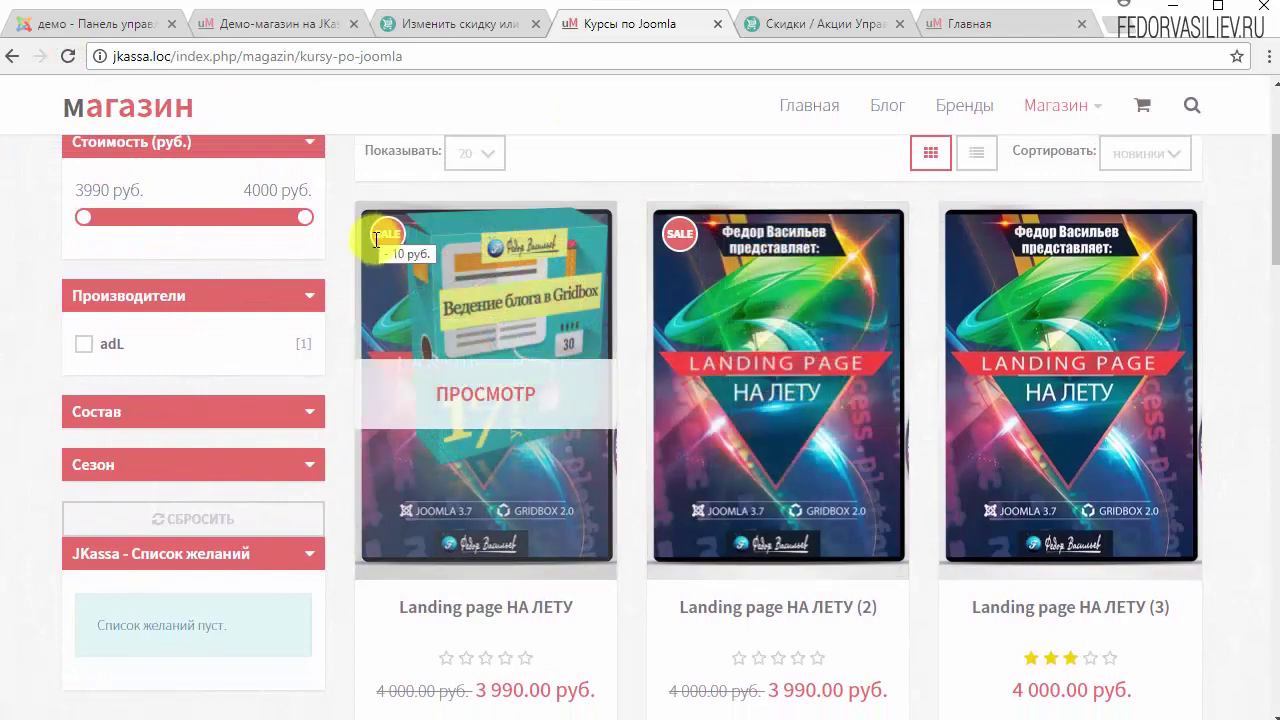
mouse_move(680, 231)
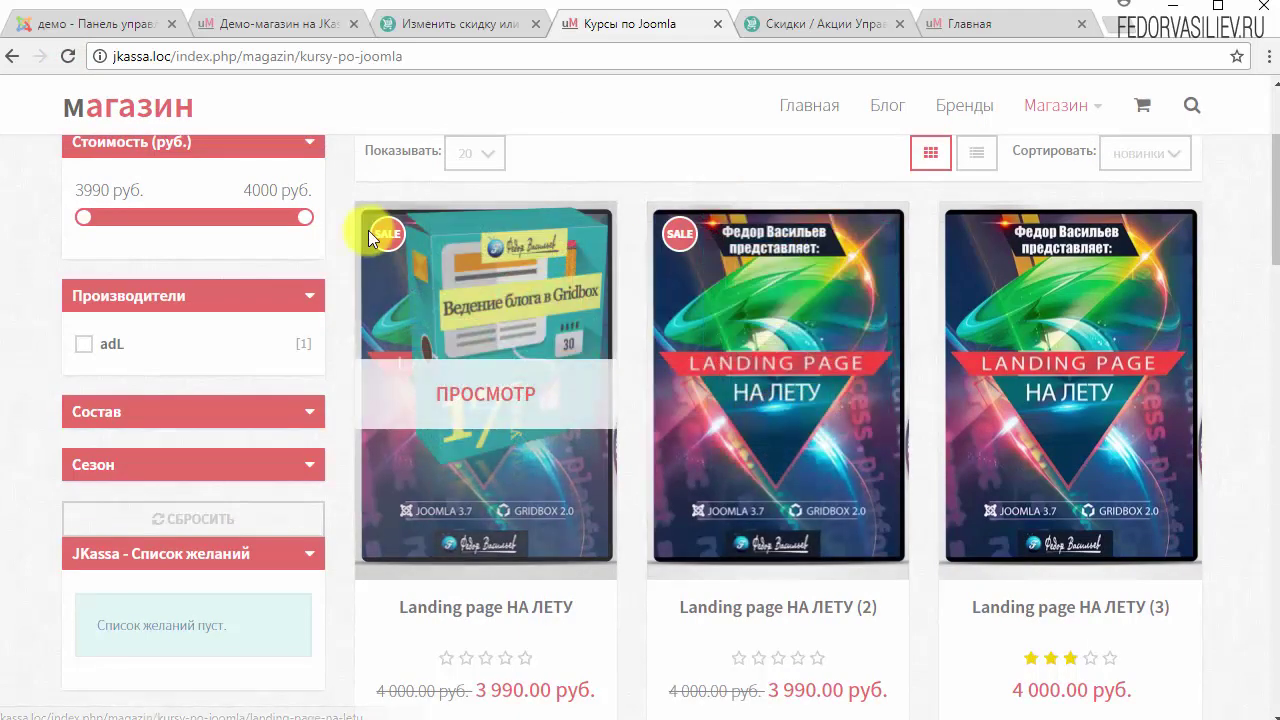
scroll(368, 230, "down", 3)
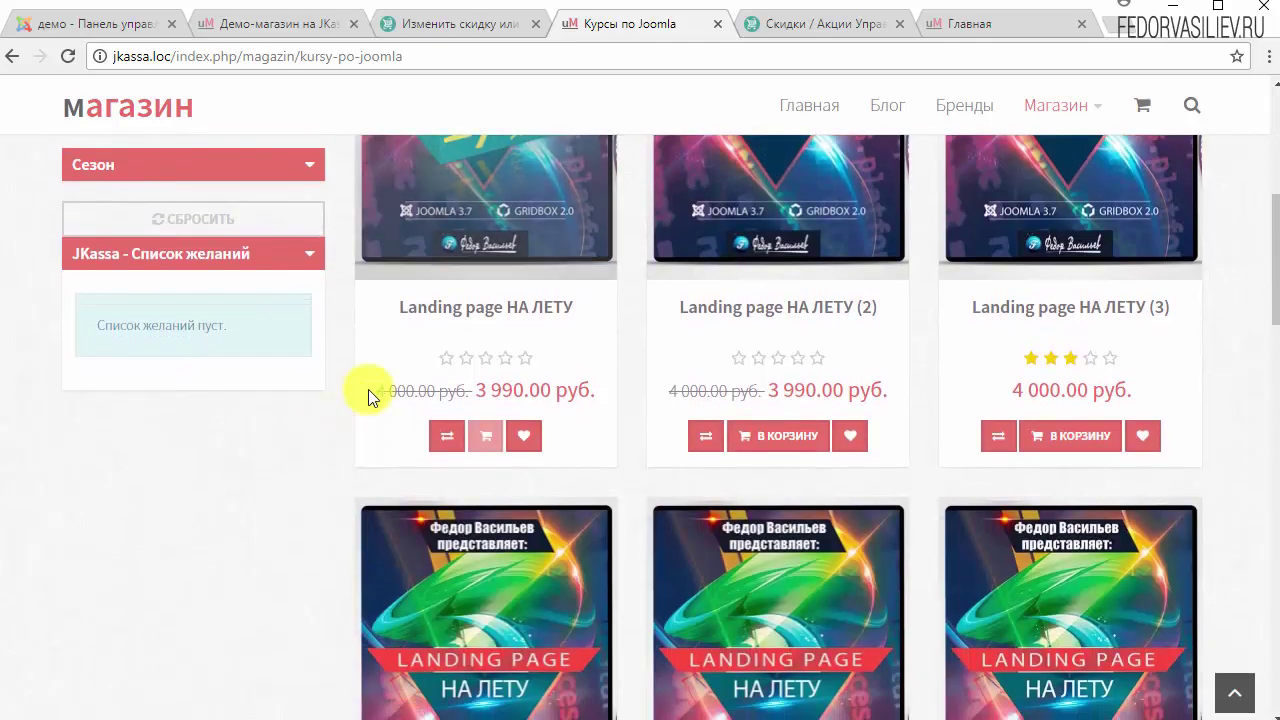
left_click_drag(370, 390, 557, 388)
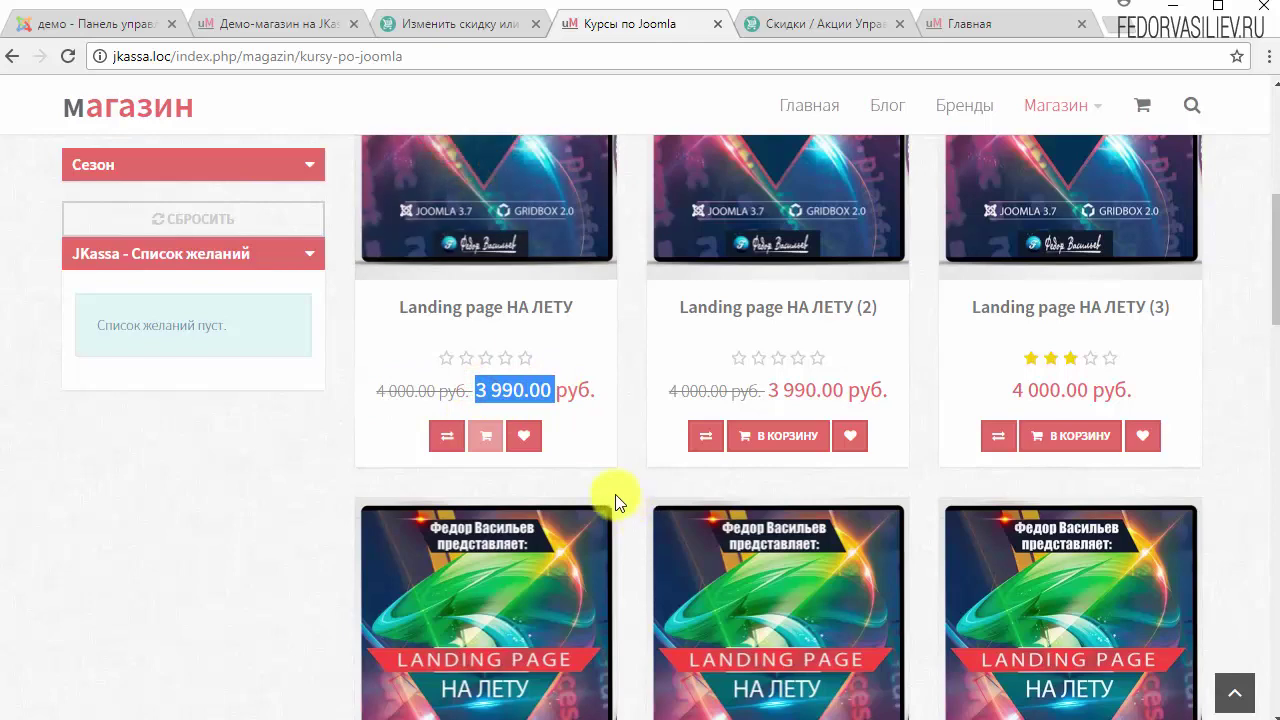
Open the product page of Landing page НА ЛЕТУ (2) and examine its old and discounted prices
scroll(609, 503, "up", 2)
left_click(534, 409)
left_click_drag(632, 333, 1057, 374)
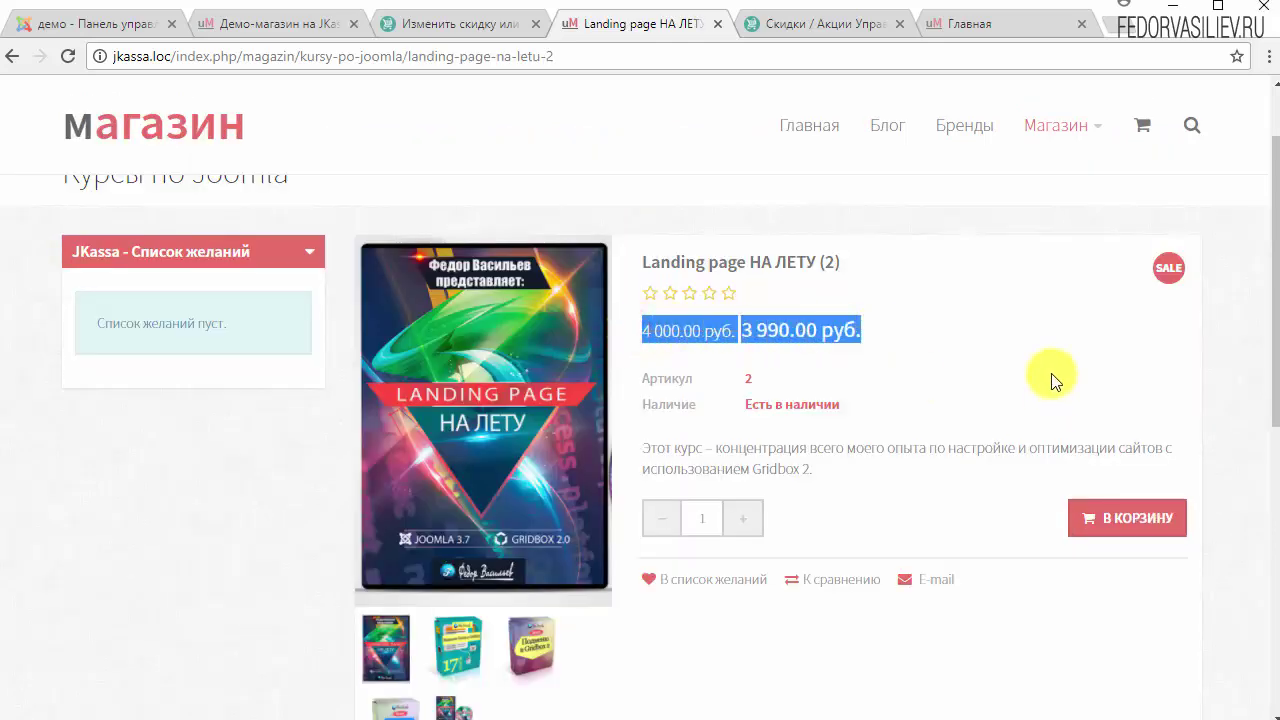
left_click(984, 324)
scroll(984, 324, "down", 1)
scroll(980, 325, "down", 2)
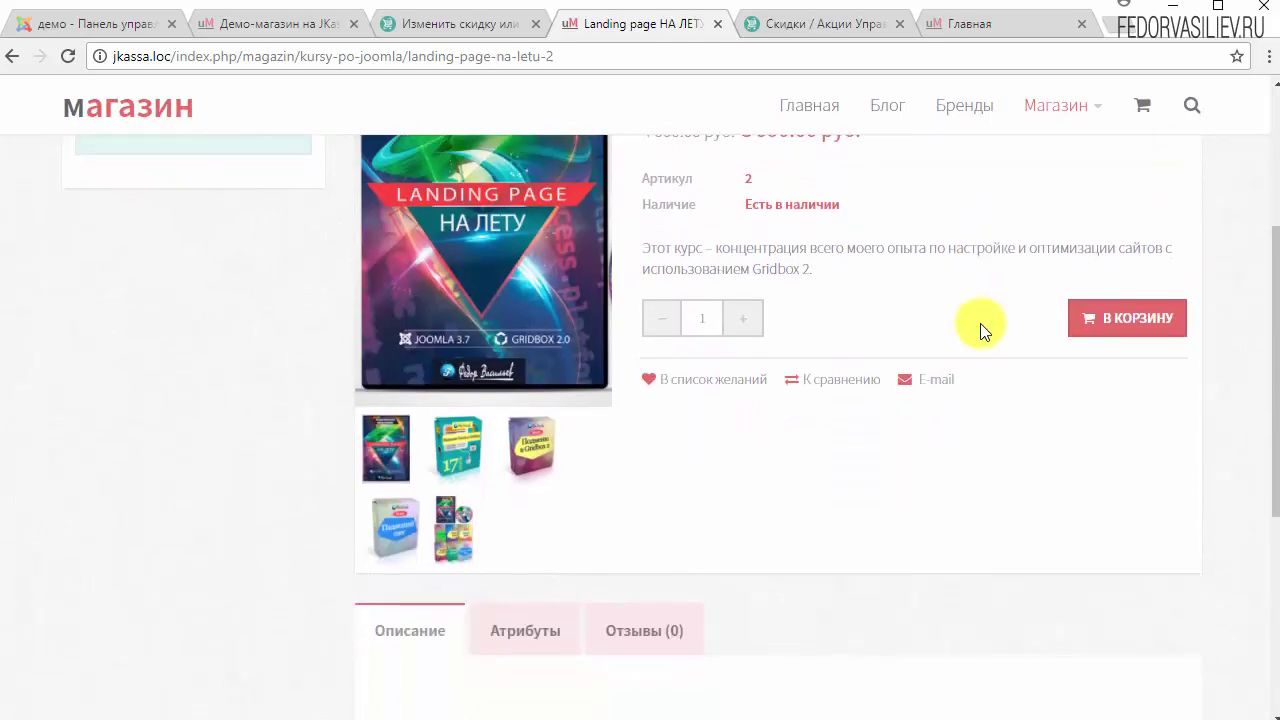
scroll(980, 325, "up", 2)
scroll(969, 328, "up", 2)
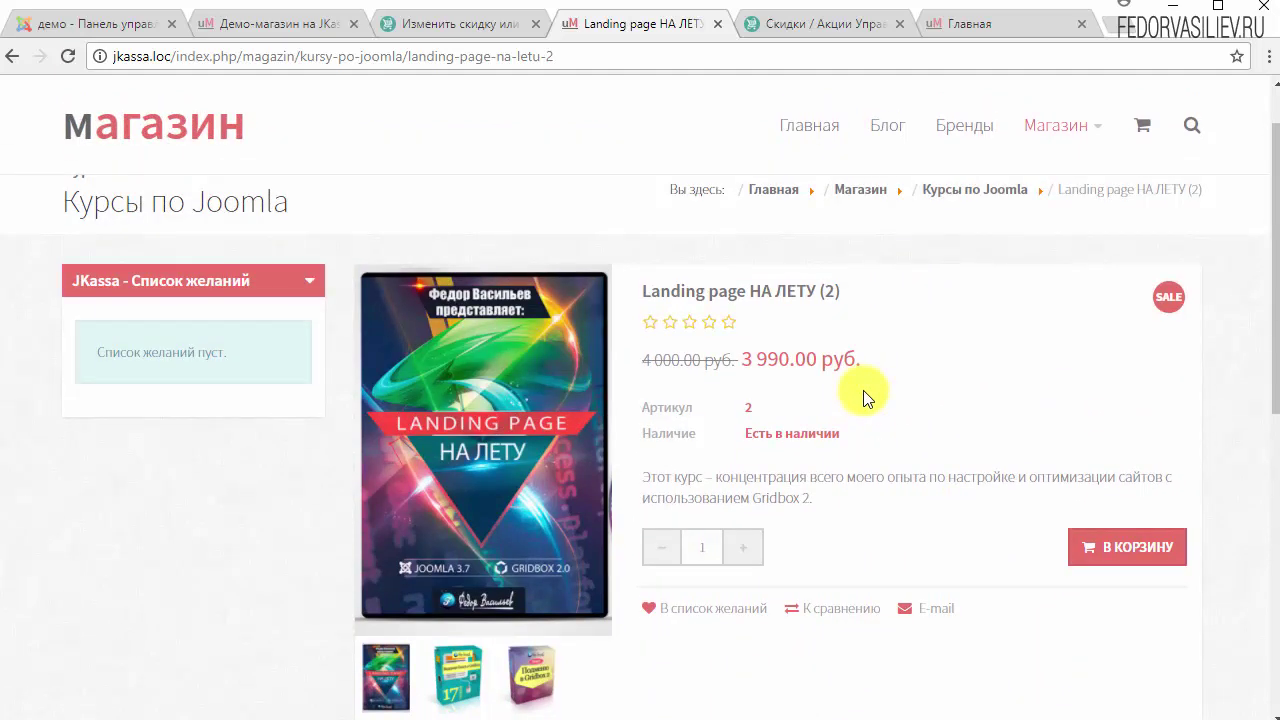
left_click_drag(634, 362, 846, 360)
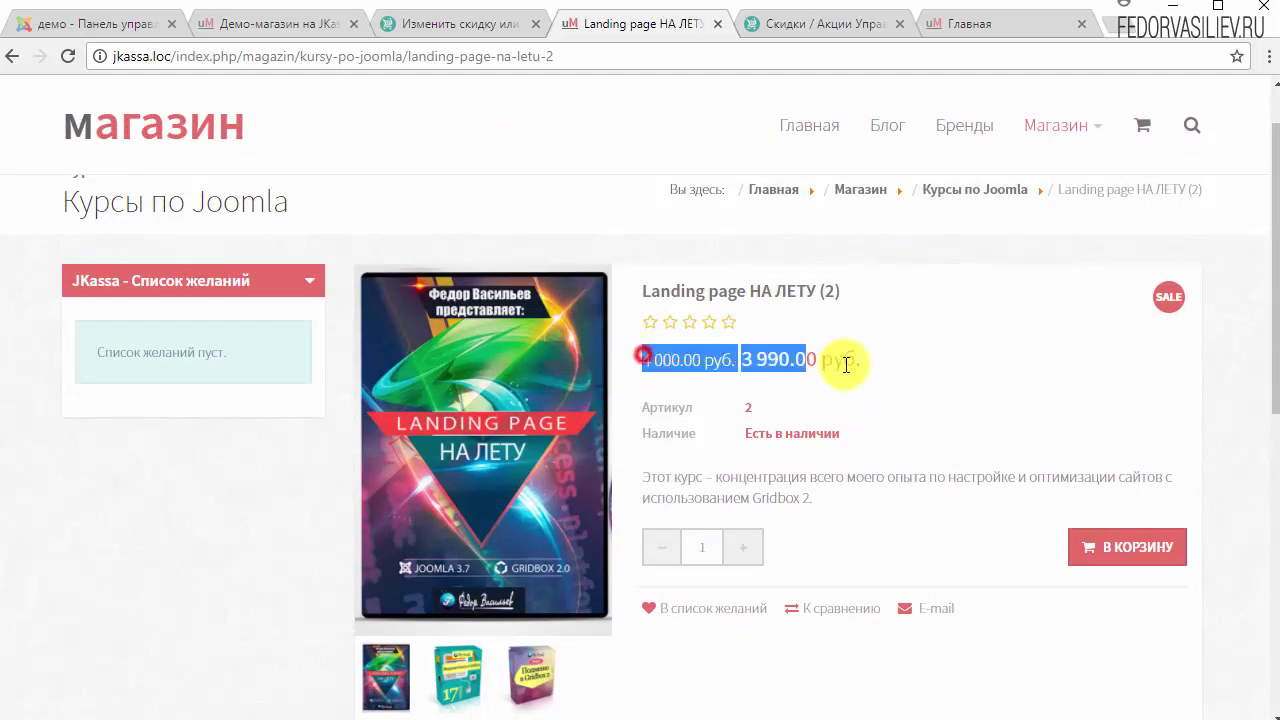
left_click(912, 370)
Return to the discount editor in the admin area and close it to get back to the discount list
key("ctrl+shift+Tab")
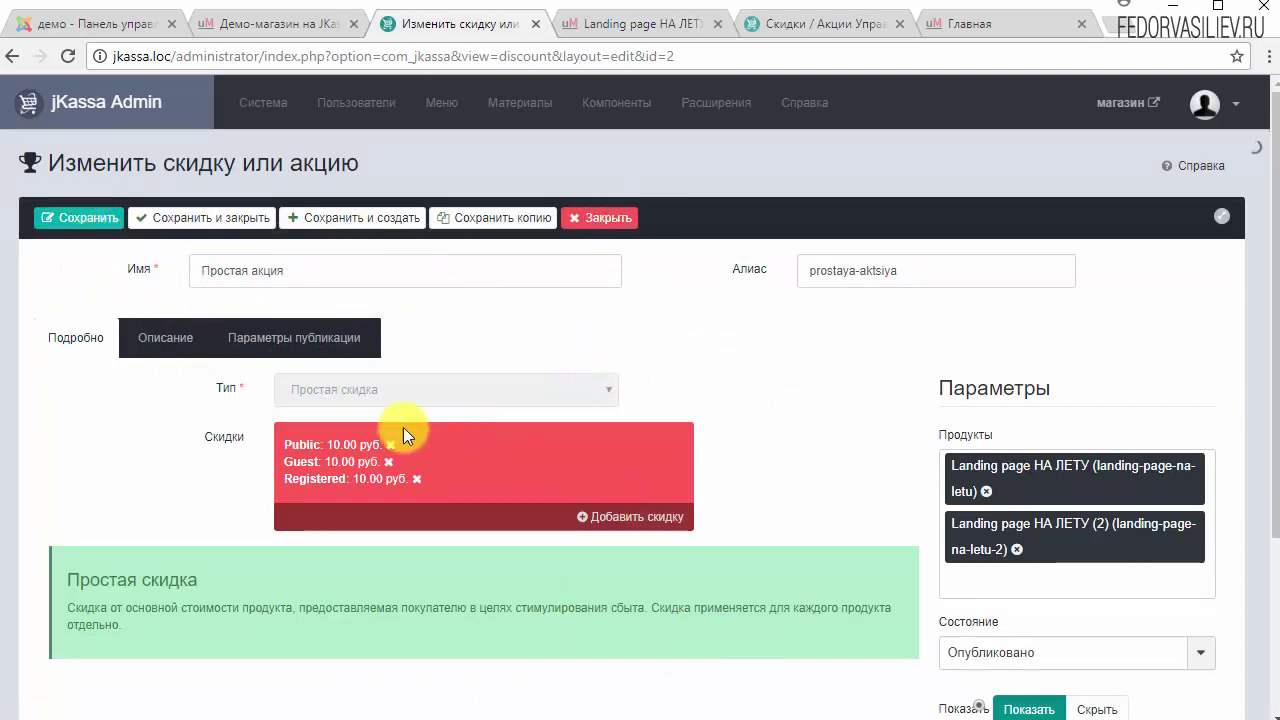
scroll(610, 464, "down", 2)
scroll(394, 406, "up", 2)
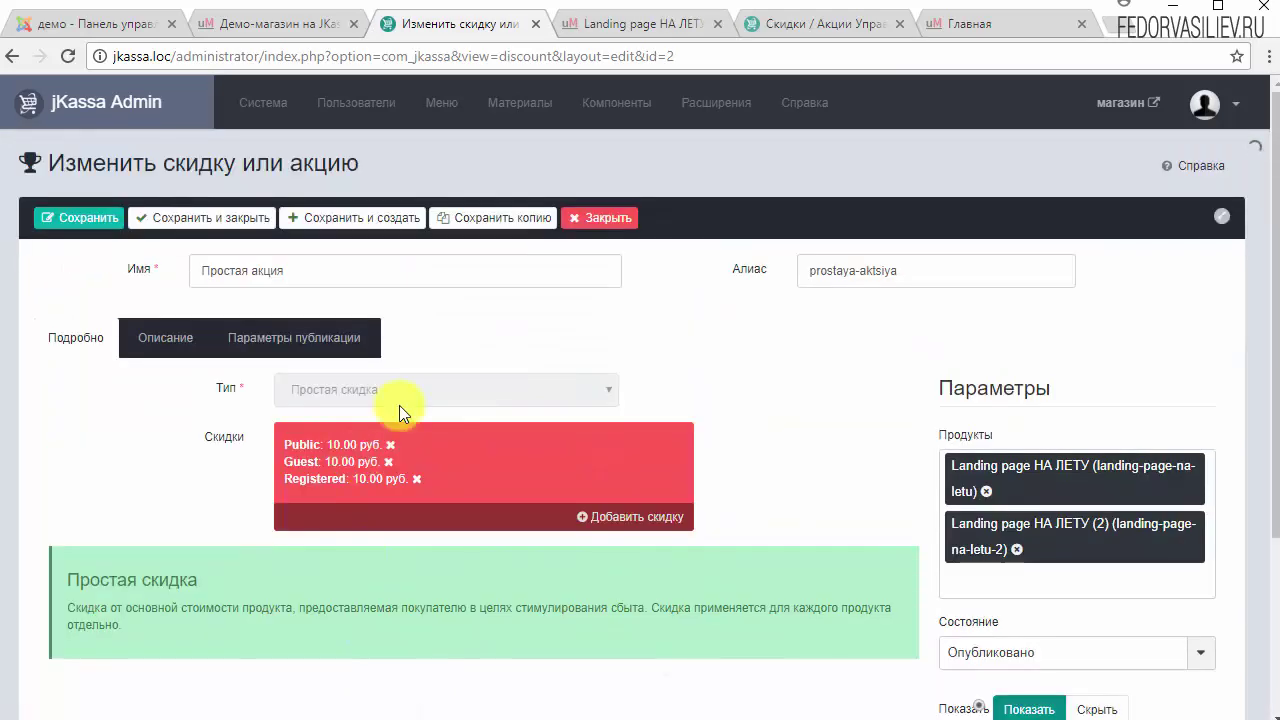
left_click(616, 218)
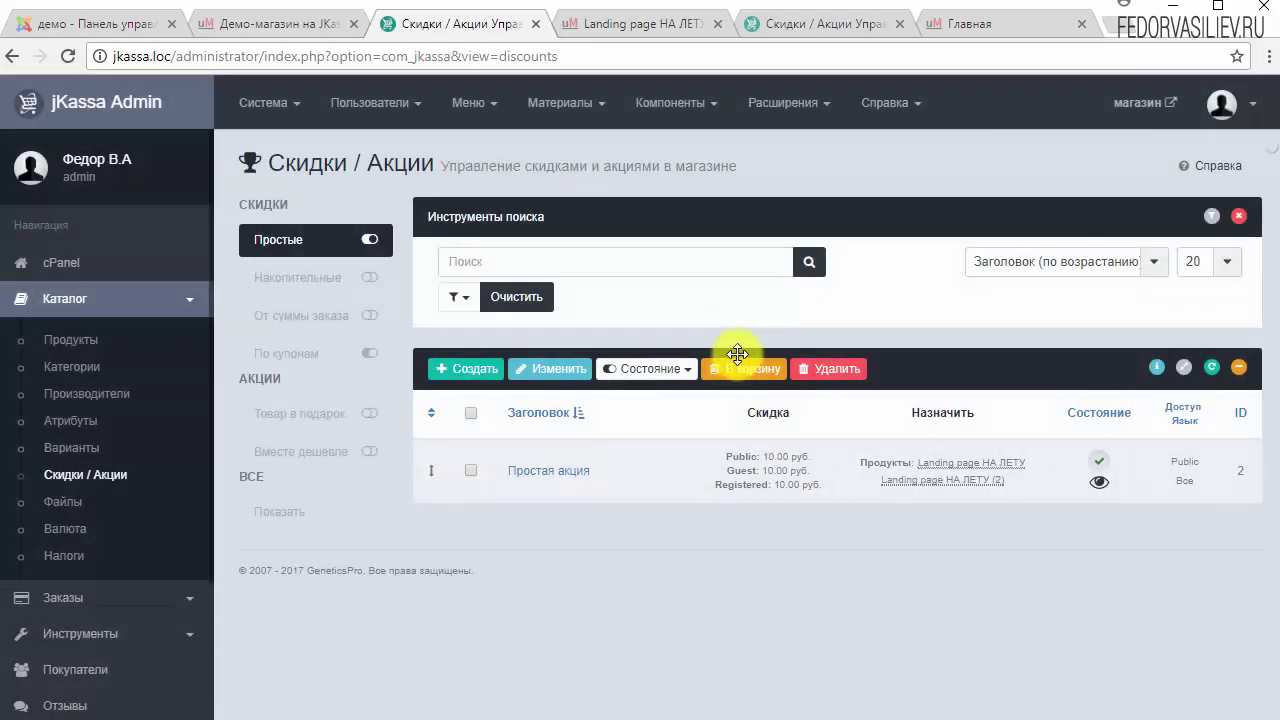
Disable the simple discounts and start creating a new discount in the Накопительные category
left_click(369, 240)
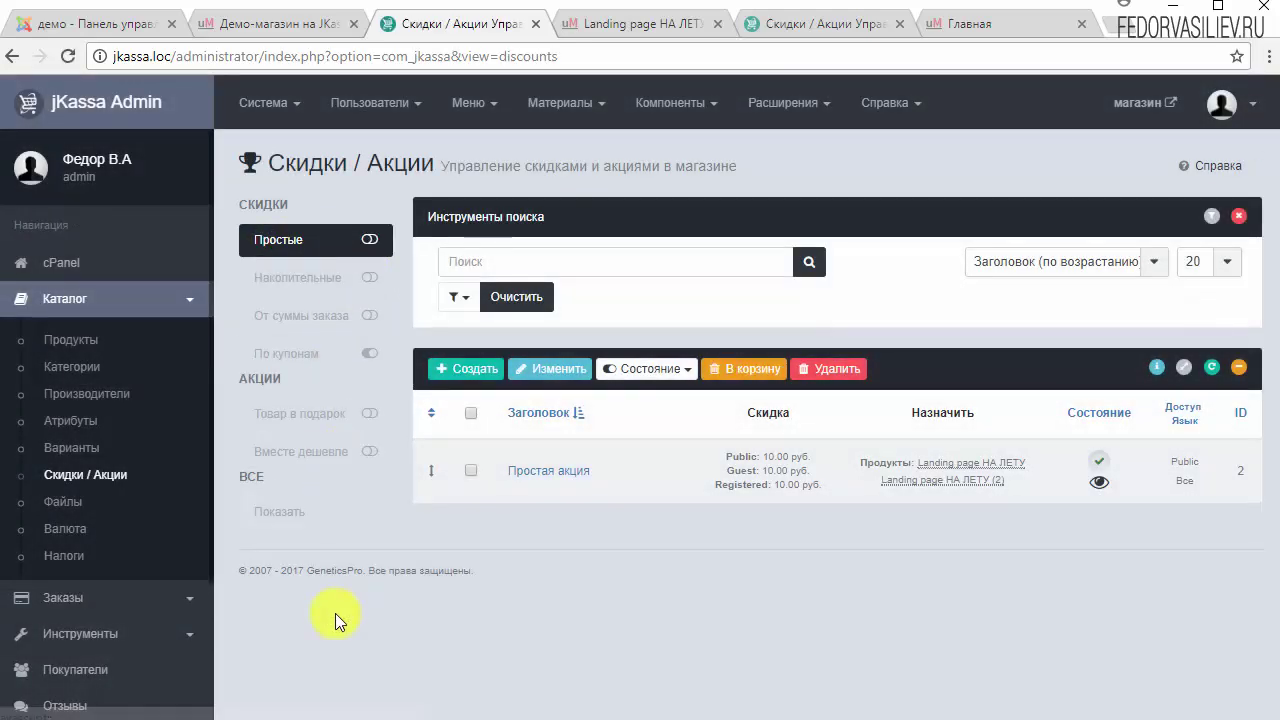
left_click(302, 285)
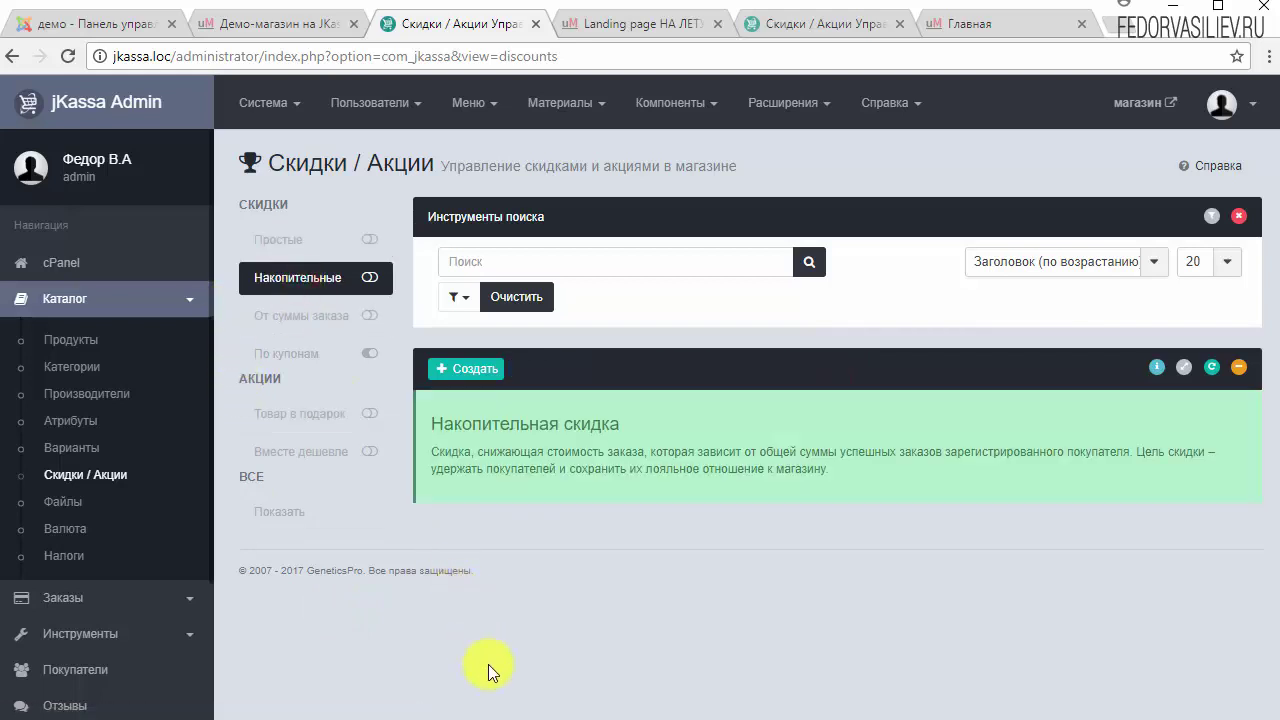
left_click(471, 369)
mouse_move(255, 454)
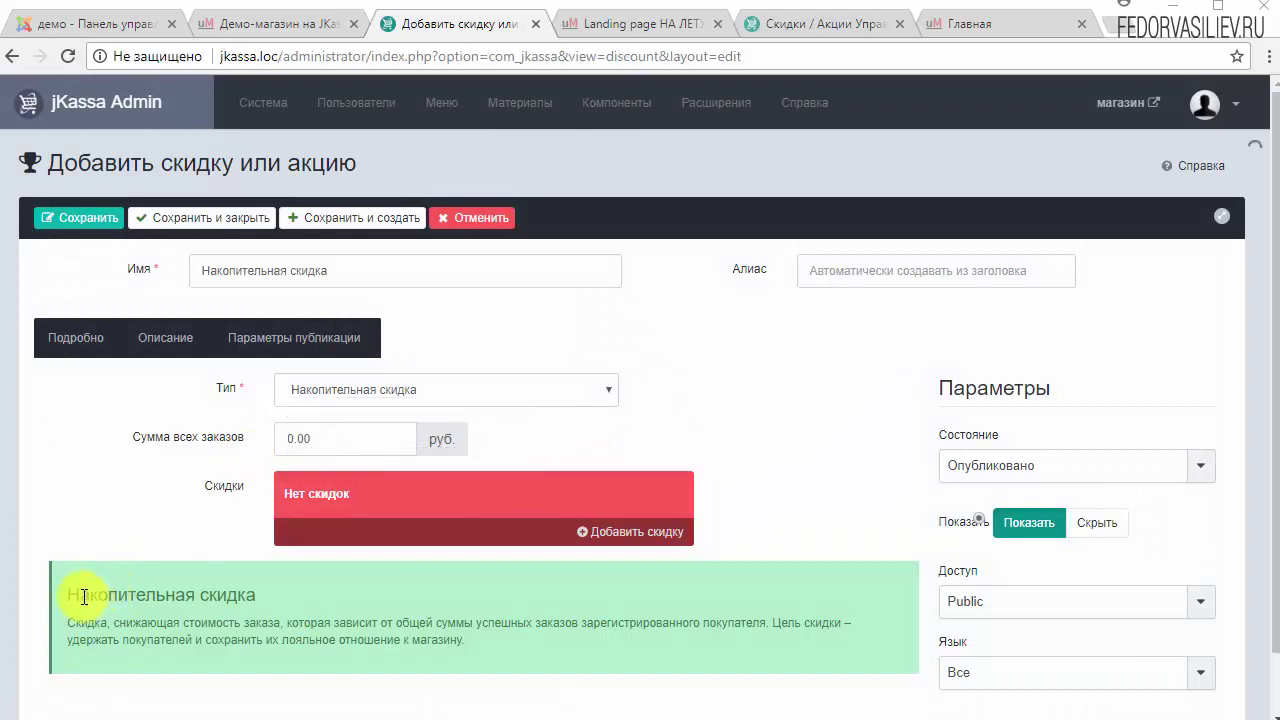
Read the description of the cumulative discount, especially the part about registered customers
left_click_drag(70, 592, 277, 640)
left_click(133, 636)
left_click_drag(583, 622, 784, 627)
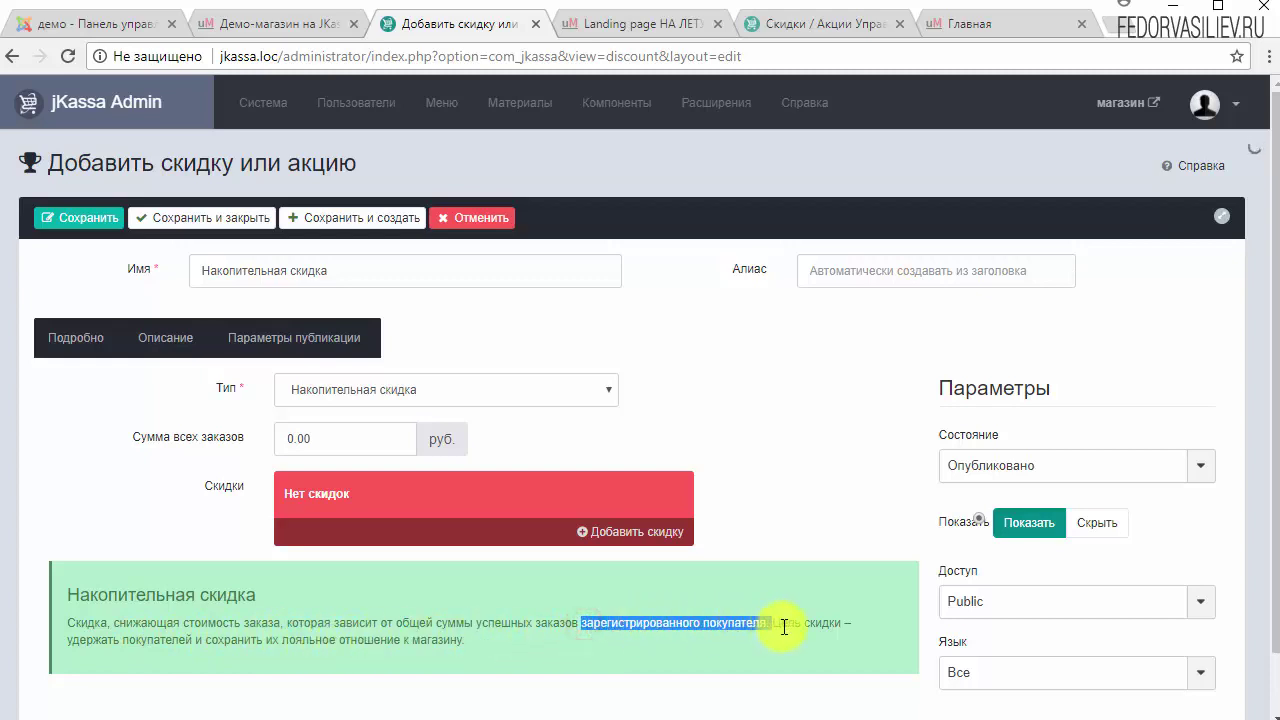
left_click(689, 651)
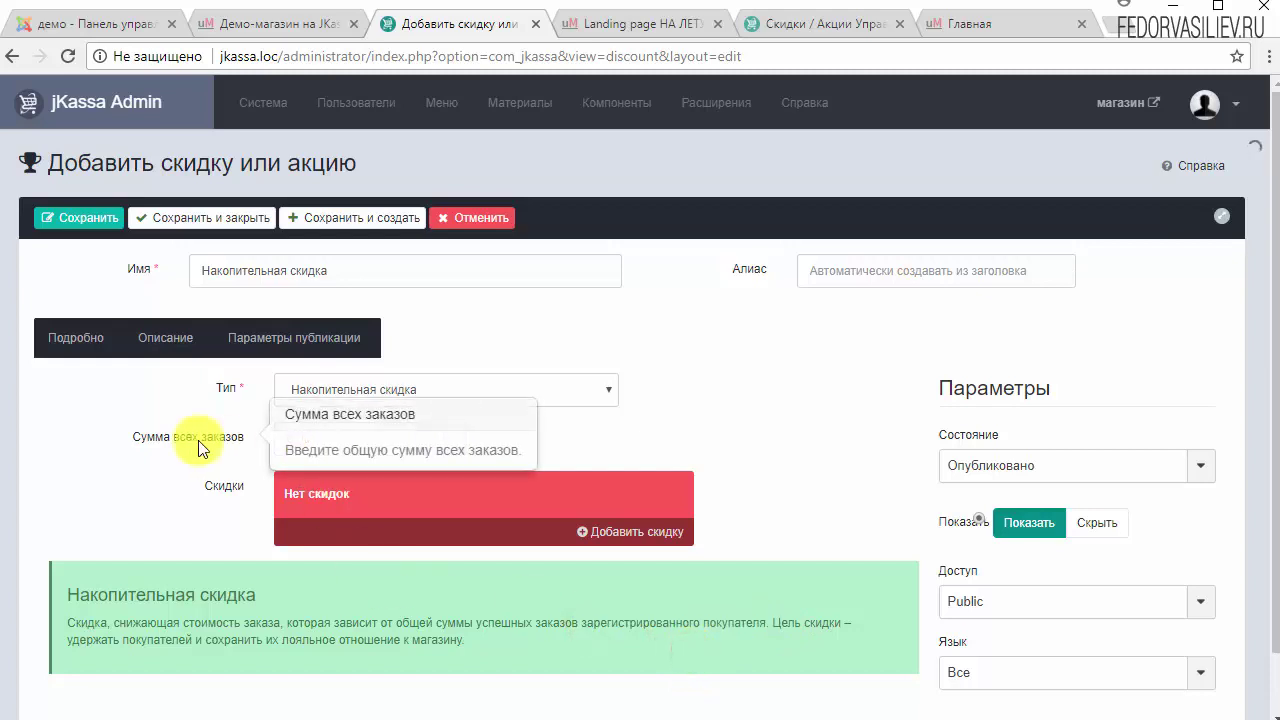
Set the cumulative discount's required sum of all orders to 1000 руб
left_click(337, 440)
mouse_move(149, 437)
type("1000")
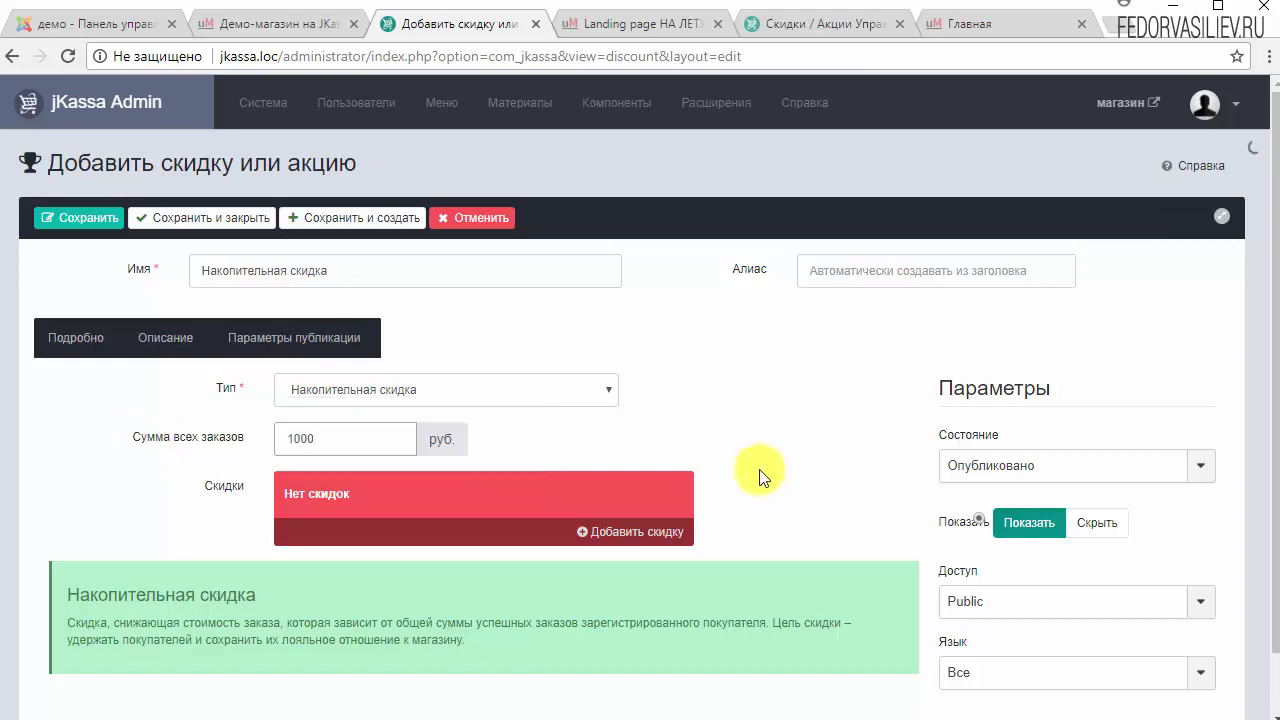
mouse_move(185, 448)
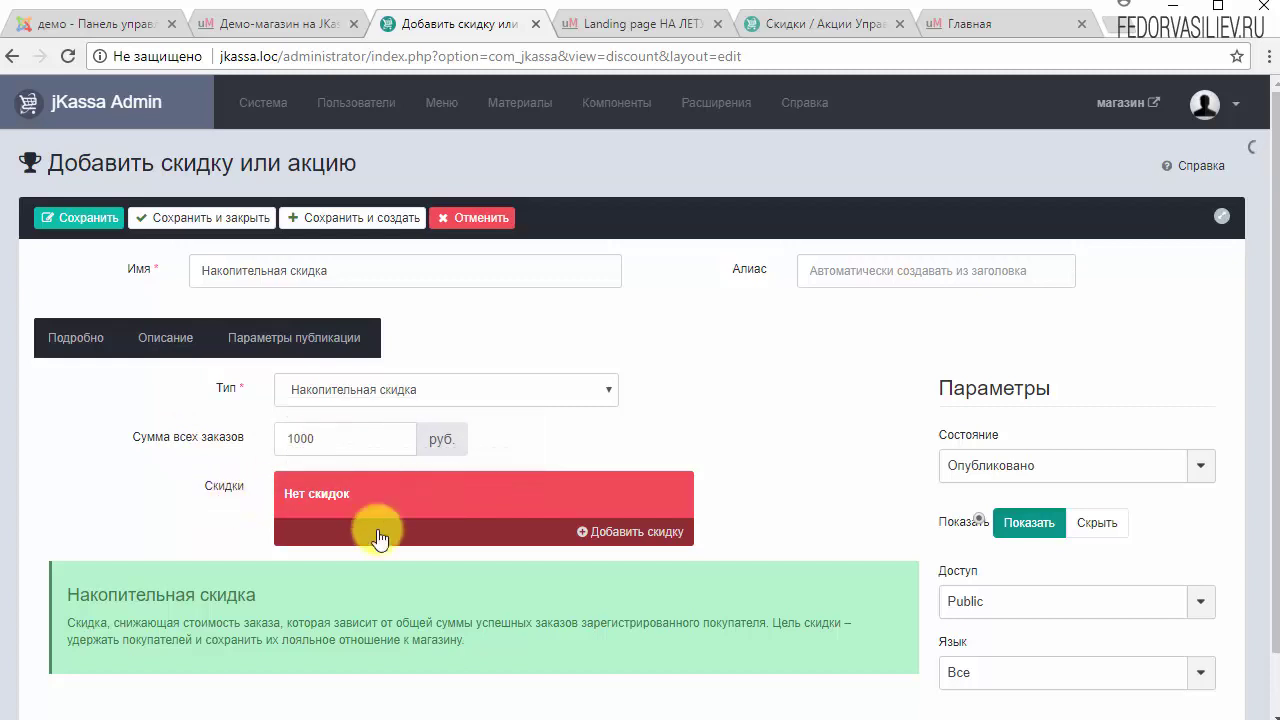
Add a 50 руб. discount value for the Registered user group and save the cumulative discount
left_click(616, 532)
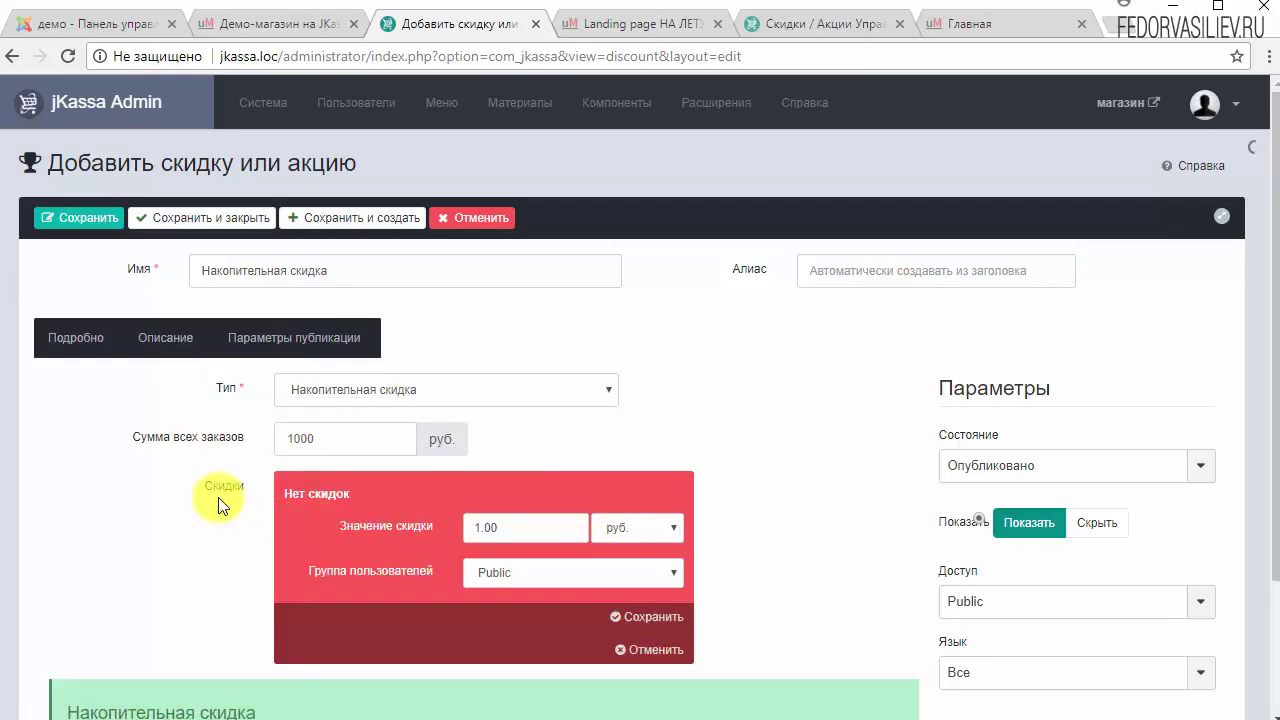
double_click(329, 437)
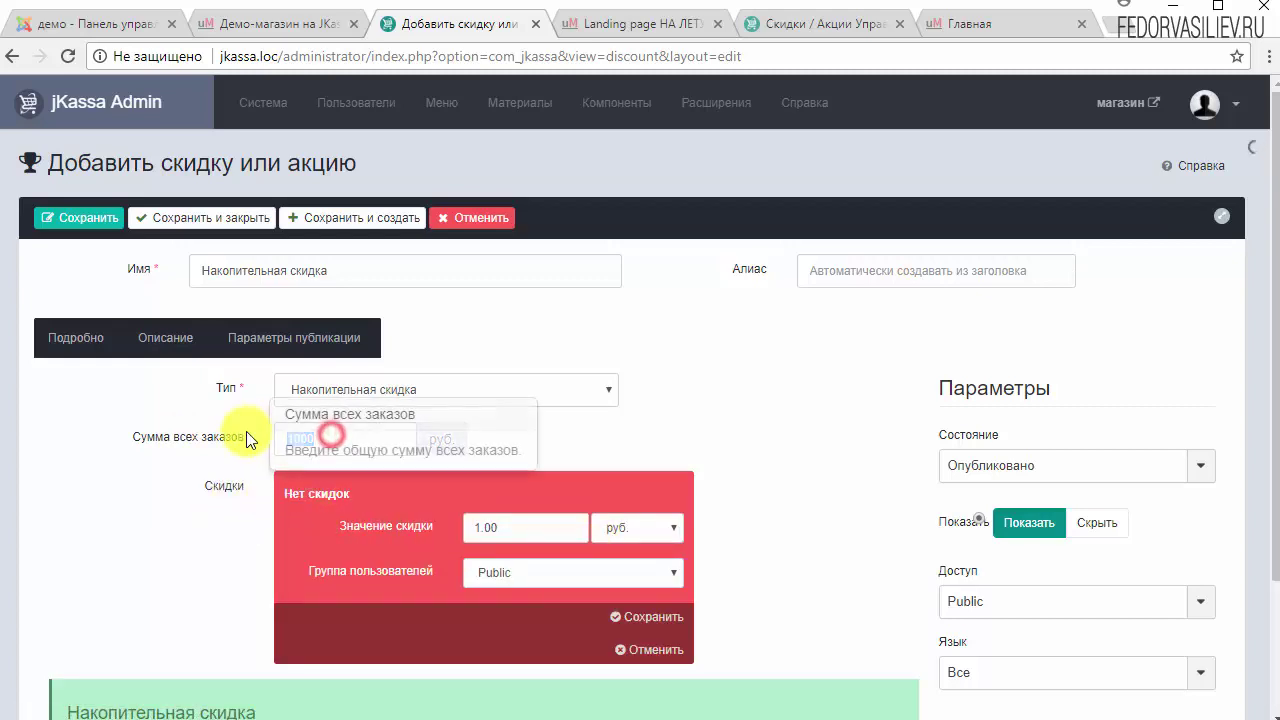
scroll(165, 500, "down", 1)
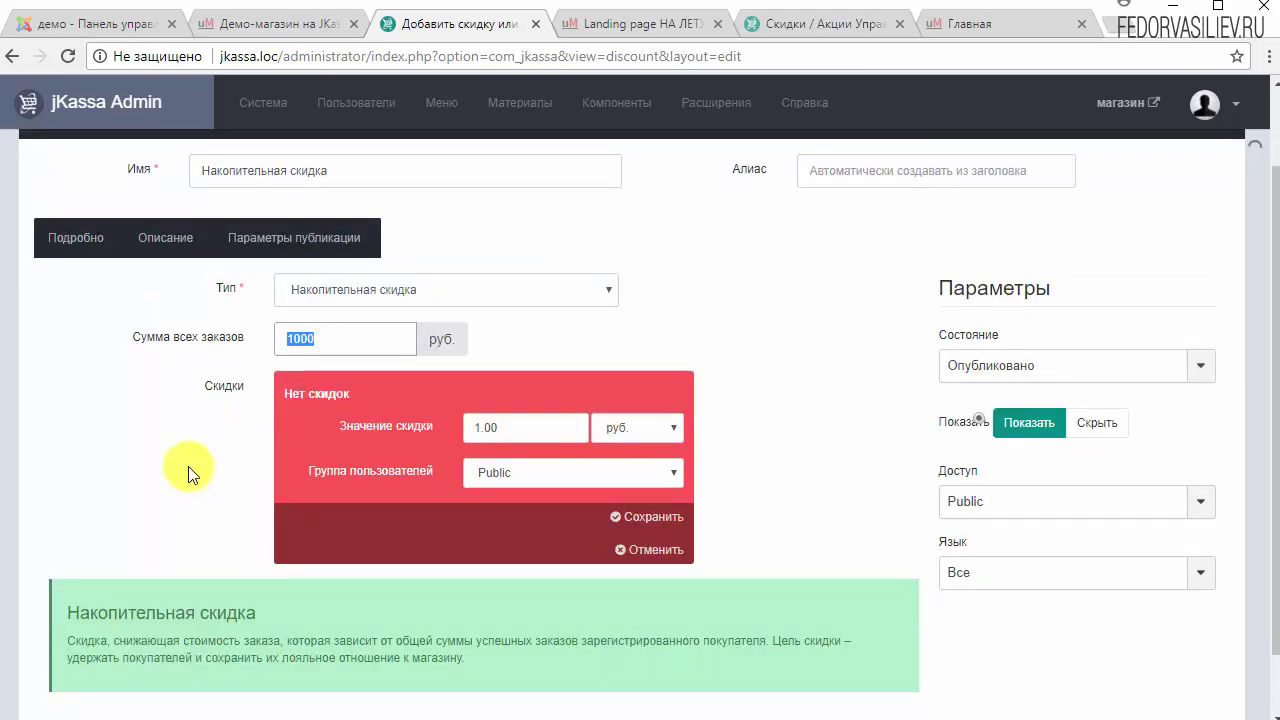
left_click_drag(533, 427, 441, 424)
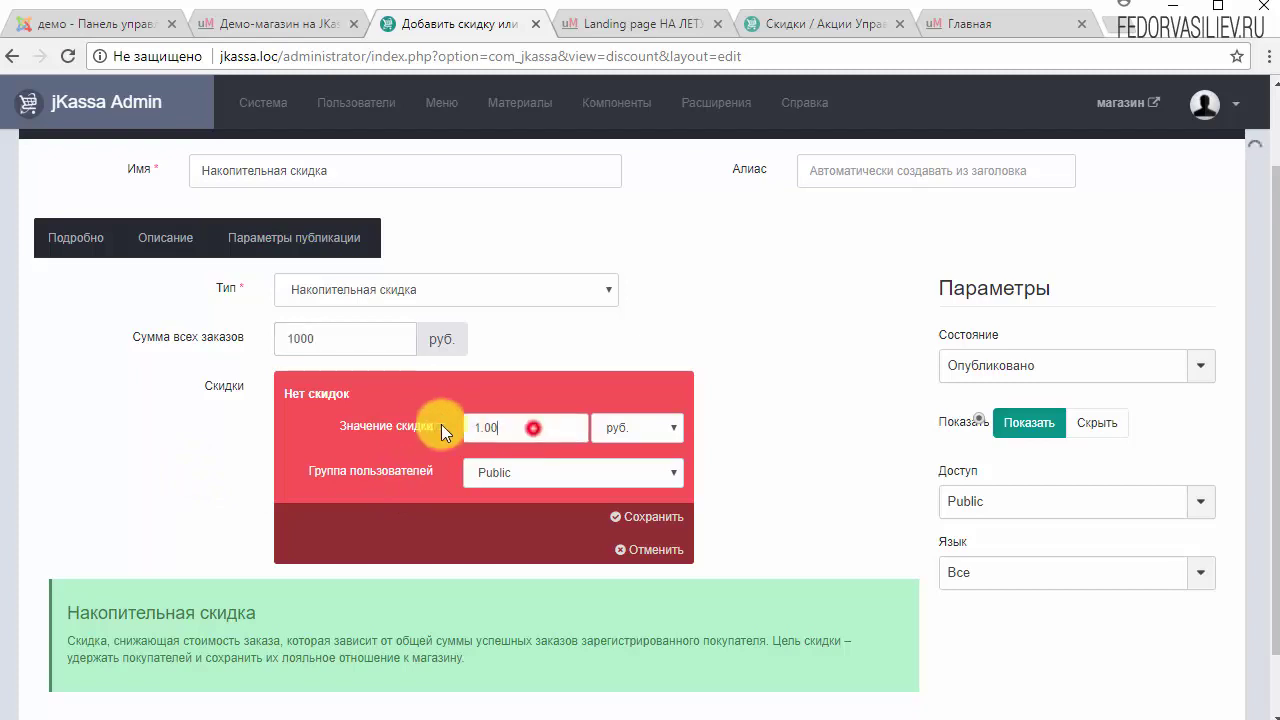
type("50")
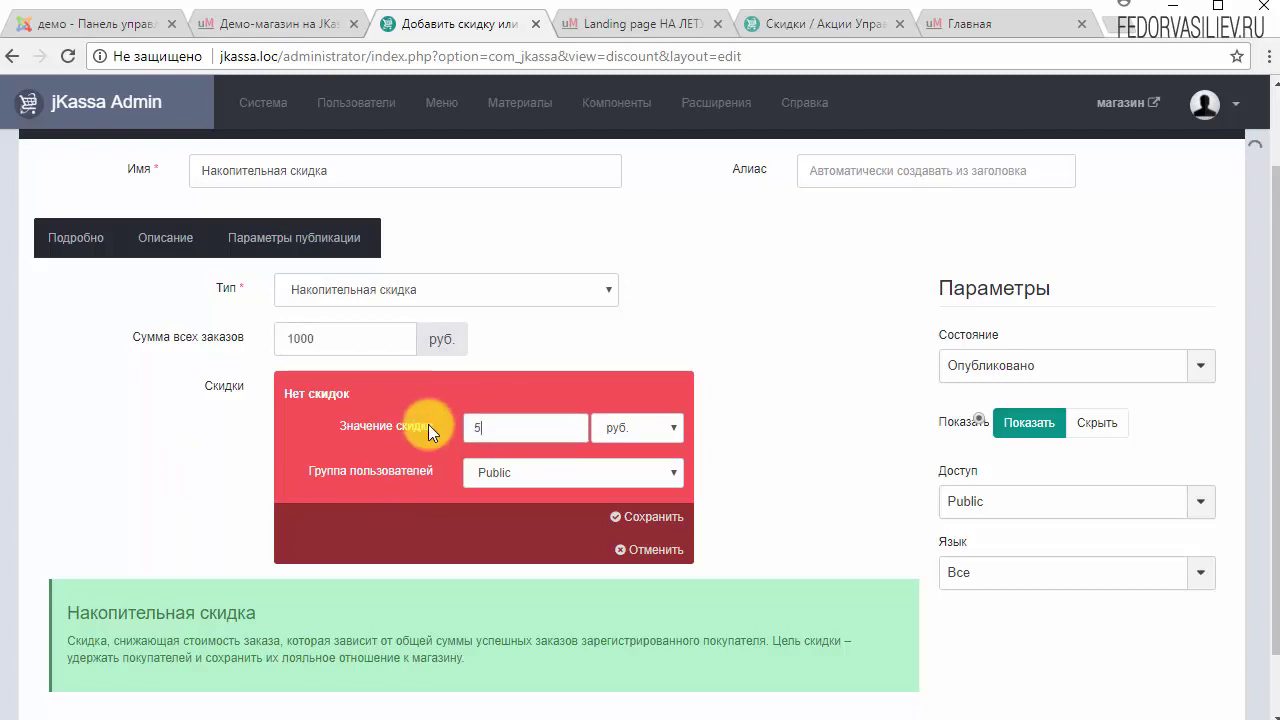
left_click(490, 474)
left_click(483, 557)
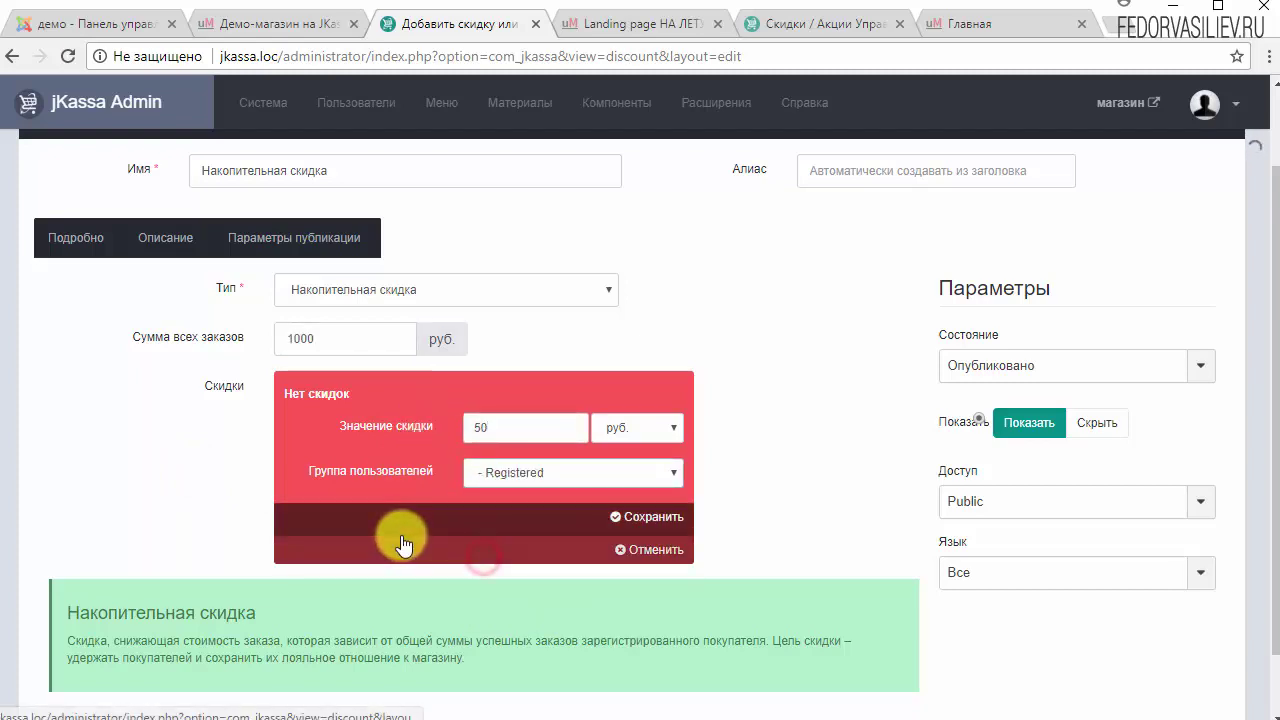
left_click(618, 516)
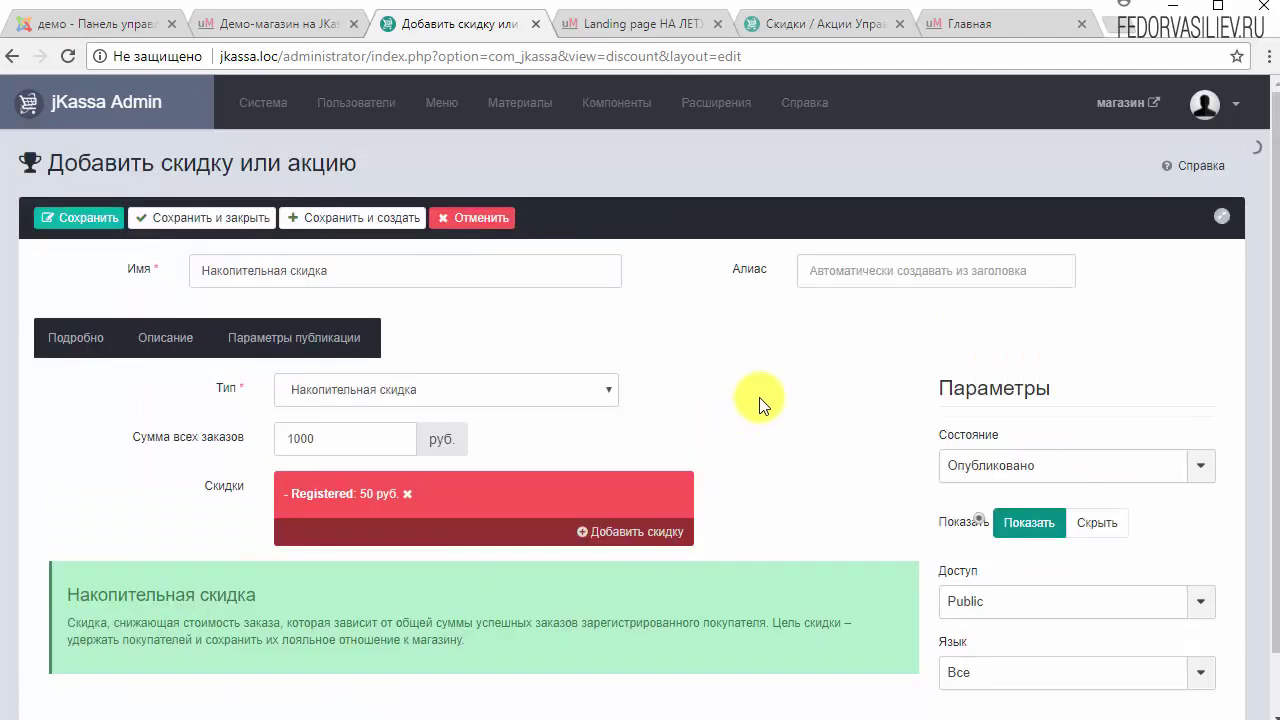
left_click(215, 217)
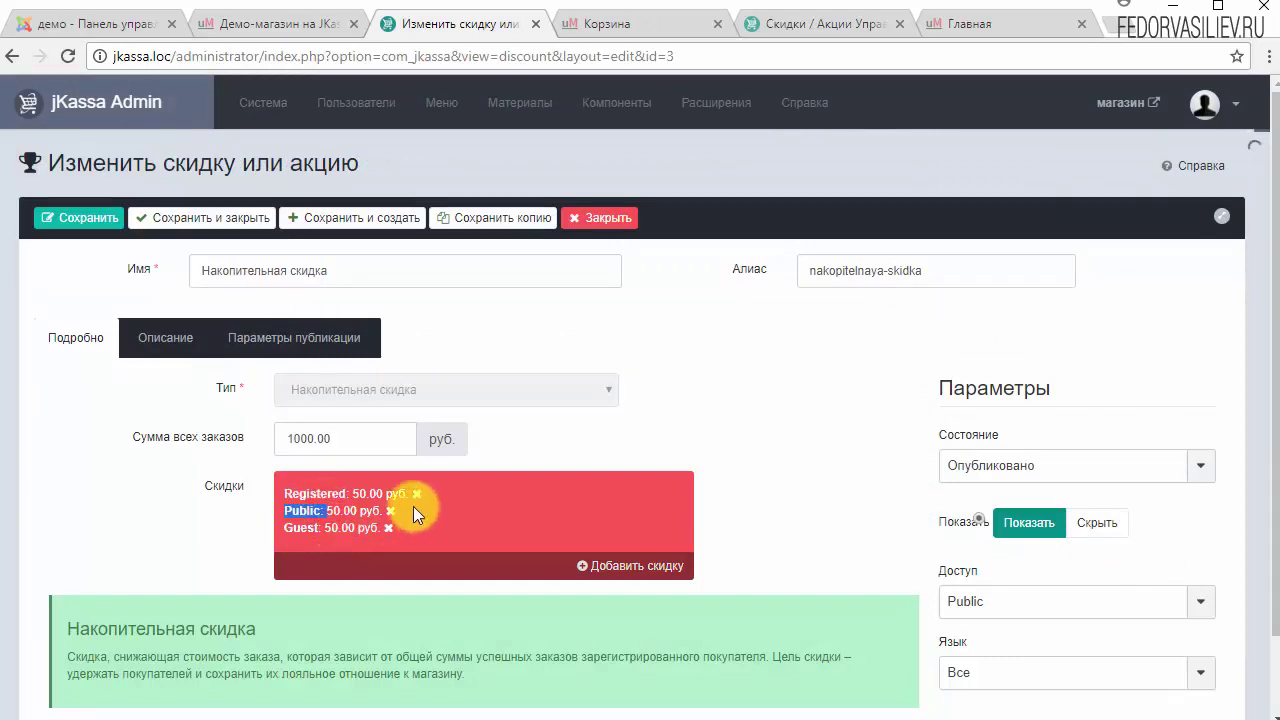
Switch to the store's cart page and examine the price and order total of Landing page НА ЛЕТУ (6)
left_click(633, 425)
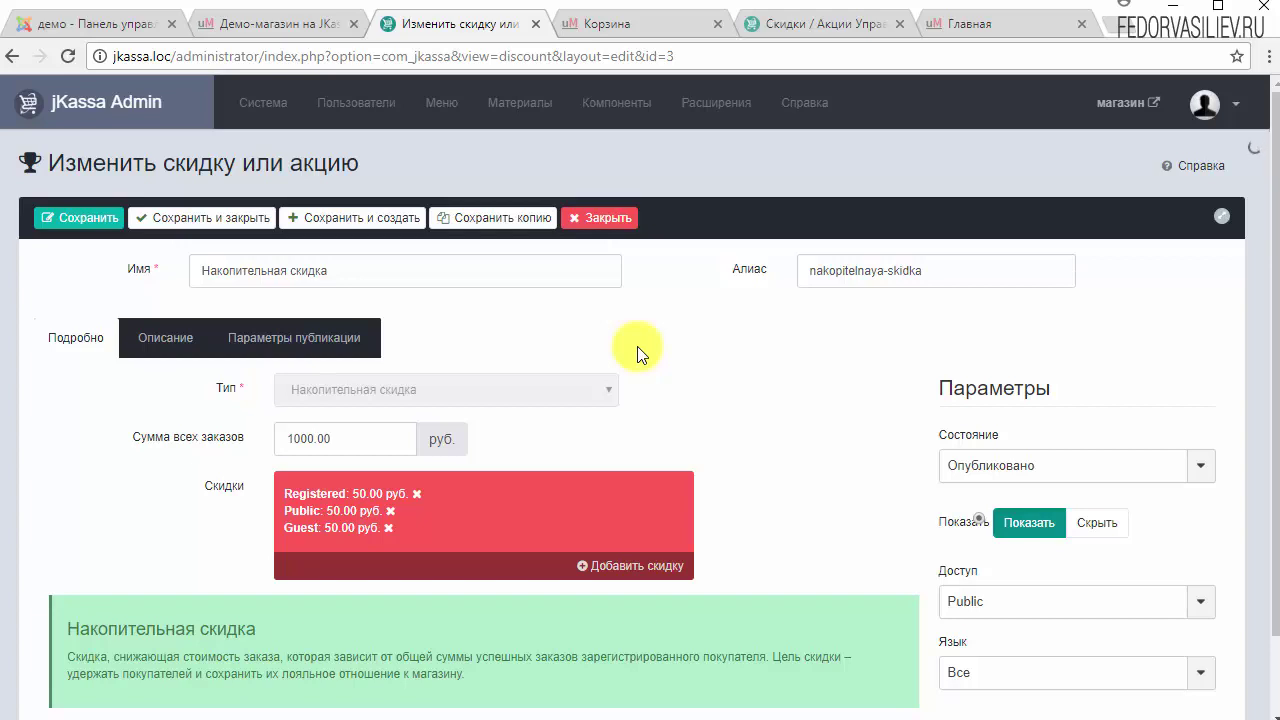
left_click(641, 26)
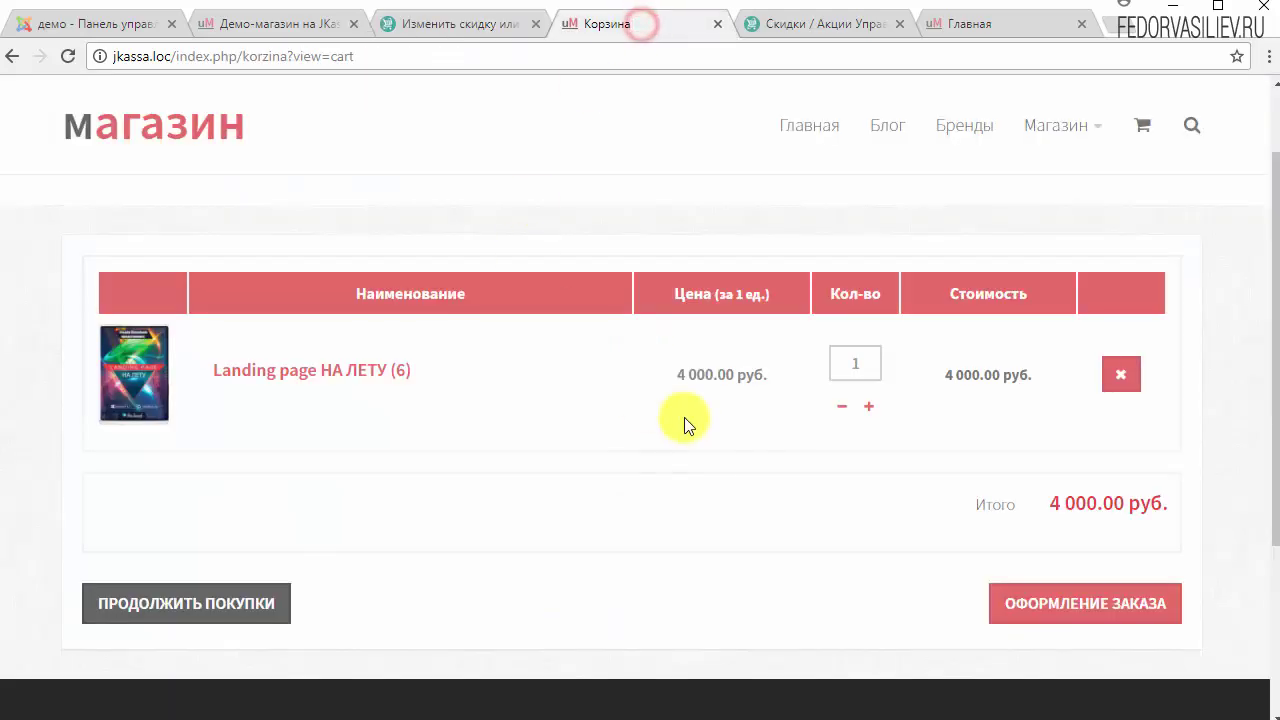
scroll(684, 417, "up", 1)
scroll(1062, 608, "down", 1)
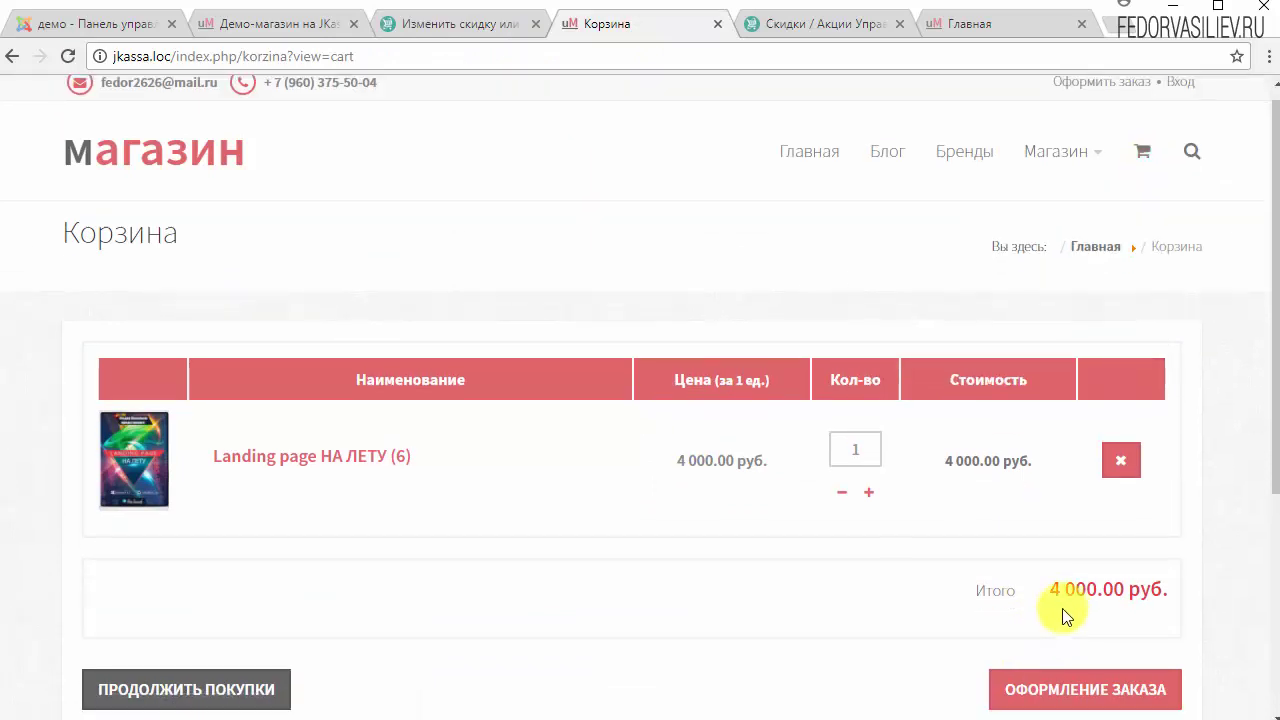
scroll(1062, 608, "down", 1)
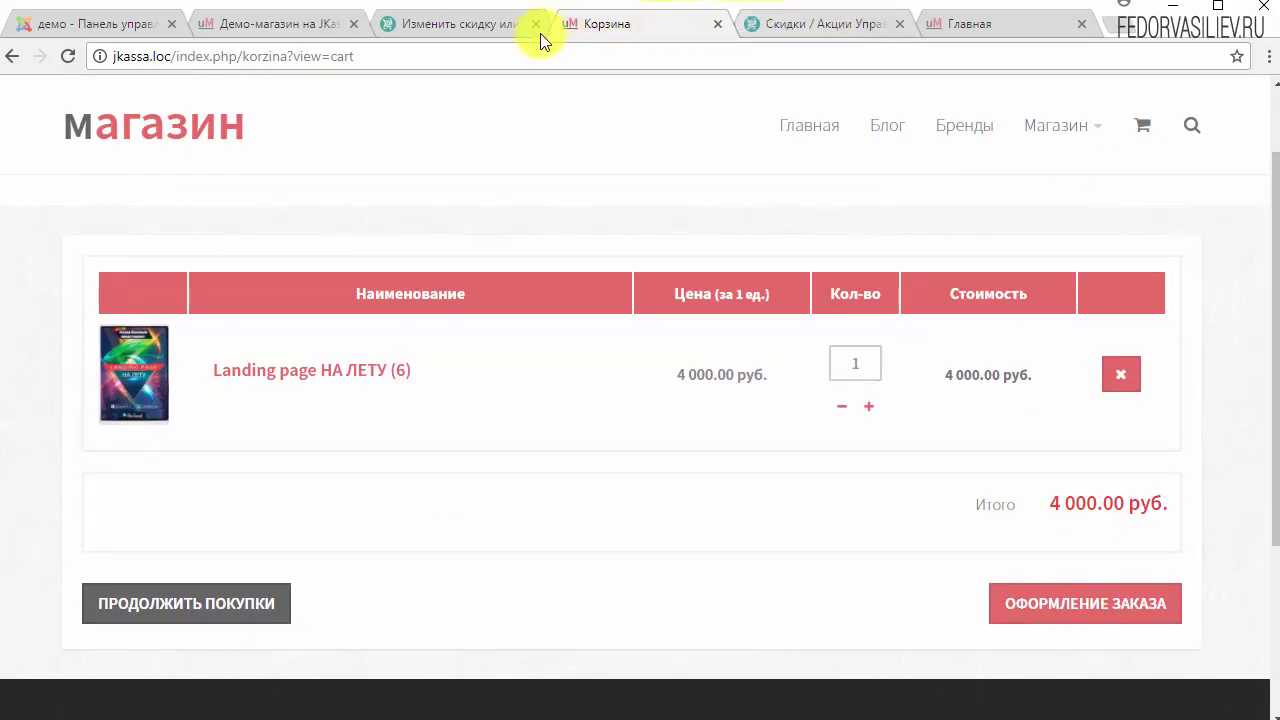
Return to the cumulative discount in the admin area and close its editor
left_click(498, 30)
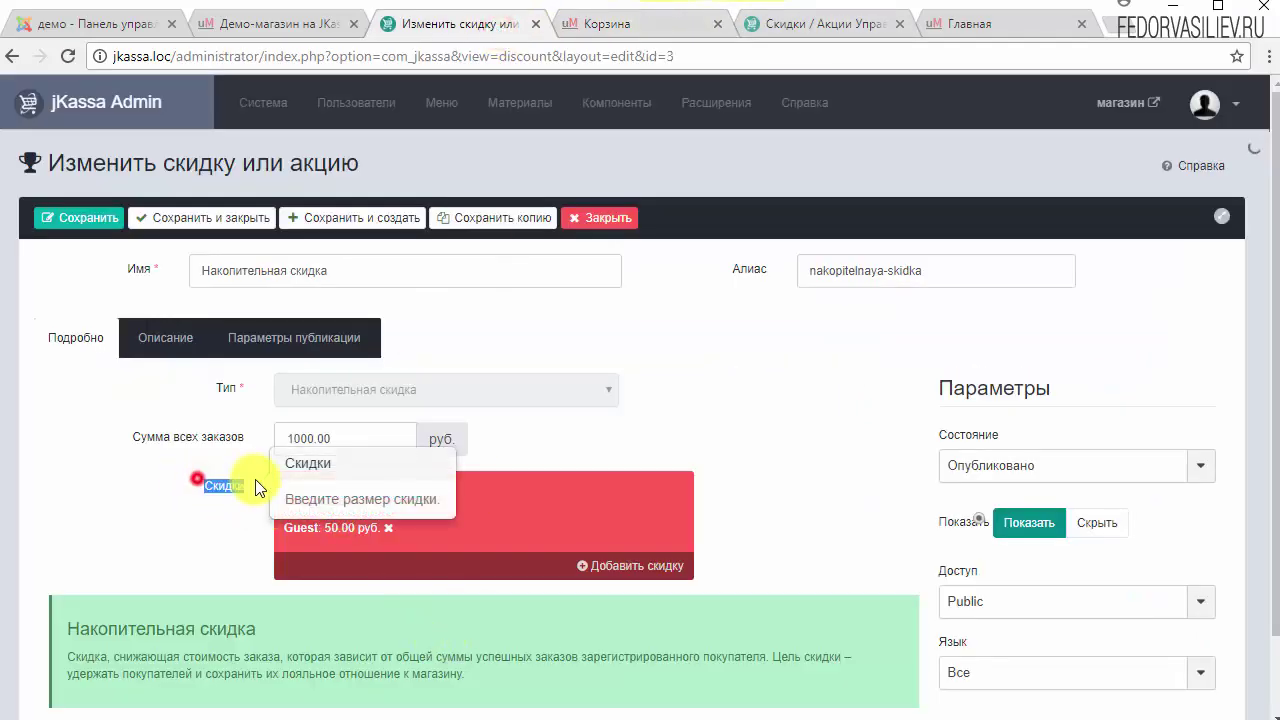
double_click(224, 486)
left_click(584, 226)
Look over the store's cart page again, including the login link in the header and the order total
key("ctrl+Tab")
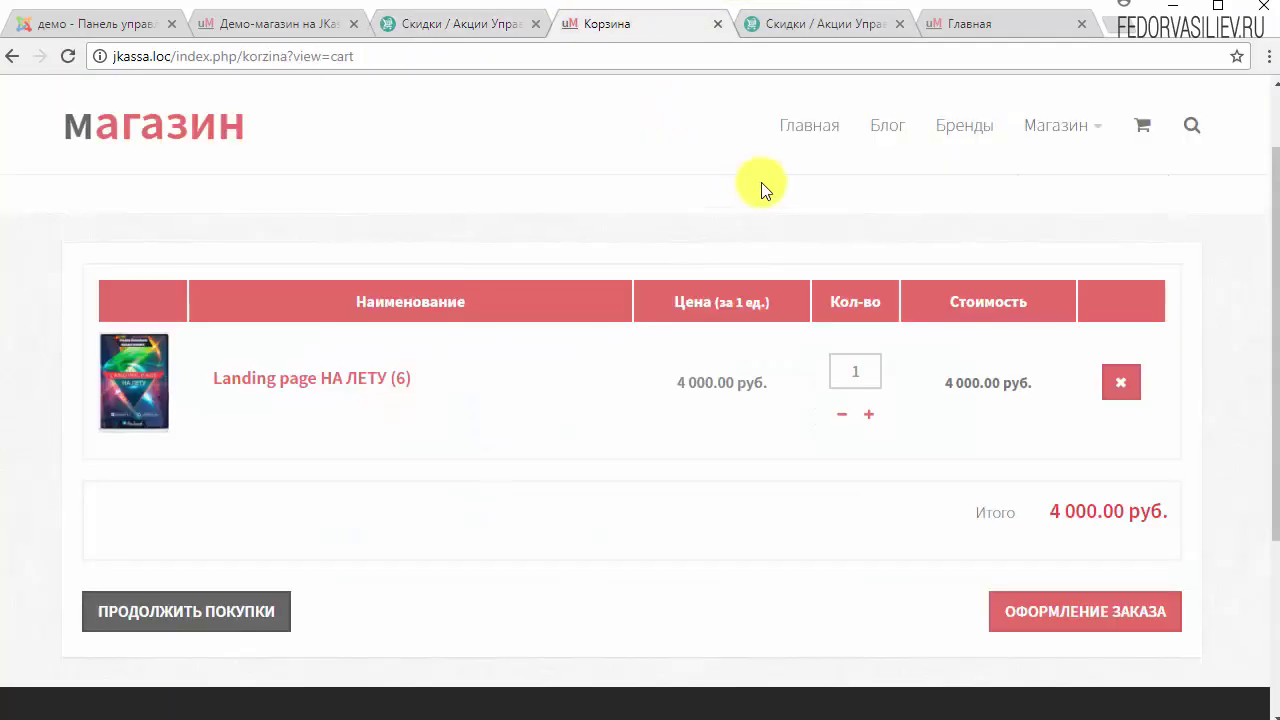
scroll(1094, 149, "up", 2)
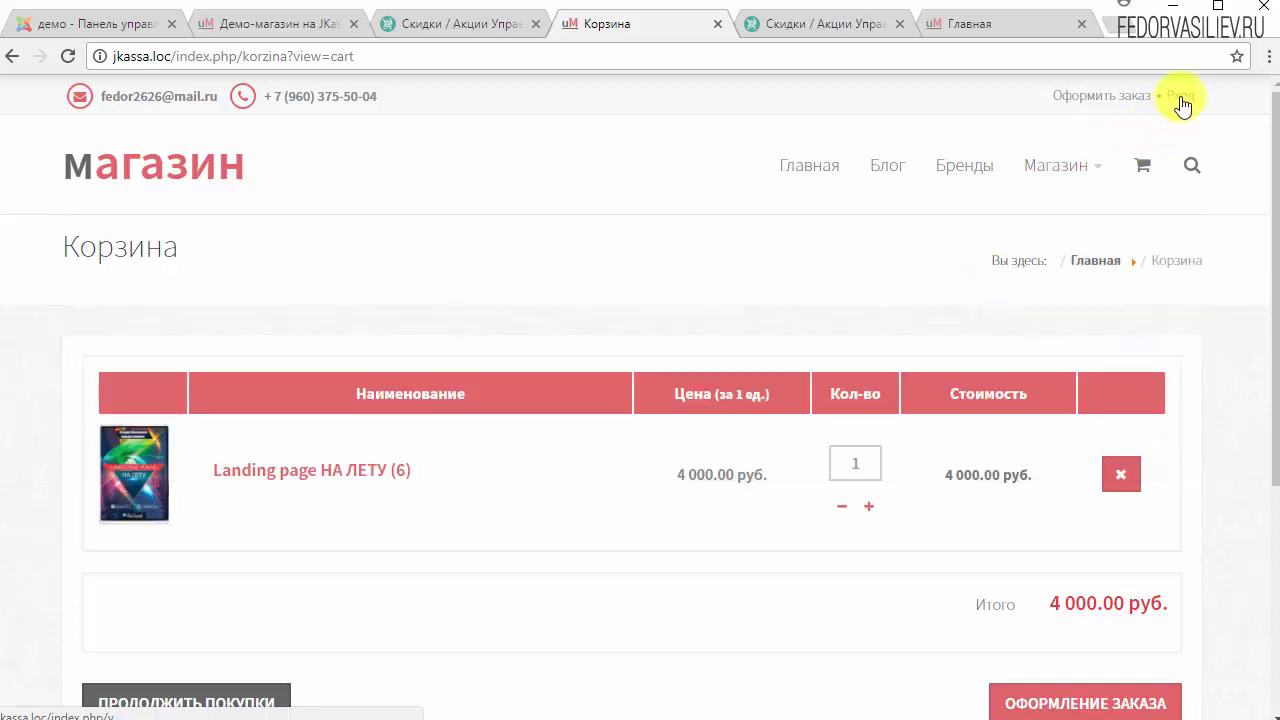
scroll(760, 274, "down", 3)
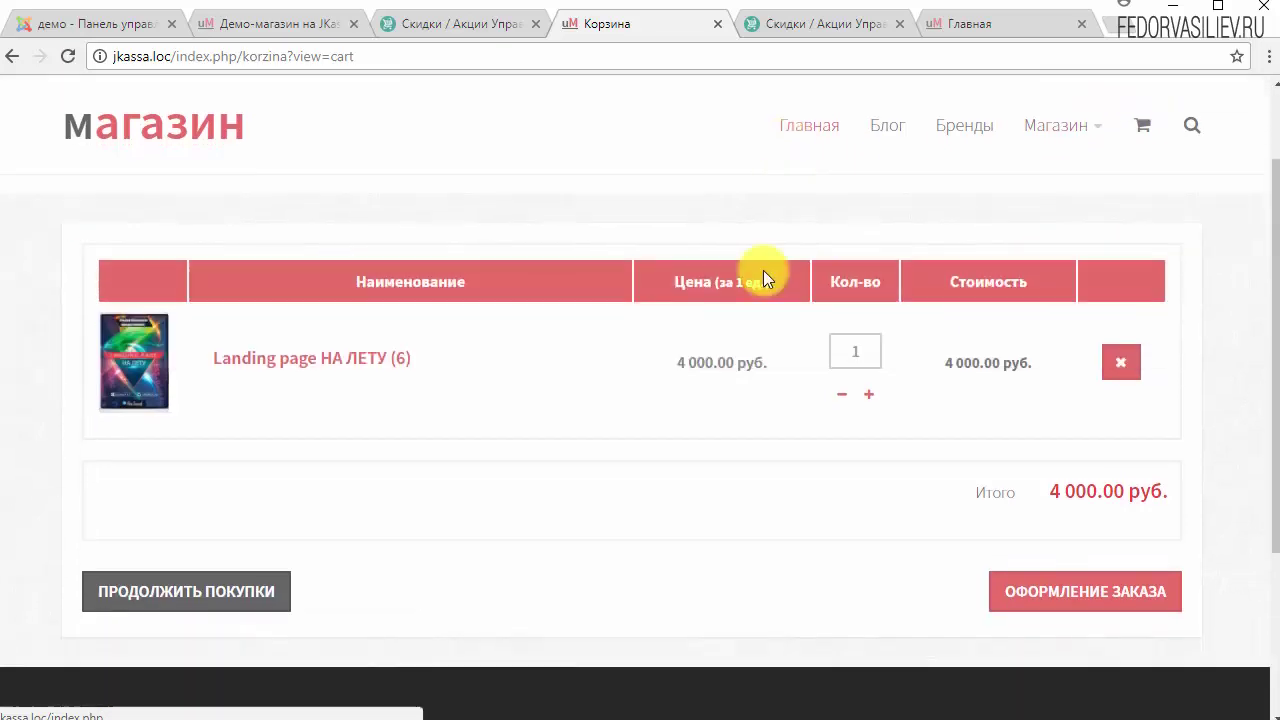
scroll(804, 428, "up", 3)
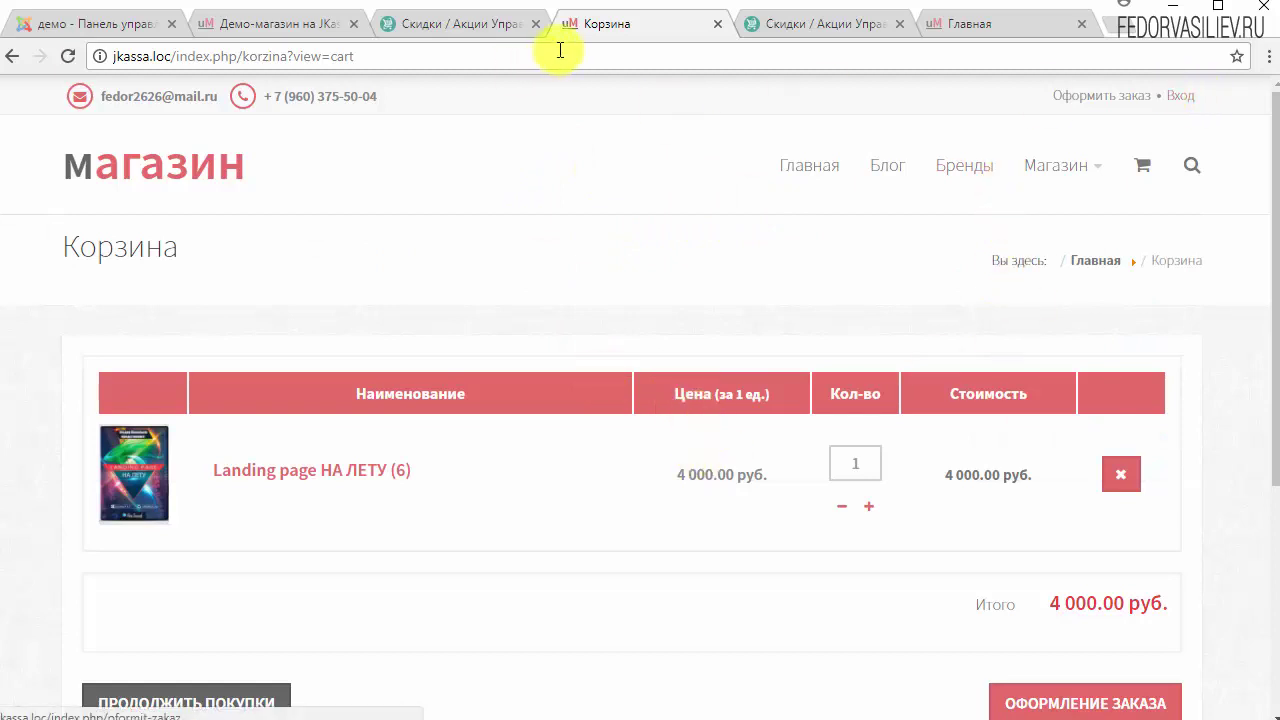
scroll(700, 220, "down", 2)
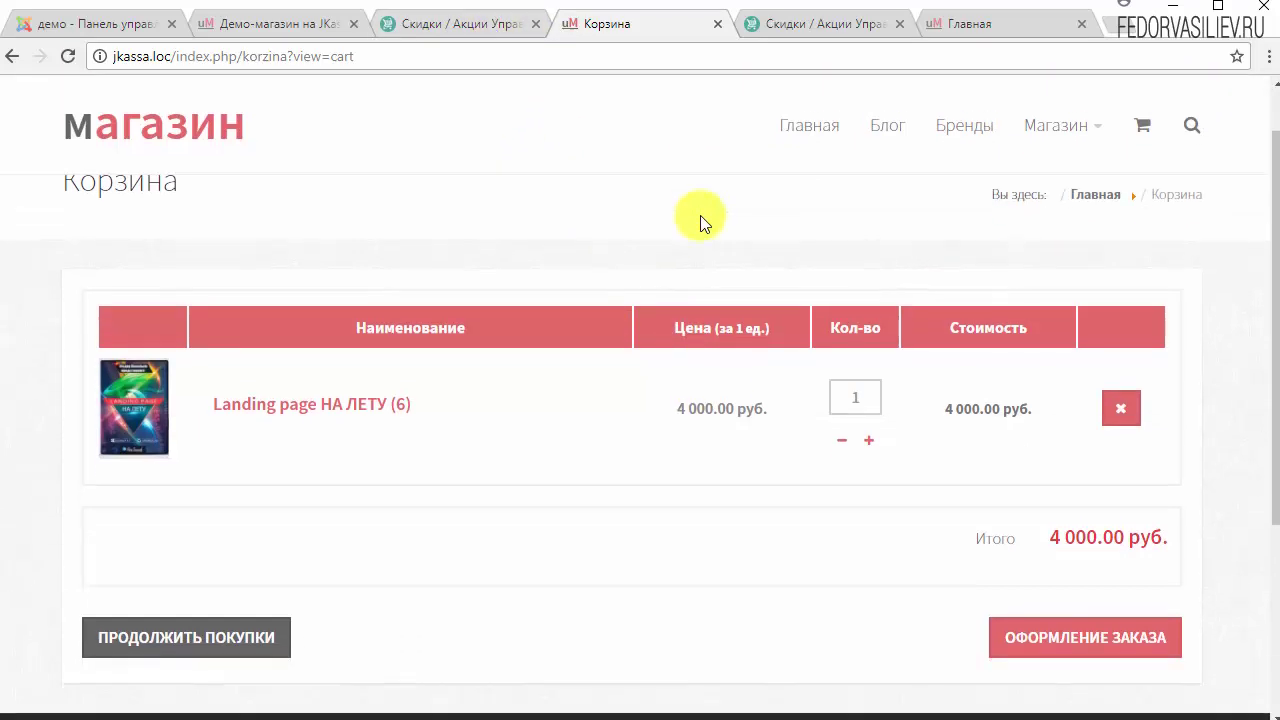
Compare the cumulative discount's required order sum in the admin list with the cart total in the store
left_click(440, 24)
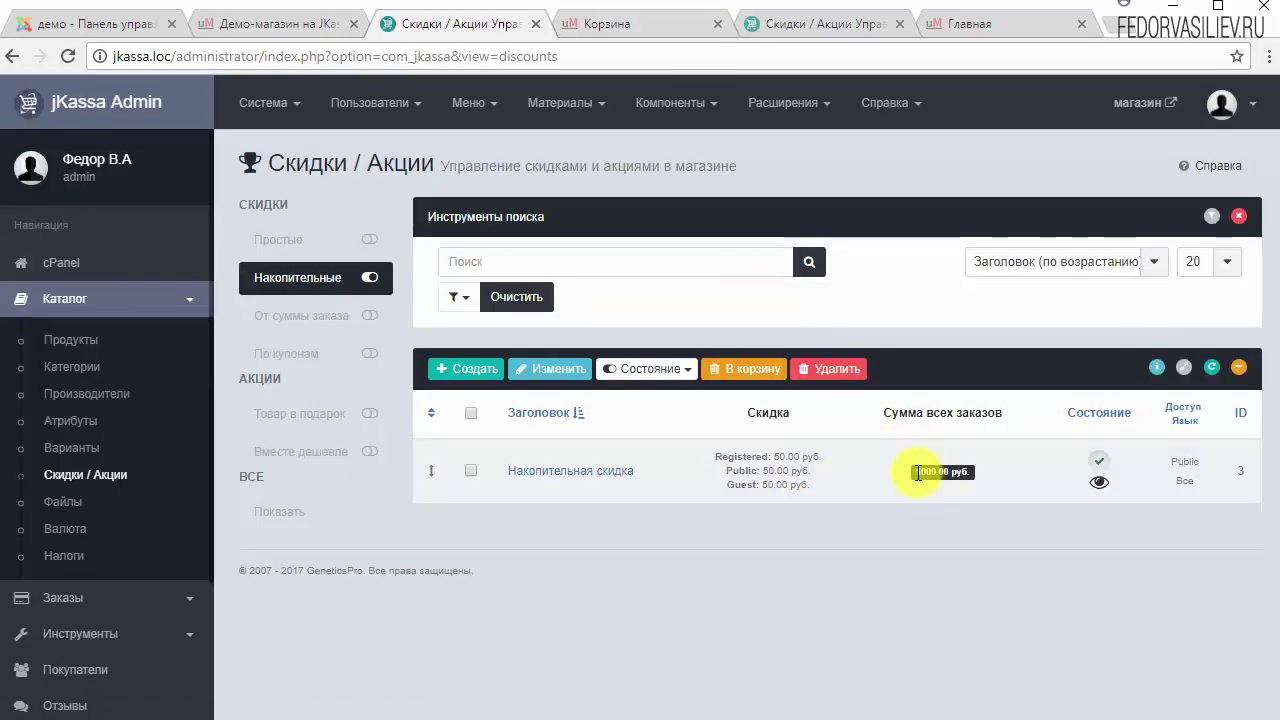
left_click_drag(917, 472, 963, 469)
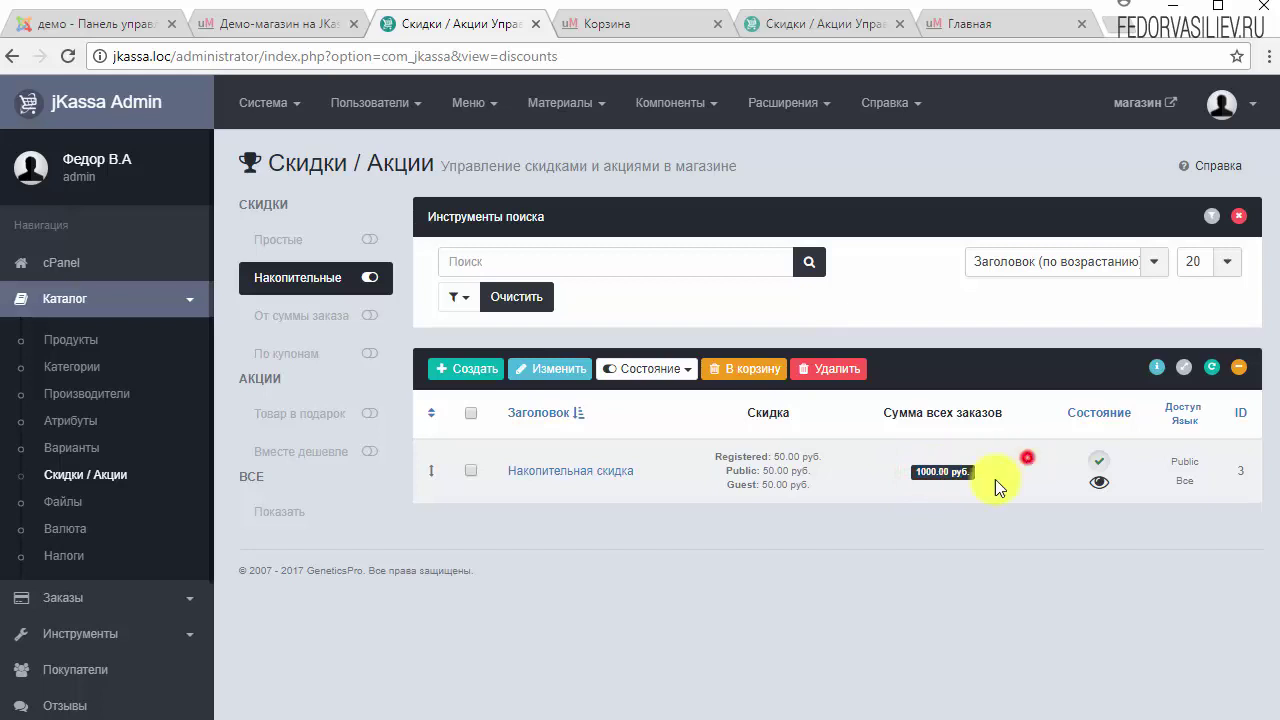
left_click(656, 24)
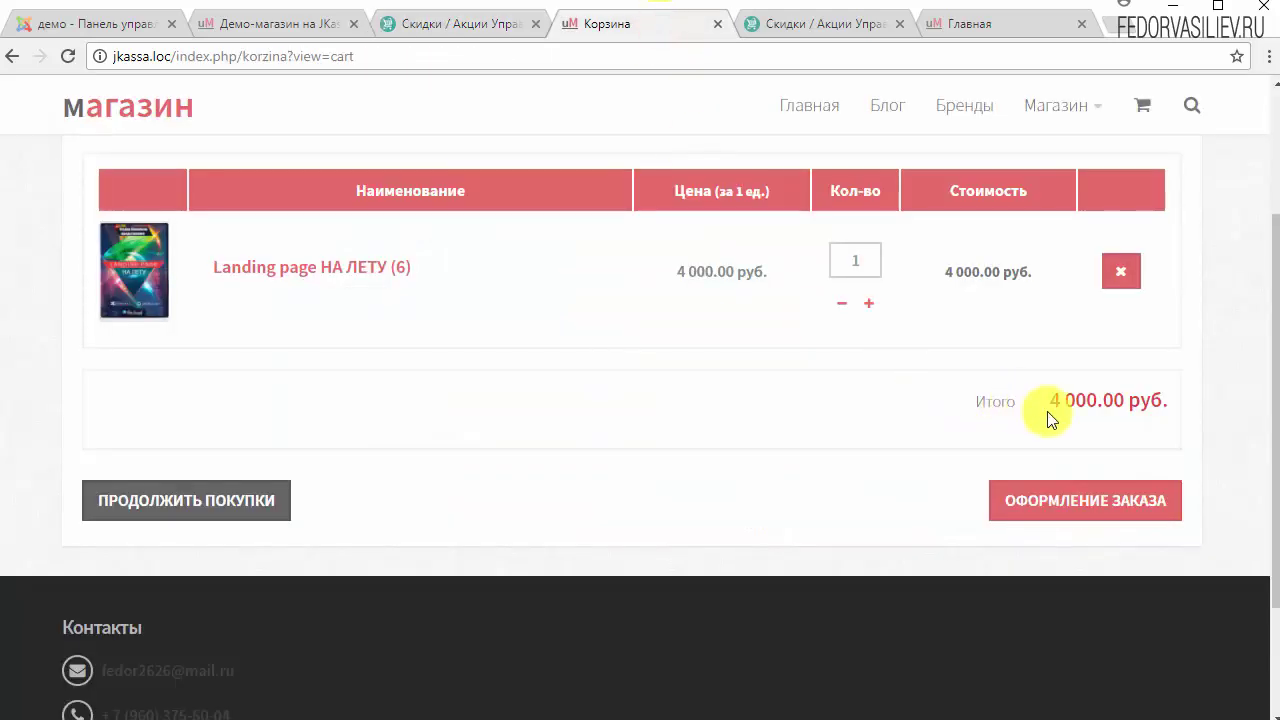
left_click_drag(1113, 401, 988, 435)
left_click(984, 436)
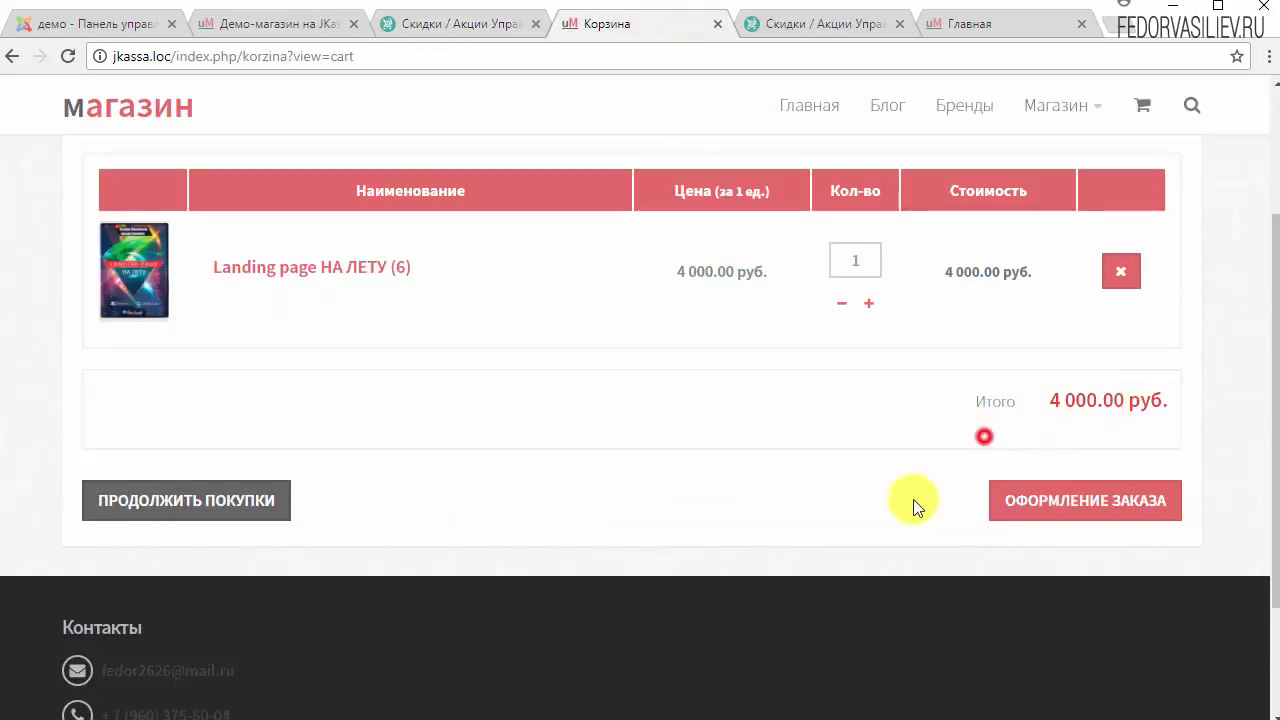
Check out the cart with the prefilled contact details, Самовывоз delivery and Наличными payment, and submit the order
left_click(1060, 505)
scroll(803, 420, "down", 3)
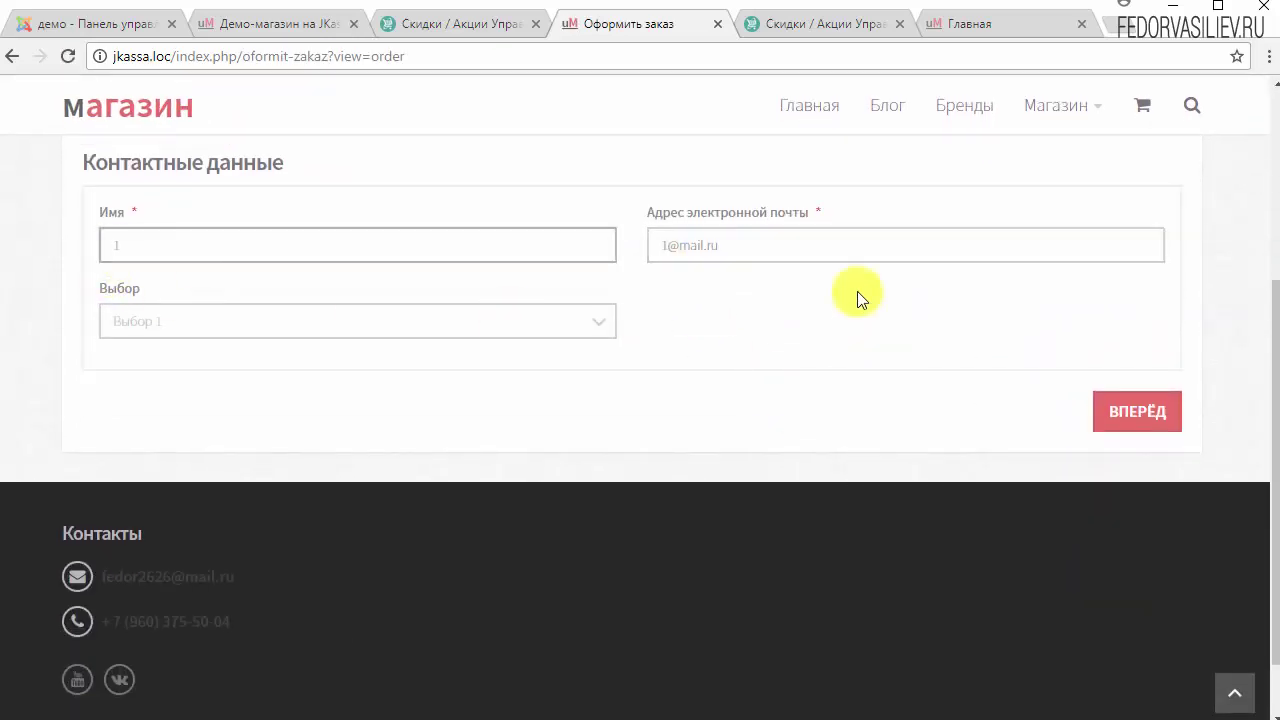
left_click(1130, 410)
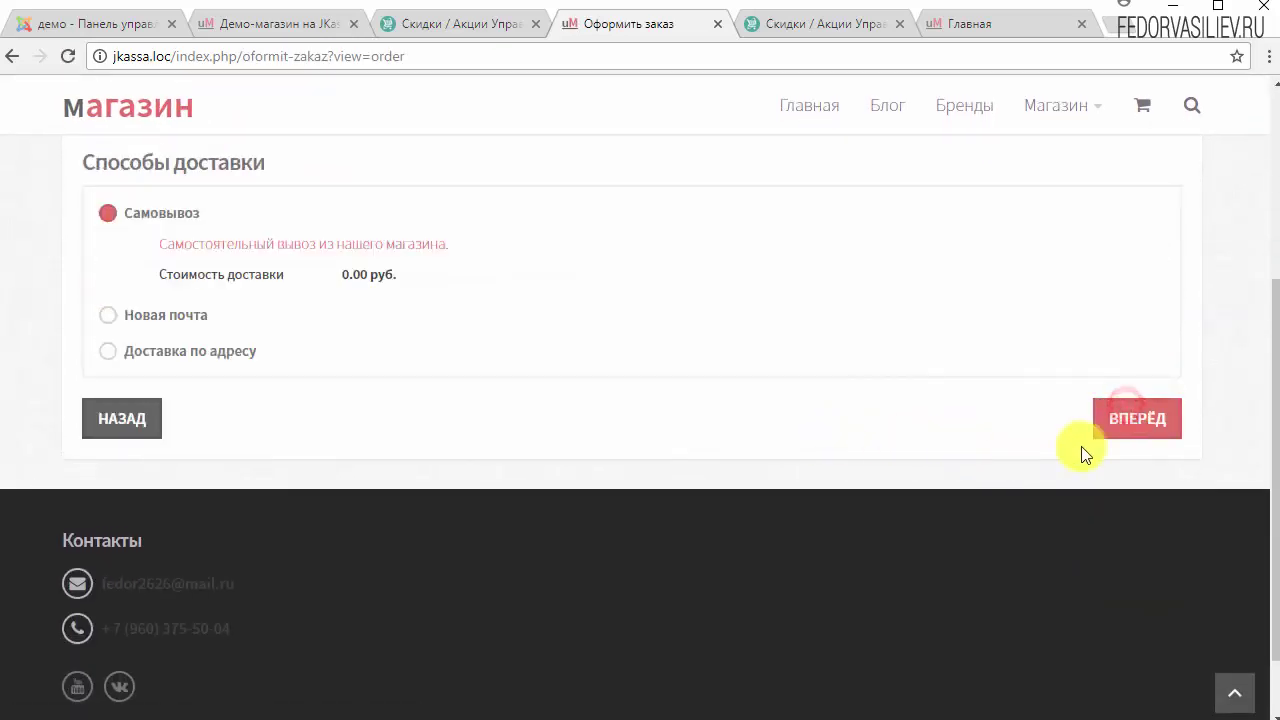
left_click(1130, 430)
left_click(1148, 378)
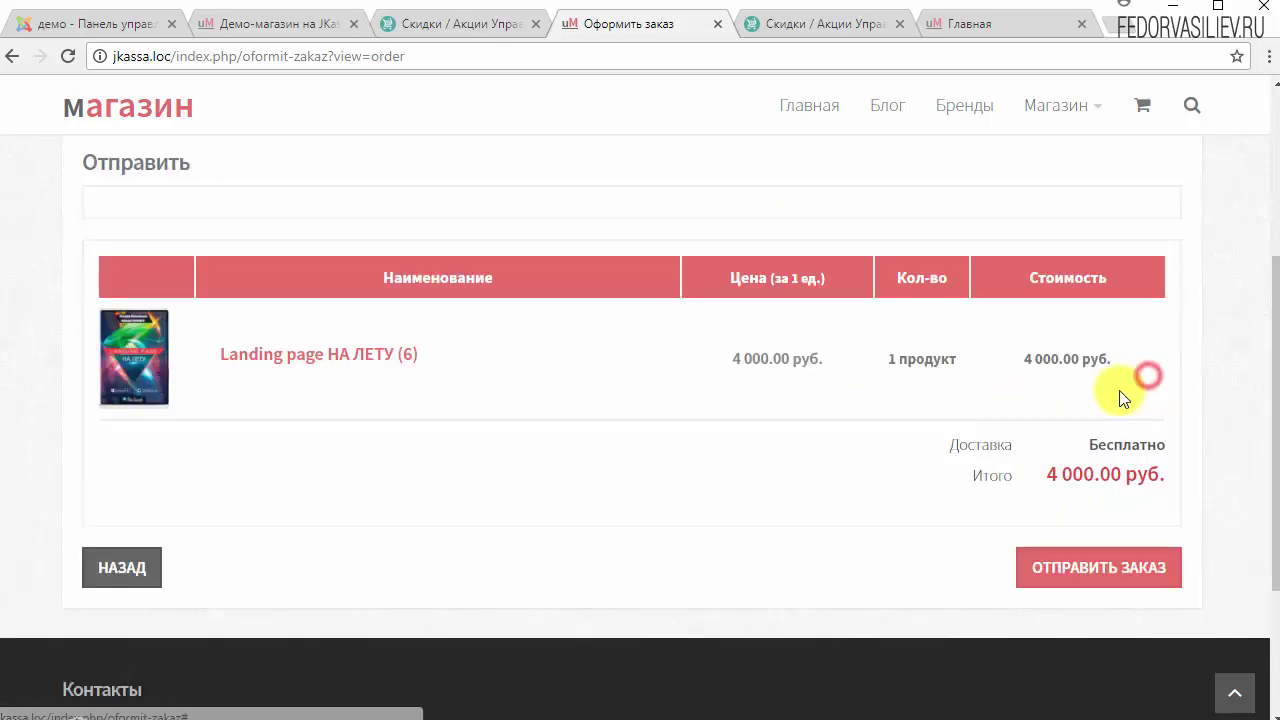
left_click(1043, 568)
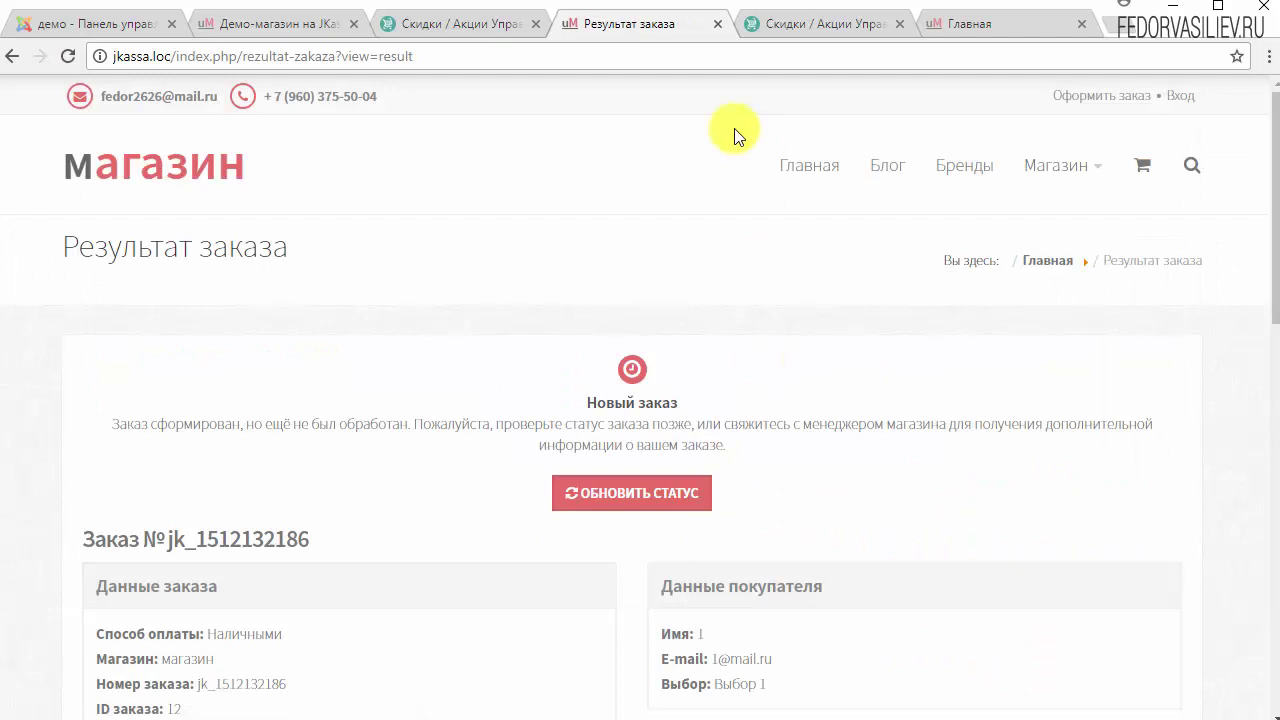
Return to the admin area and open the new order in Платежи / Заказы for editing
left_click(508, 28)
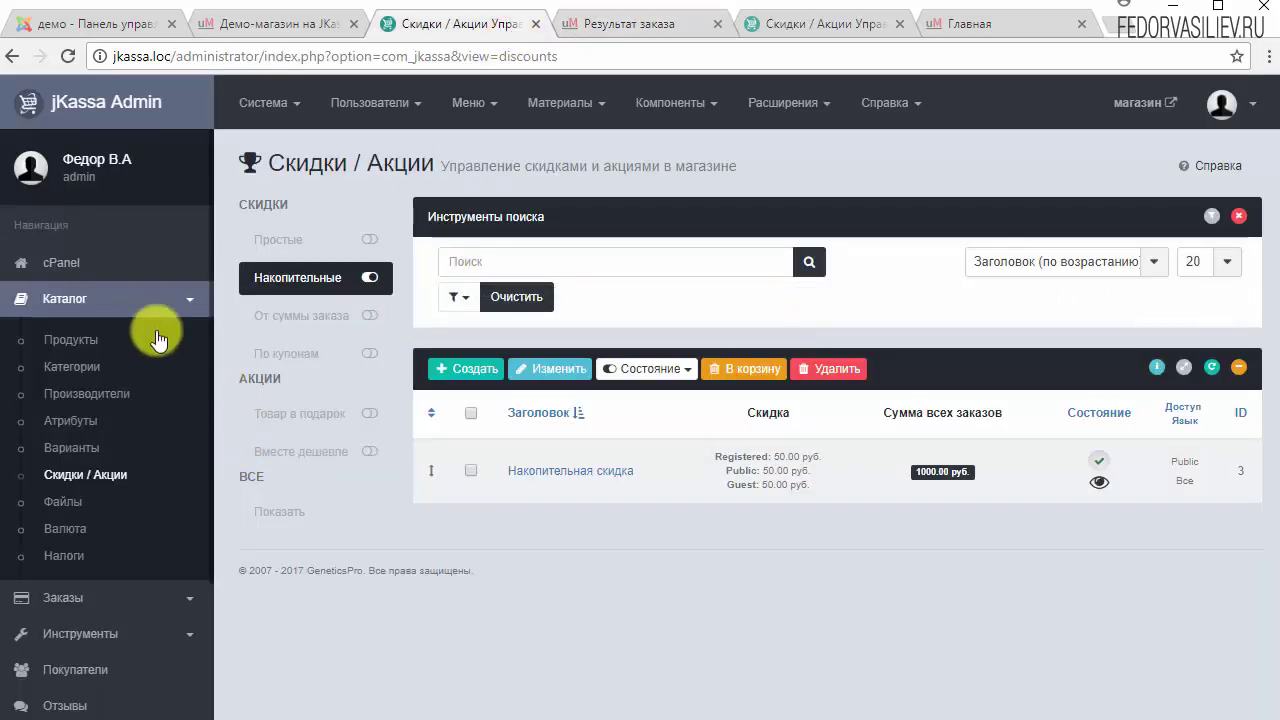
scroll(157, 334, "down", 1)
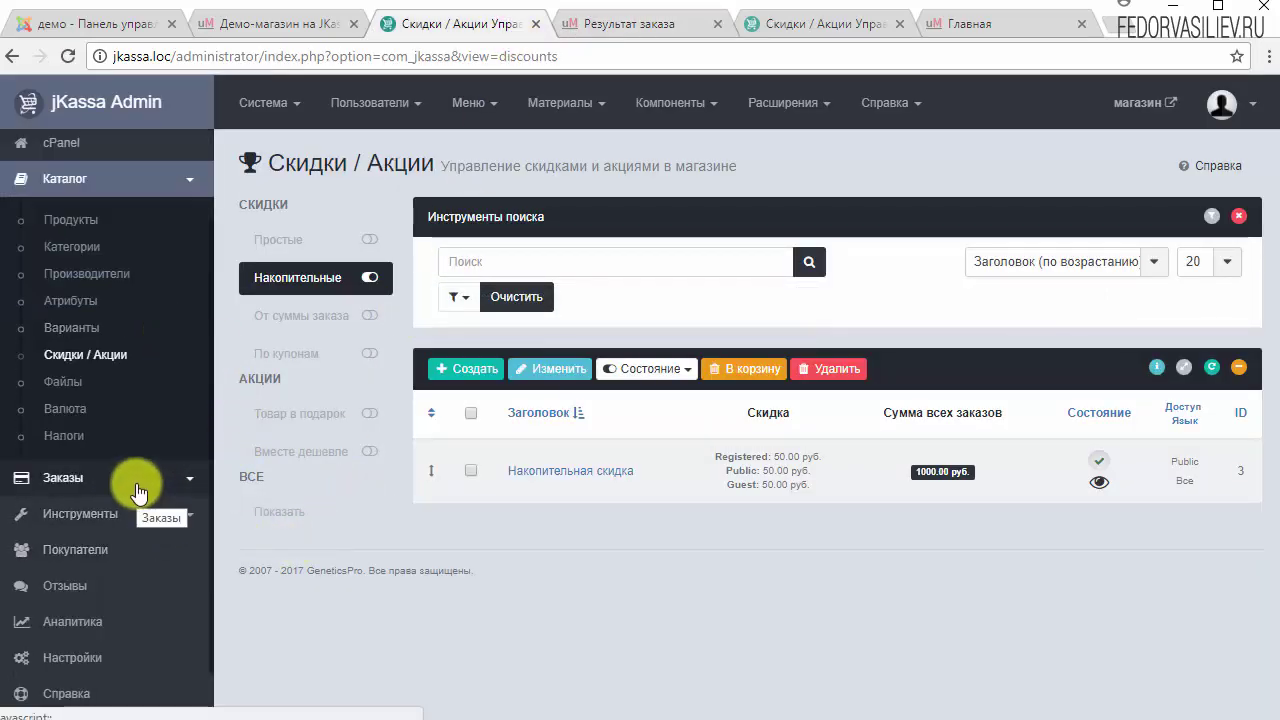
left_click(50, 478)
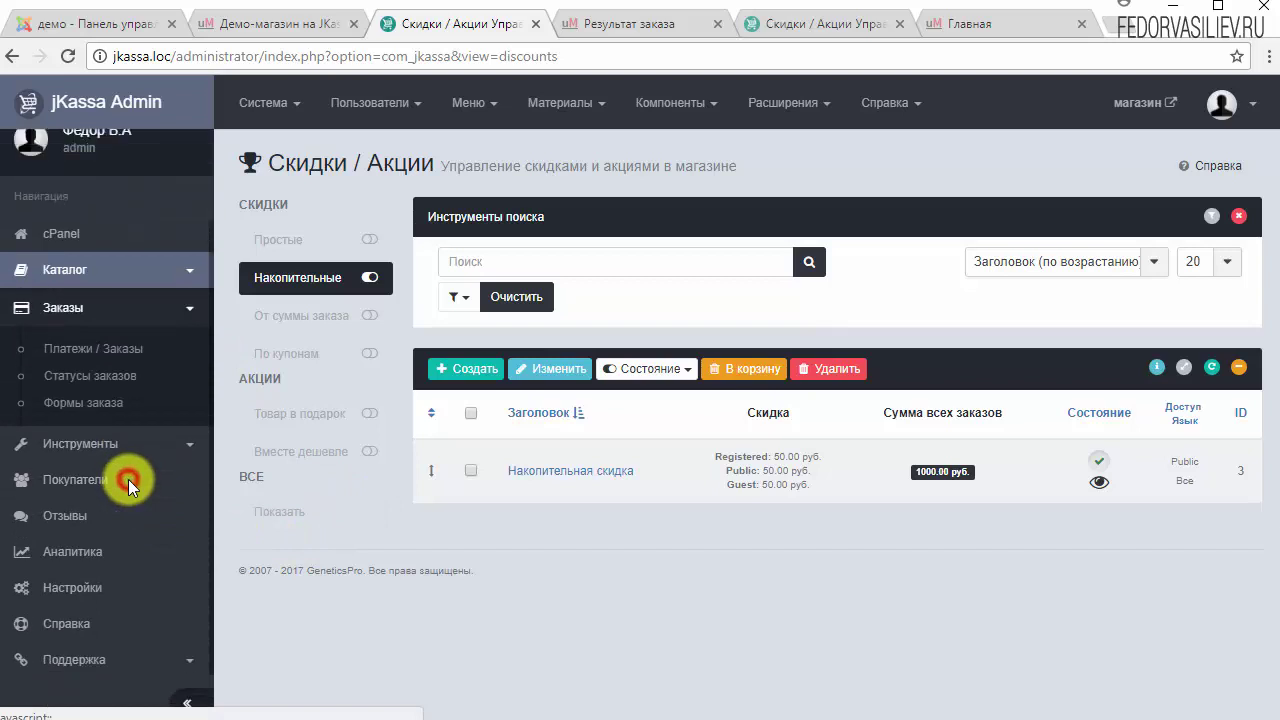
left_click(88, 352)
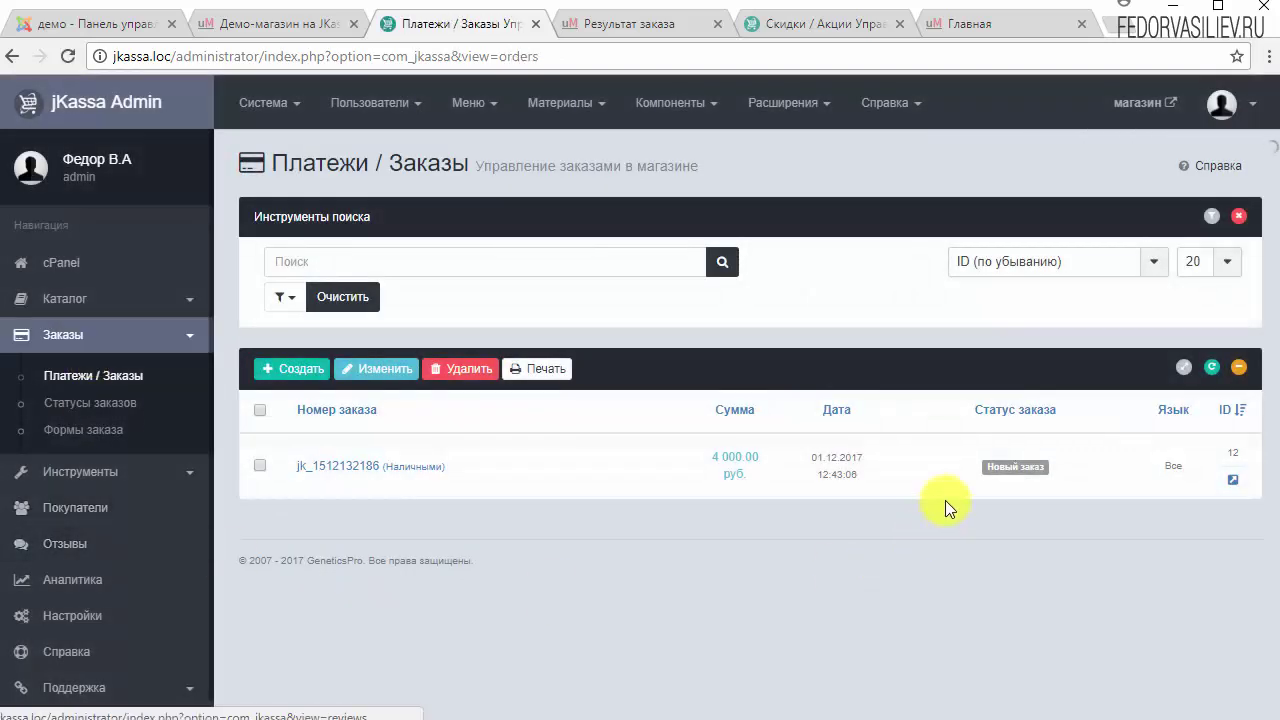
left_click(437, 467)
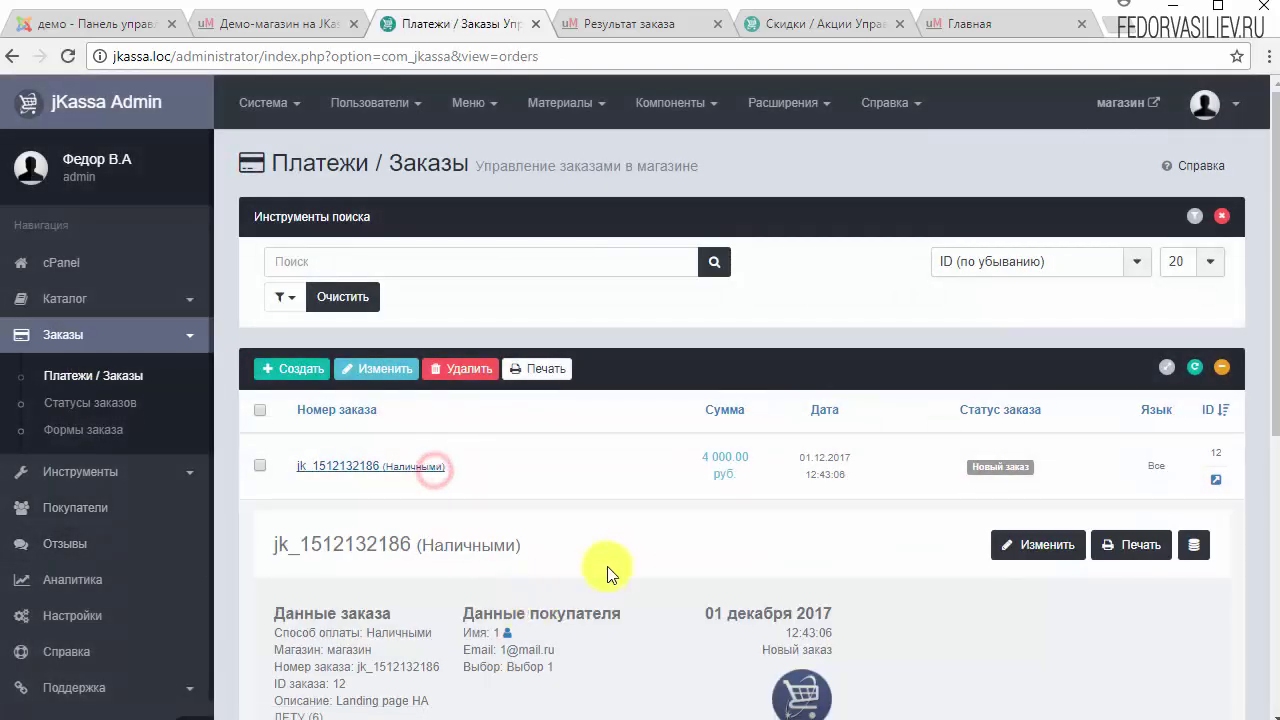
scroll(773, 540, "down", 2)
left_click(1025, 350)
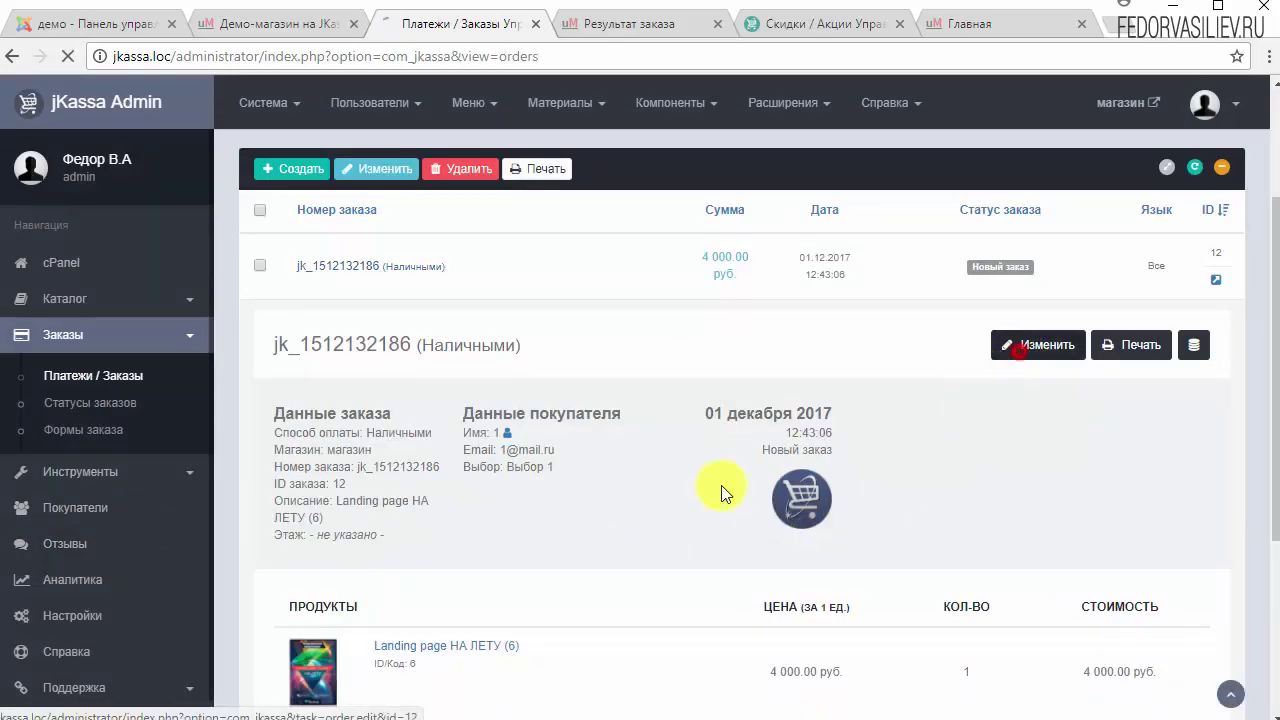
Set the order's status to Успешно проведён, then save and close the order
scroll(1071, 403, "down", 2)
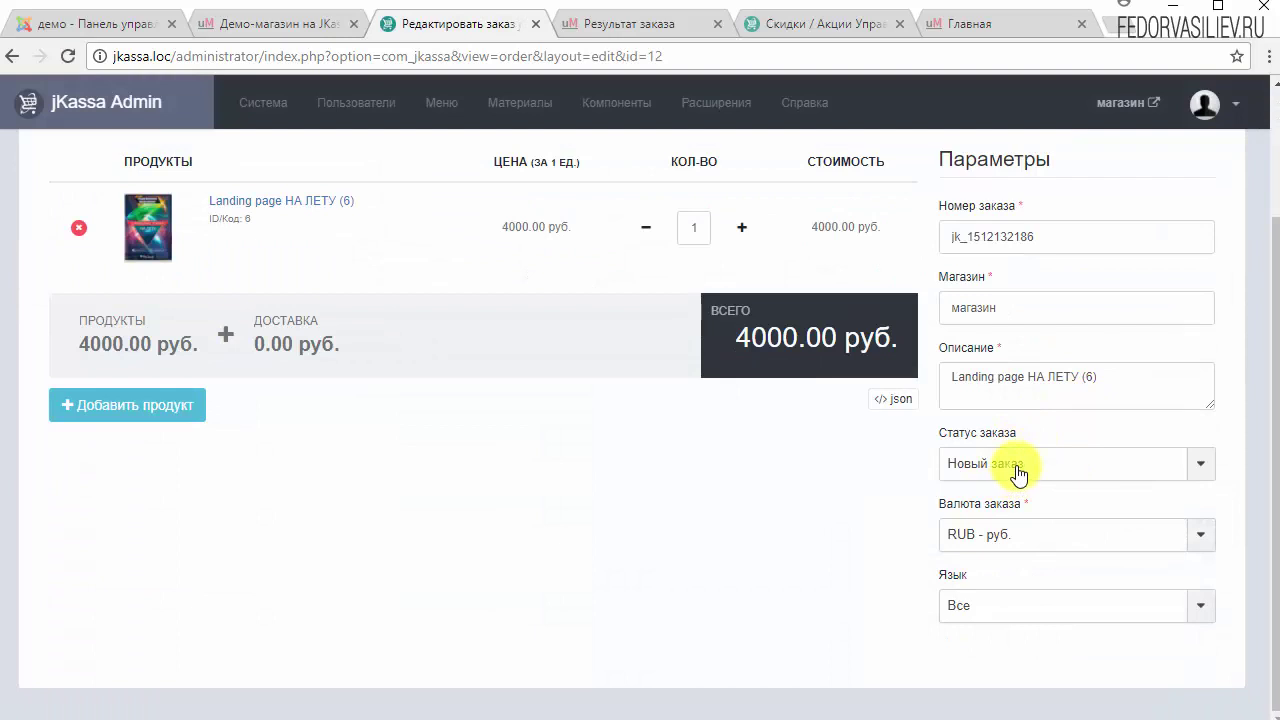
left_click(1019, 473)
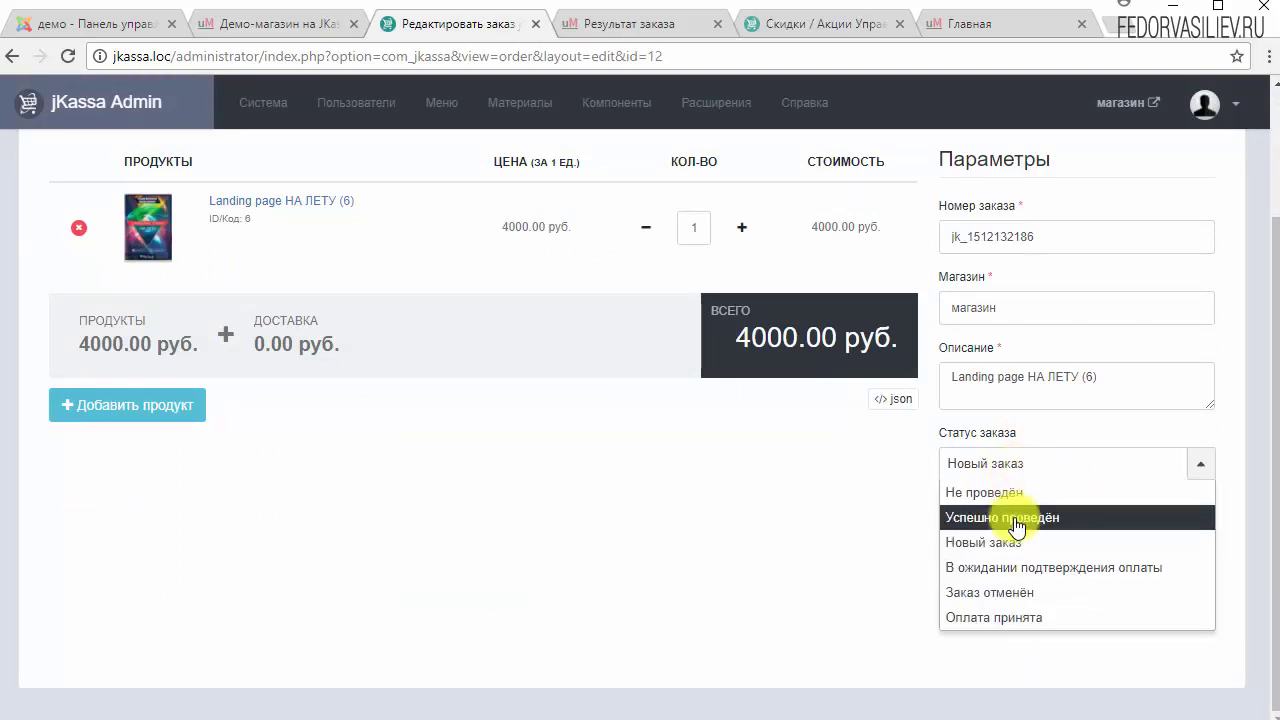
left_click(1017, 518)
scroll(214, 386, "up", 2)
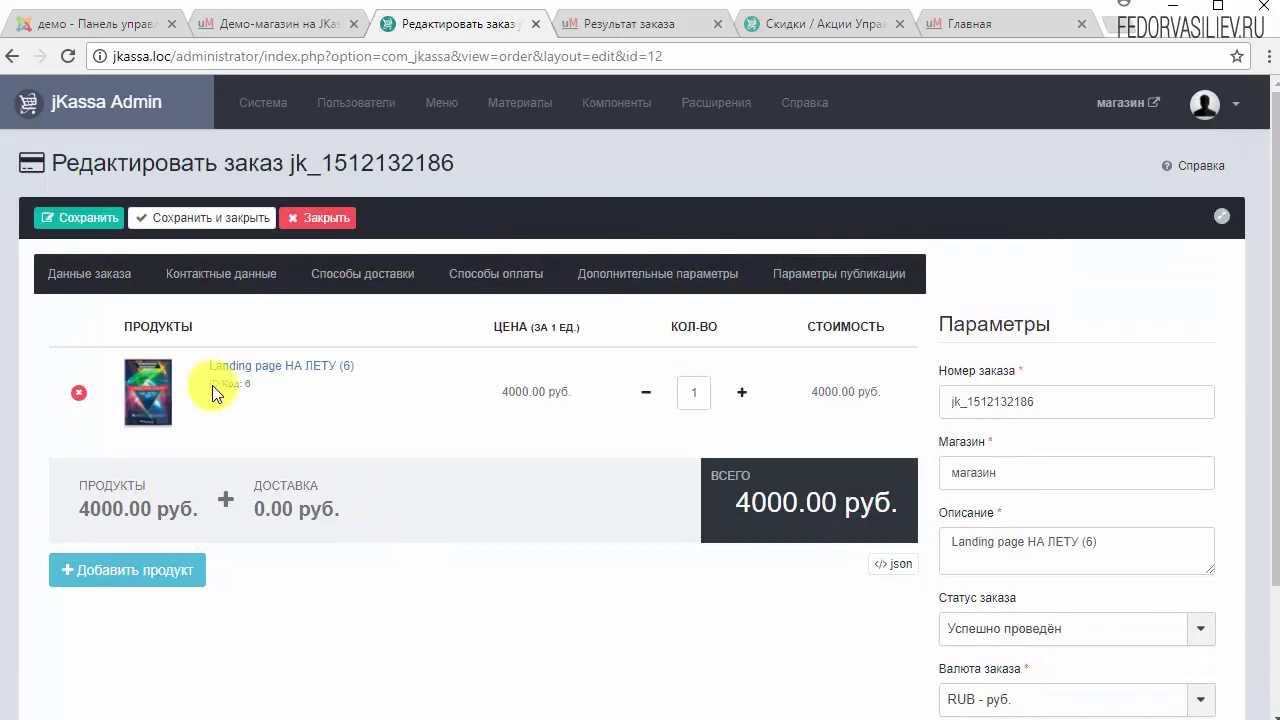
left_click(197, 227)
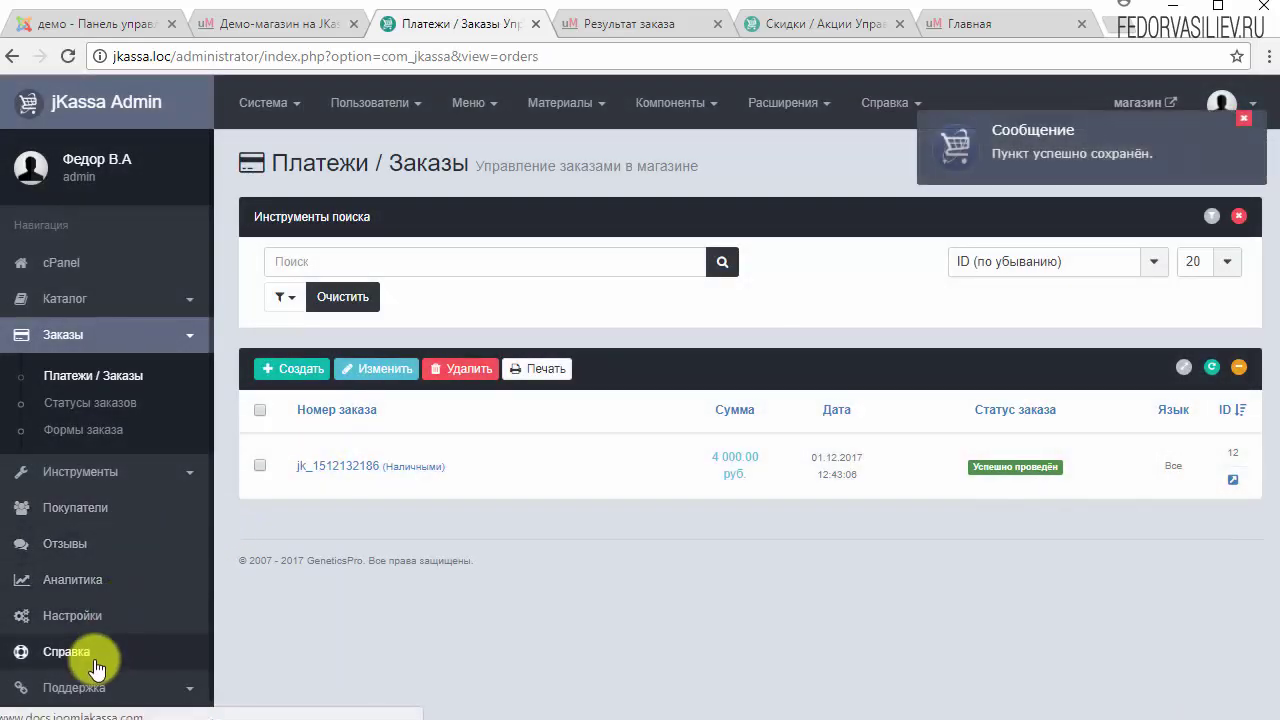
Look up the profit brought by the buyer in the Покупатели list
left_click(78, 507)
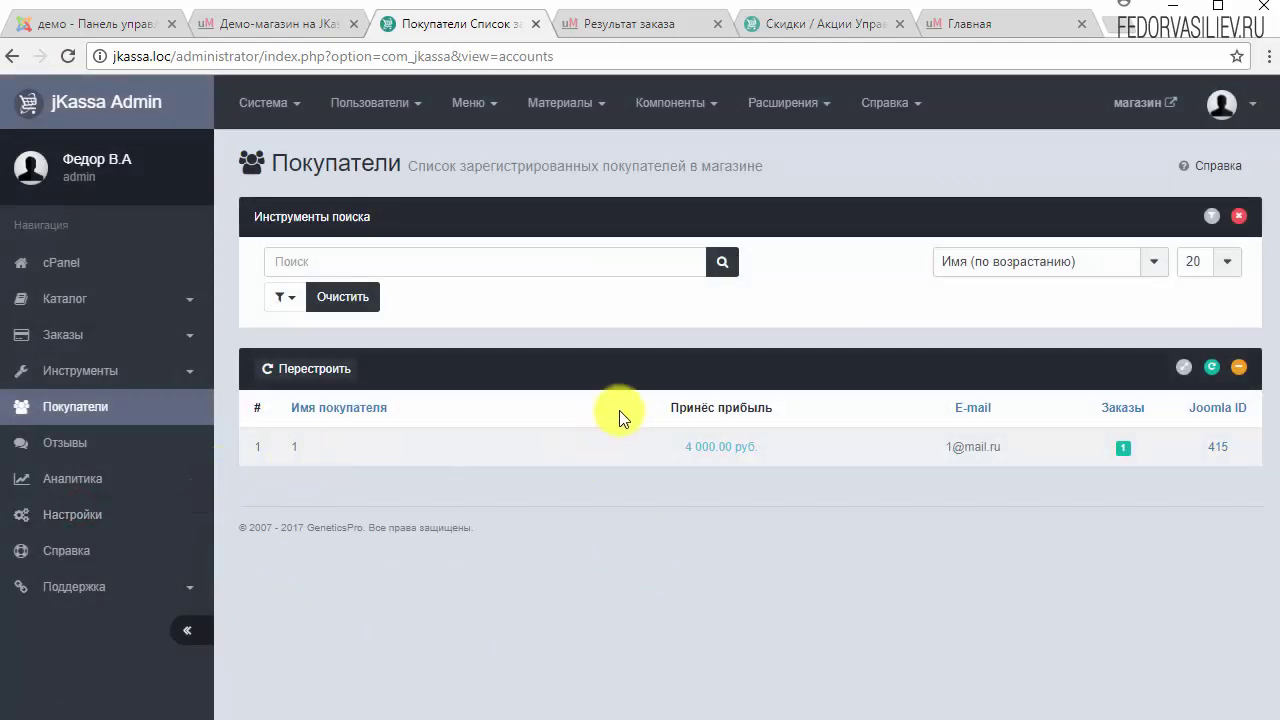
left_click_drag(657, 406, 695, 454)
left_click(824, 446)
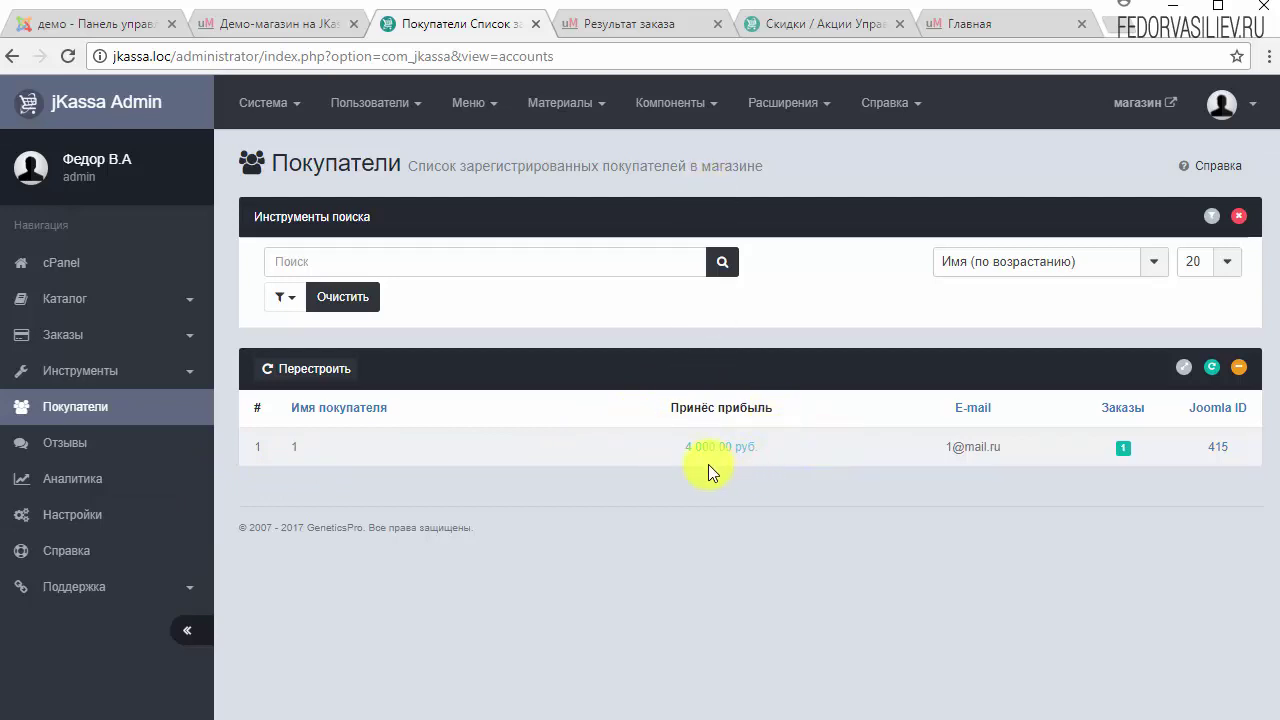
left_click_drag(680, 447, 759, 449)
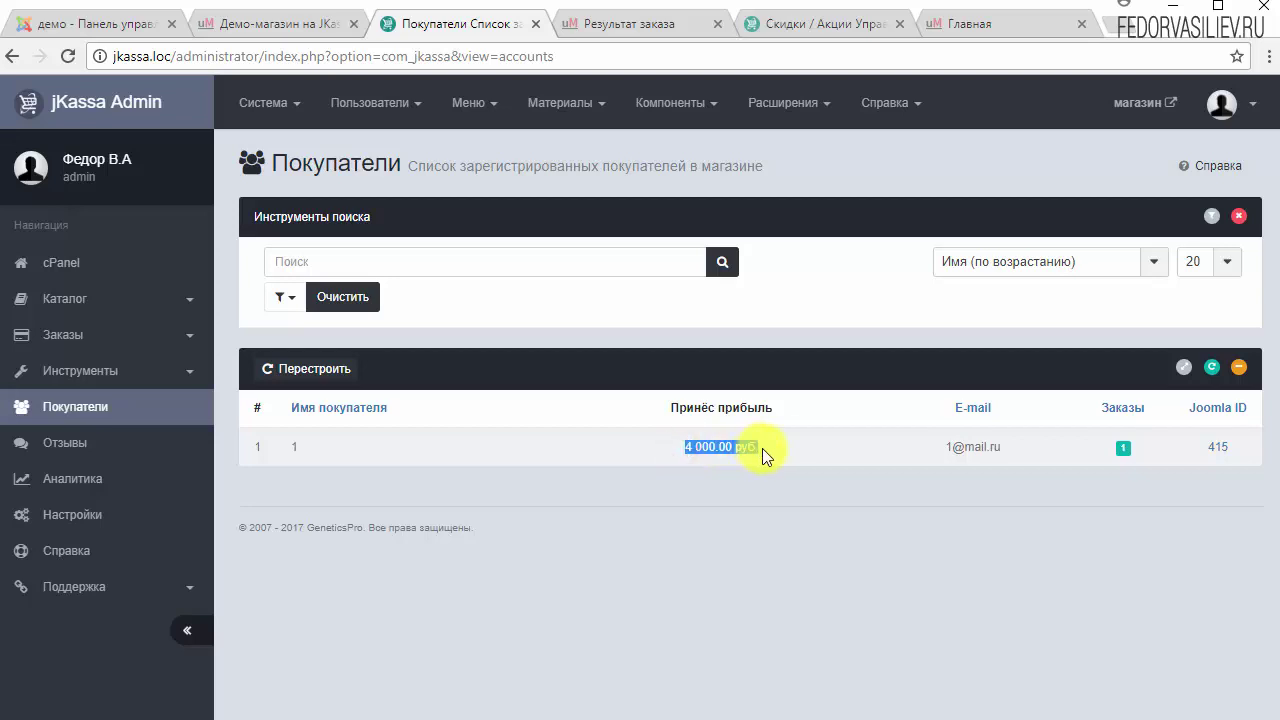
left_click(680, 447)
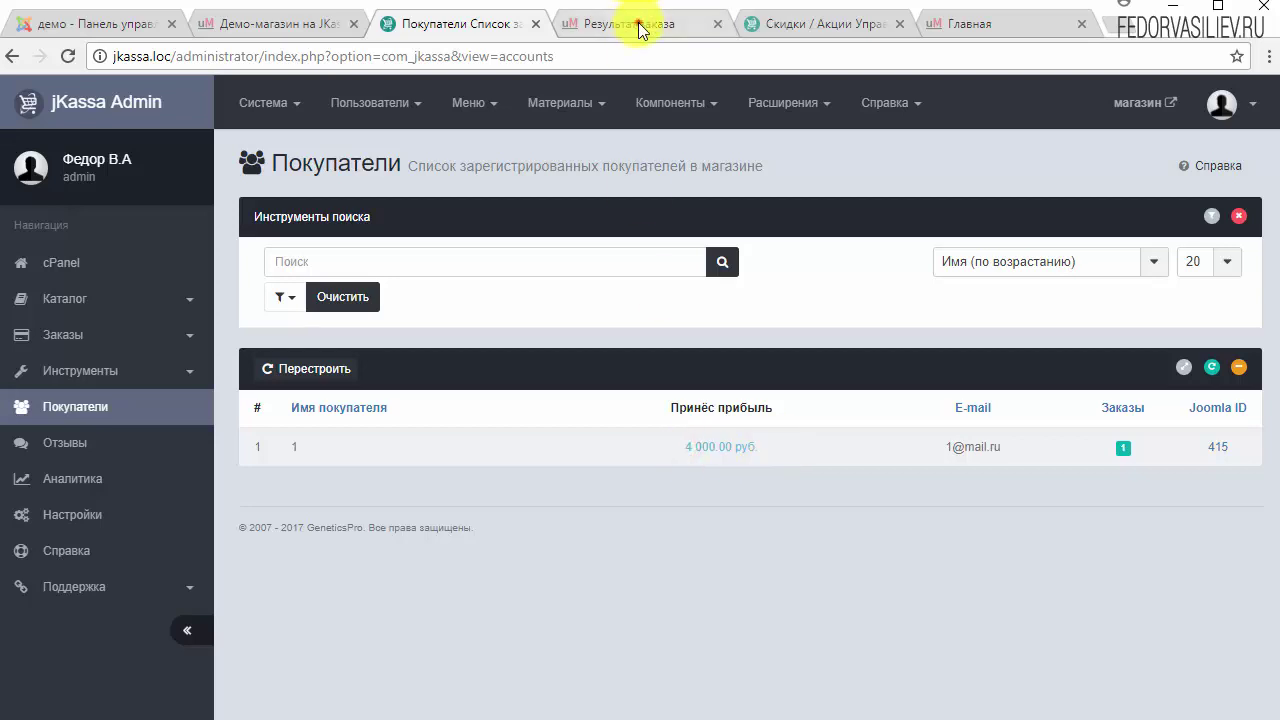
Open the store's cart and examine the Накопительная скидка line and the final total
left_click(636, 23)
mouse_move(1140, 165)
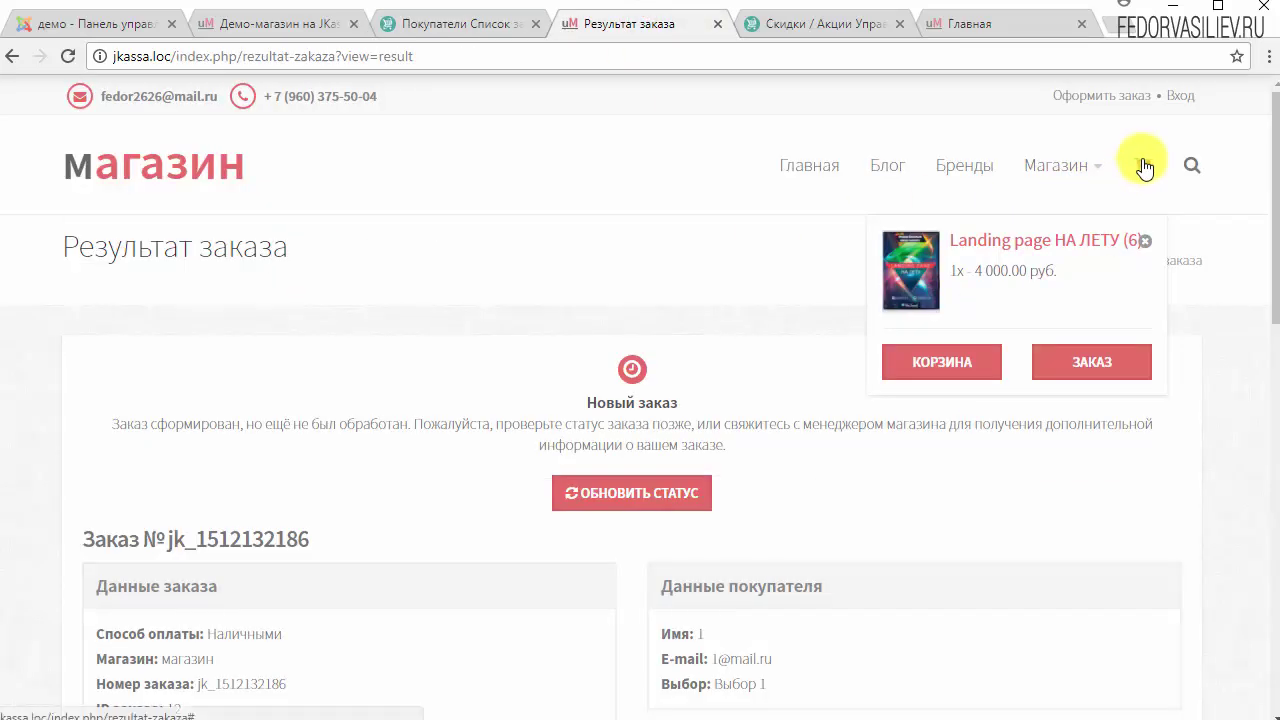
left_click(966, 363)
scroll(739, 369, "down", 2)
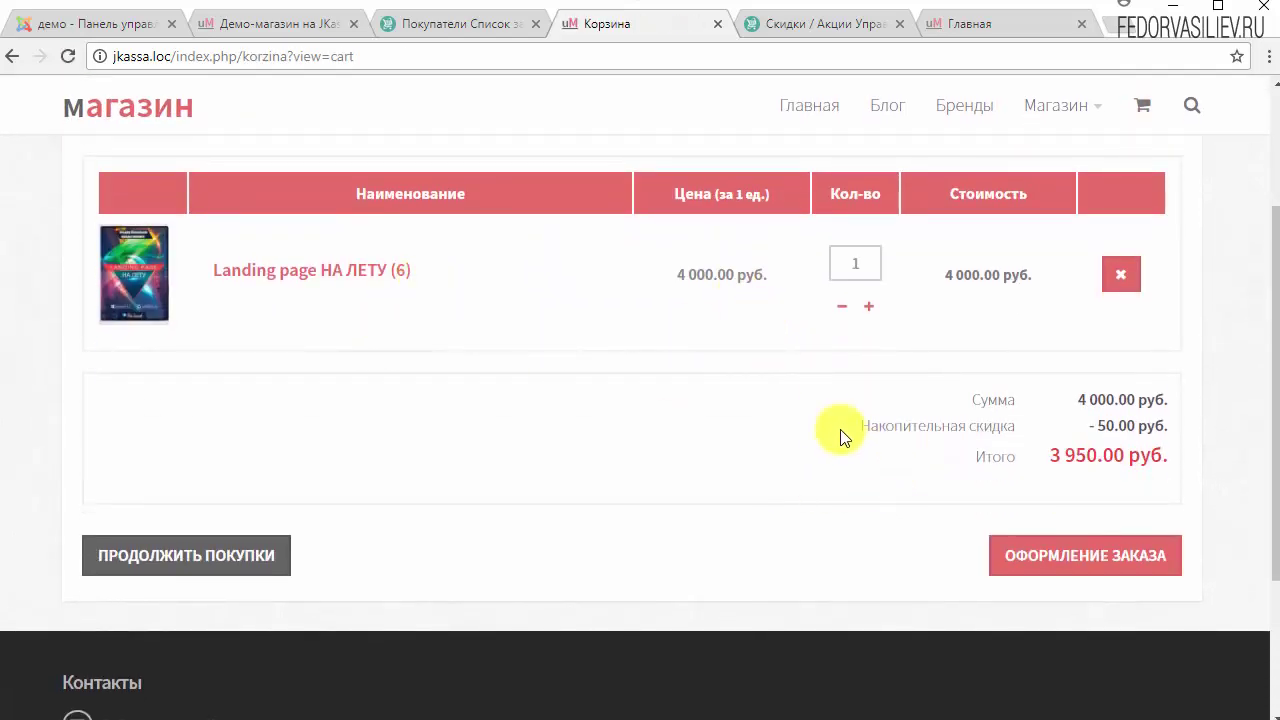
left_click_drag(858, 430, 1016, 430)
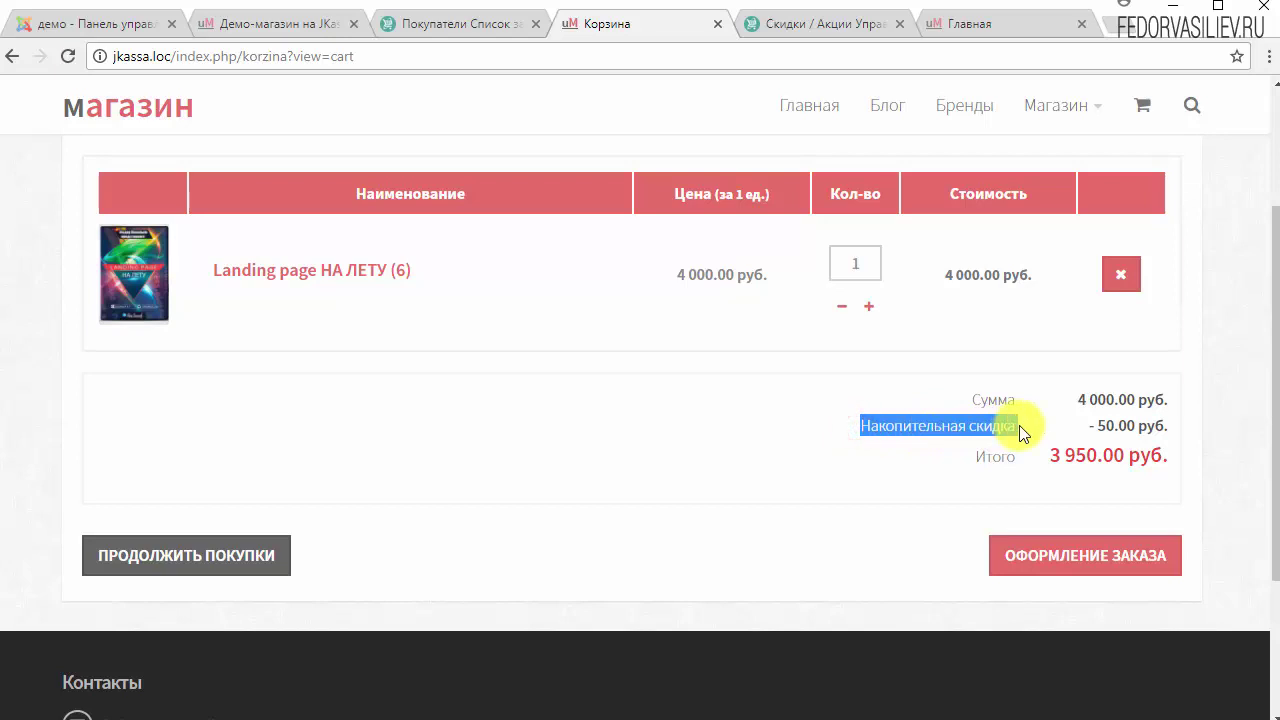
left_click(944, 434)
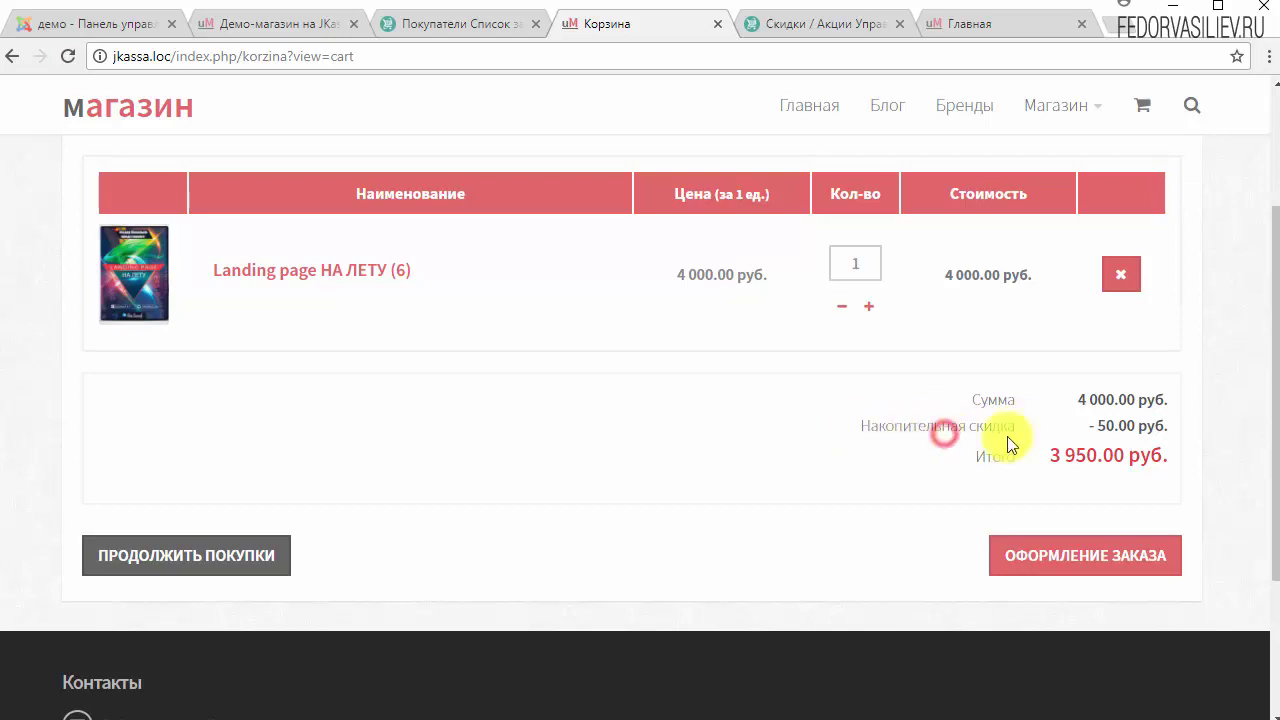
left_click_drag(1091, 430, 1174, 428)
left_click(1089, 426)
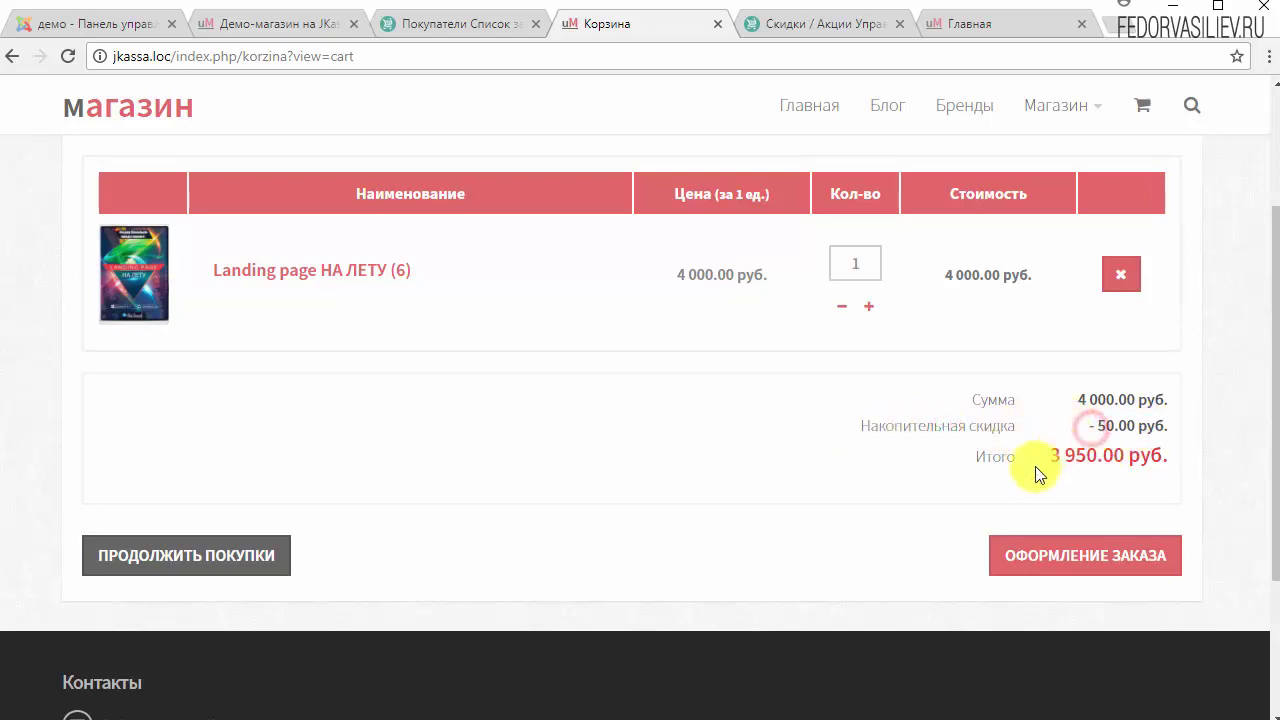
left_click_drag(1040, 458, 1172, 455)
scroll(767, 453, "up", 2)
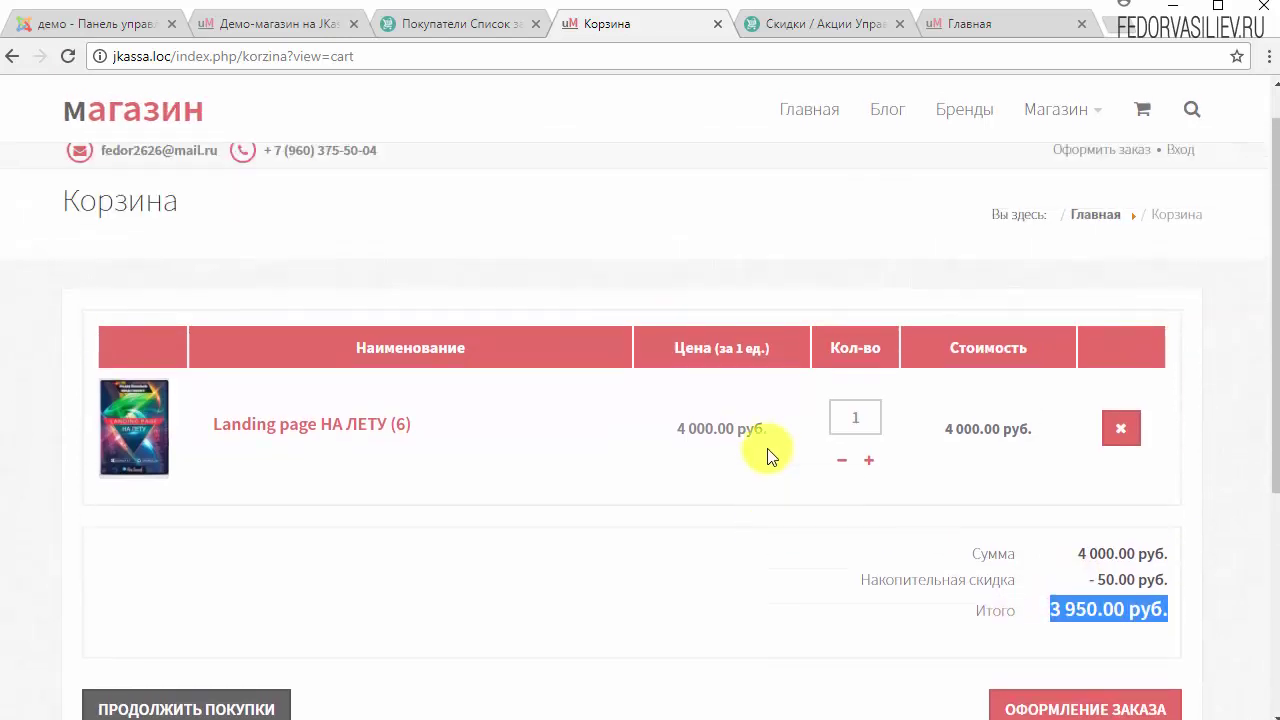
scroll(790, 460, "down", 2)
left_click_drag(845, 412, 1168, 398)
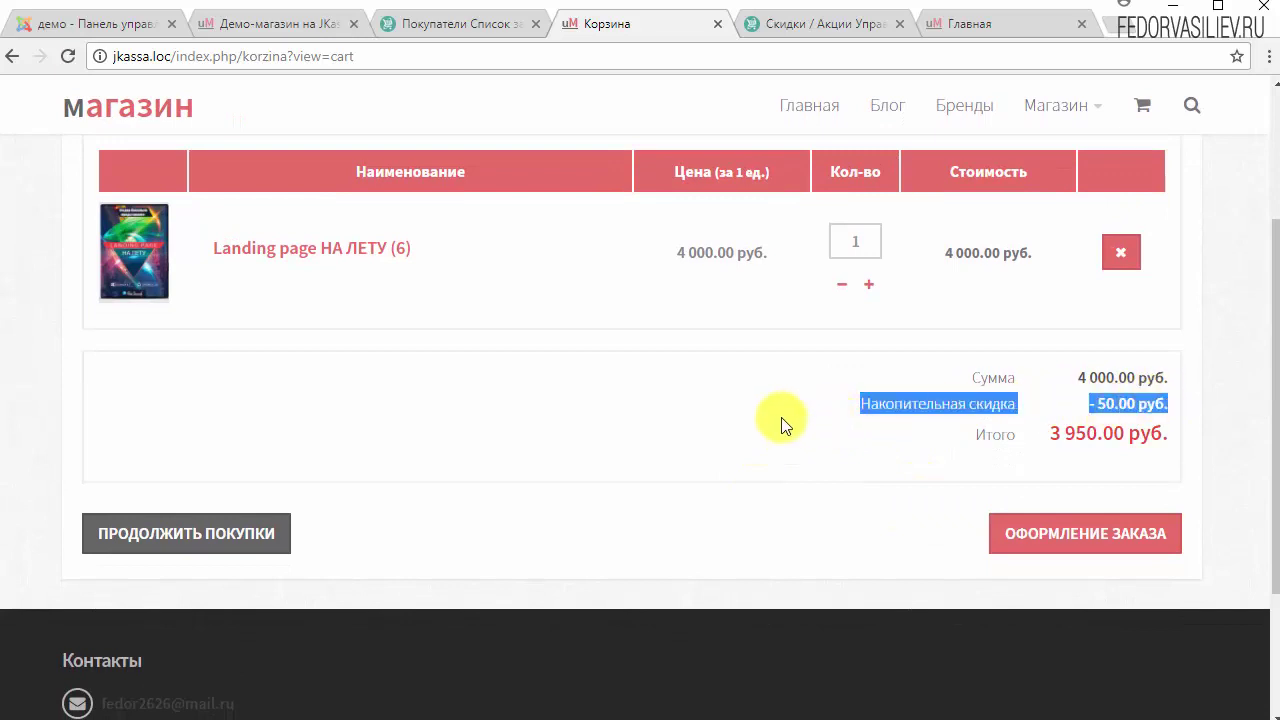
scroll(780, 423, "up", 2)
scroll(779, 424, "down", 2)
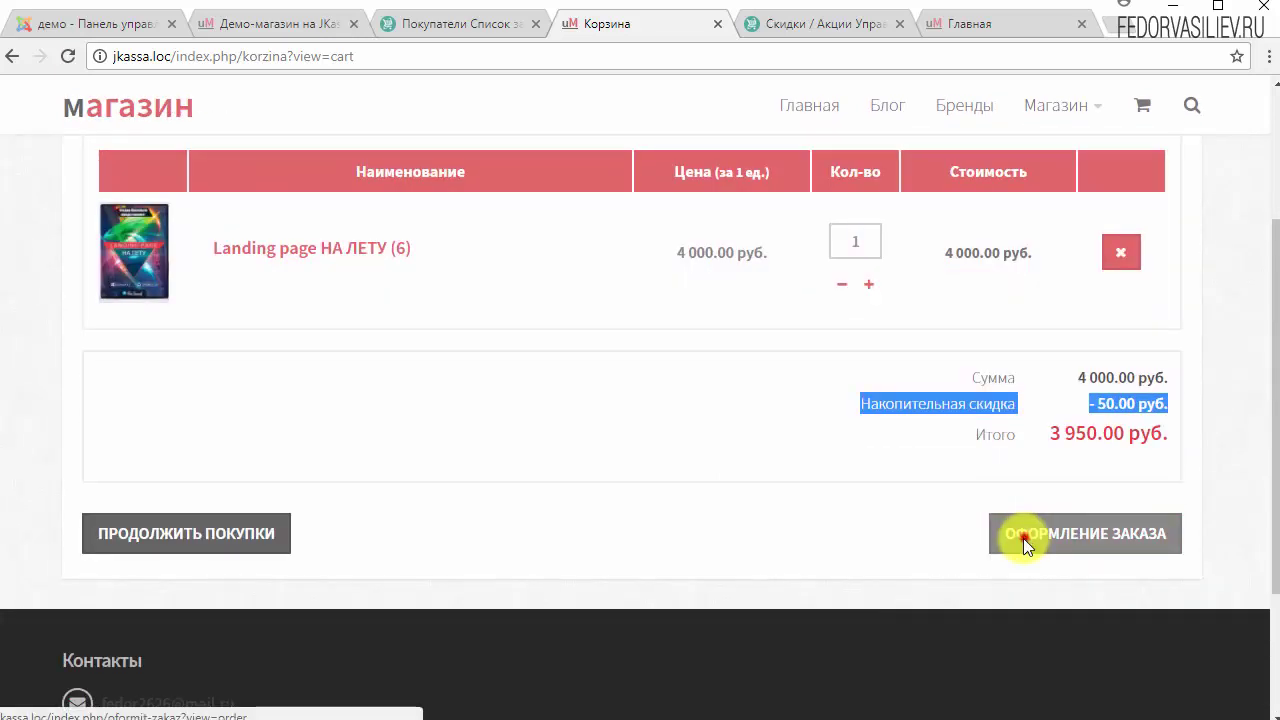
Check out the discounted cart with the prefilled contact details, preselected delivery and Наличными payment, review the discount line, and submit the order
left_click(1023, 538)
scroll(703, 526, "down", 2)
left_click(1131, 436)
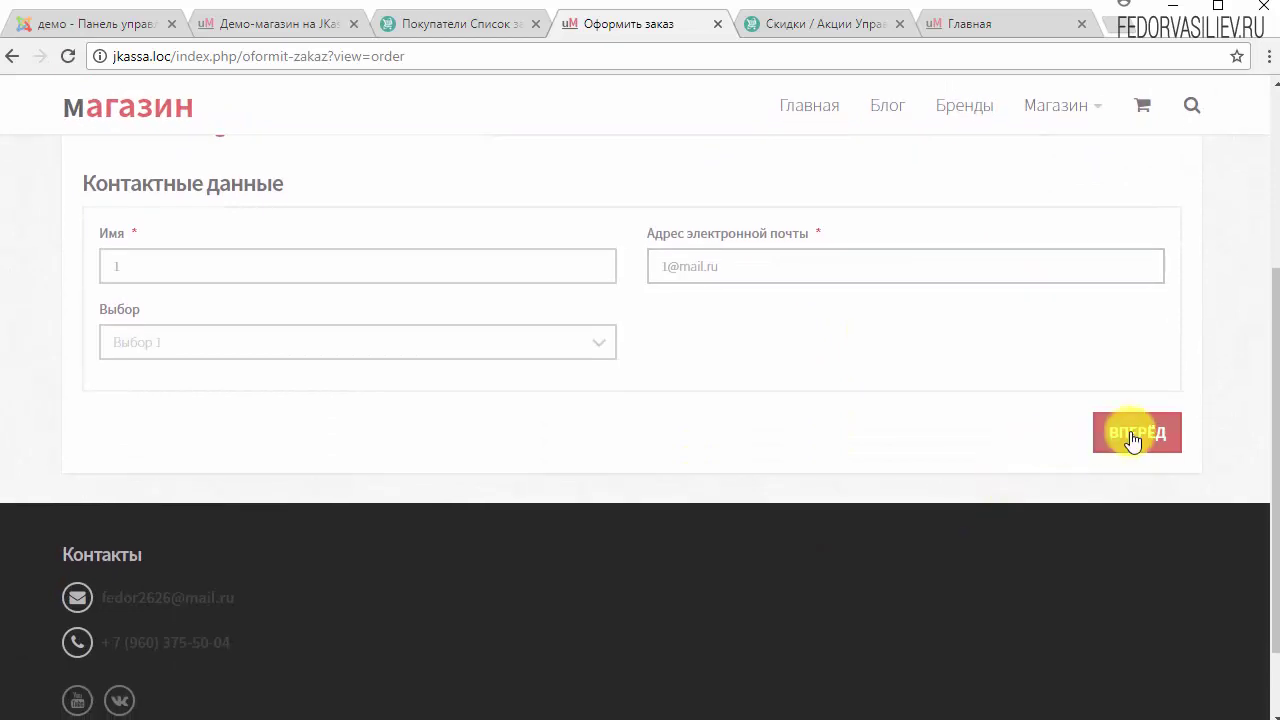
left_click(1106, 447)
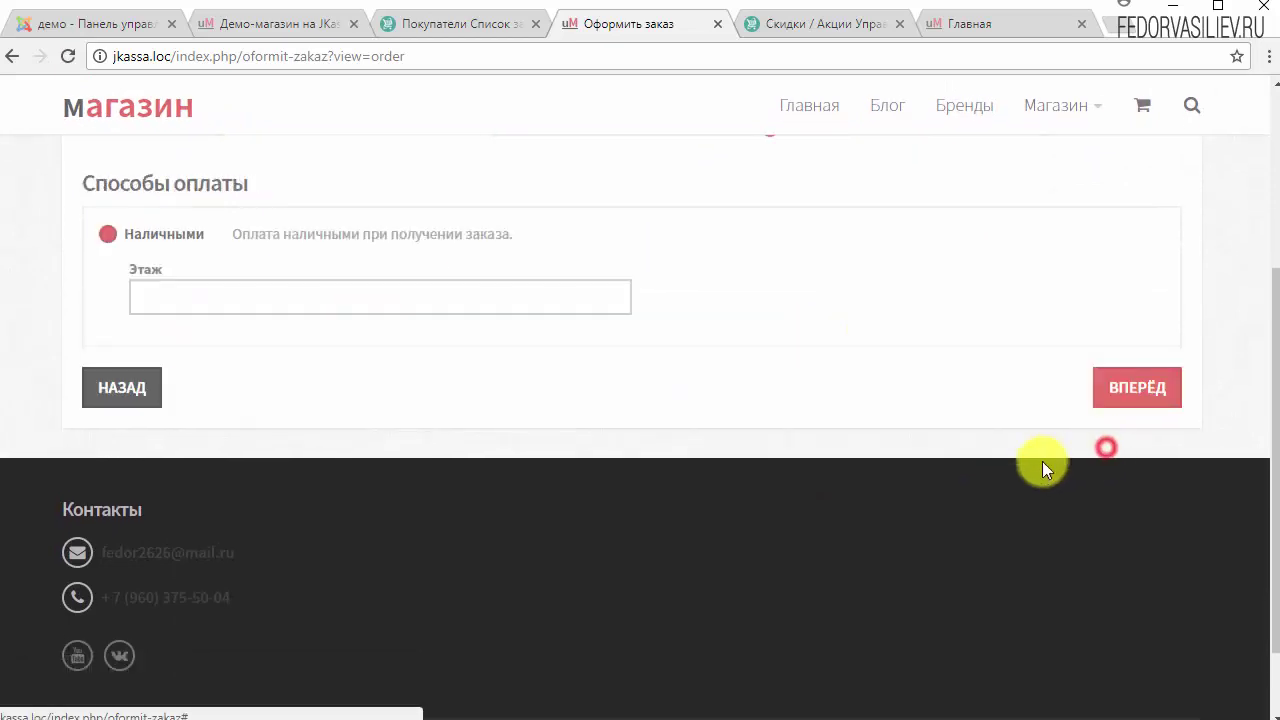
left_click(1128, 400)
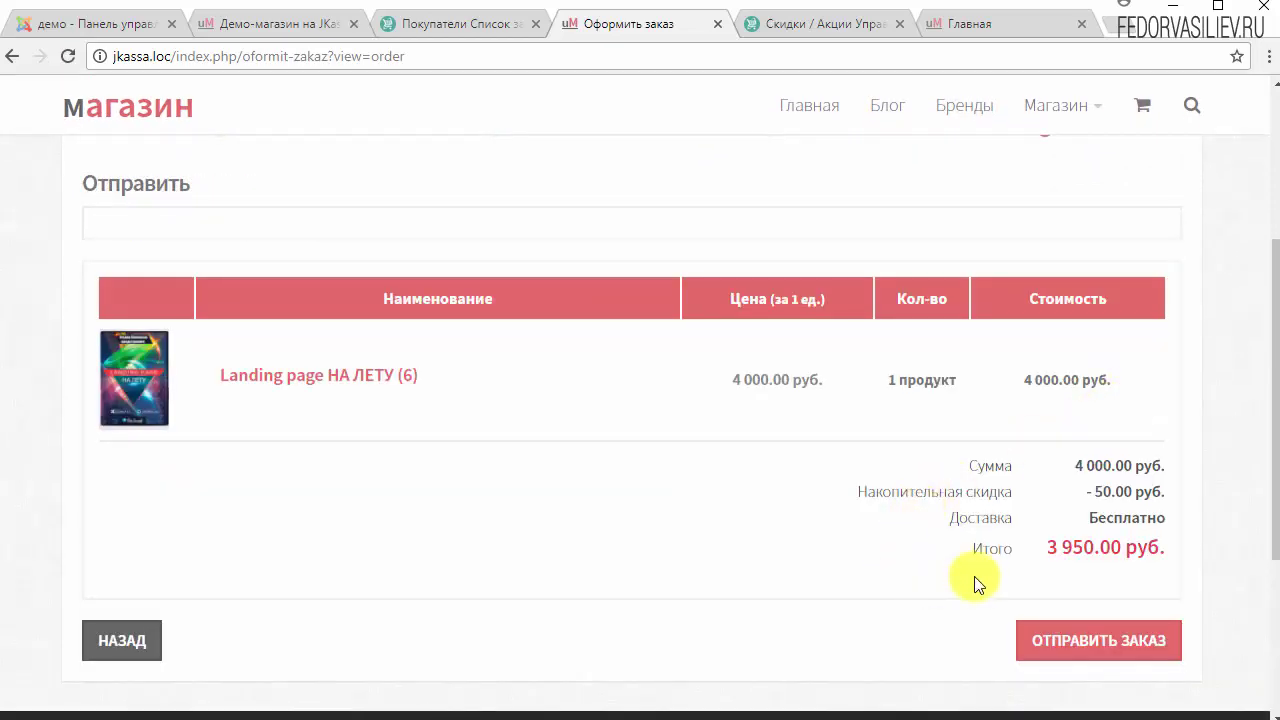
left_click_drag(900, 497, 1097, 515)
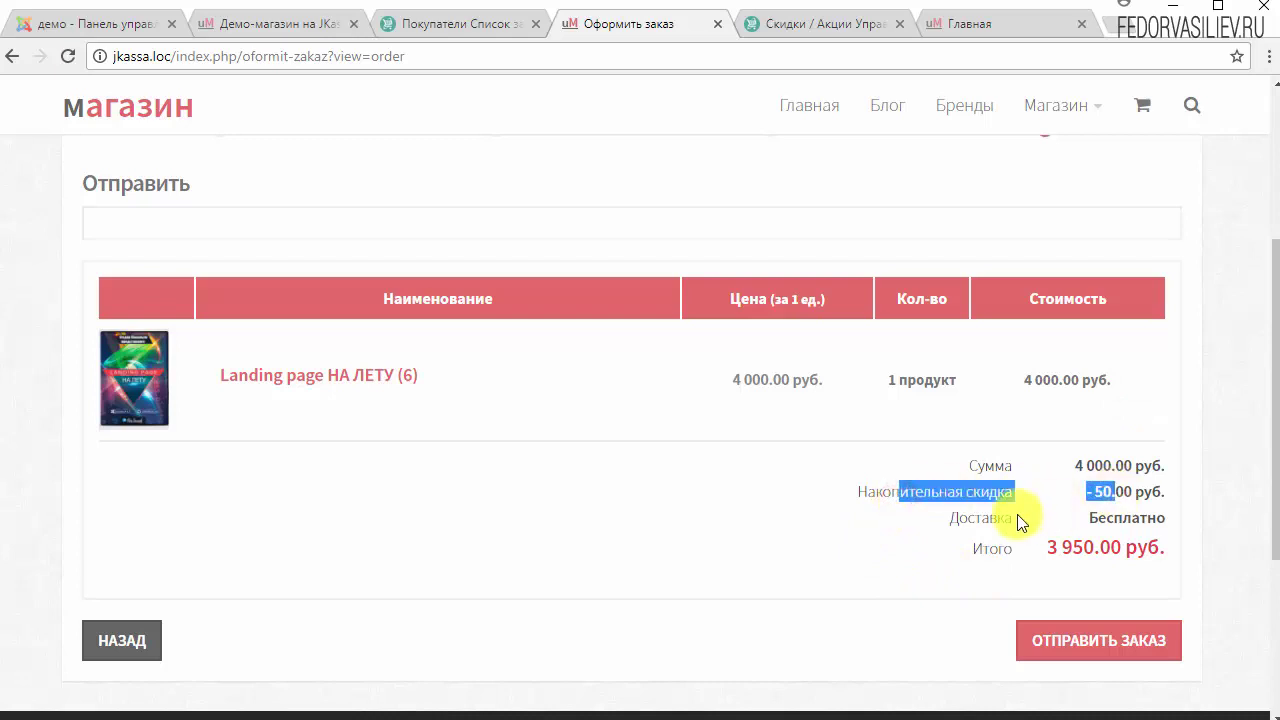
left_click_drag(973, 524, 1054, 527)
left_click(1040, 634)
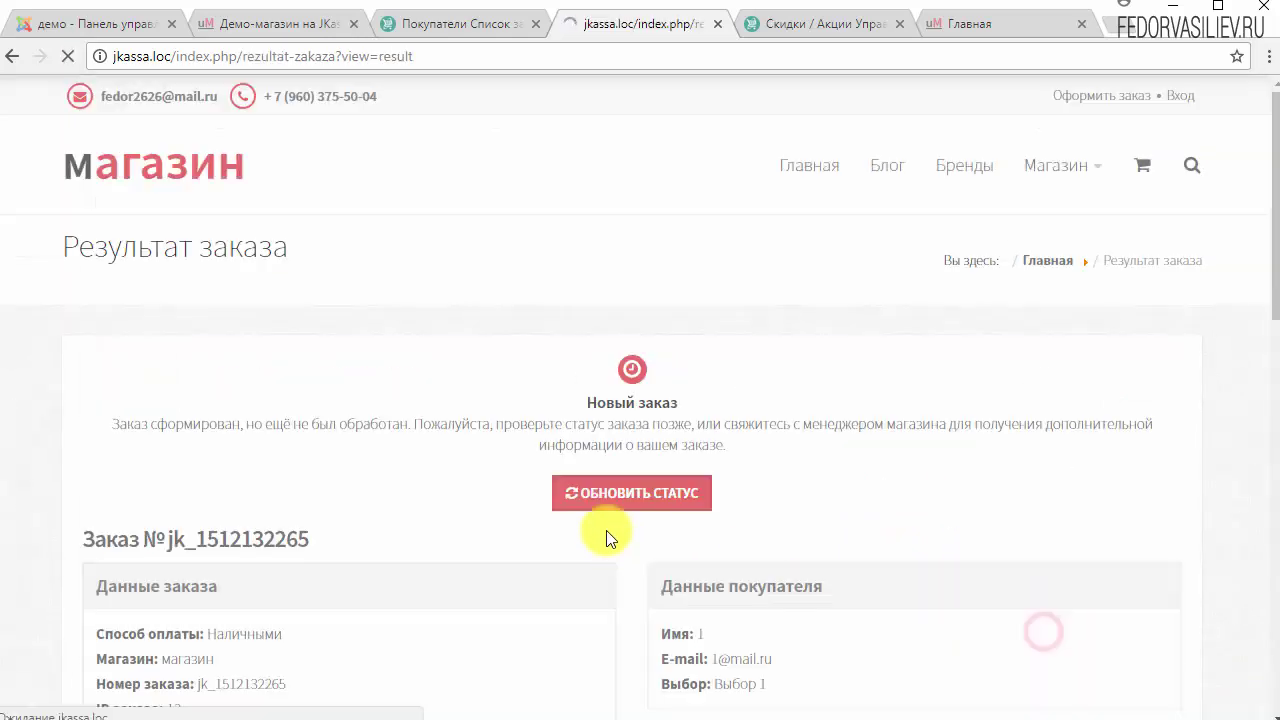
Check the sum of the newest order in the admin's Платежи / Заказы list
left_click(470, 23)
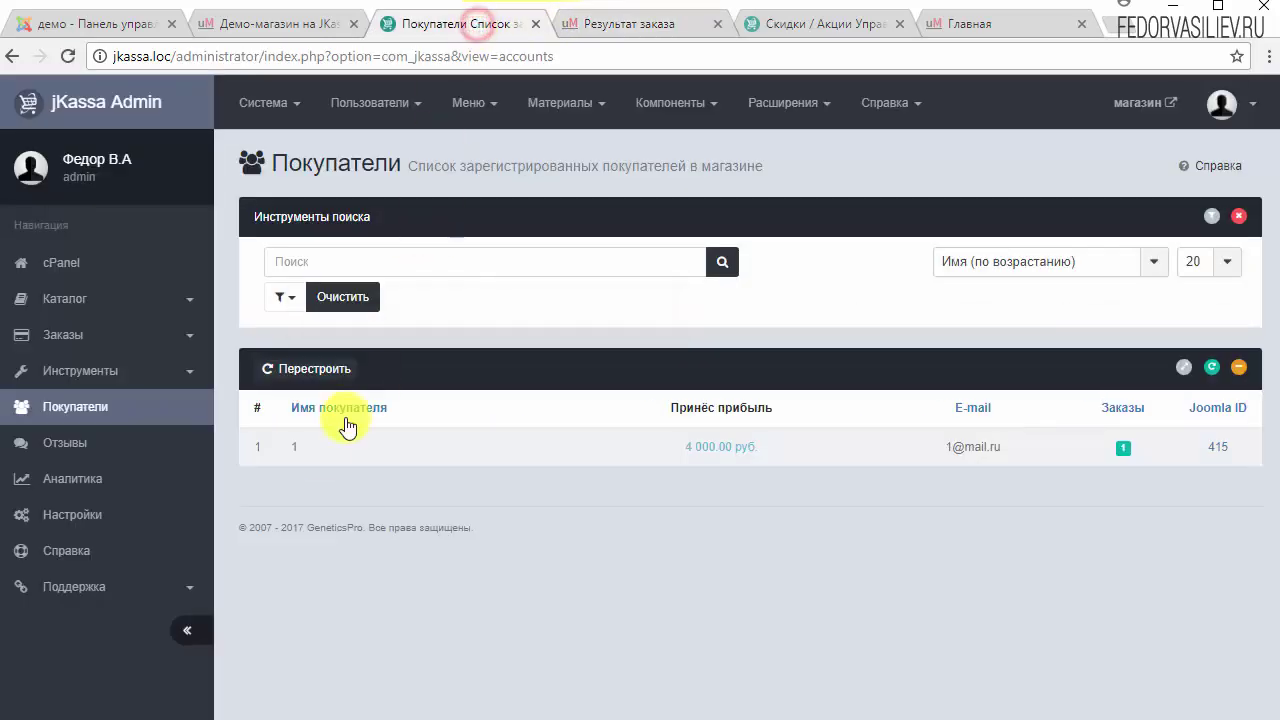
left_click(40, 334)
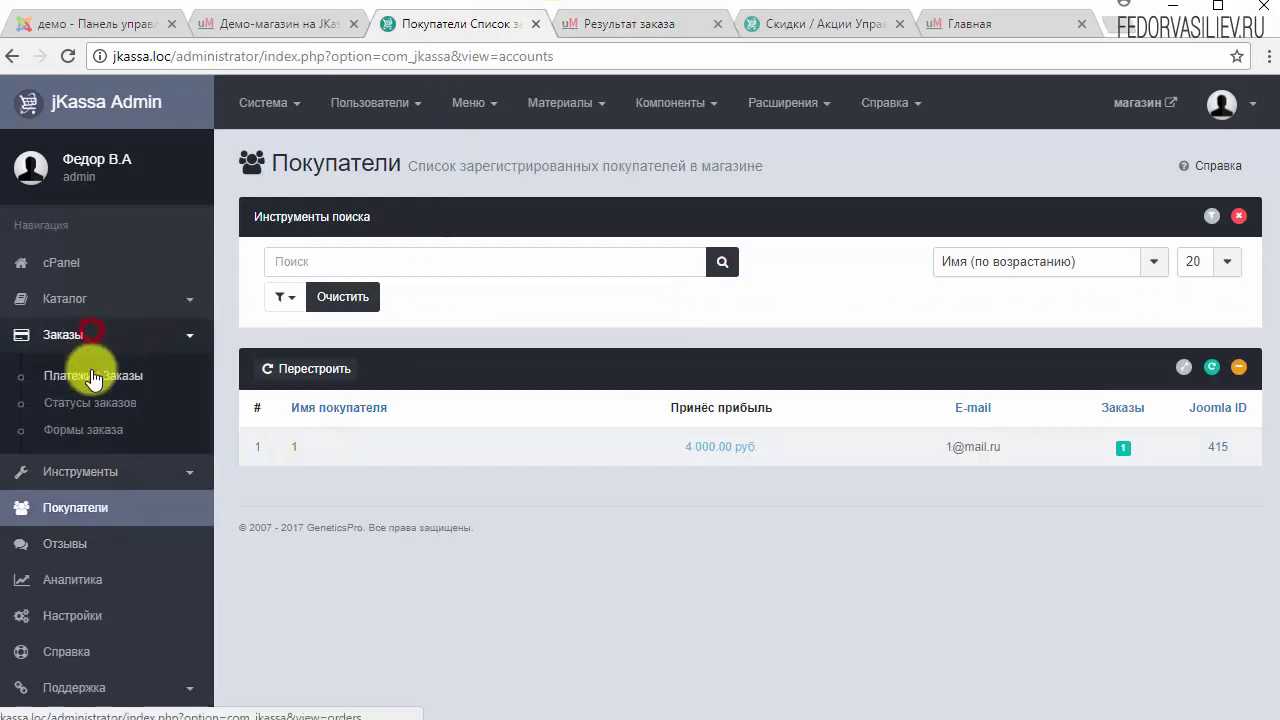
left_click(91, 373)
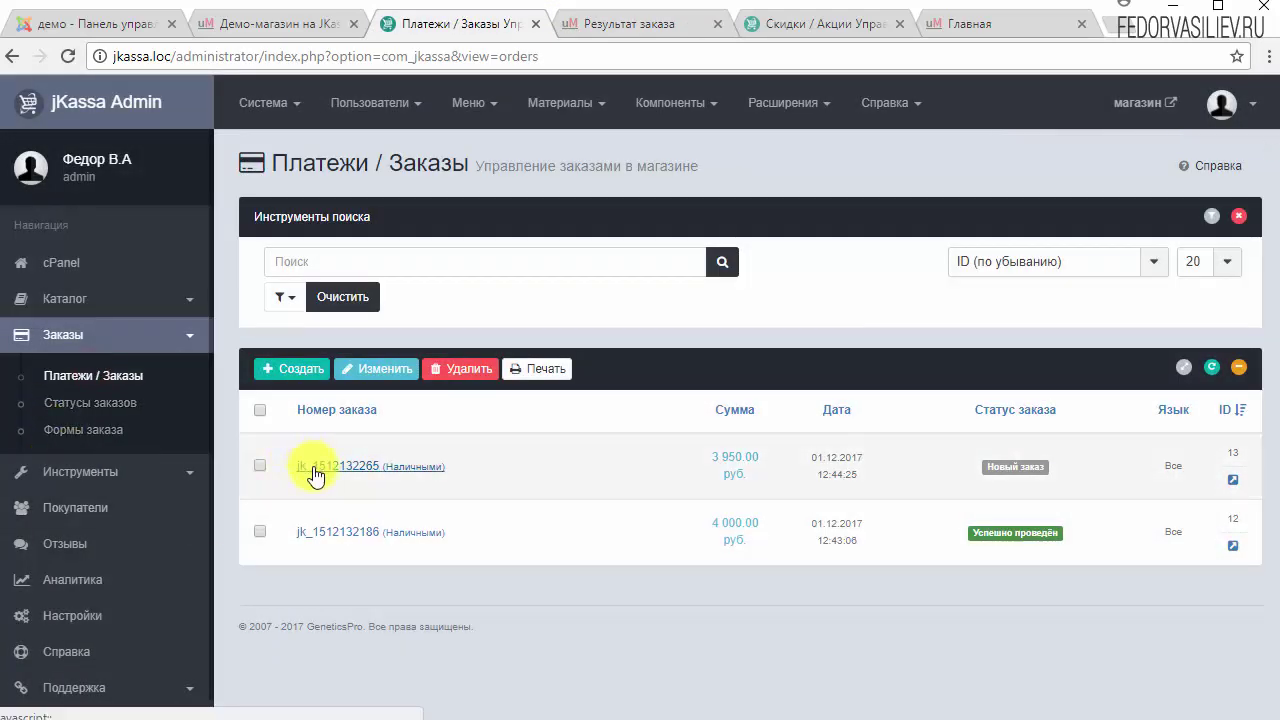
left_click_drag(700, 455, 752, 476)
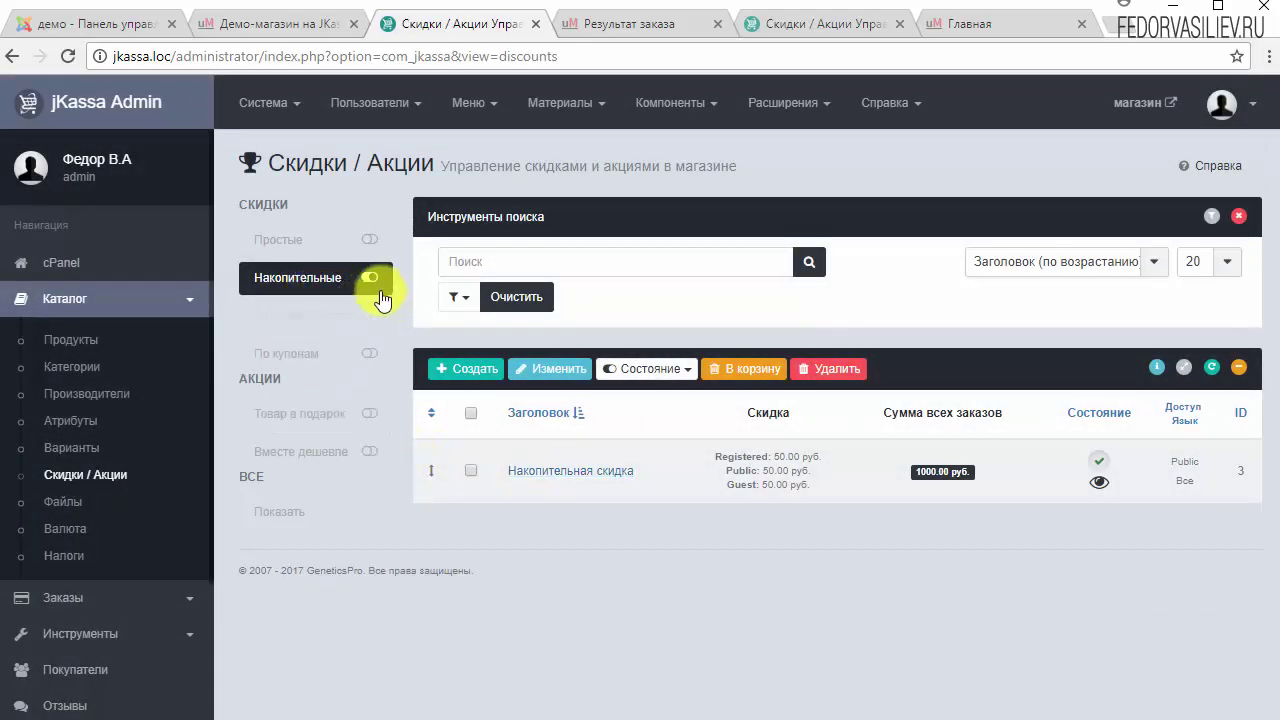
In Скидки / Акции, disable the Накопительные discount type and enable the От суммы заказа type
left_click(369, 277)
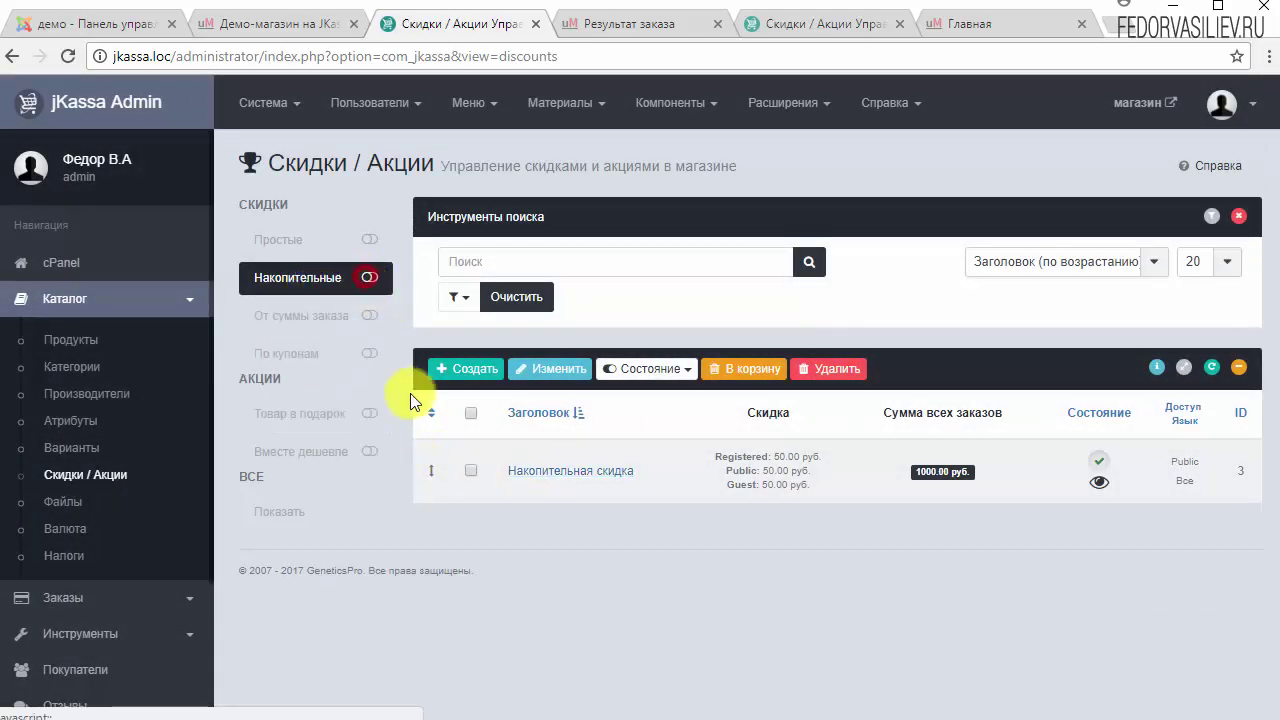
left_click(329, 330)
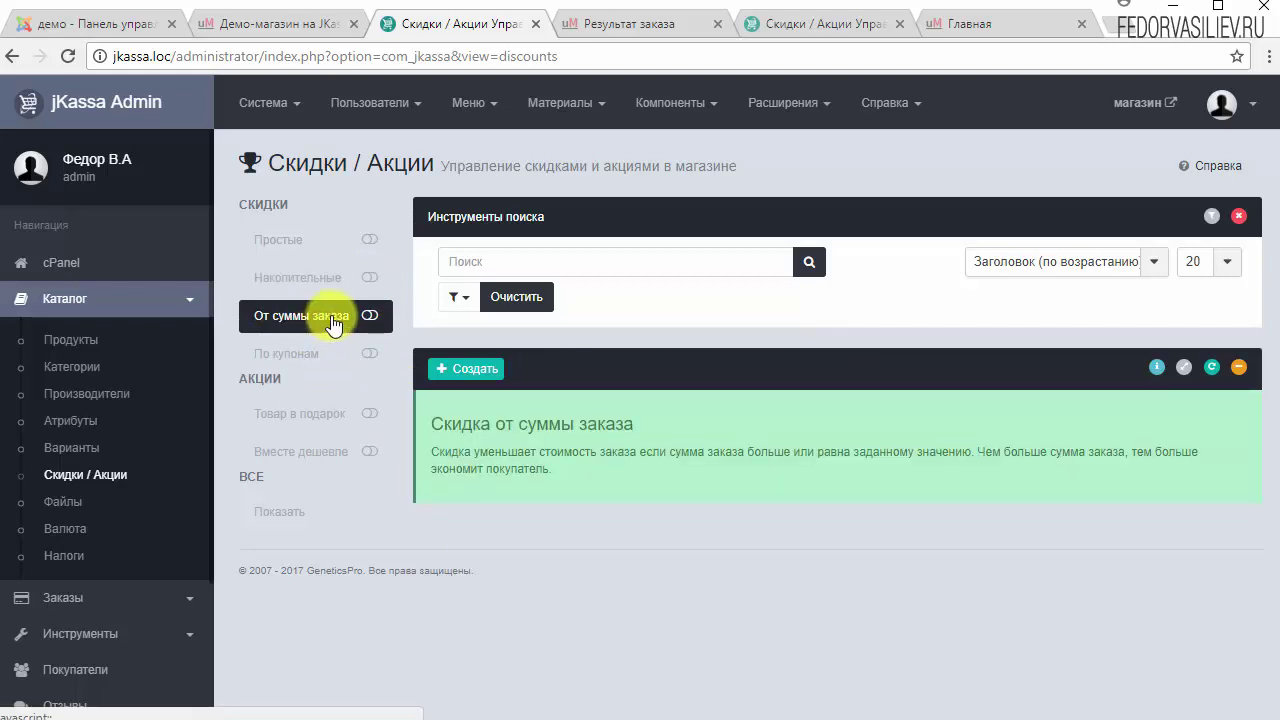
left_click(373, 316)
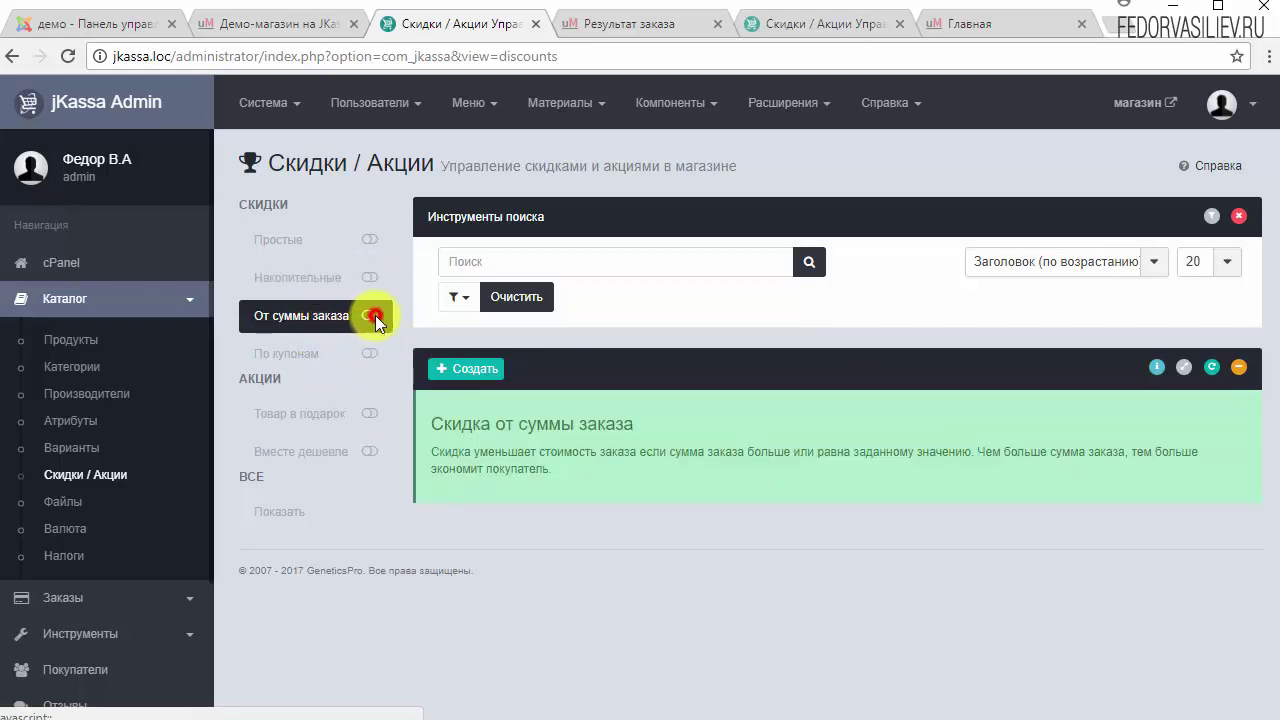
Create a discount of the order-sum type named От суммы заказа with a minimum sum of 6000 руб
left_click(463, 387)
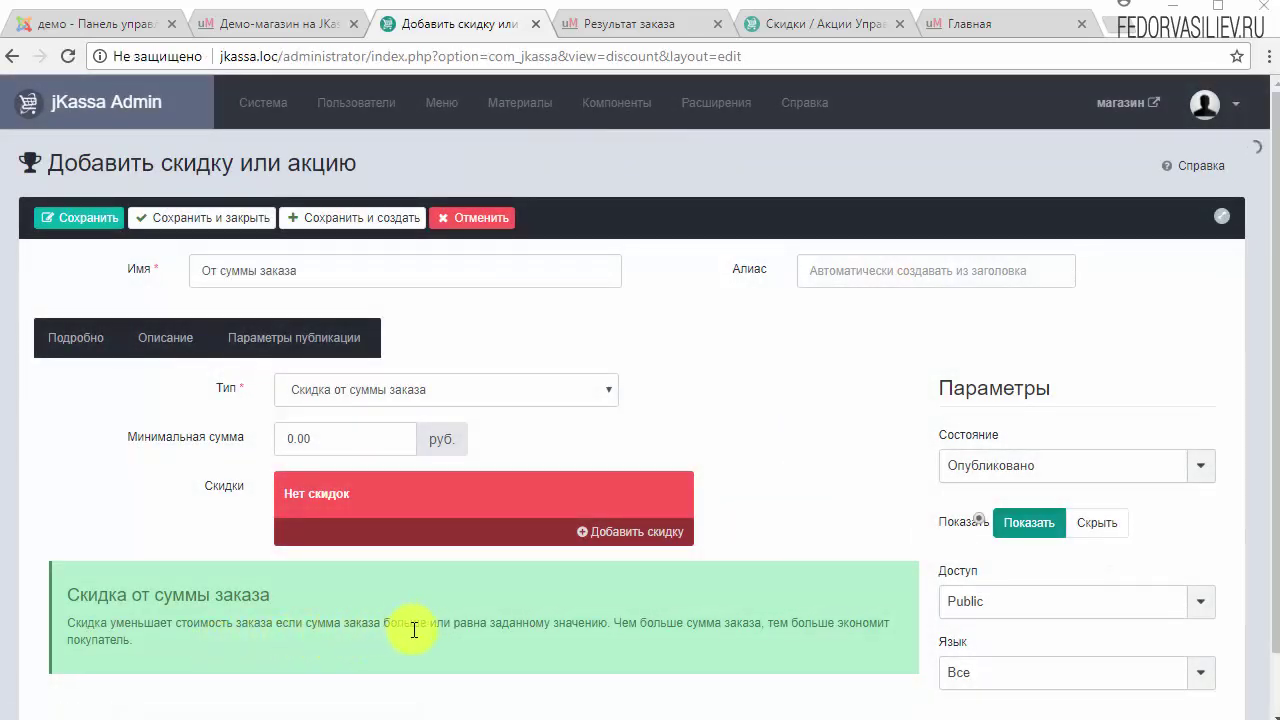
mouse_move(209, 441)
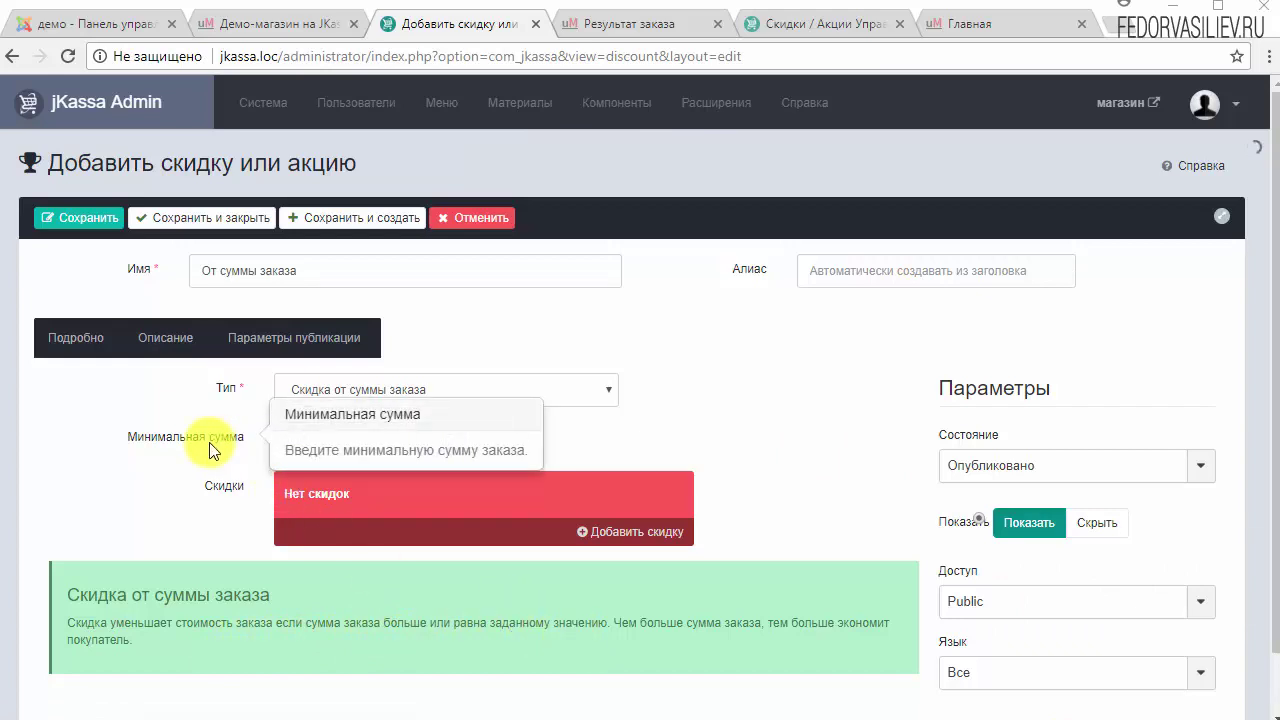
double_click(343, 446)
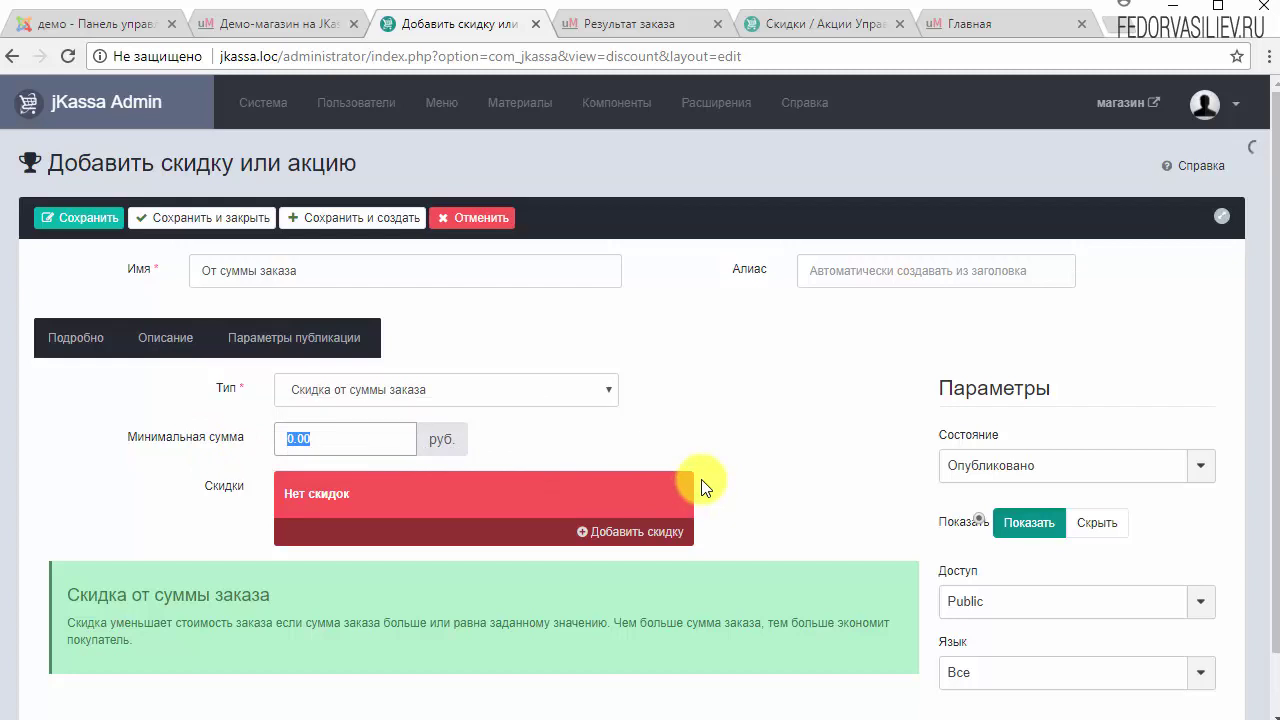
type("6000")
Add discount values of 300 руб. for the Public and Guest user groups to the order-sum discount
left_click(638, 533)
left_click_drag(523, 528, 434, 533)
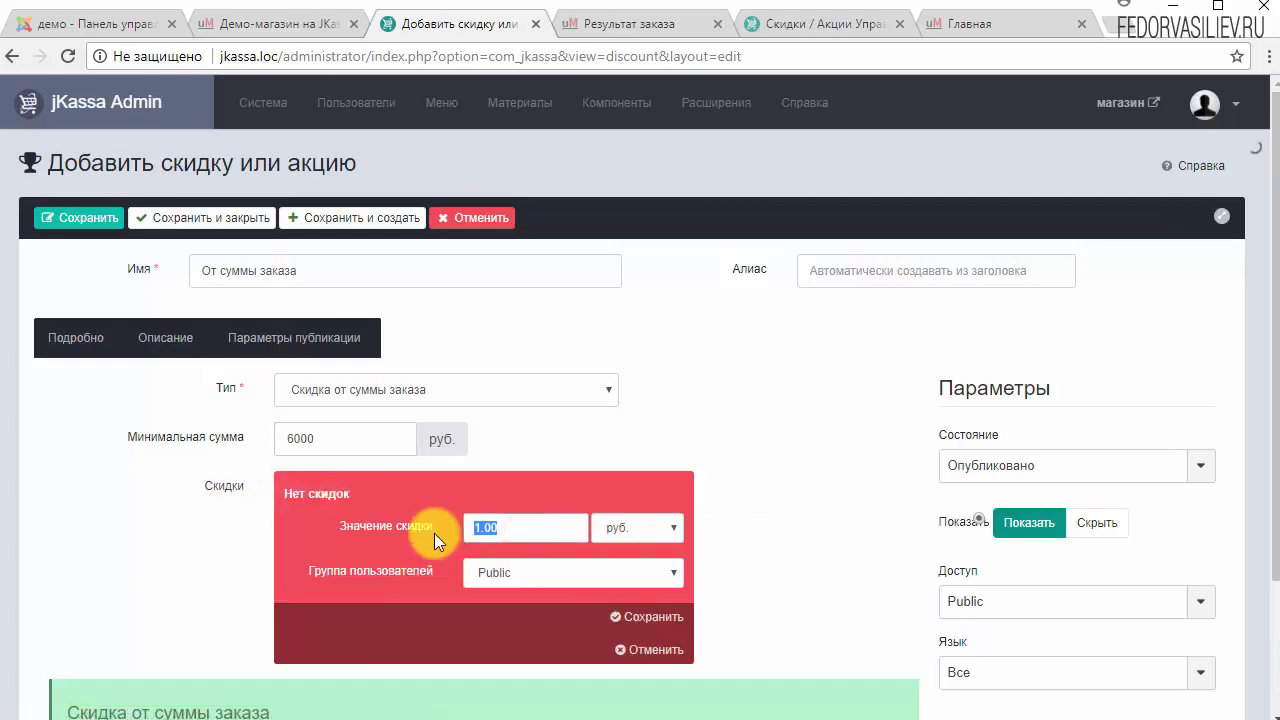
type("3")
left_click(650, 617)
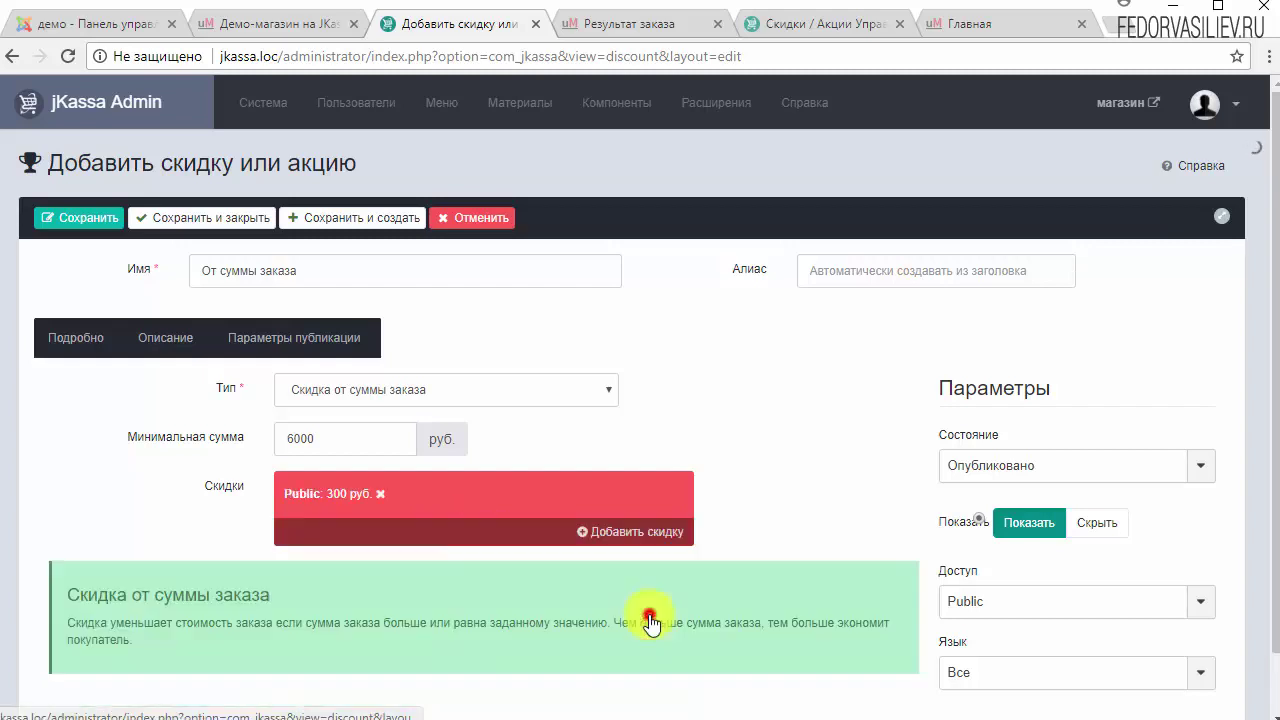
left_click(588, 531)
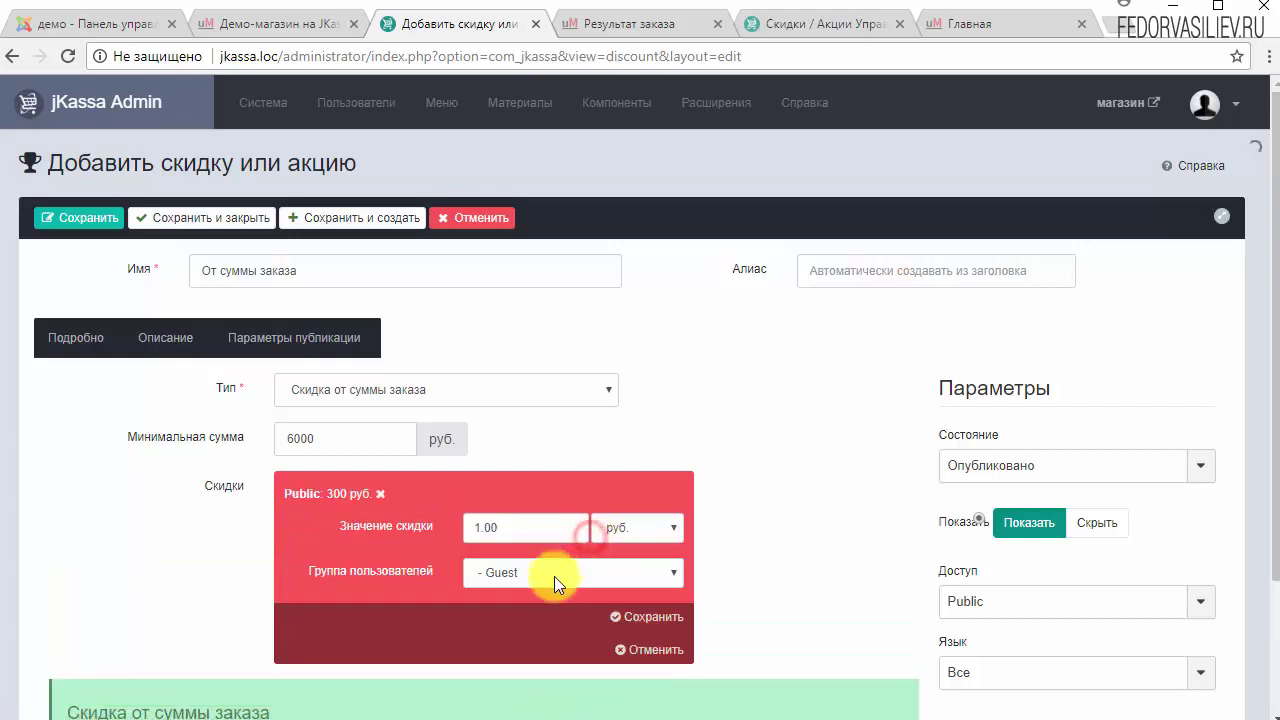
double_click(499, 531)
type("300")
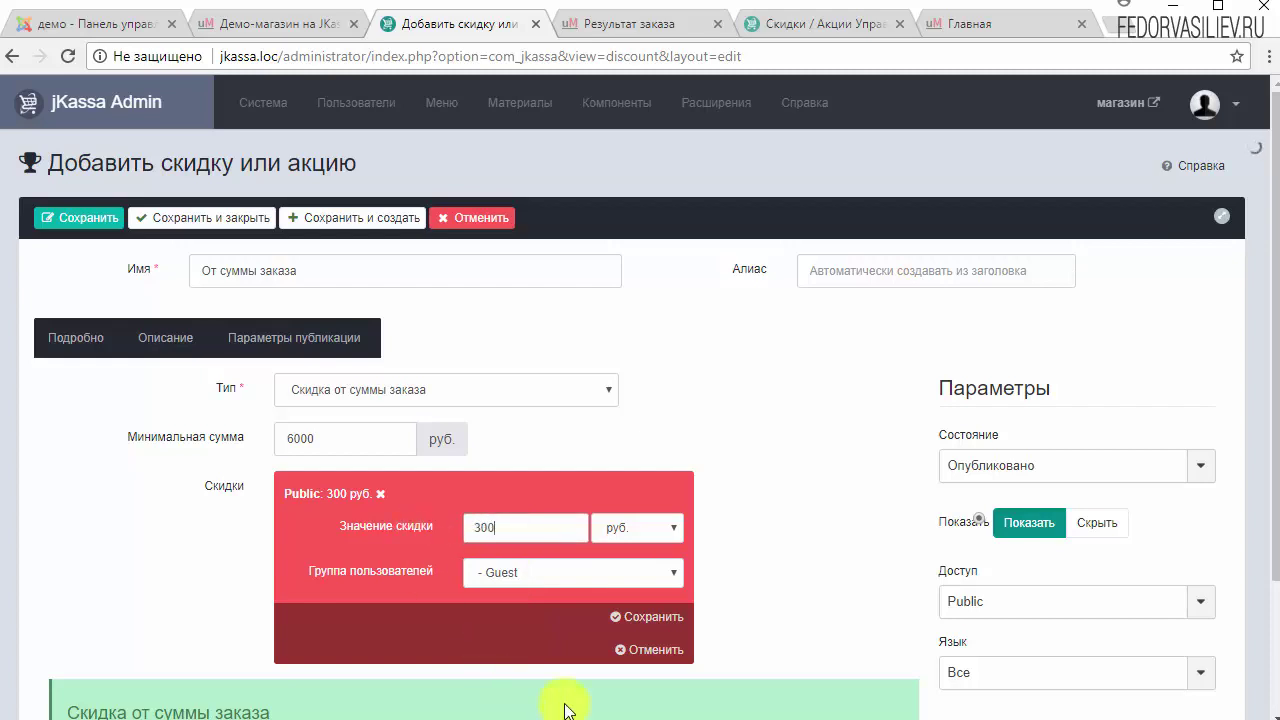
left_click(650, 617)
Add a 300 руб. value for the Registered group to the order-sum discount, and save and close it
left_click(604, 550)
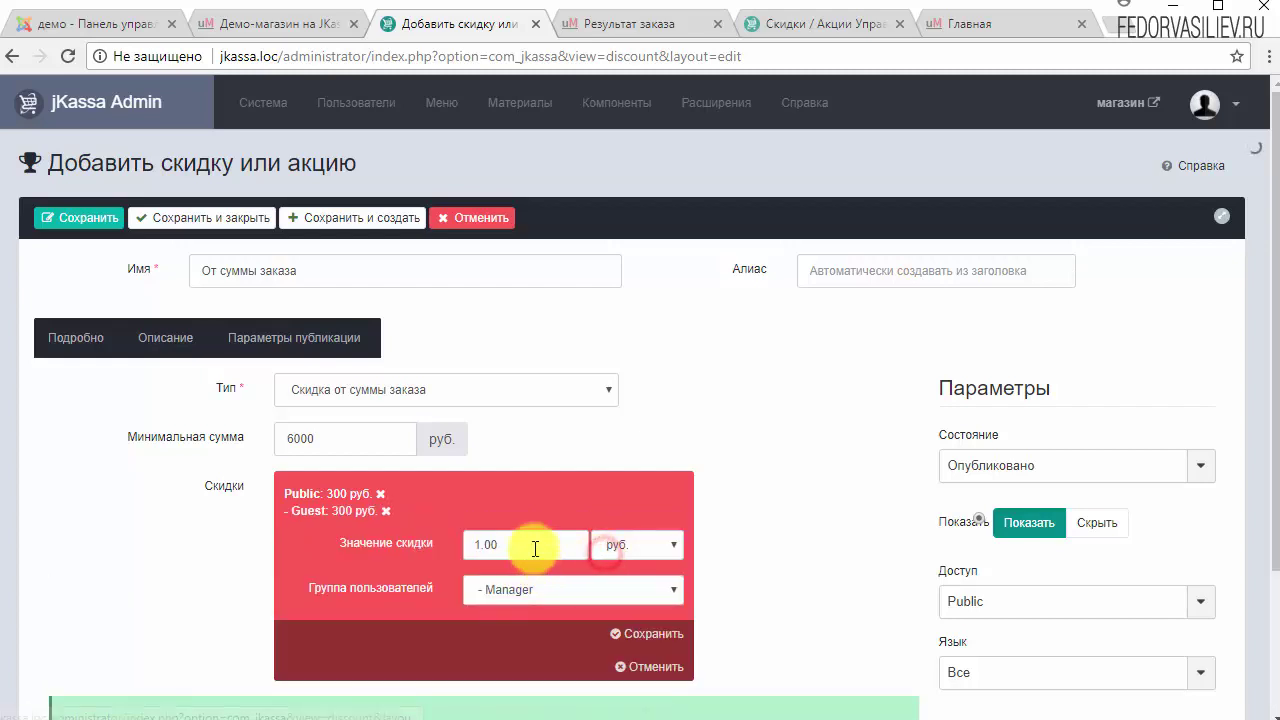
double_click(505, 549)
type("300")
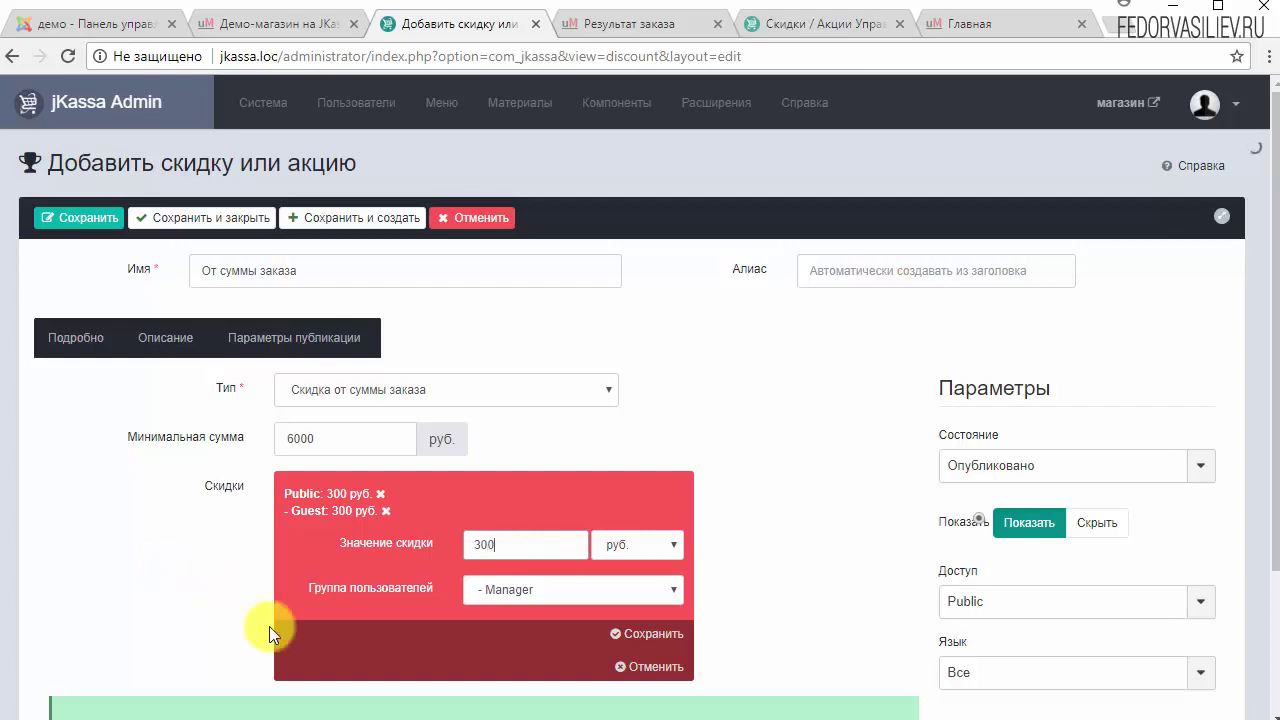
left_click(510, 592)
left_click(512, 680)
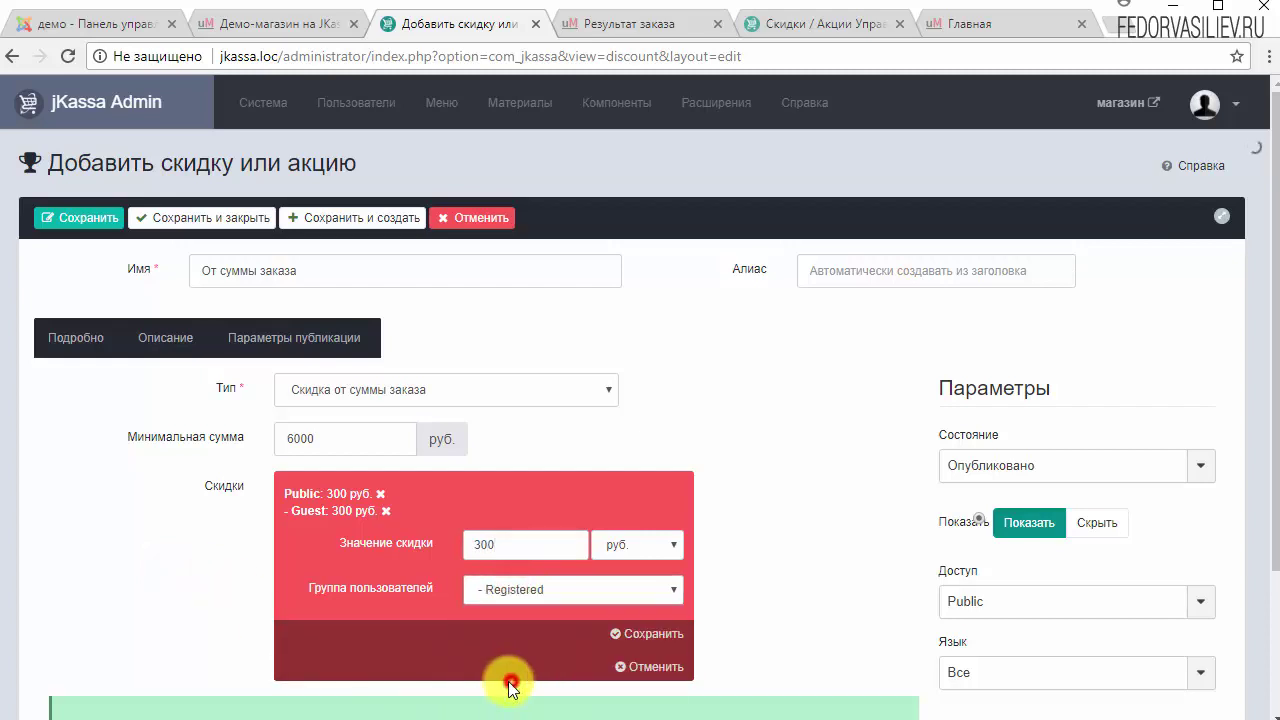
left_click(615, 632)
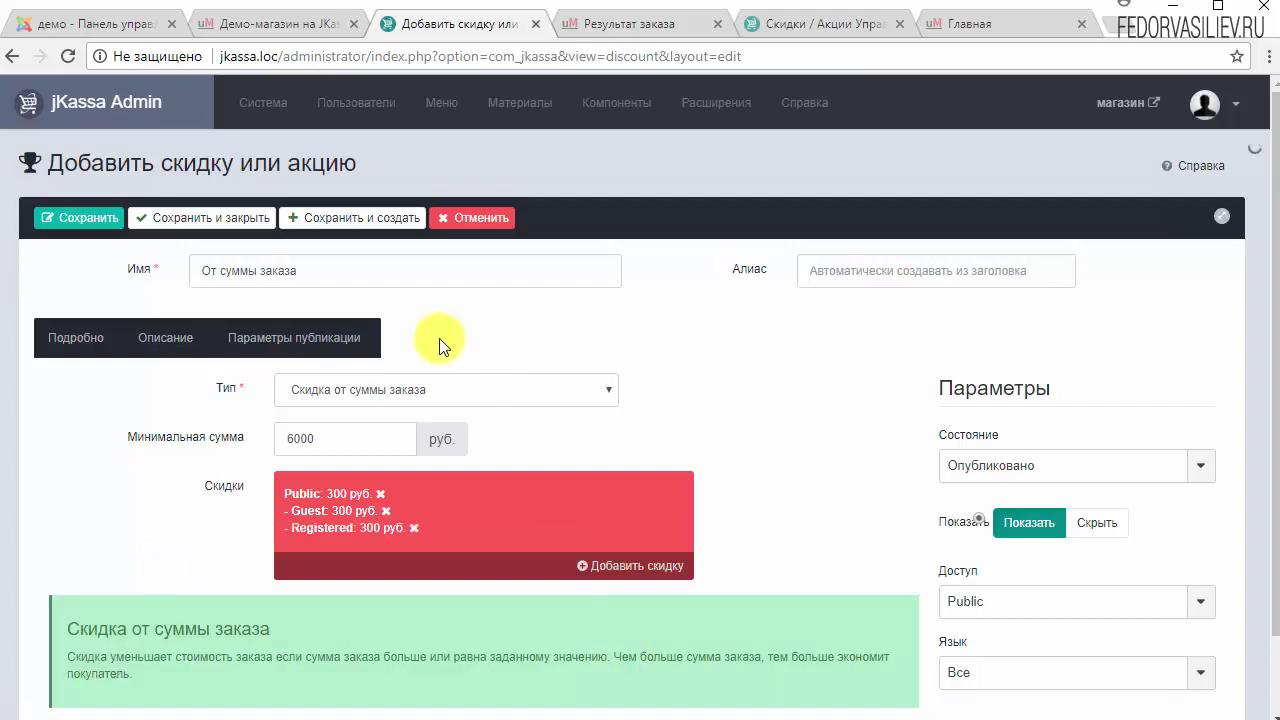
left_click(248, 217)
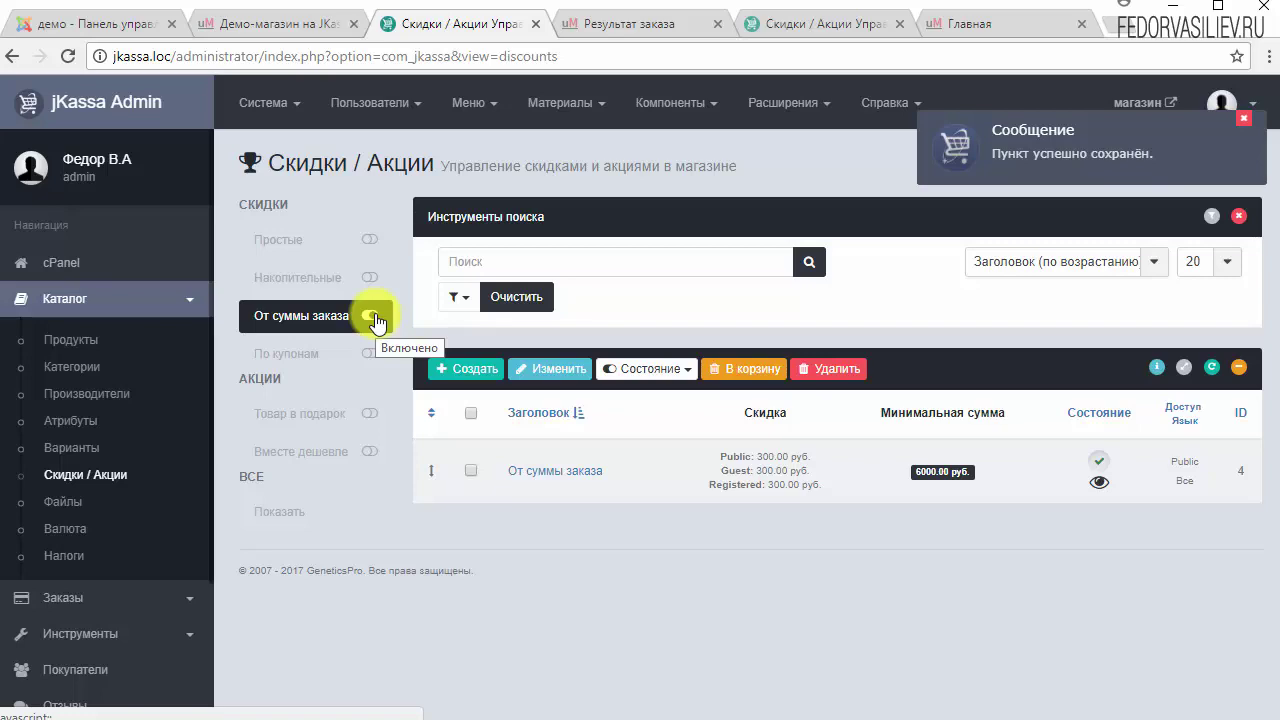
Open the store's cart and read the notice about the sum still needed to get the discount
key("ctrl+Tab")
scroll(736, 308, "down", 6)
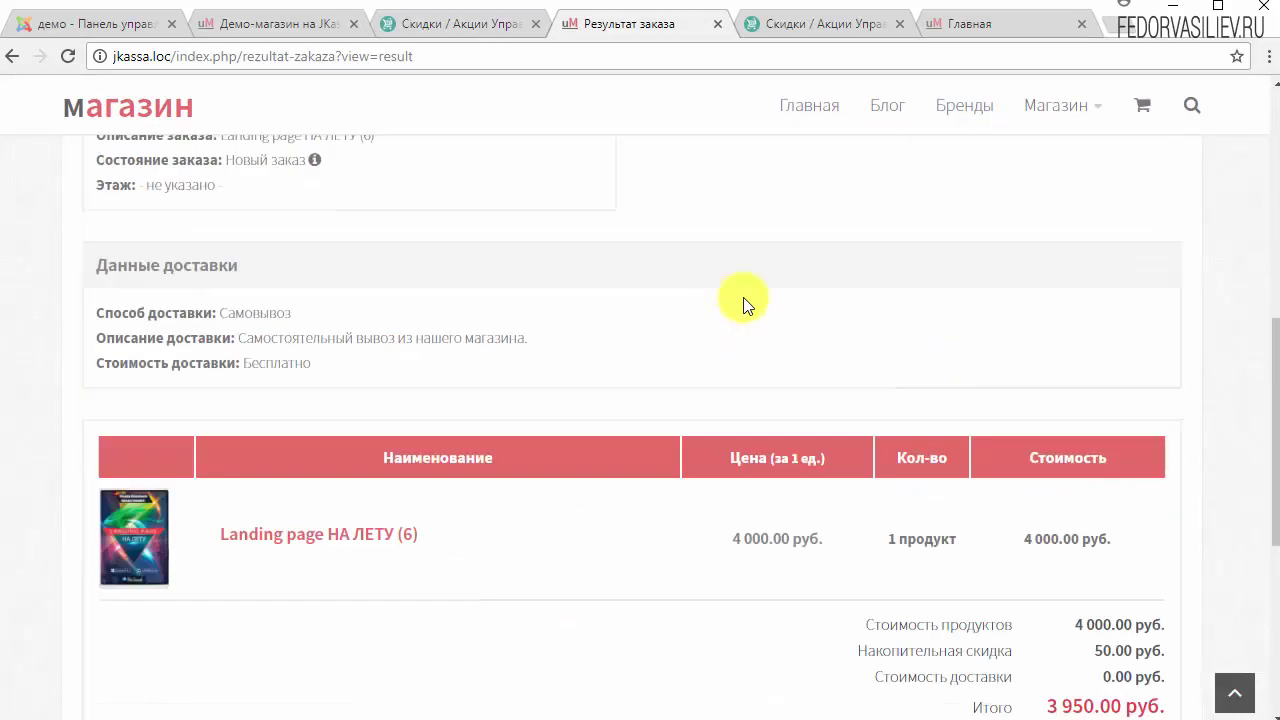
scroll(746, 303, "up", 6)
mouse_move(1127, 180)
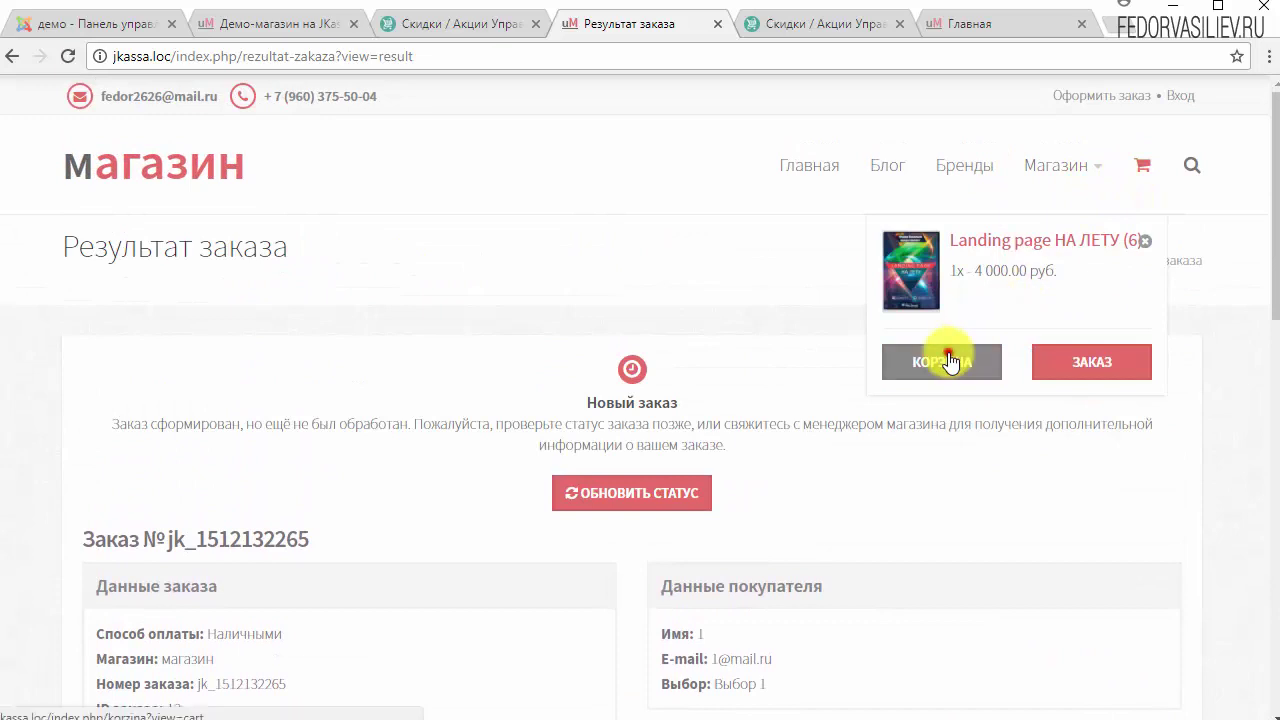
left_click(948, 352)
scroll(688, 328, "down", 2)
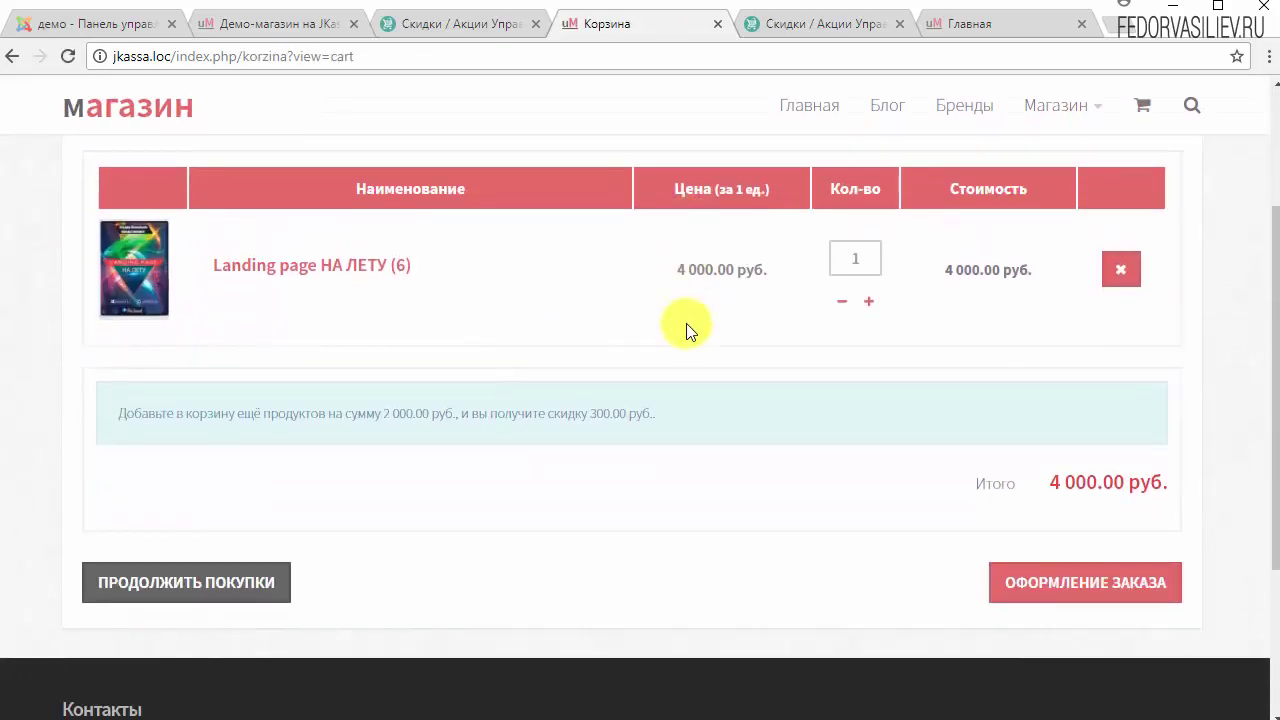
scroll(867, 456, "up", 1)
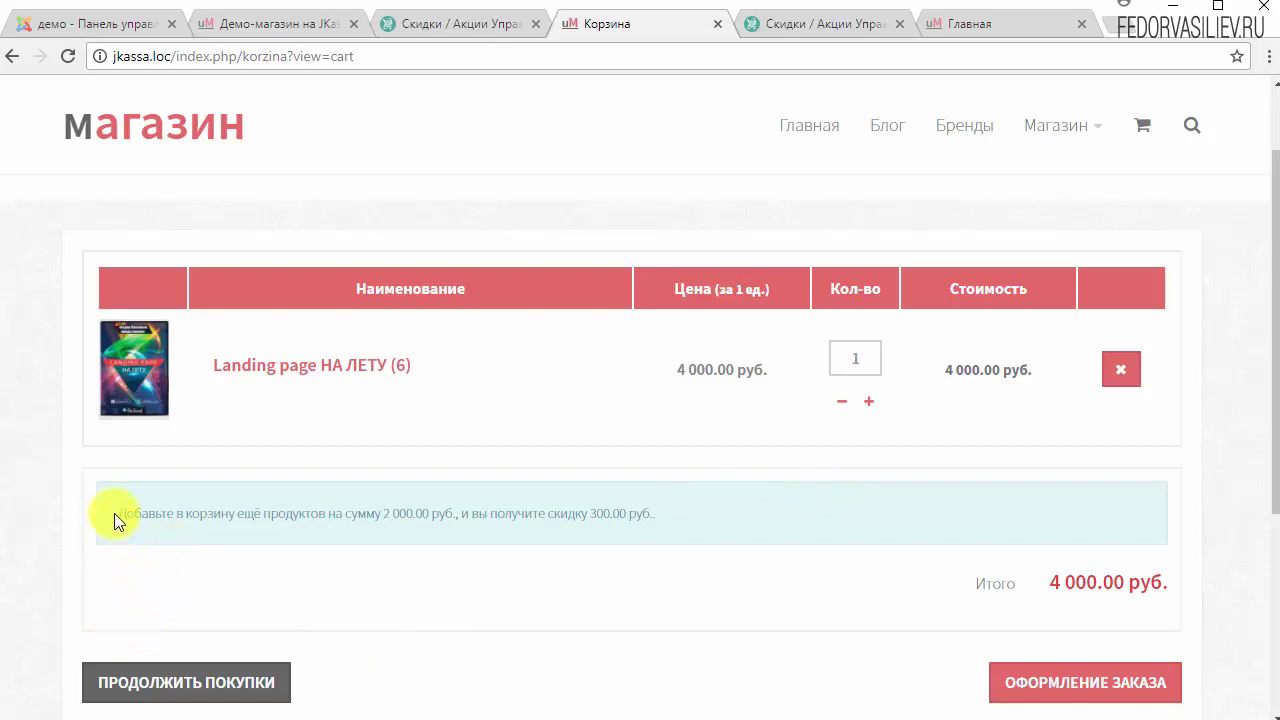
left_click_drag(114, 513, 681, 506)
left_click(681, 506)
Increase the quantity of Landing page НА ЛЕТУ (6) to 2 and examine the От суммы заказа line in the cart
left_click(869, 402)
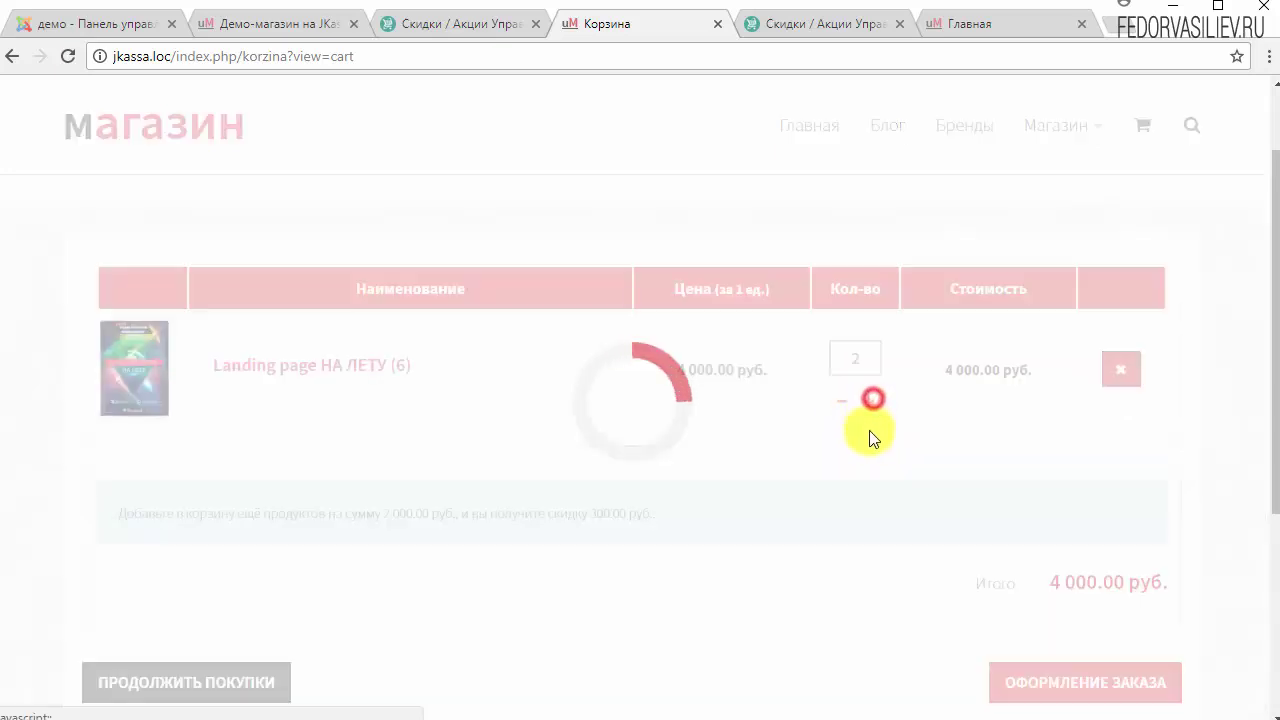
left_click_drag(892, 519, 1022, 530)
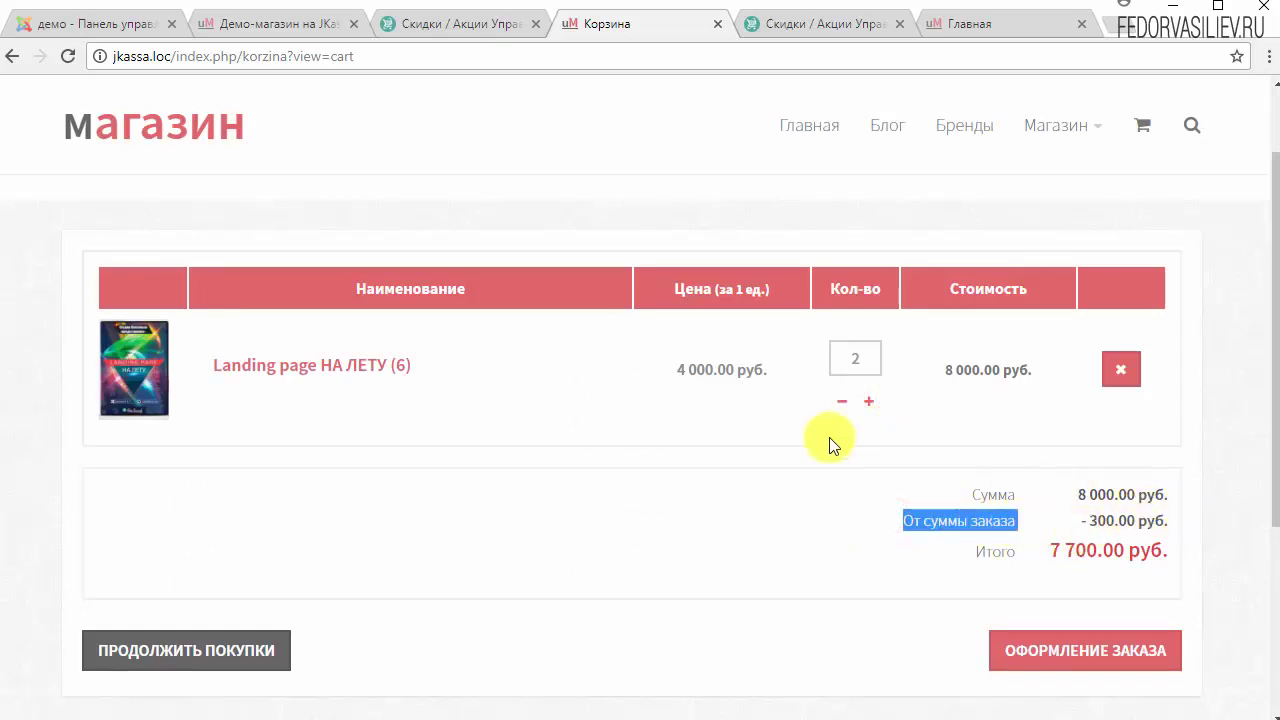
left_click(898, 522)
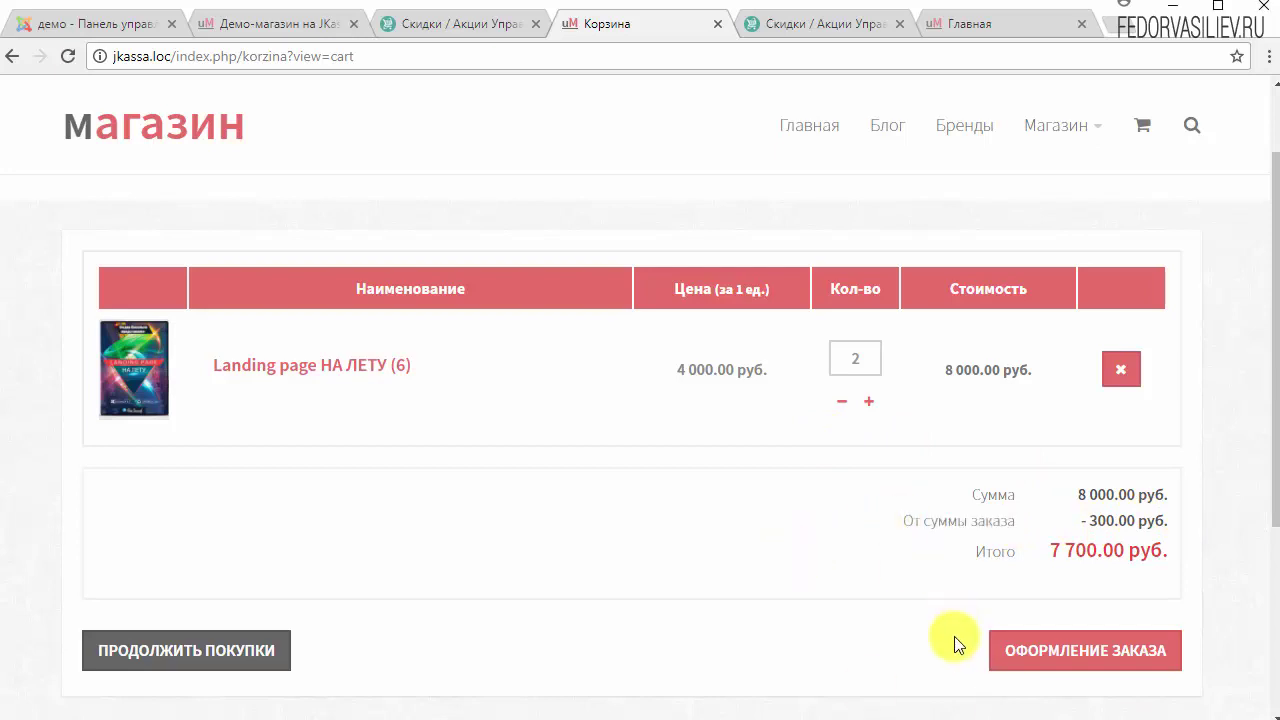
In the admin's Скидки / Акции, enable the По купонам discount type and start a new discount of that type
key("ctrl+shift+Tab")
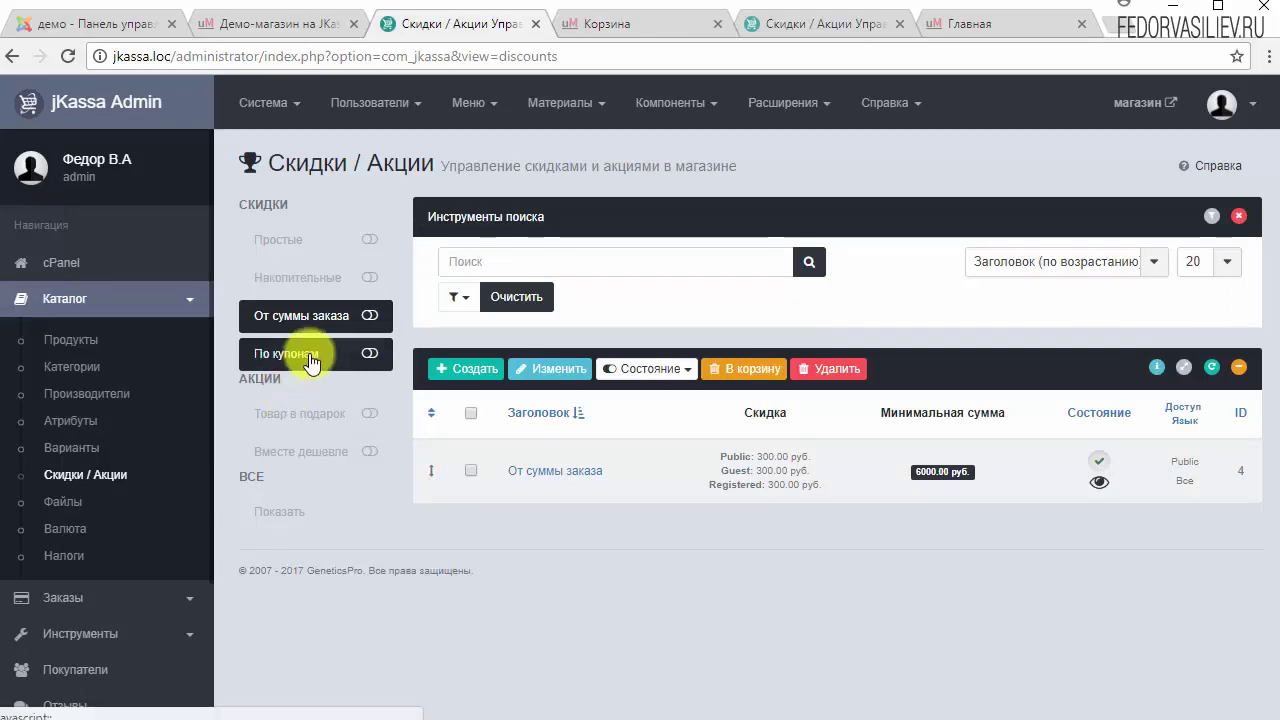
left_click(368, 355)
left_click(465, 368)
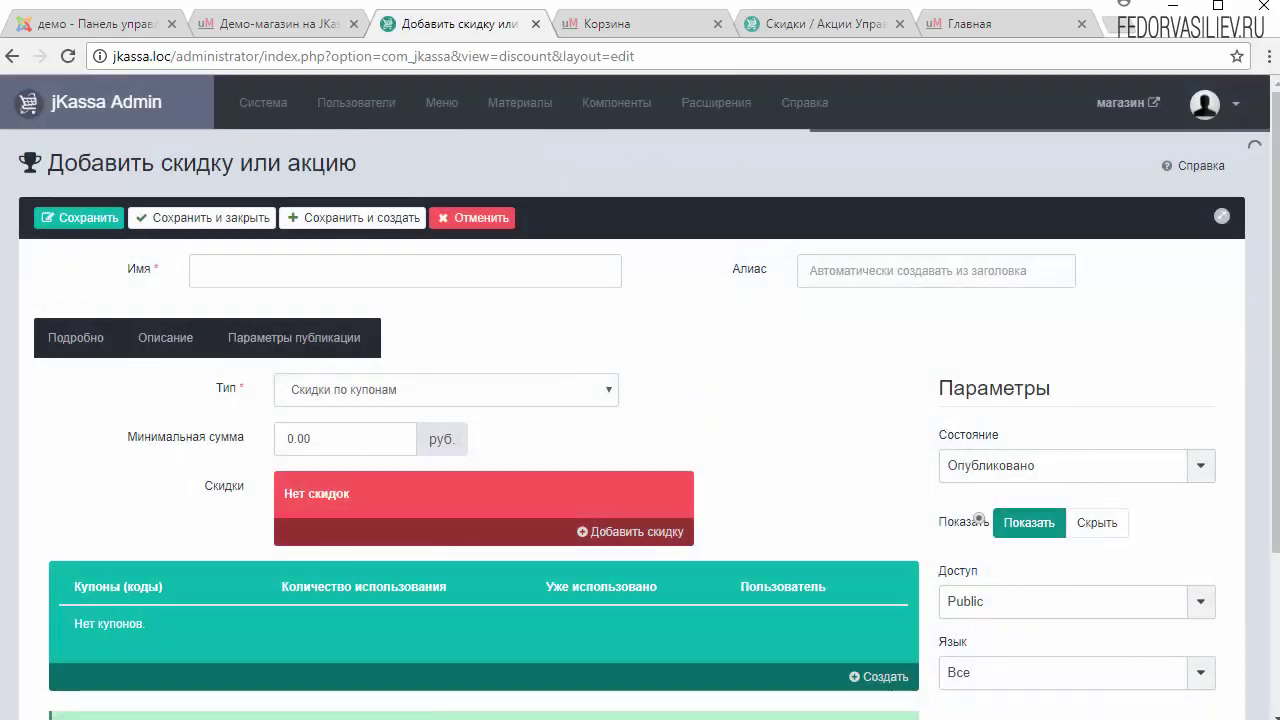
Name the new discount Скидки по купонам and set its minimum sum to 5000 руб
scroll(166, 540, "down", 2)
left_click_drag(166, 540, 303, 558)
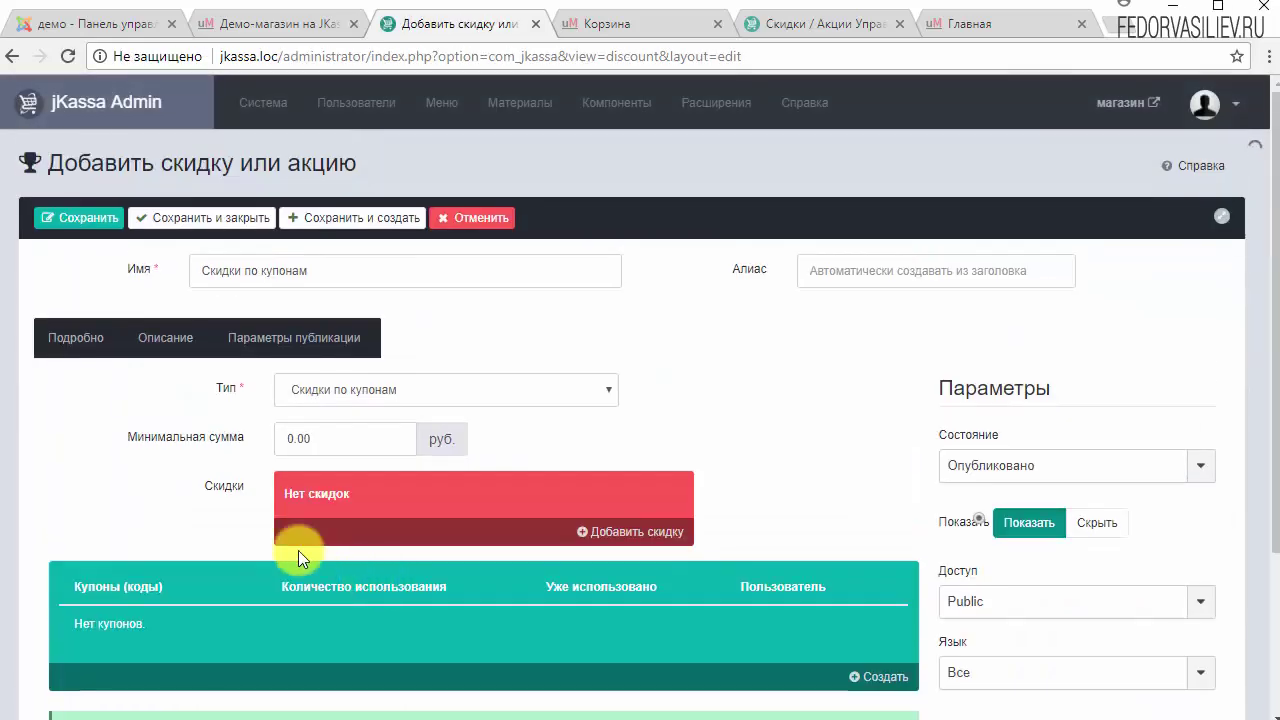
left_click(160, 462)
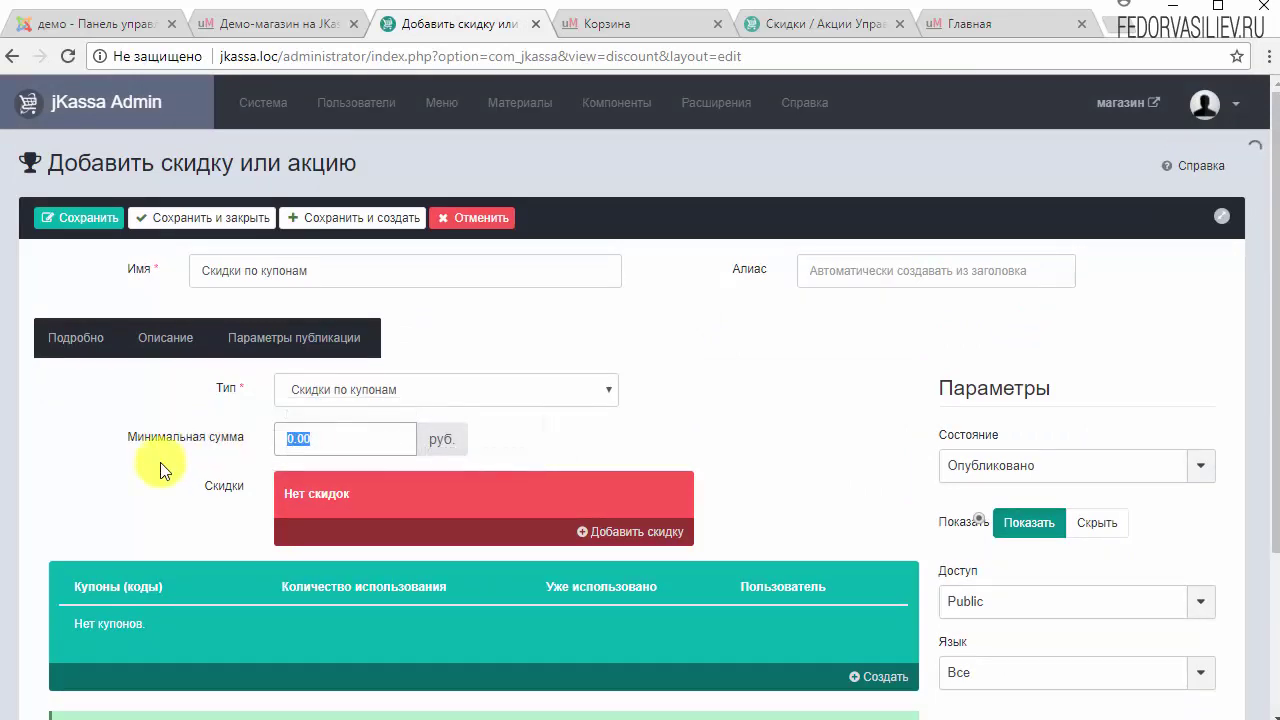
scroll(193, 320, "down", 1)
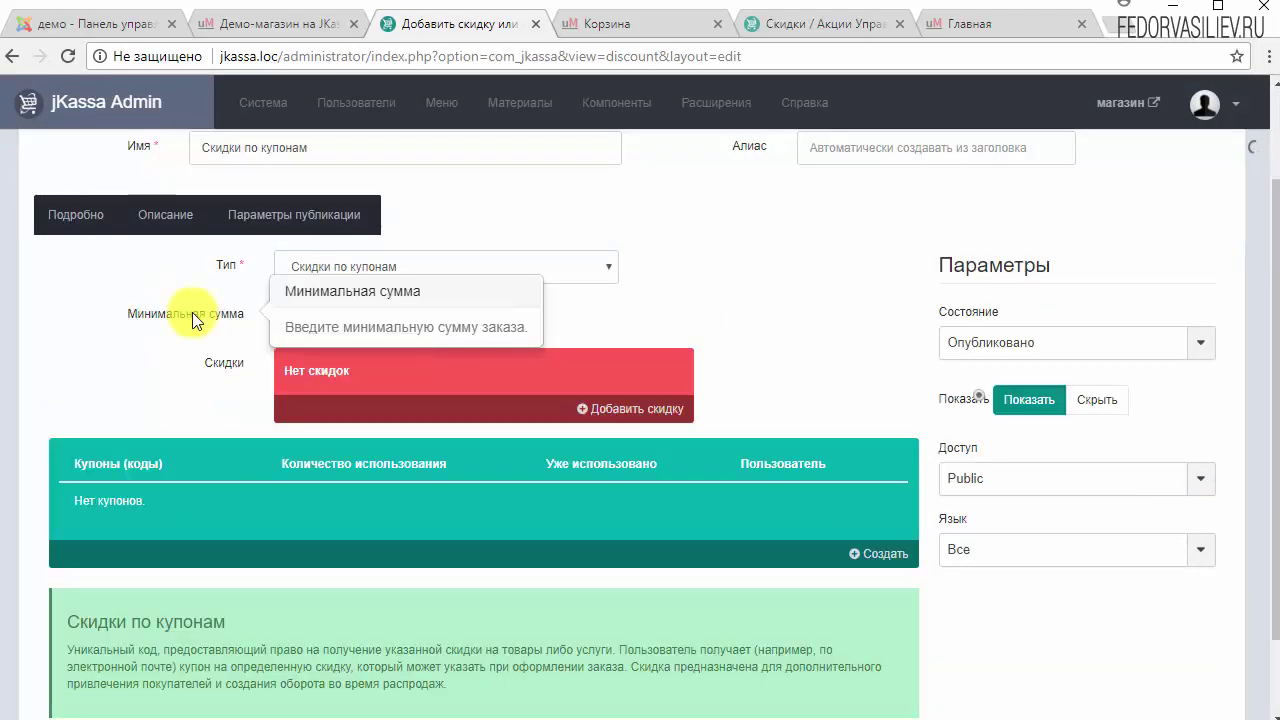
type("5000")
left_click(546, 317)
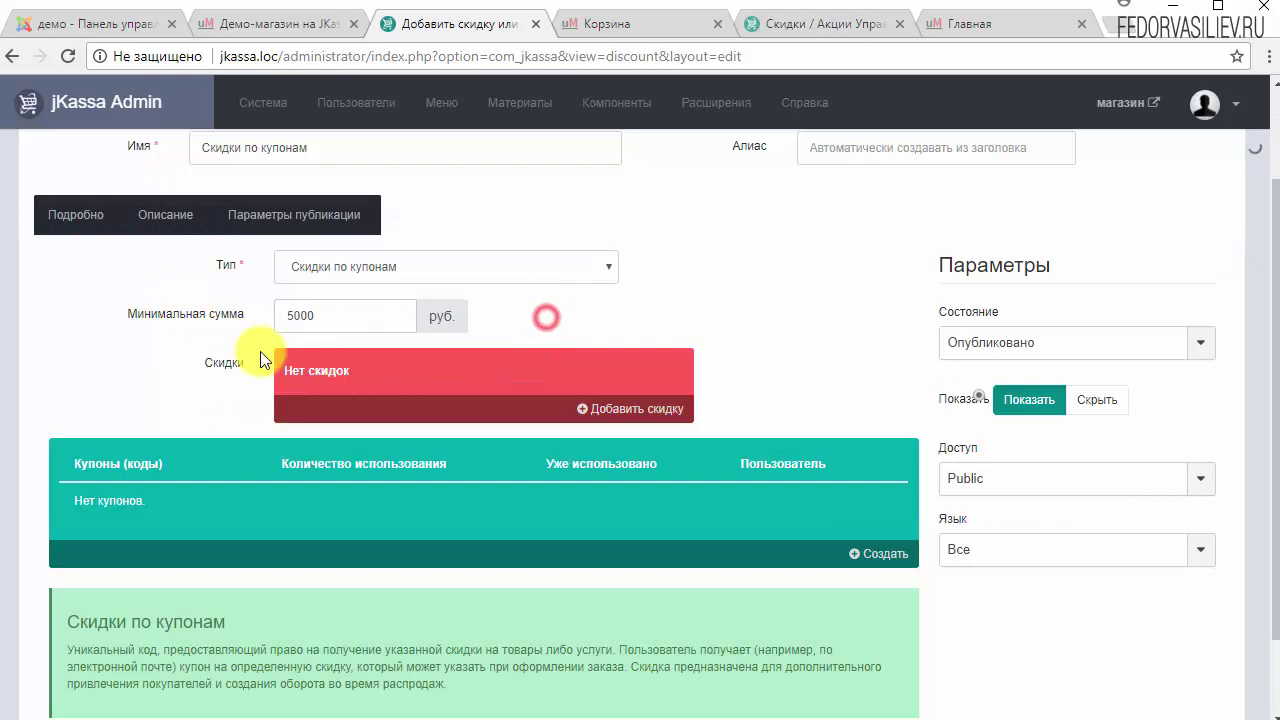
Add discount values of 300 руб. for the Public and Guest user groups to the coupon discount
left_click(606, 410)
left_click(530, 410)
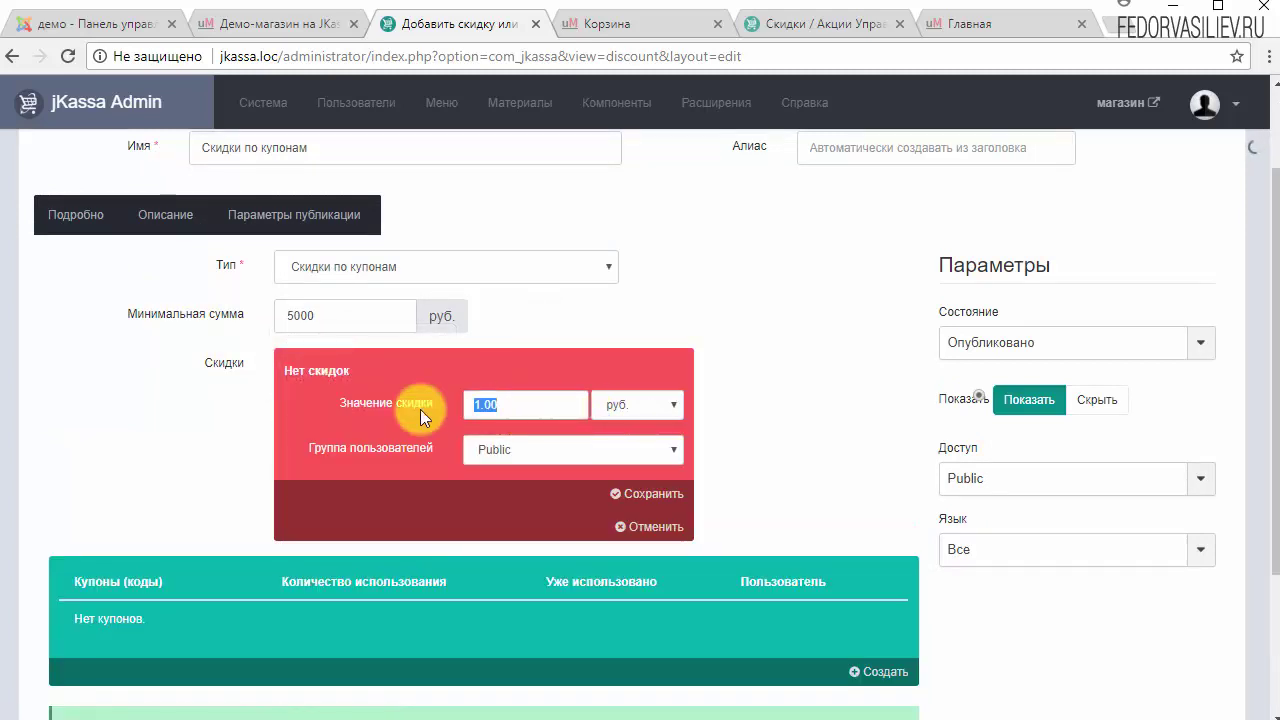
type("300")
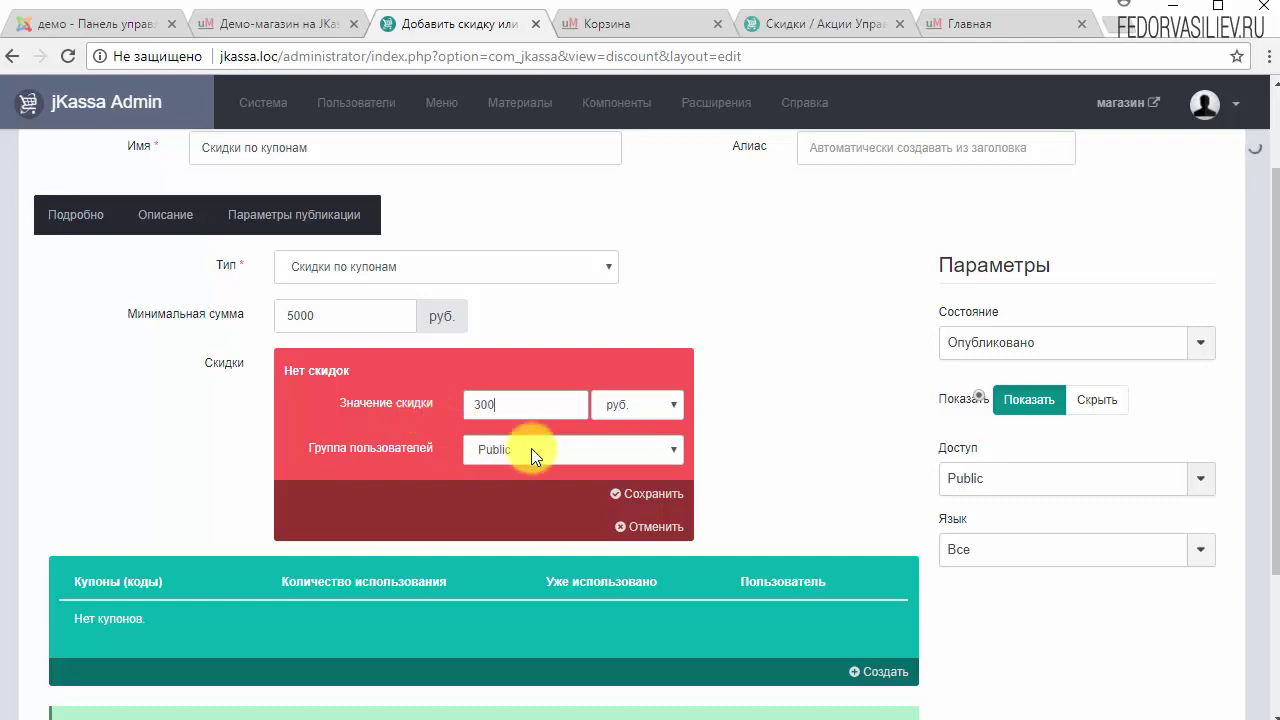
left_click(612, 491)
left_click(584, 410)
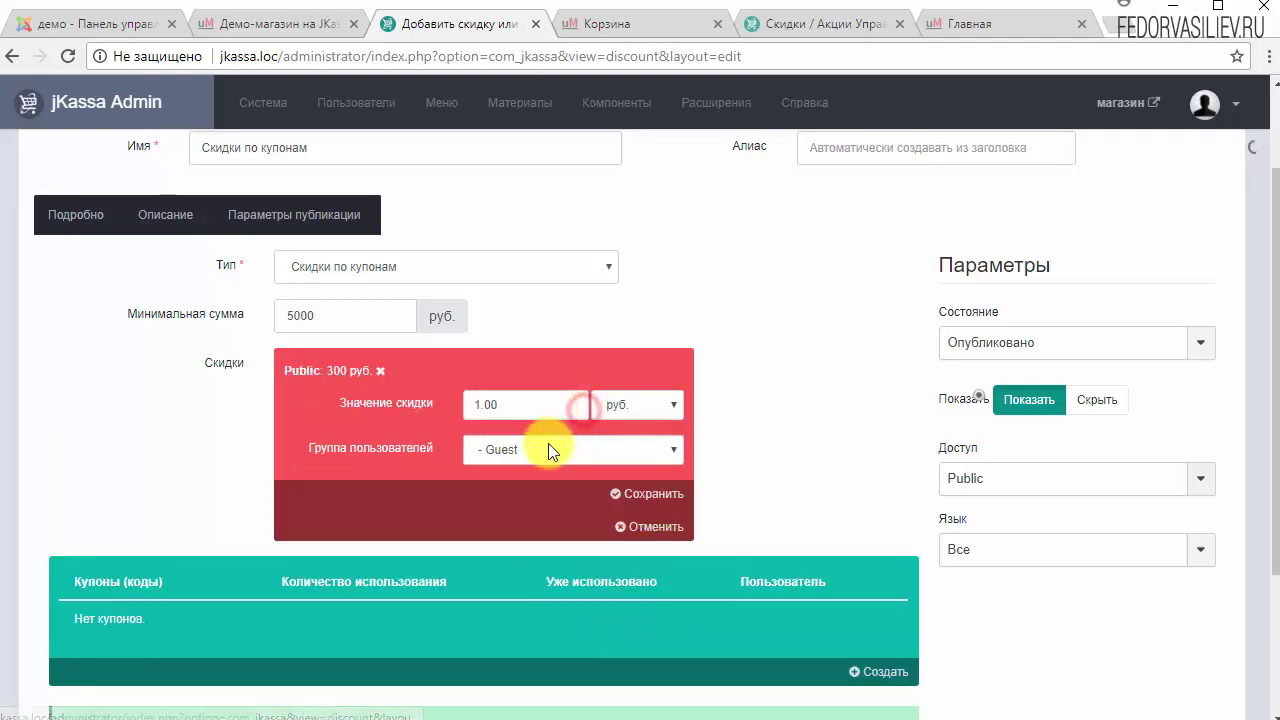
double_click(524, 404)
type("300")
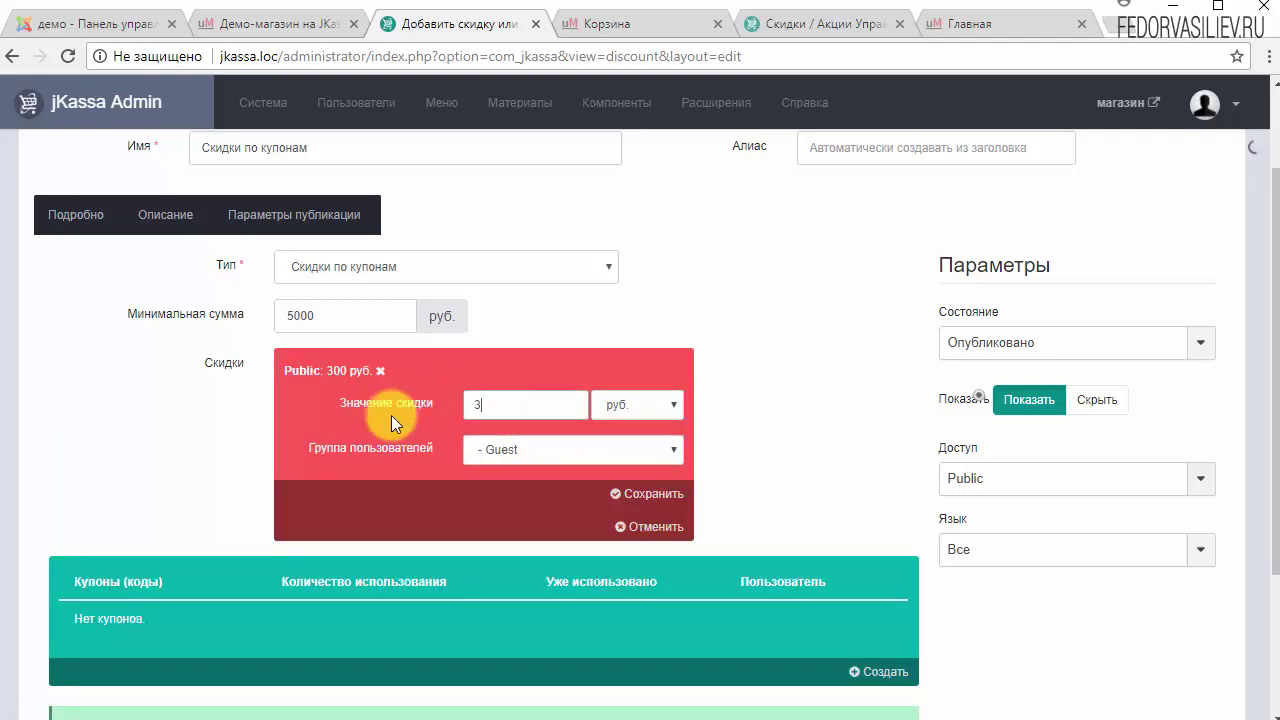
left_click(614, 493)
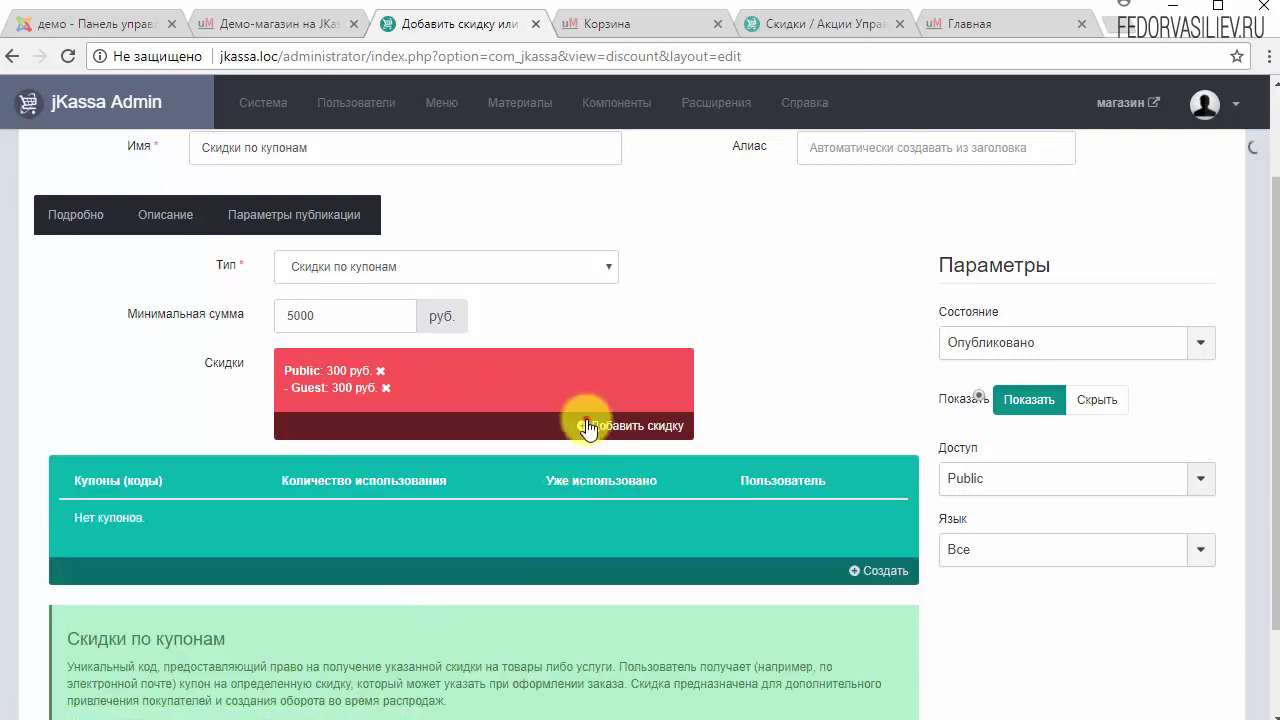
Add a 300 руб. discount value for the Registered user group to the coupon discount
left_click(586, 424)
left_click(478, 467)
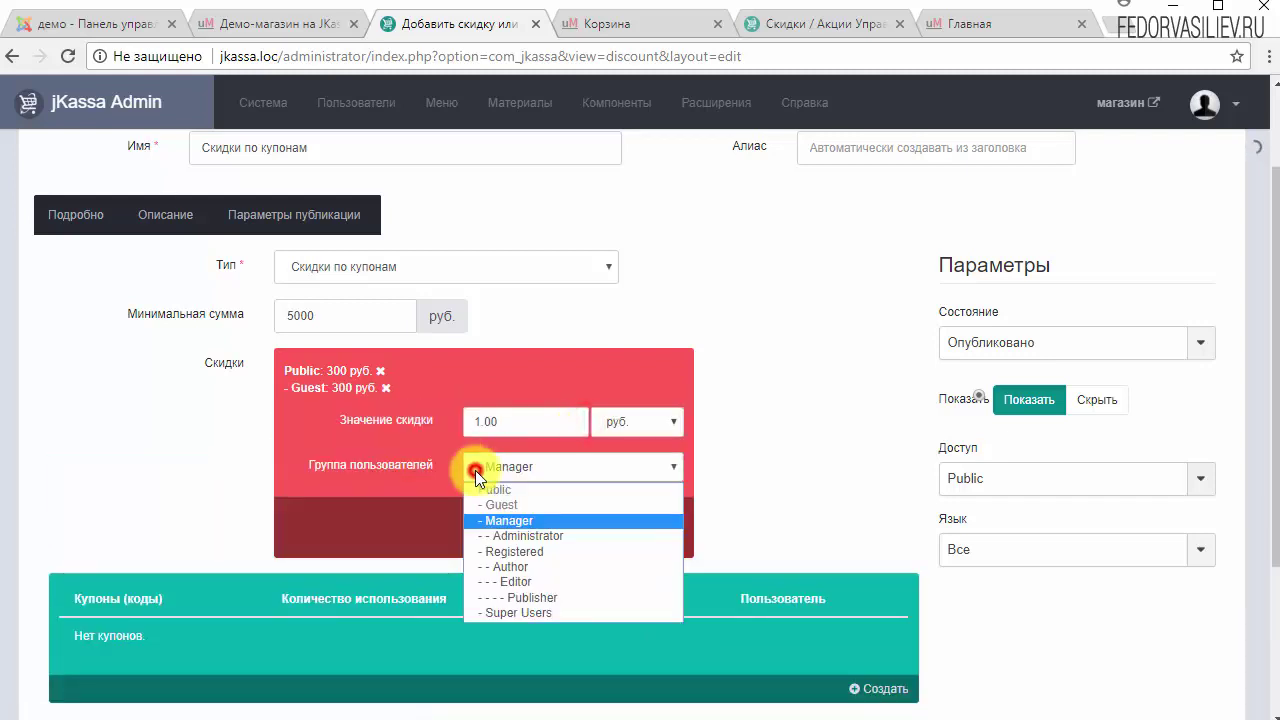
left_click(511, 552)
double_click(524, 421)
type("300")
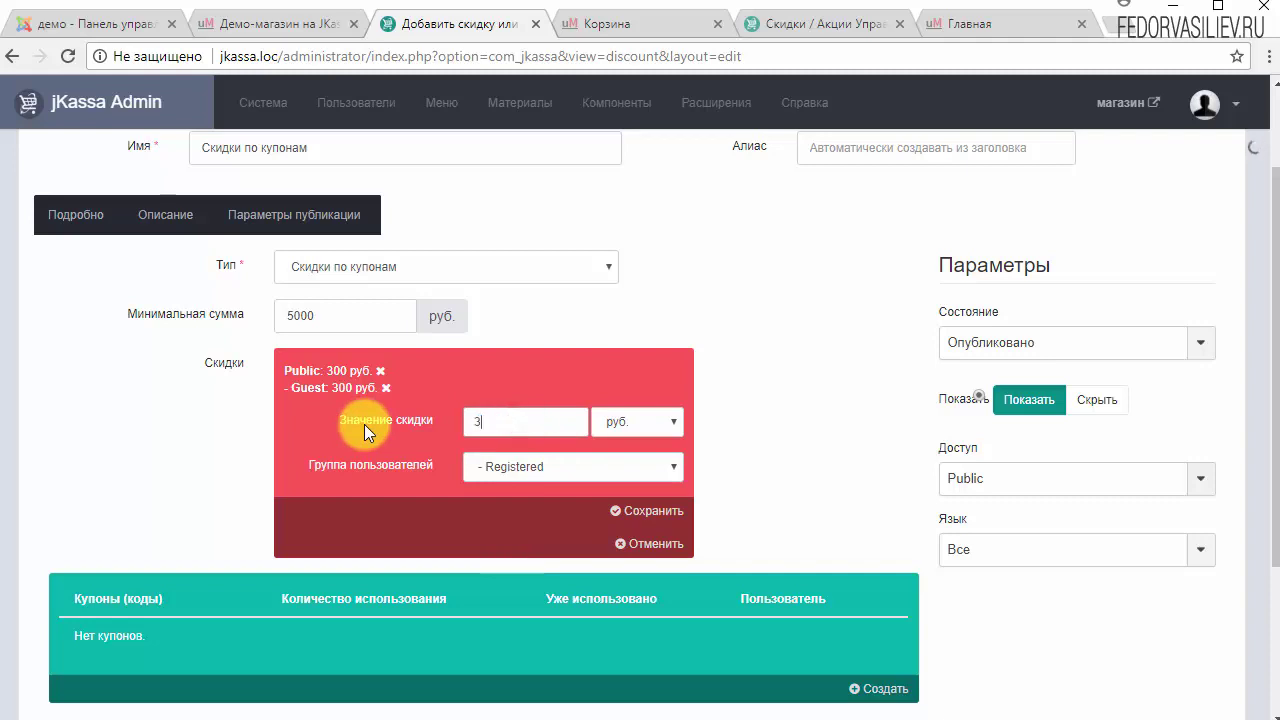
left_click(650, 511)
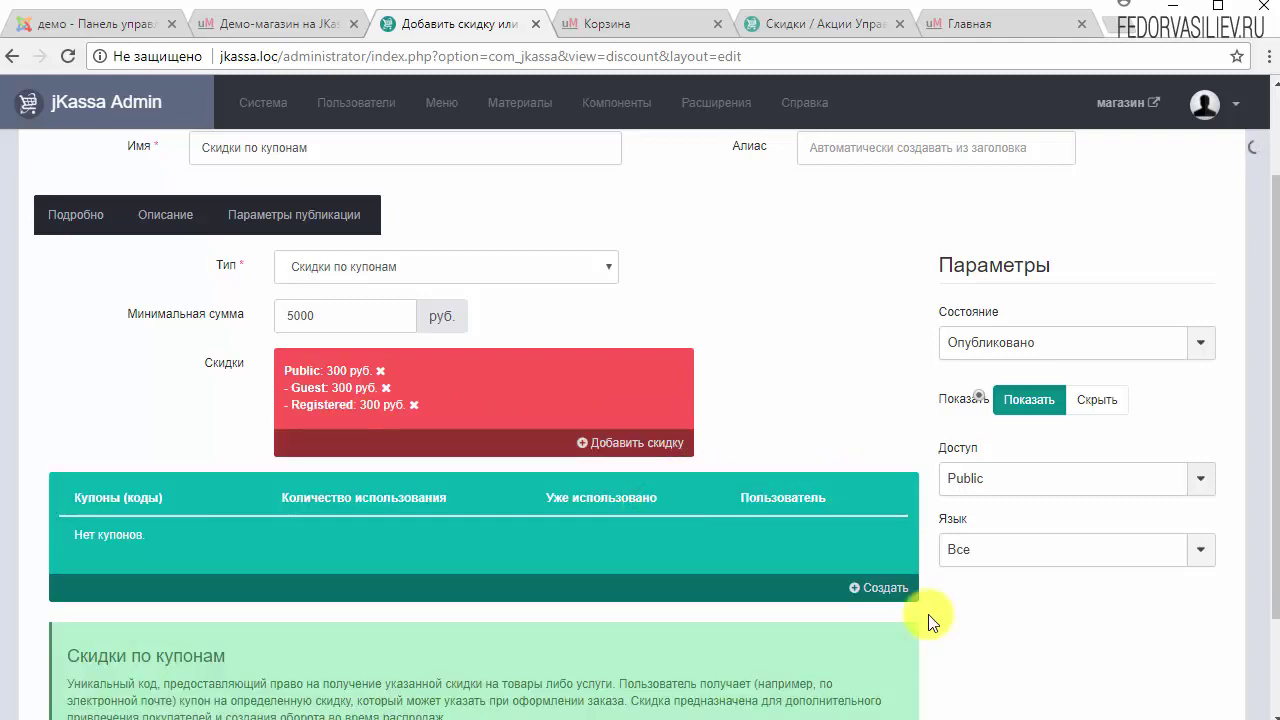
Open the coupon creation form of the discount and switch the adding method to Ввести
scroll(930, 620, "down", 1)
left_click(862, 508)
scroll(792, 482, "down", 1)
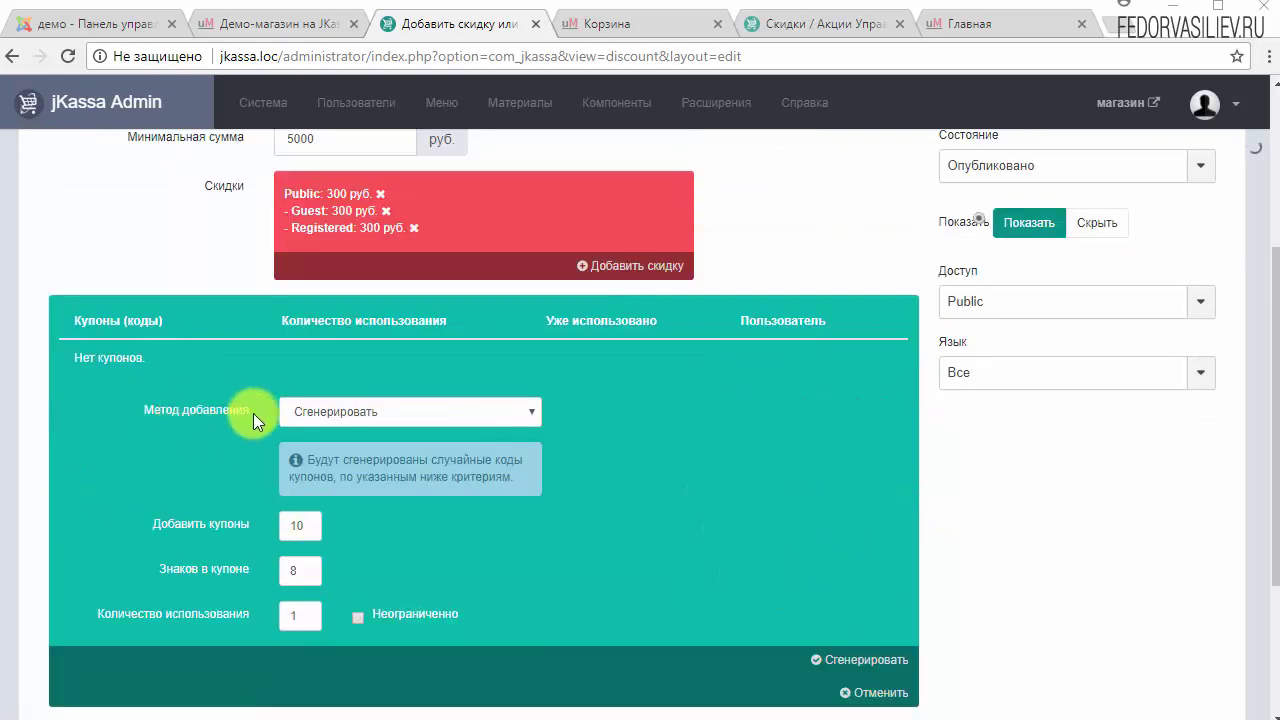
left_click(328, 411)
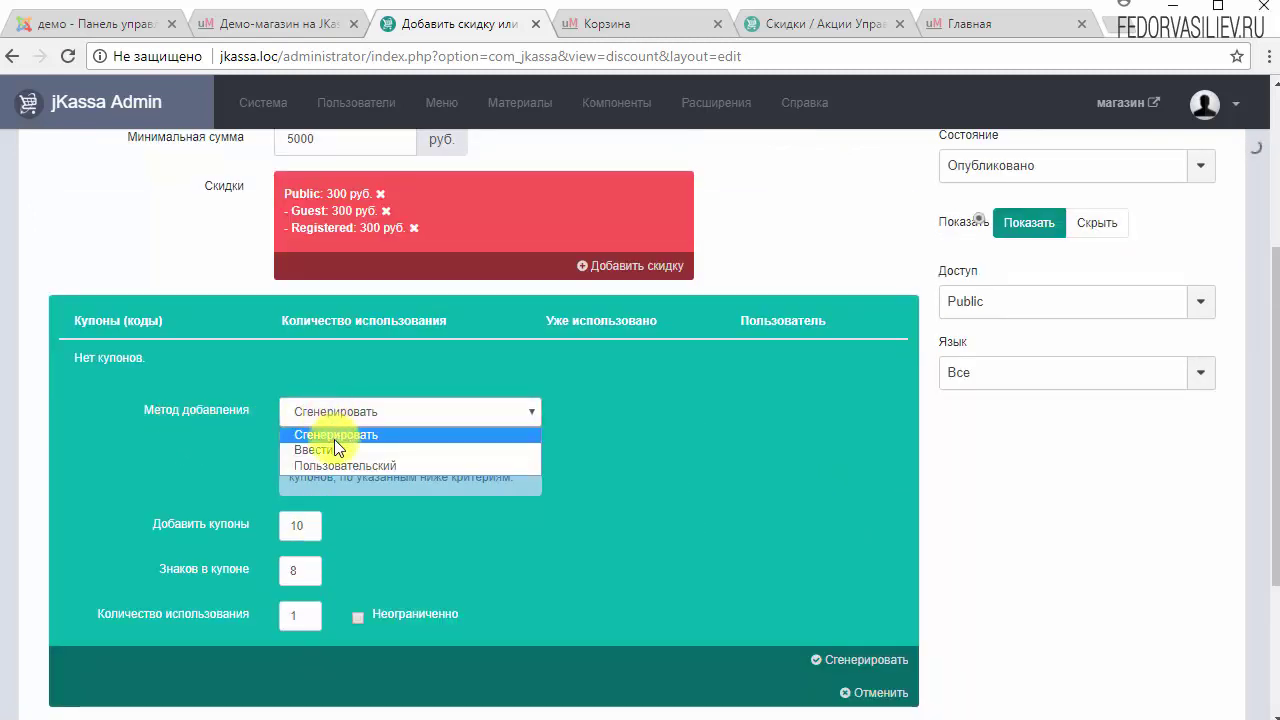
left_click(332, 450)
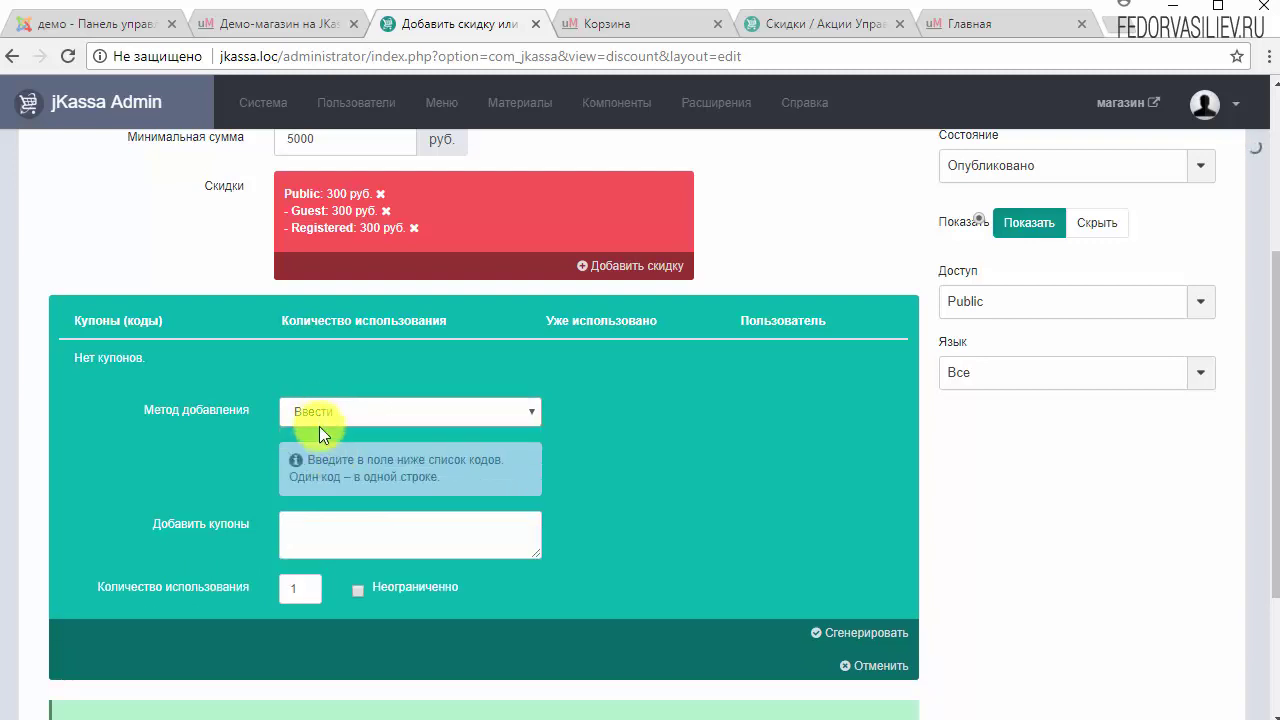
left_click(351, 531)
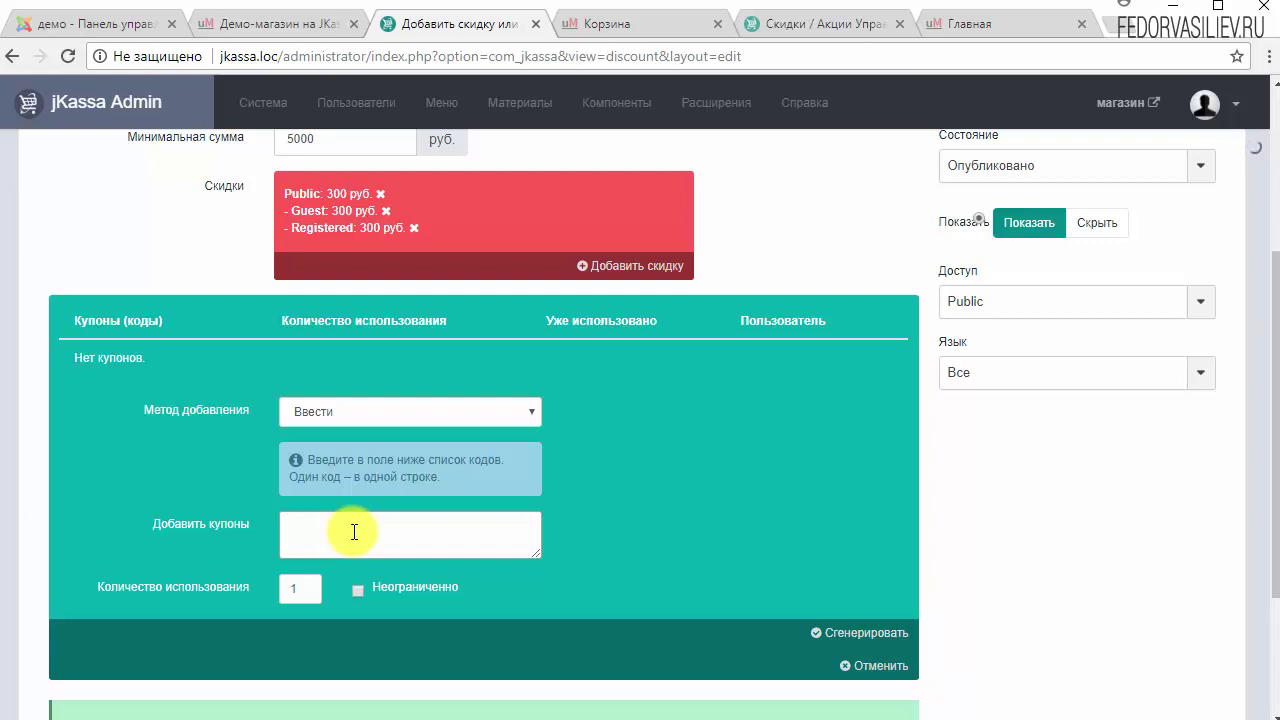
Preview the Пользовательский coupon adding method, then return the method to Сгенерировать
left_click(355, 411)
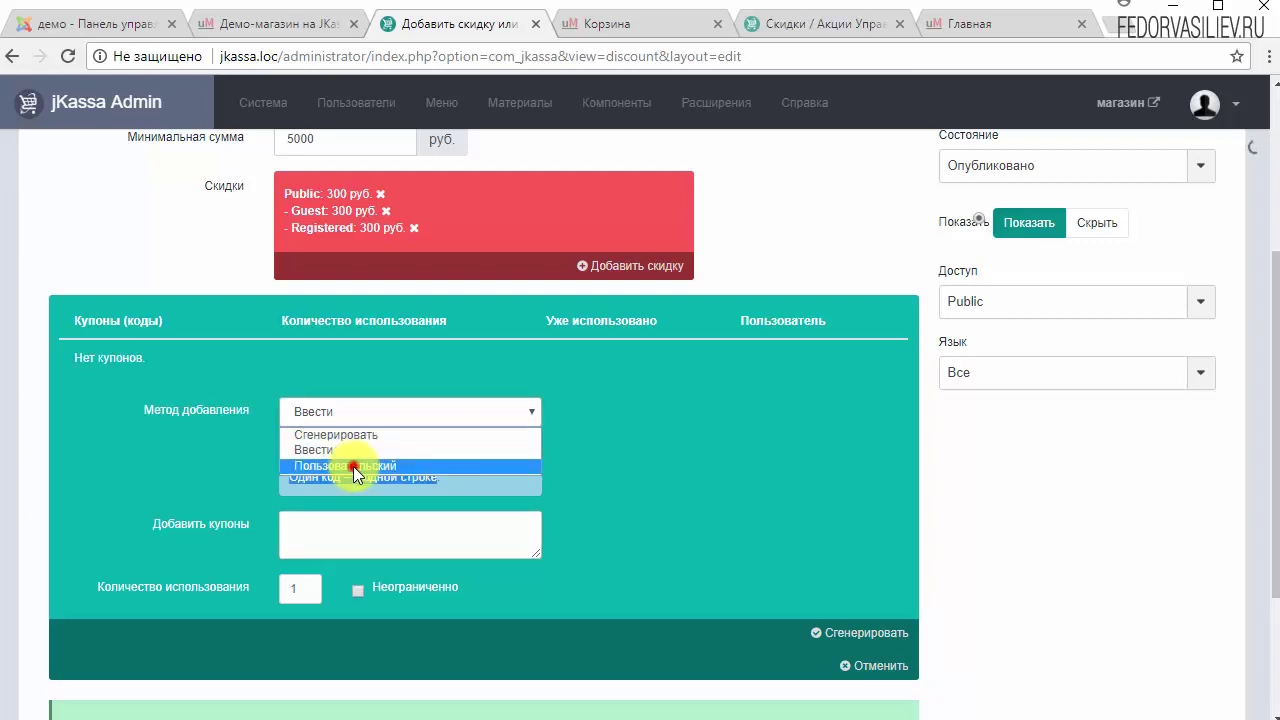
left_click(355, 465)
scroll(674, 436, "down", 1)
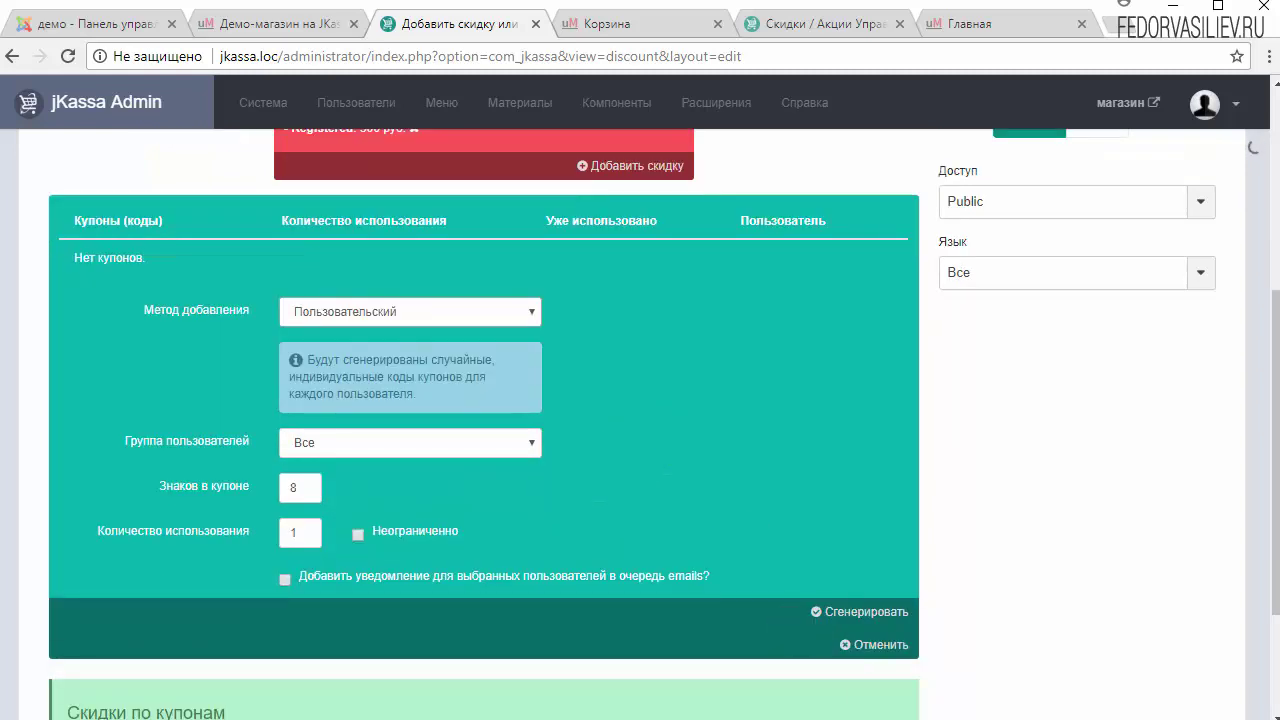
key("Up")
key("Up")
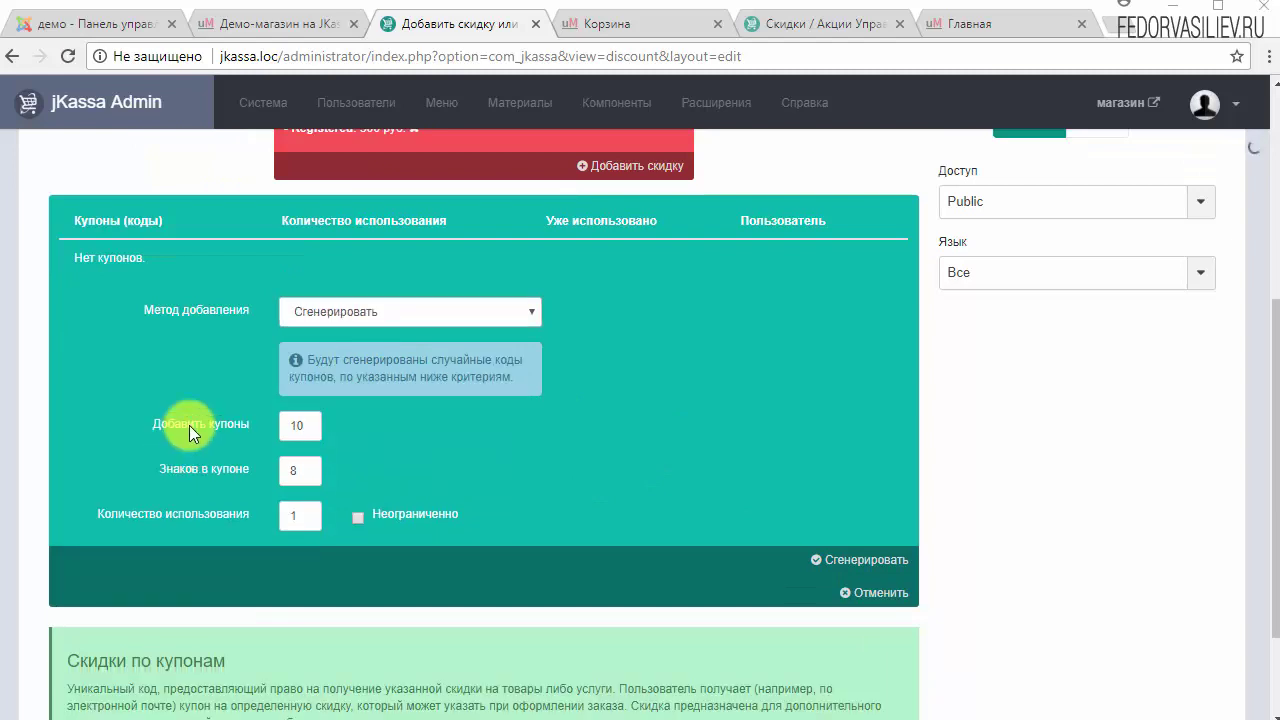
left_click(323, 310)
left_click(323, 310)
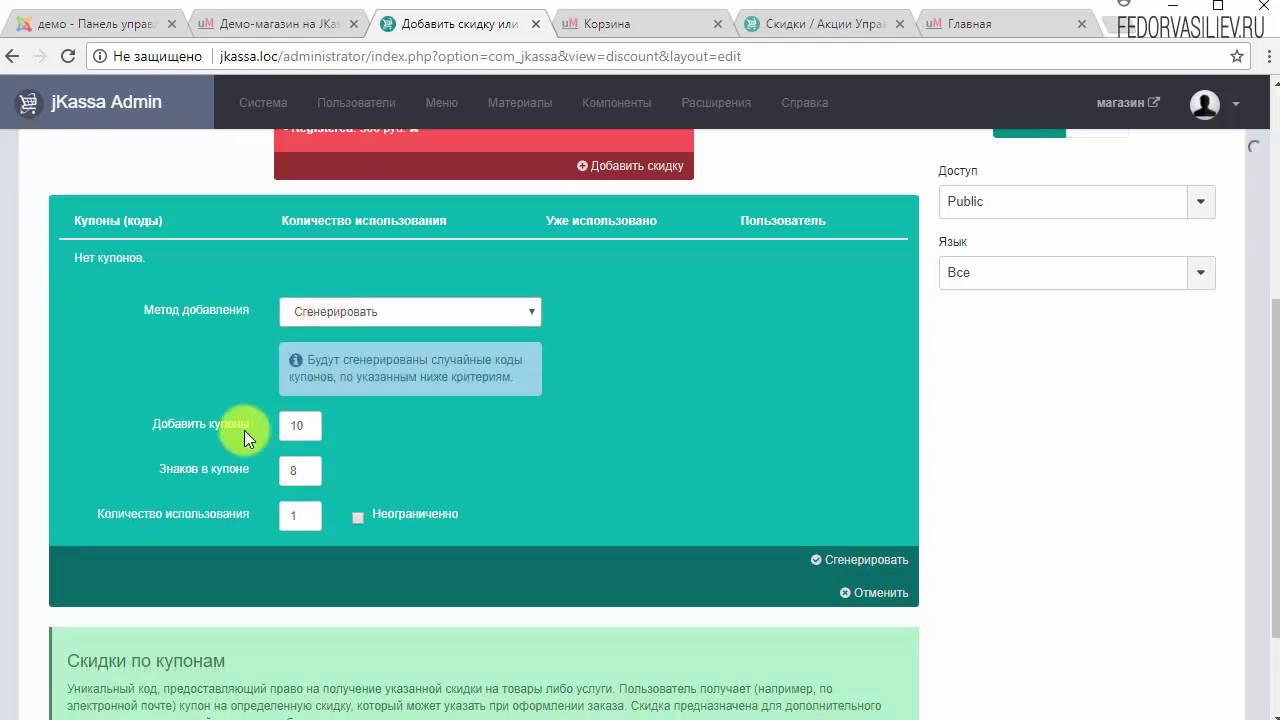
Review the coupon quantity and characters-per-coupon settings, and try the Неограниченно usage option on and off
double_click(312, 426)
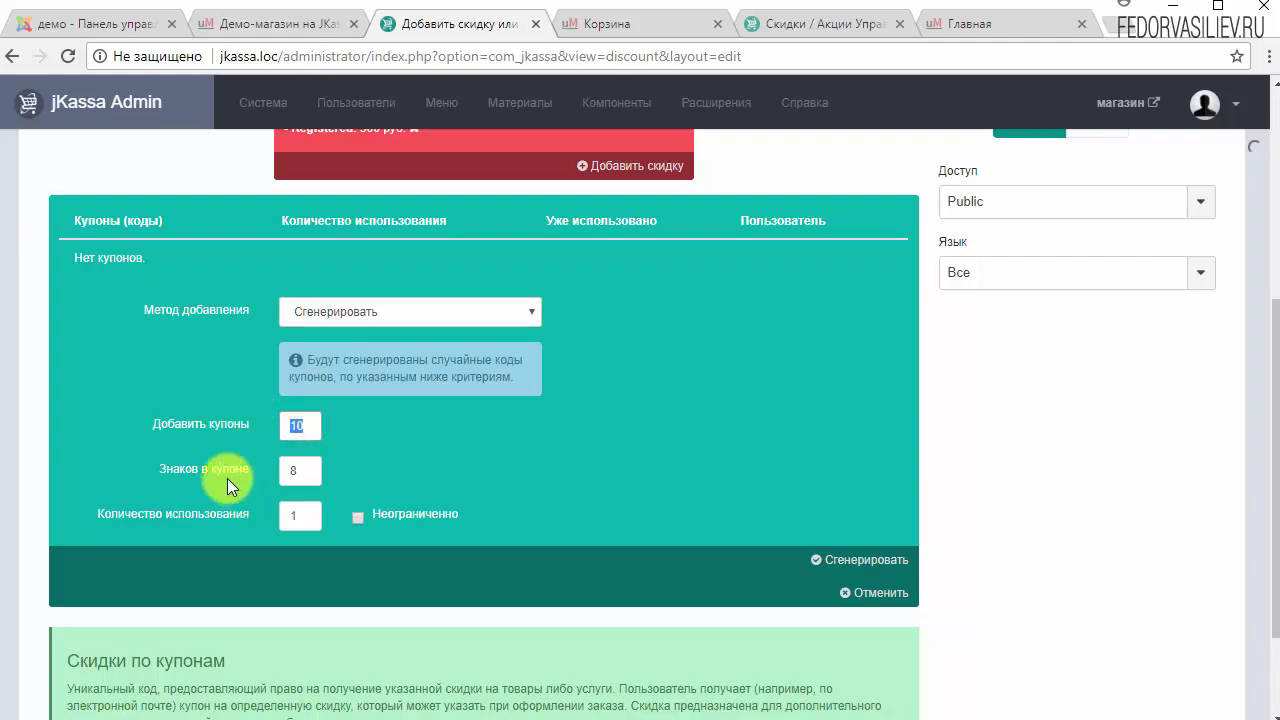
double_click(295, 470)
double_click(311, 472)
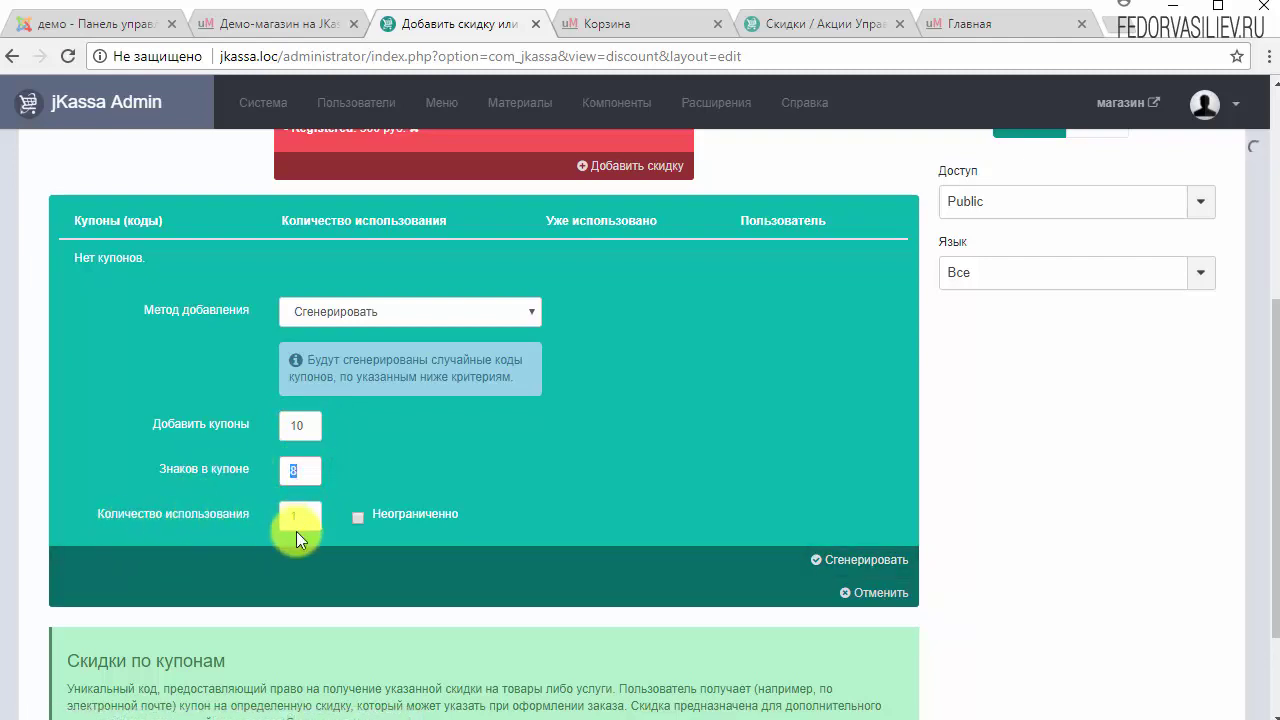
left_click(357, 518)
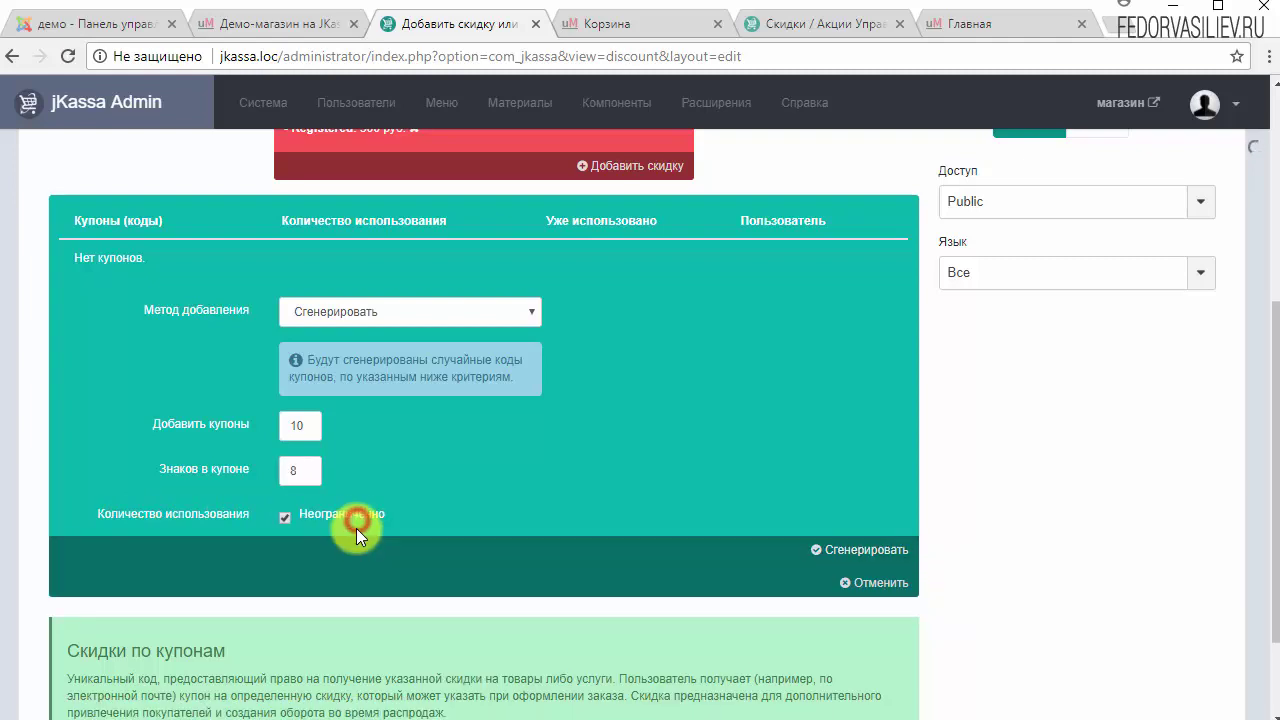
left_click(285, 518)
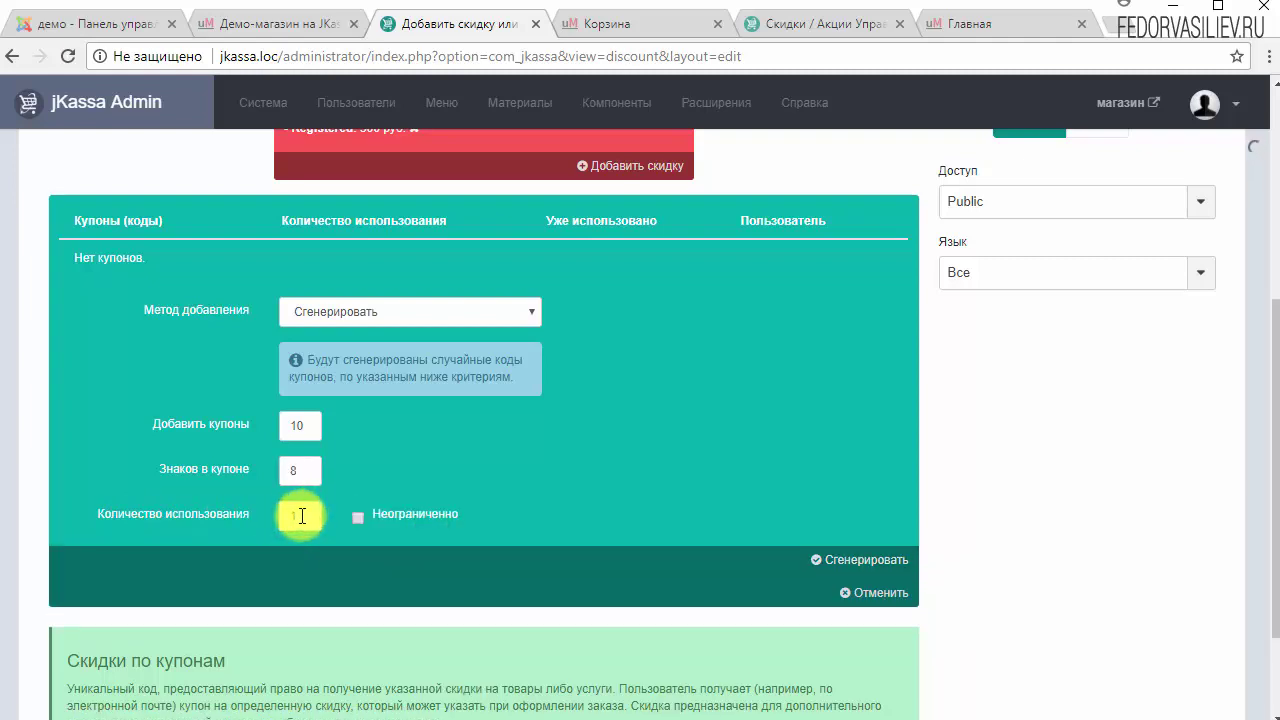
Try to generate coupons with the Пользовательский method for all user groups, adding notifications for the selected users to the email queue
left_click(348, 314)
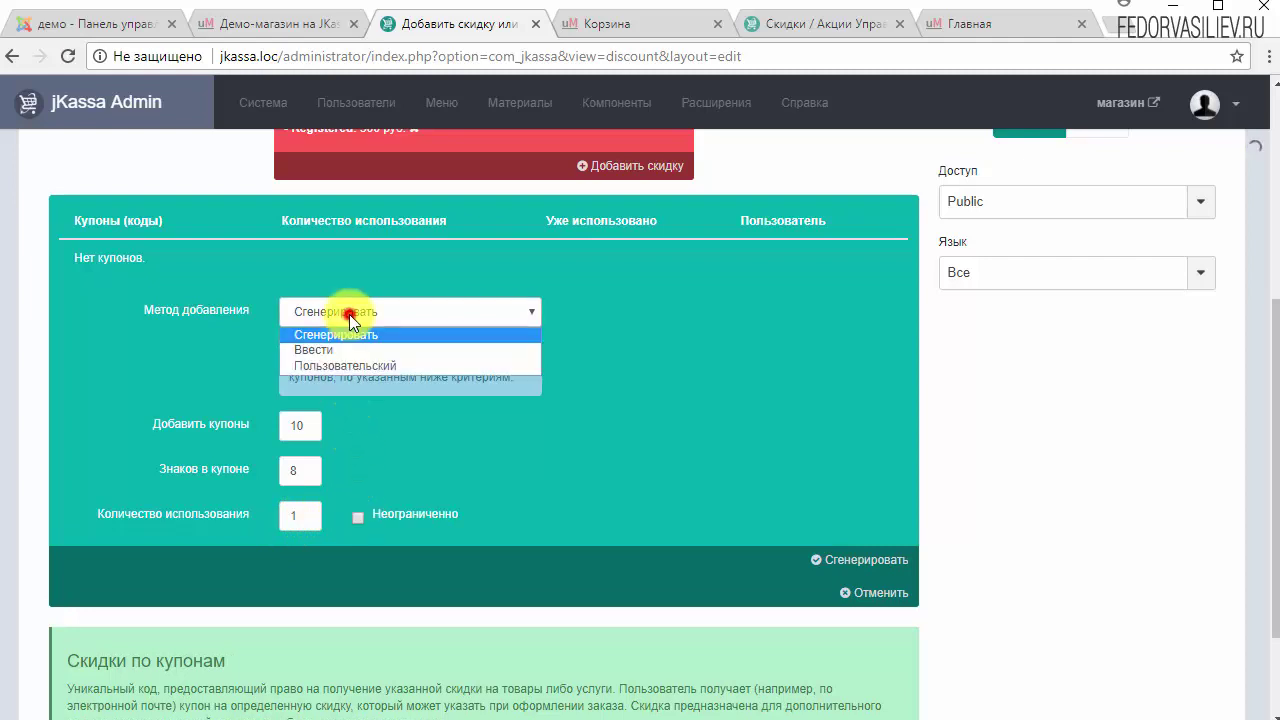
left_click(330, 366)
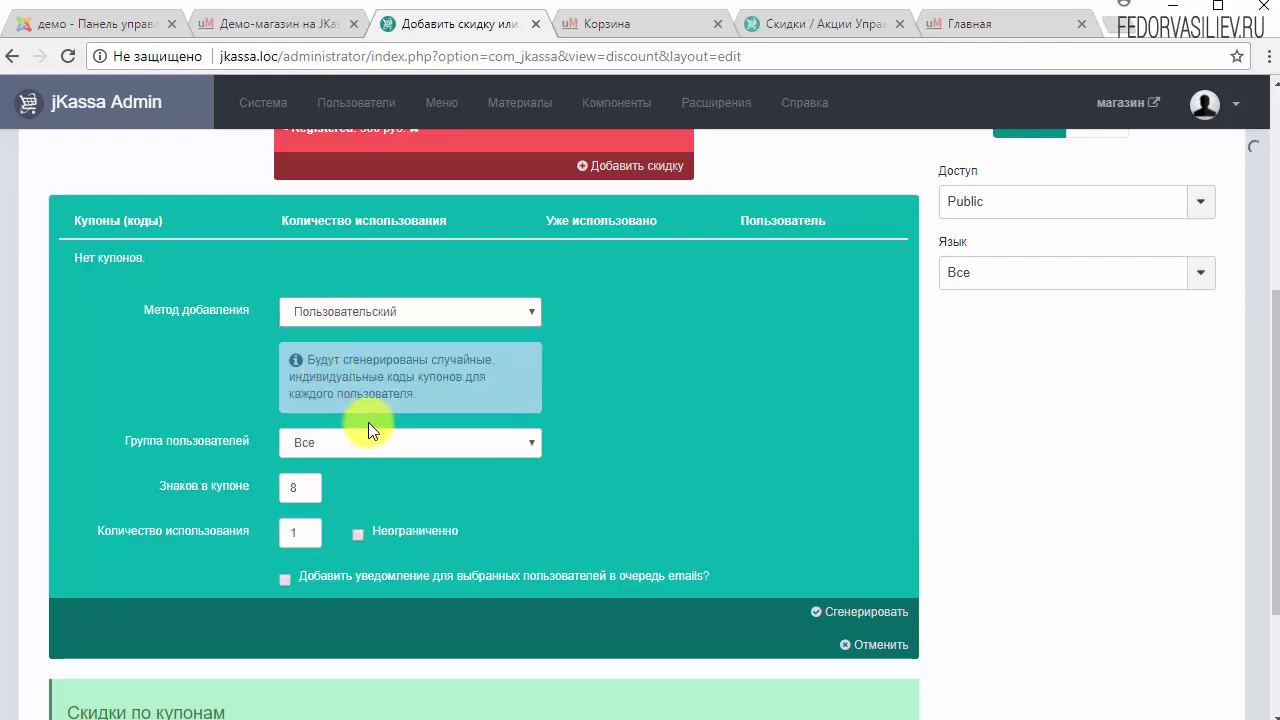
left_click(428, 440)
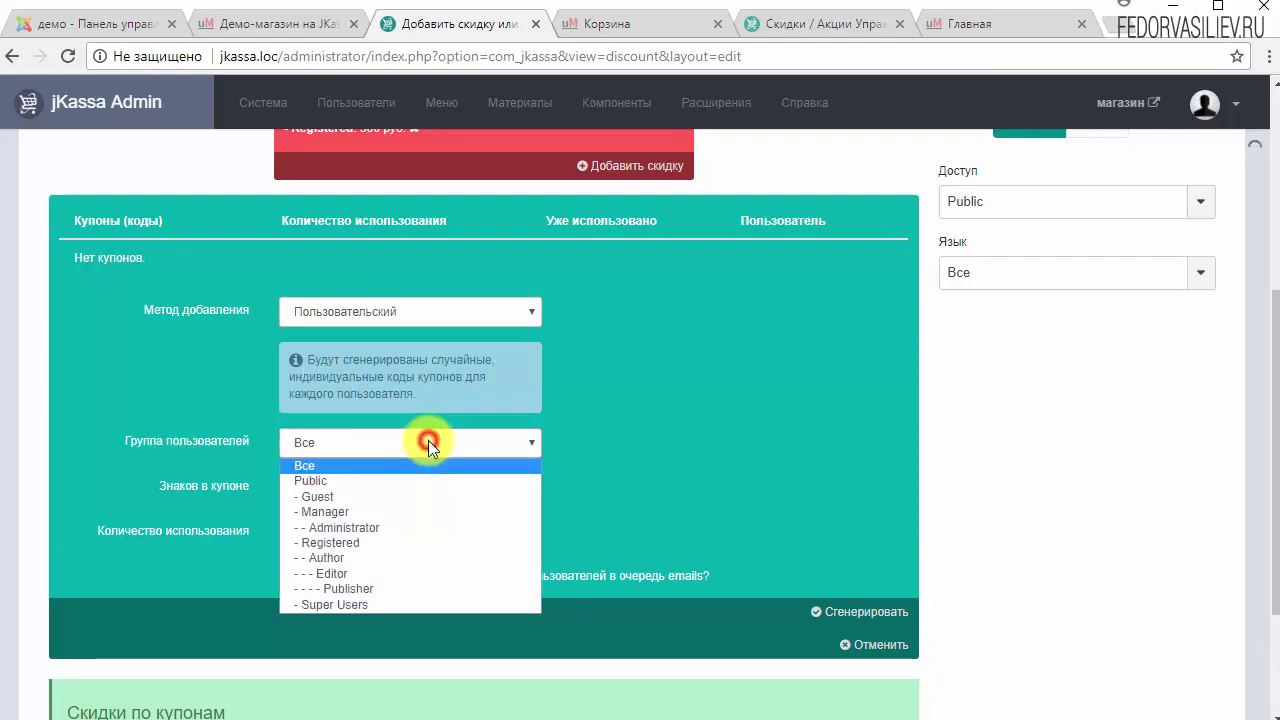
left_click(626, 449)
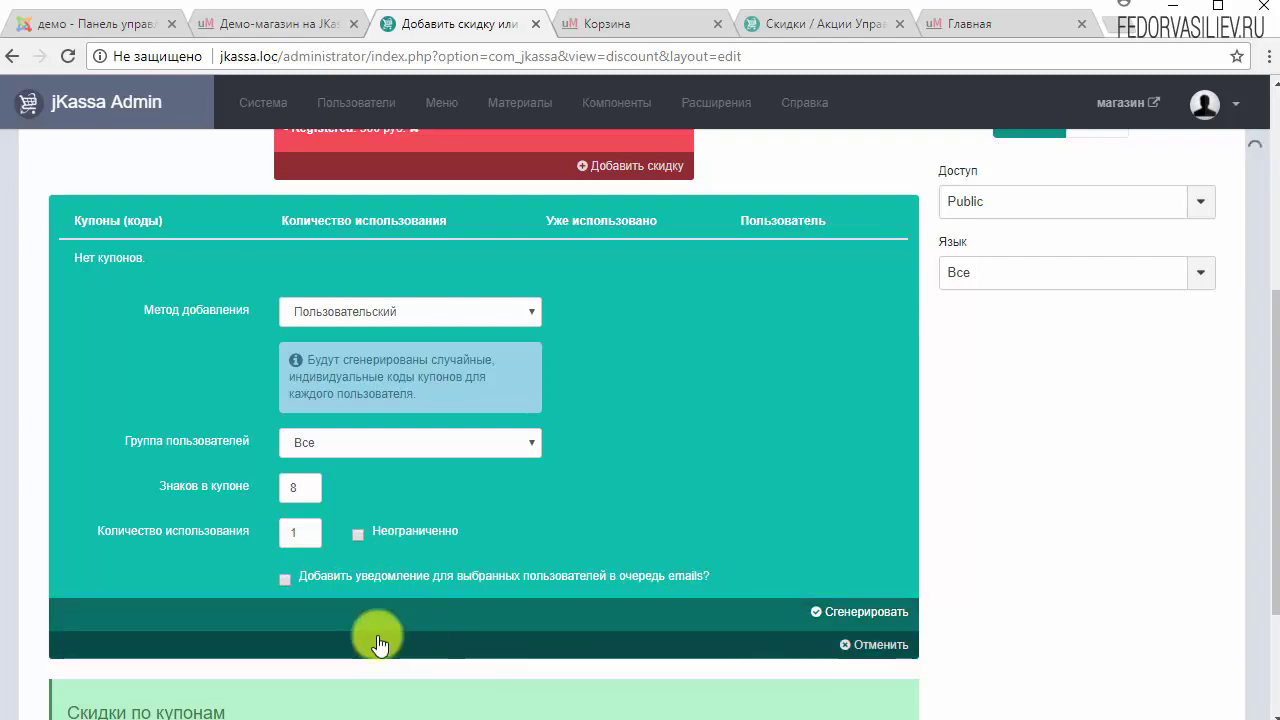
left_click(284, 580)
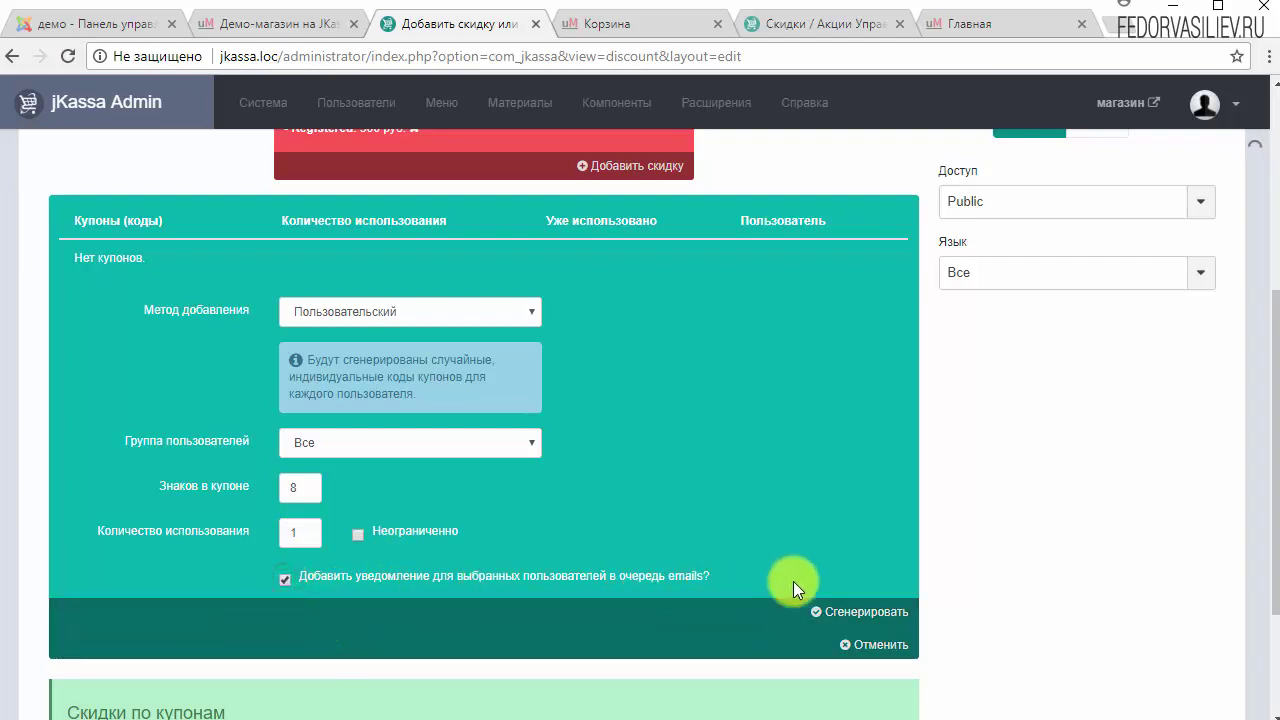
left_click(845, 612)
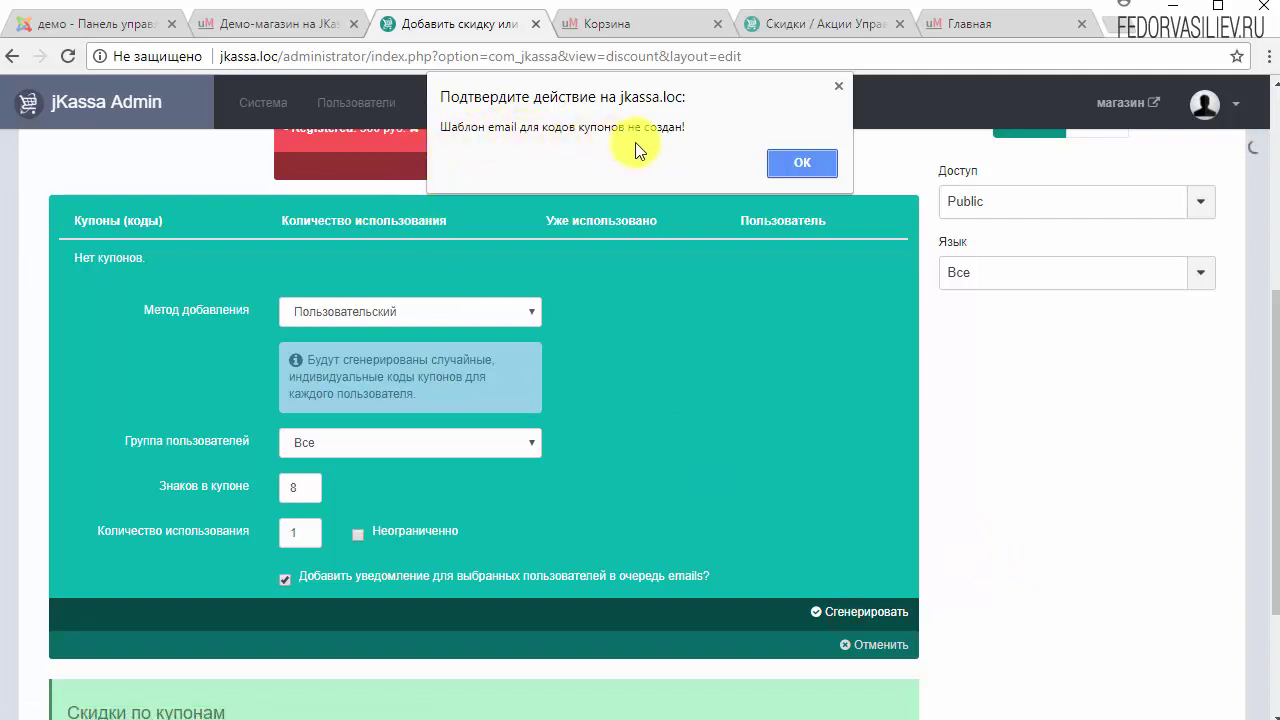
left_click(825, 164)
Try to save and close the discount without any coupons, then cancel its creation
scroll(763, 431, "up", 3)
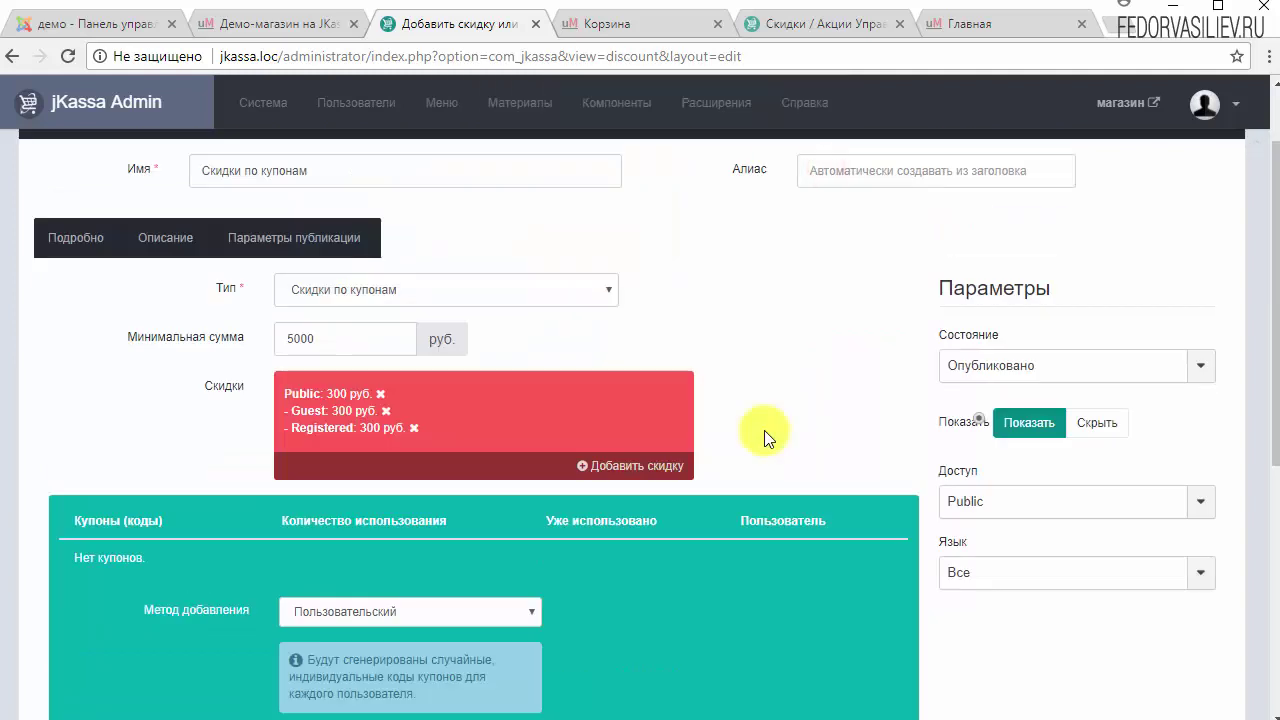
scroll(175, 245, "up", 1)
left_click(180, 216)
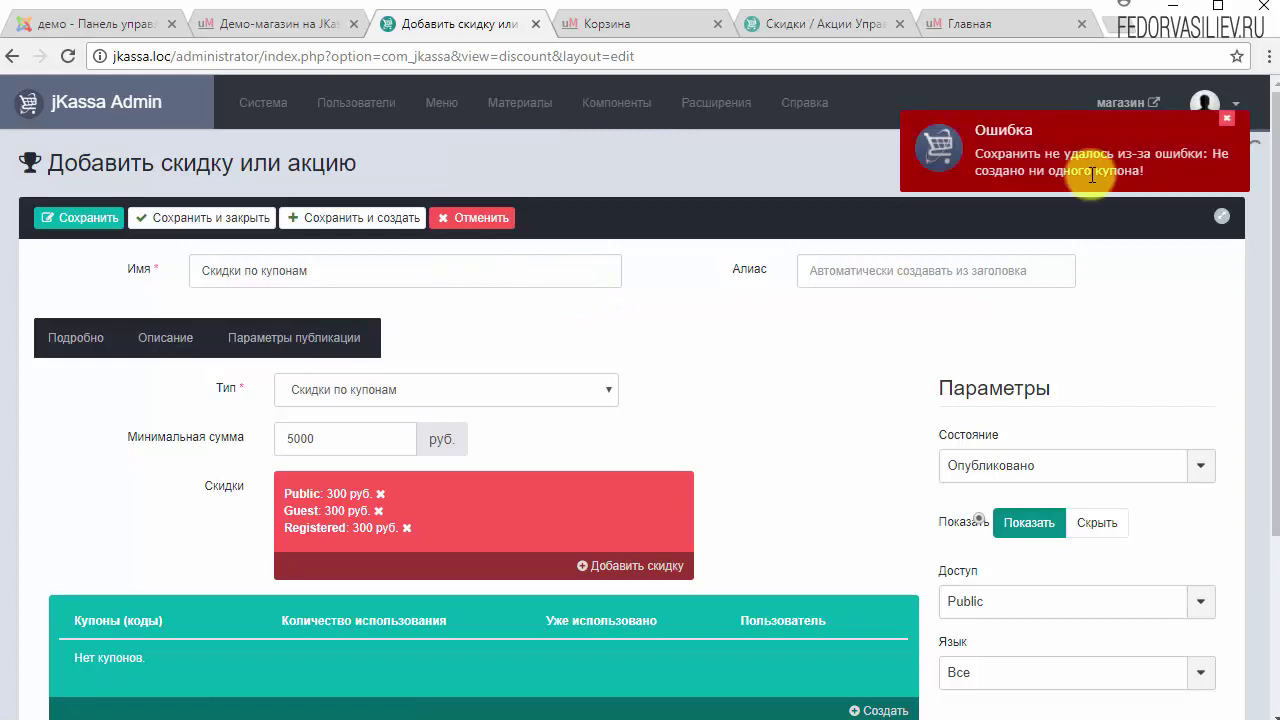
left_click(478, 219)
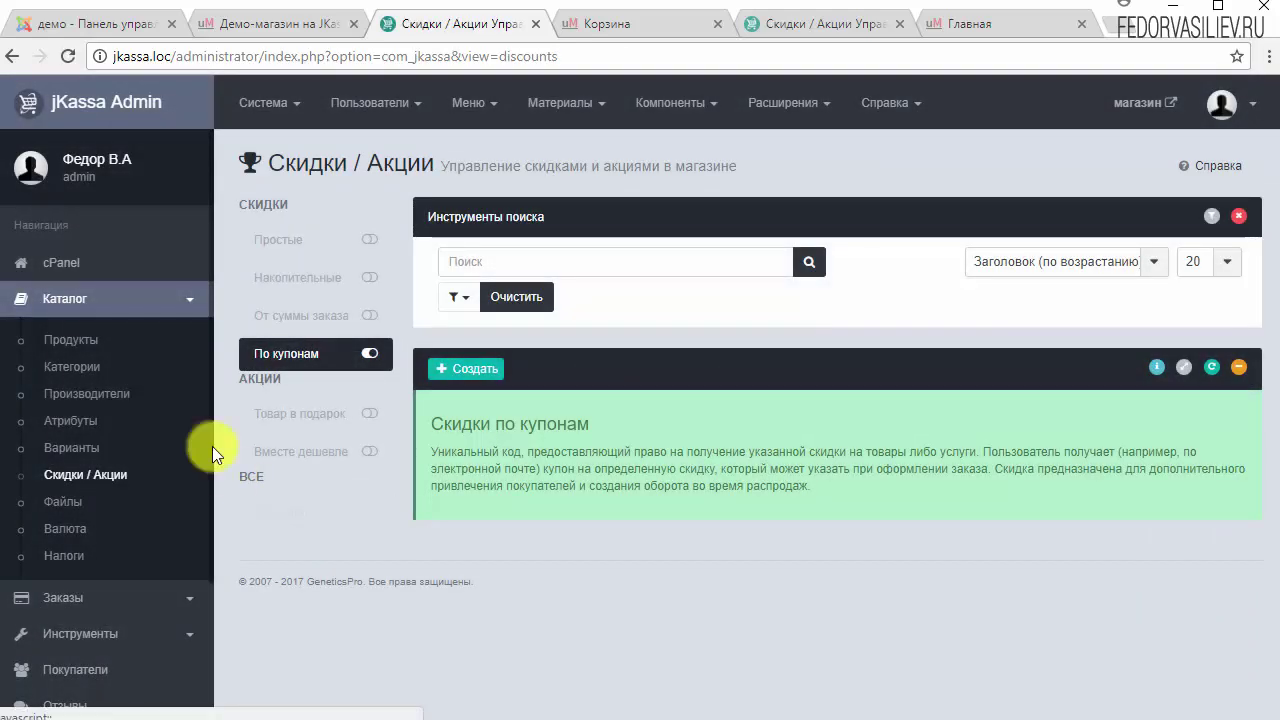
Open the shop's Шаблоны email list, check its existing templates and start a new email template
left_click(115, 634)
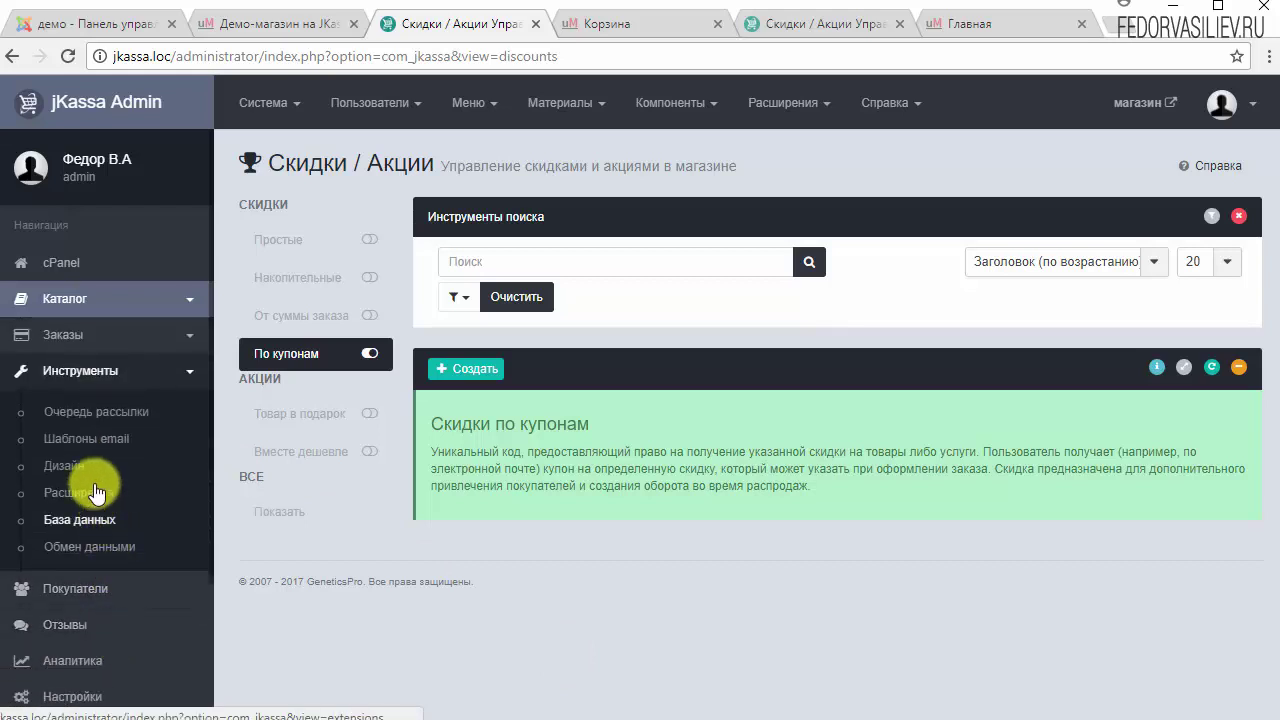
left_click(98, 440)
scroll(549, 549, "down", 1)
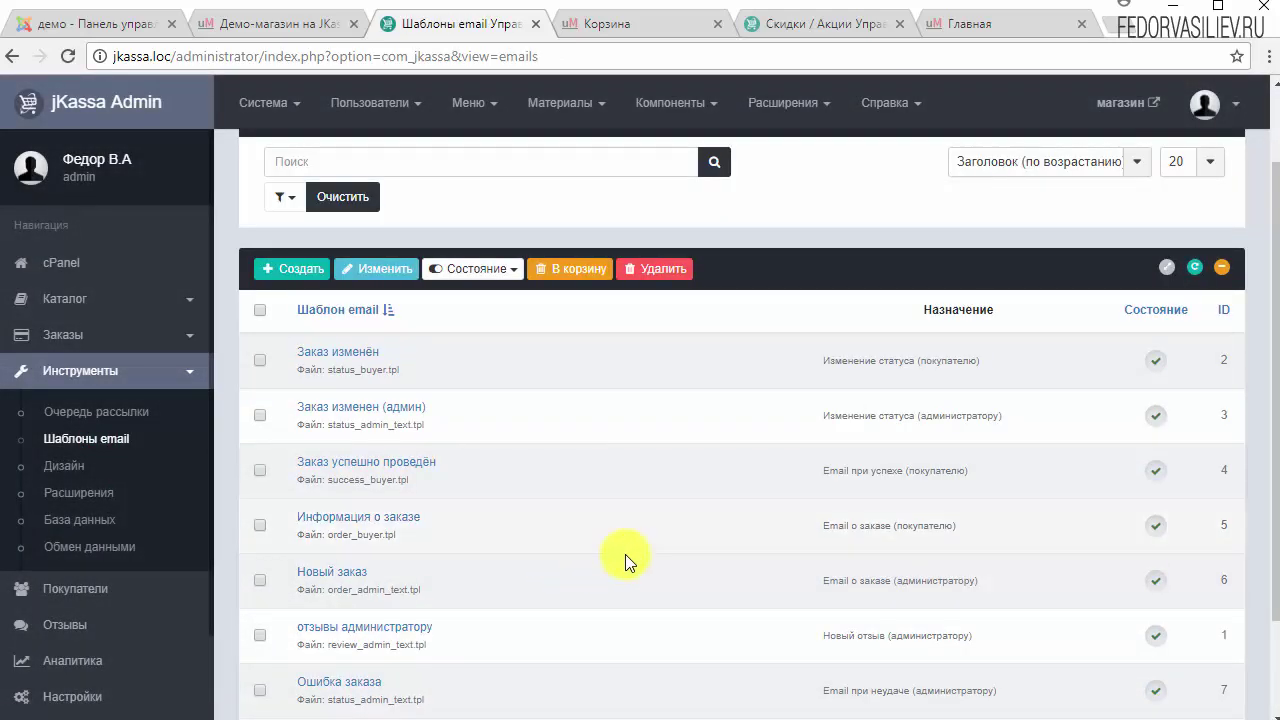
scroll(620, 543, "down", 2)
scroll(598, 540, "up", 1)
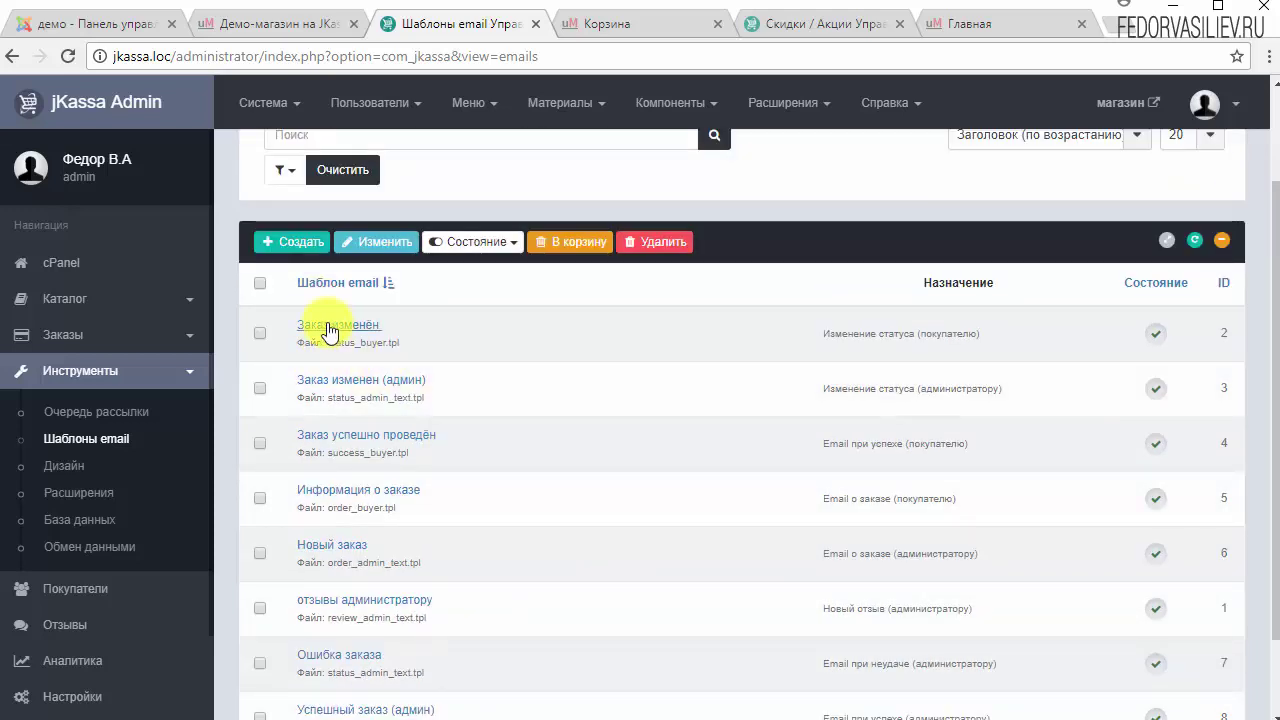
left_click(280, 242)
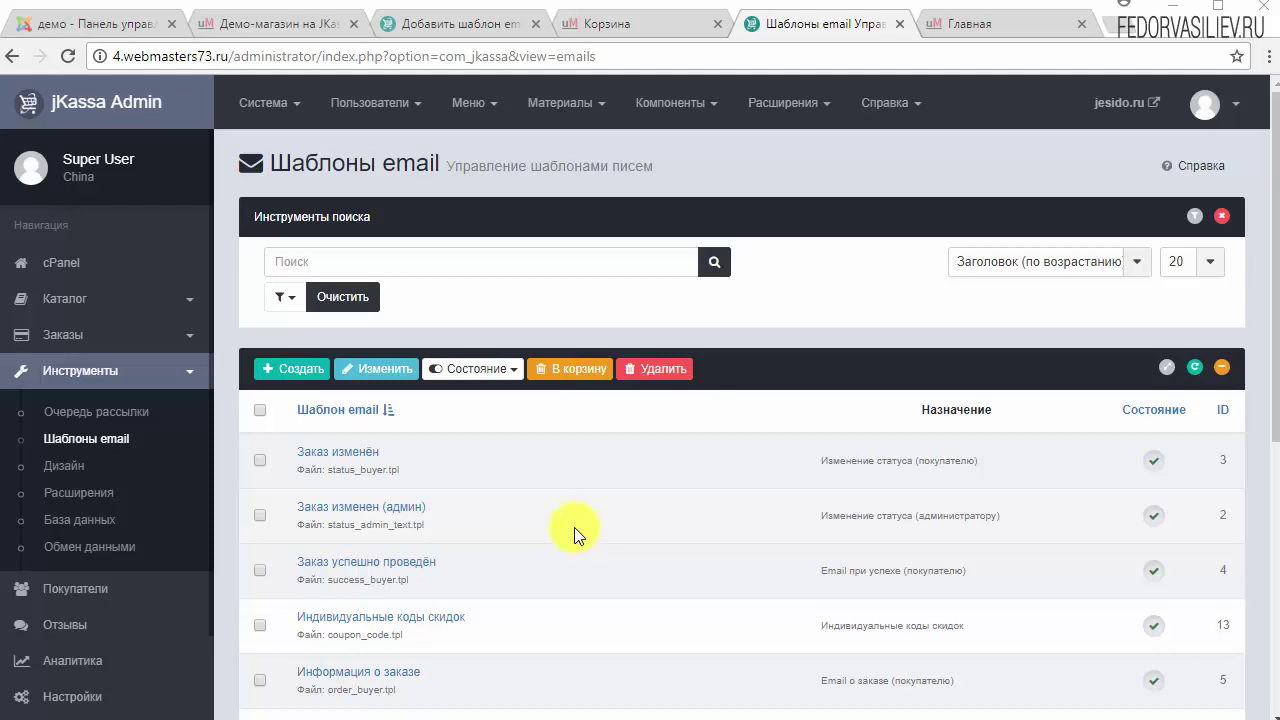
In the 4.webmasters73.ru admin's email template list, open the Индивидуальные коды скидок template as a reference
left_click(189, 62)
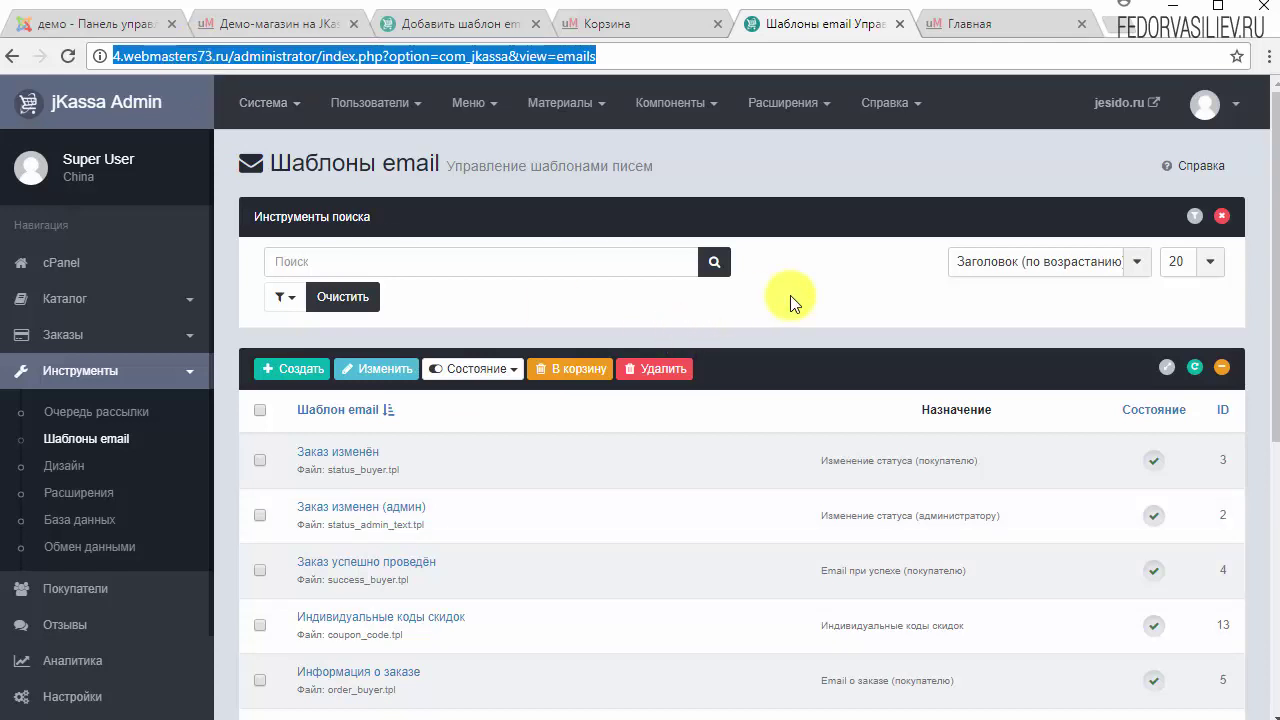
scroll(790, 296, "down", 2)
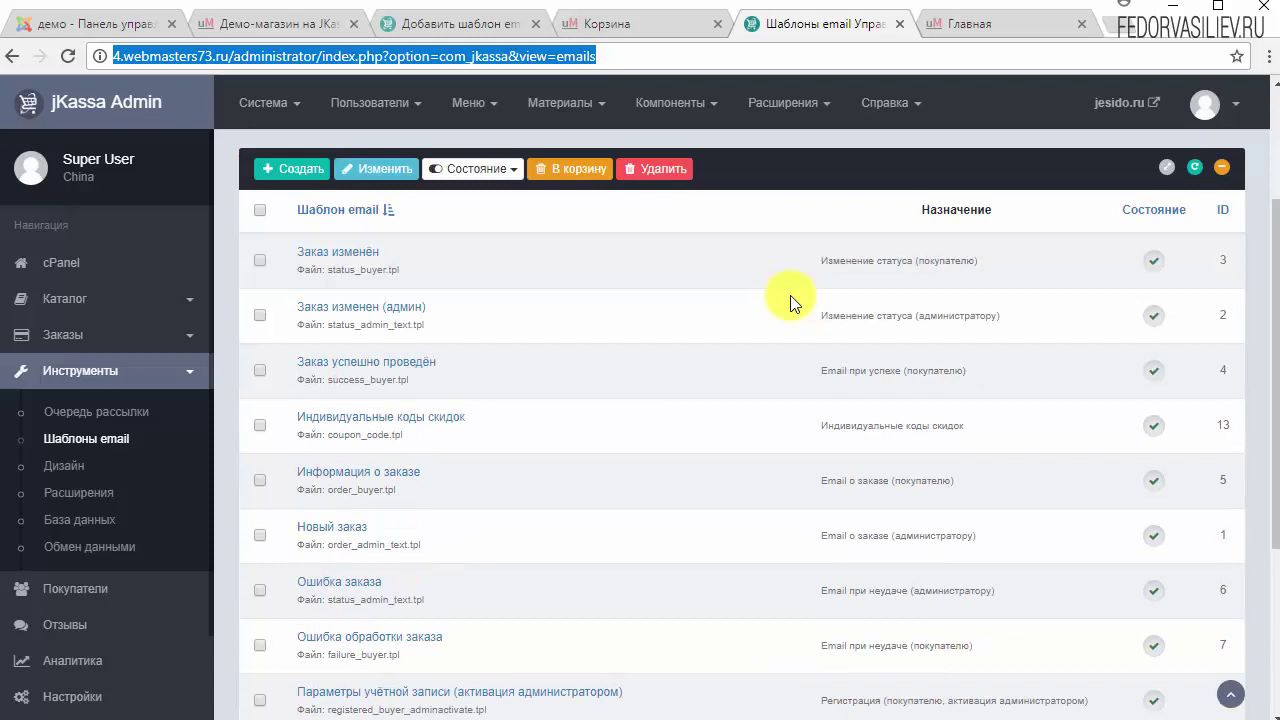
scroll(790, 295, "up", 2)
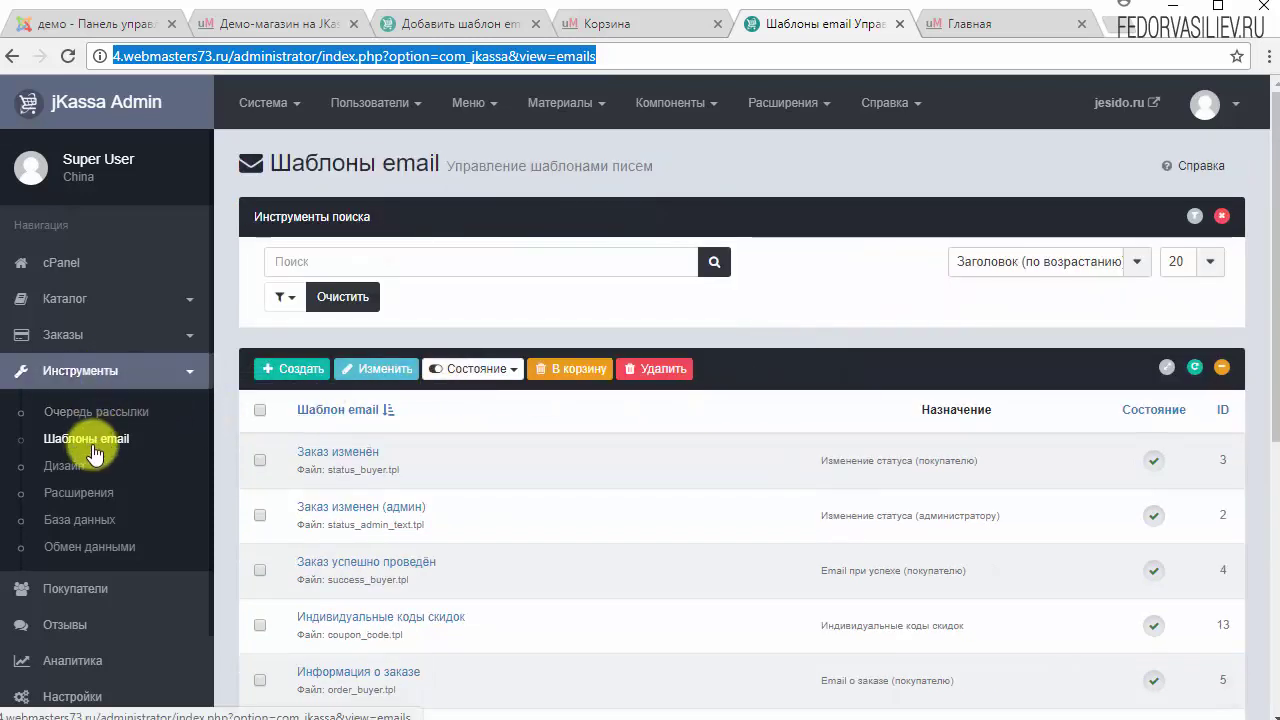
scroll(744, 445, "down", 1)
scroll(740, 438, "down", 1)
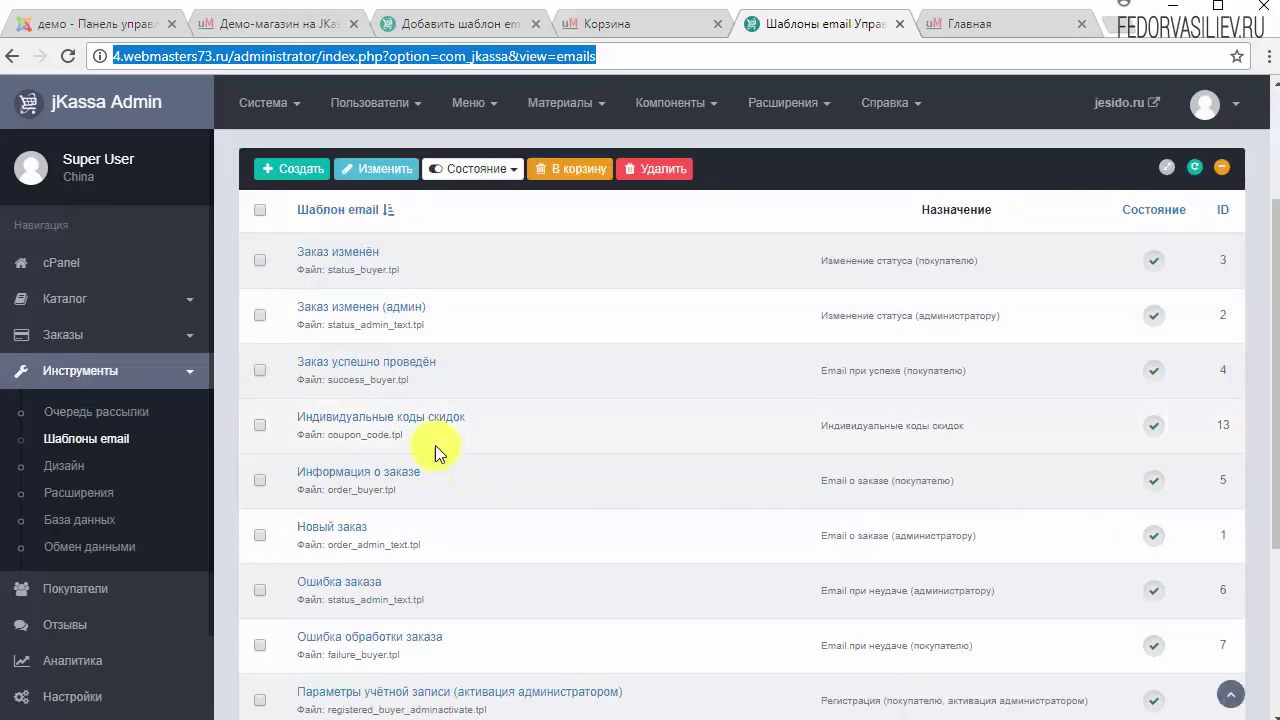
left_click(365, 425)
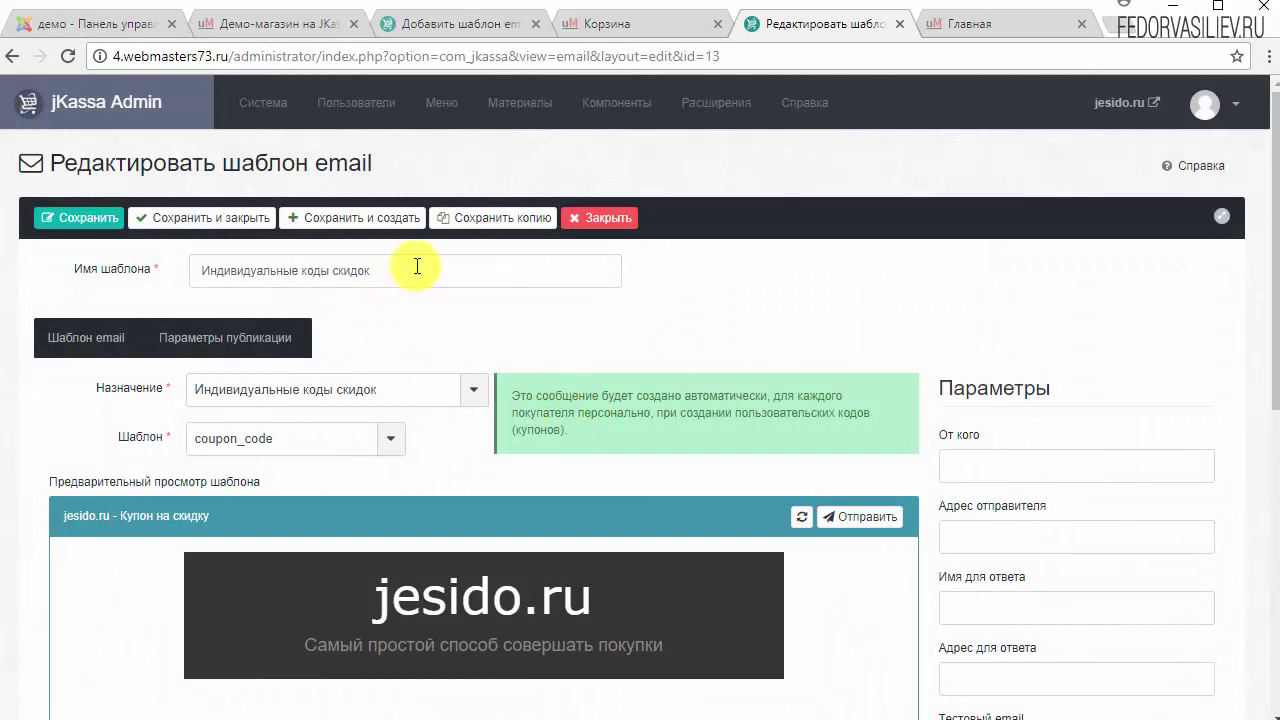
Examine the reference template's purpose setting, its template file choices and the preview of the coupon email
scroll(464, 310, "down", 1)
left_click(474, 290)
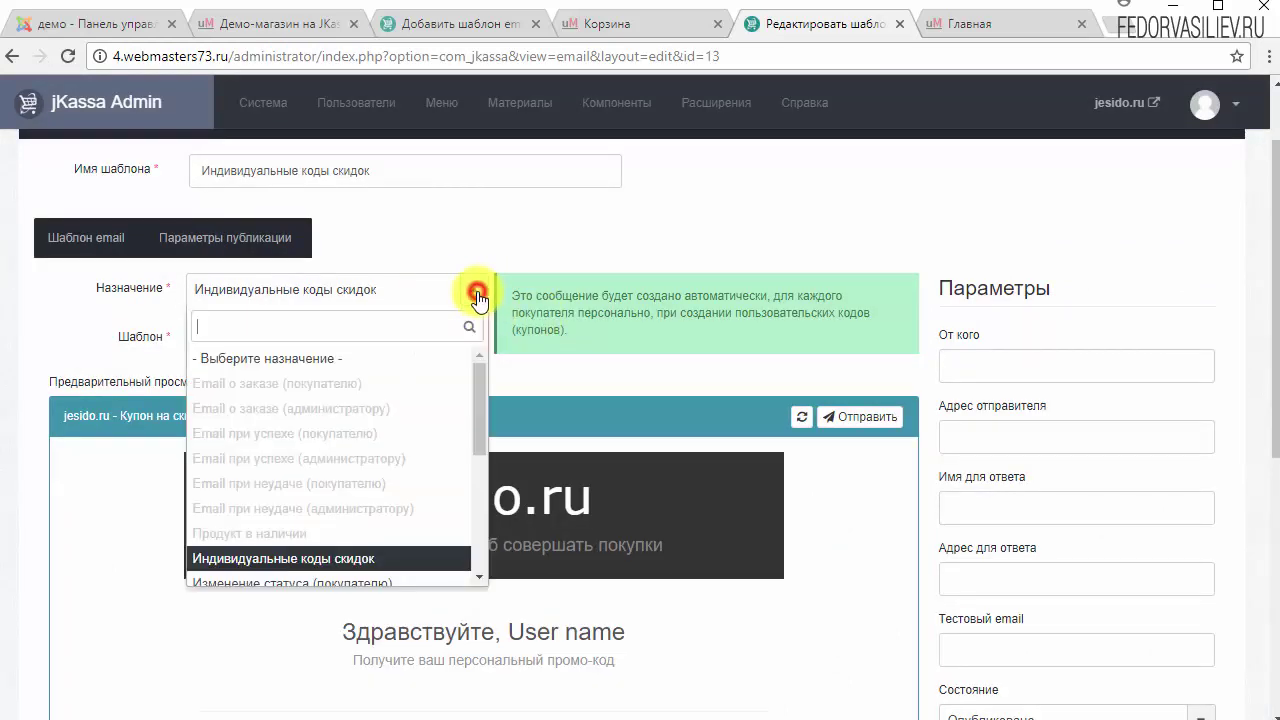
left_click(472, 294)
left_click(157, 350)
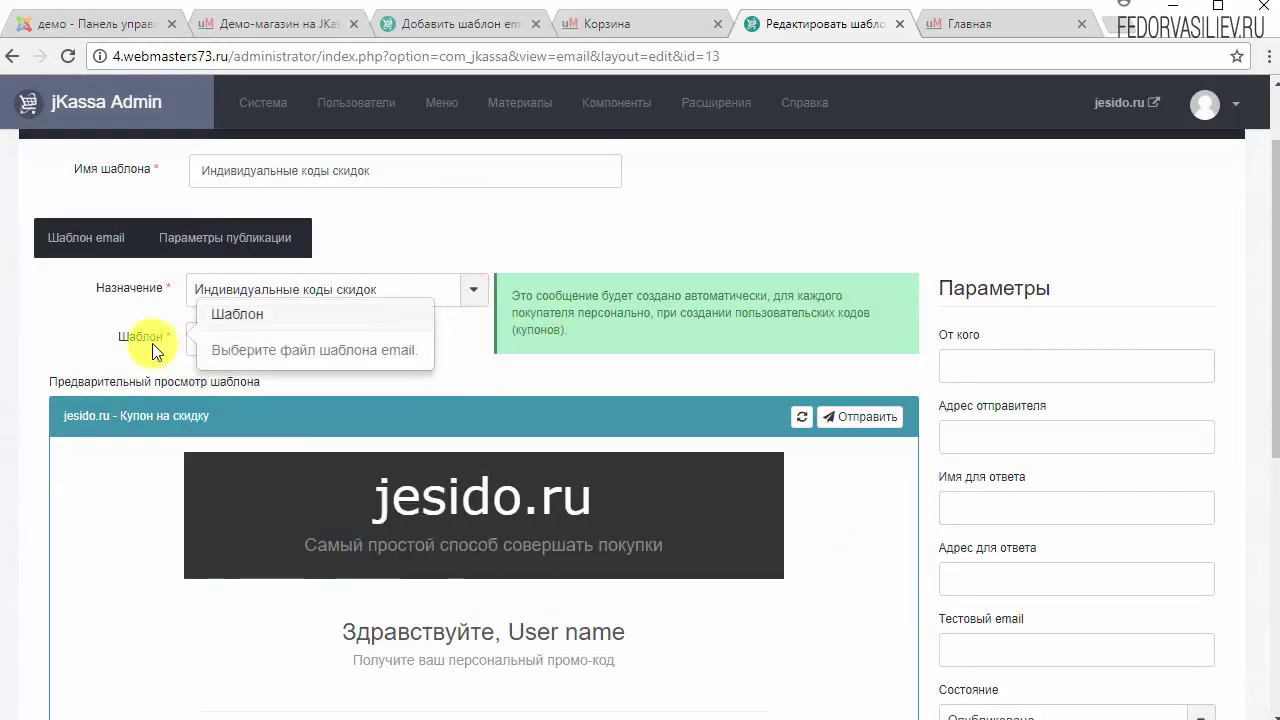
left_click(251, 343)
left_click(229, 337)
left_click(396, 345)
left_click(396, 343)
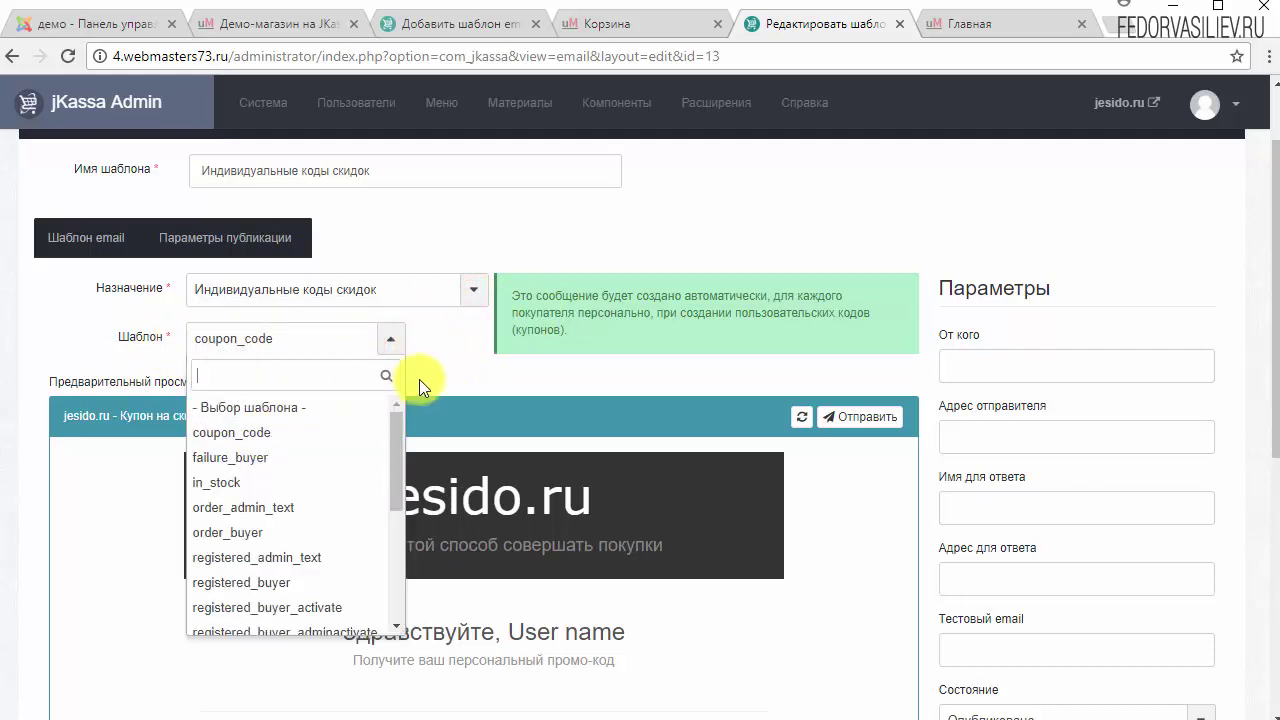
left_click(457, 354)
scroll(499, 338, "down", 5)
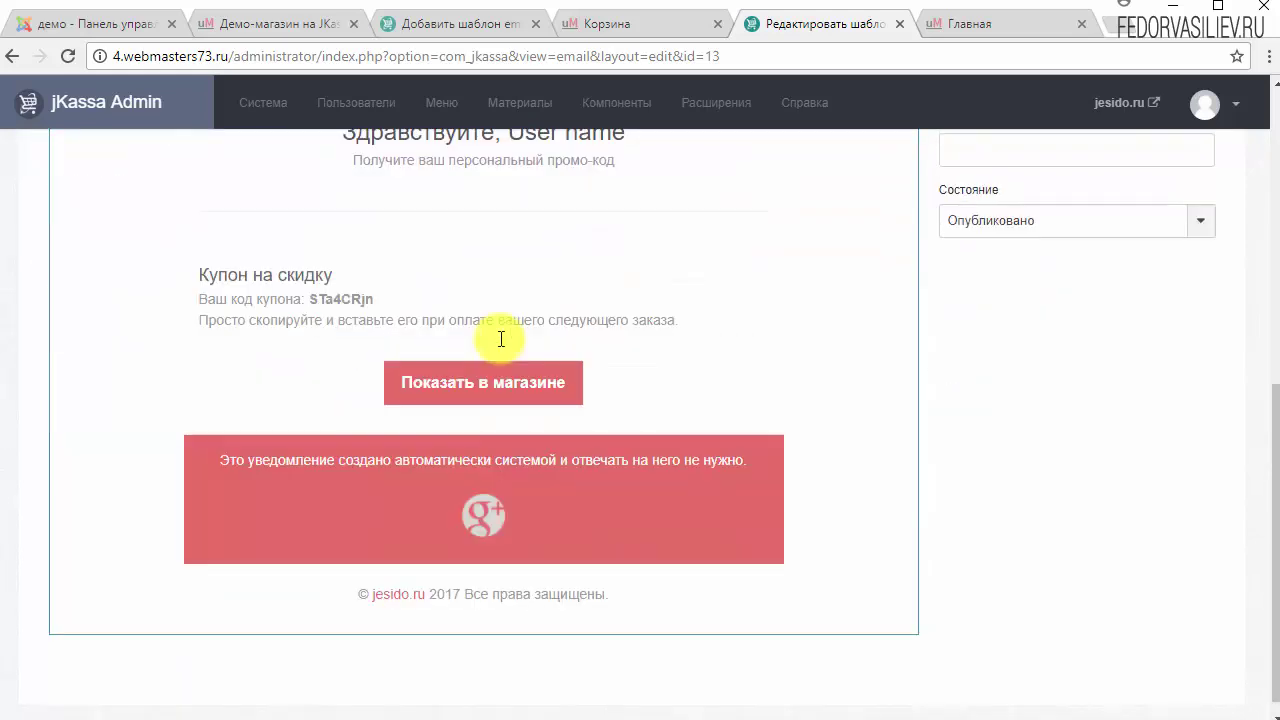
scroll(501, 339, "up", 5)
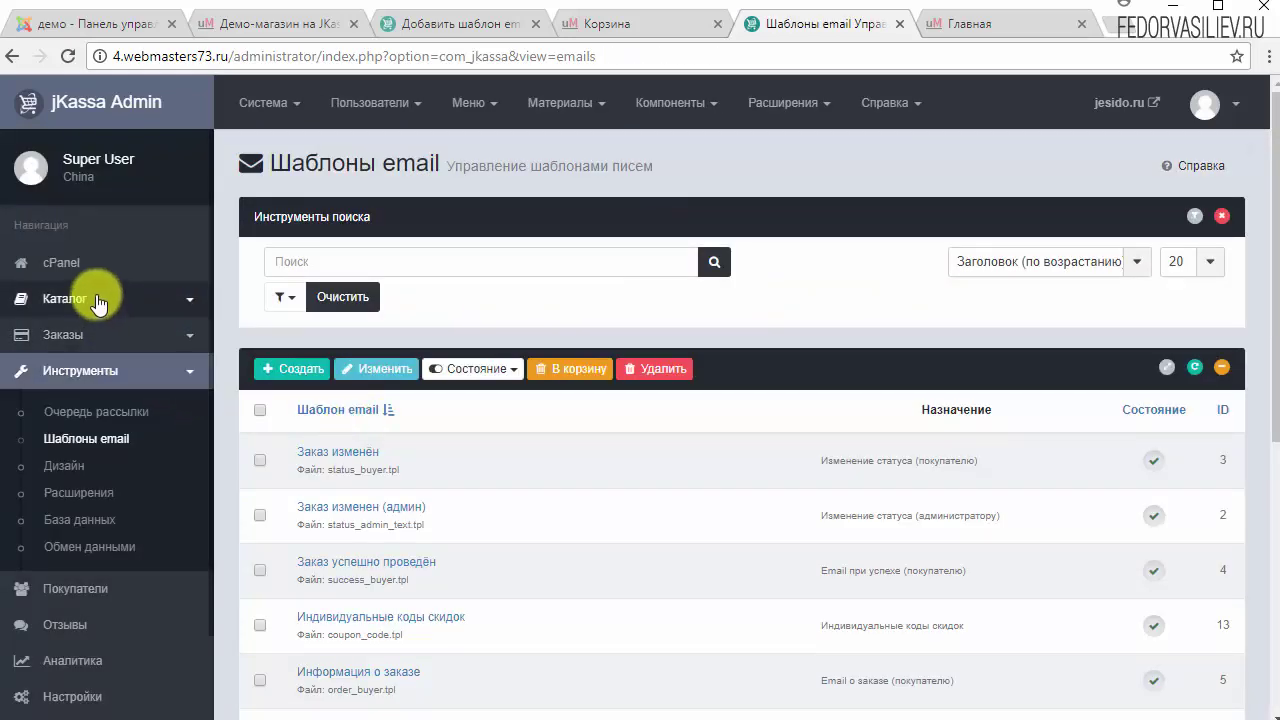
In Скидки / Акции, generate individual 8-character, single-use coupons for all users of the Скидки по купонам discount, with notifications added to the email queue
left_click(97, 300)
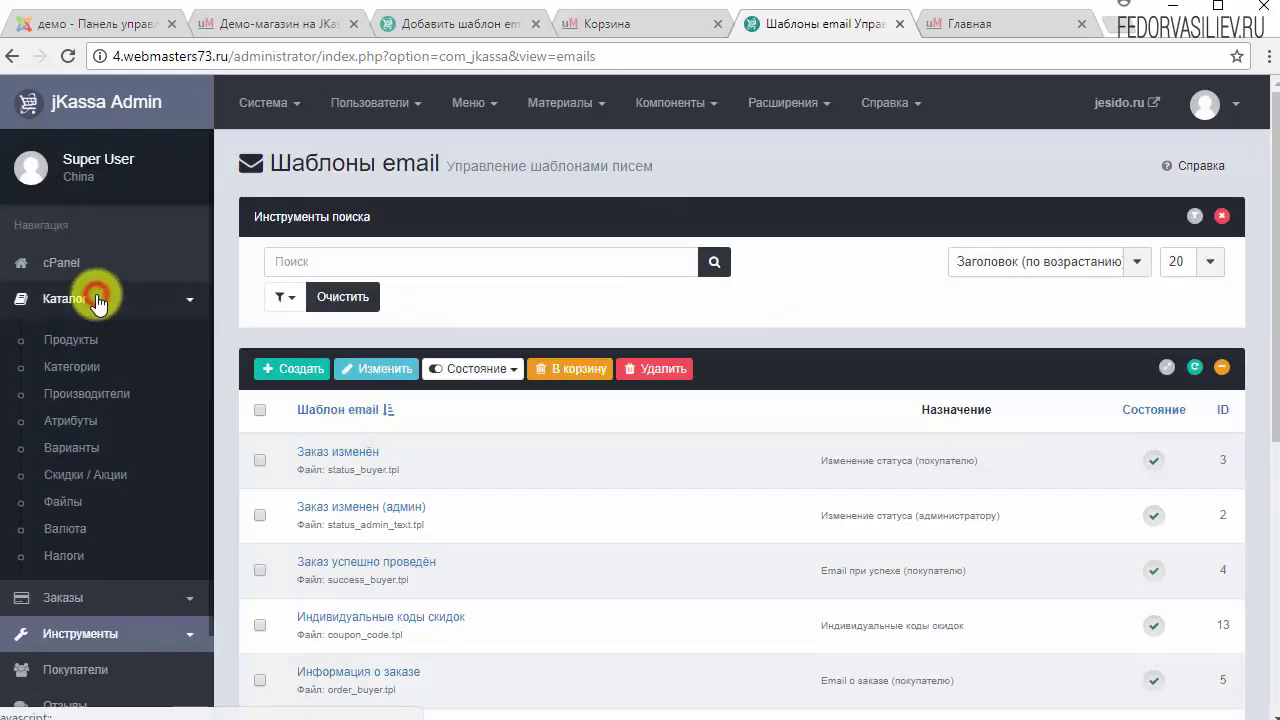
left_click(85, 475)
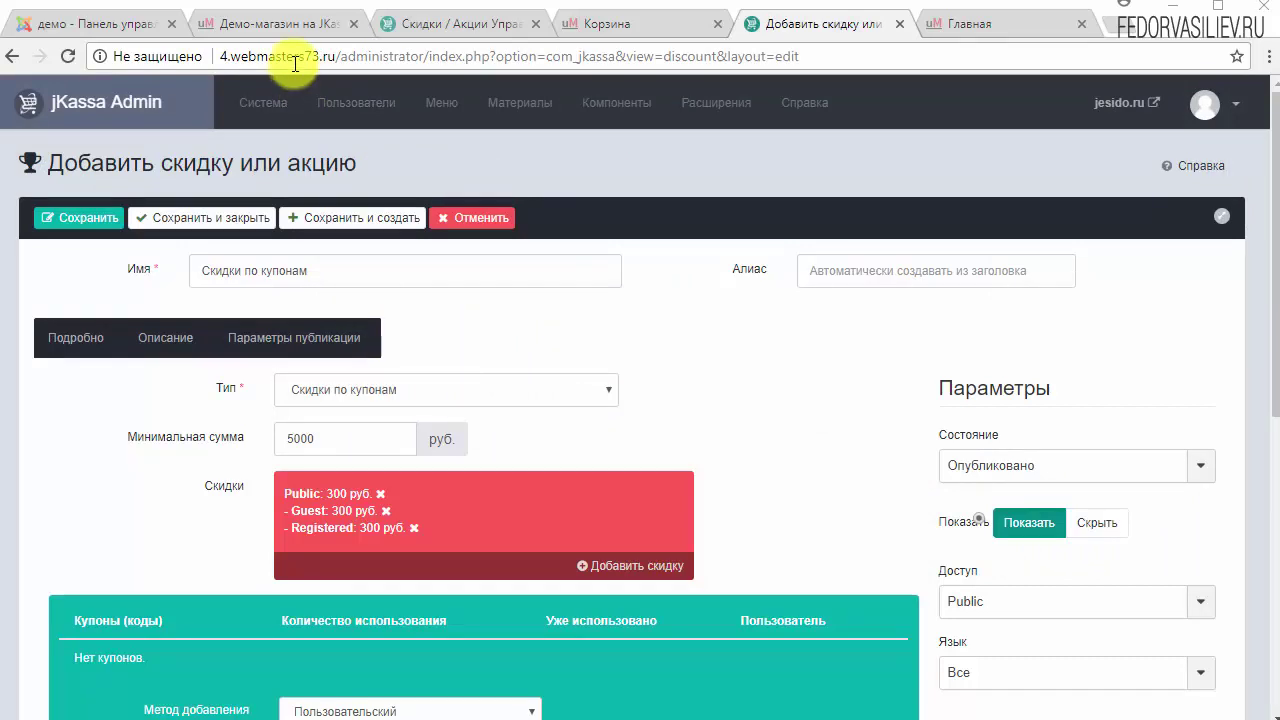
scroll(657, 385, "down", 5)
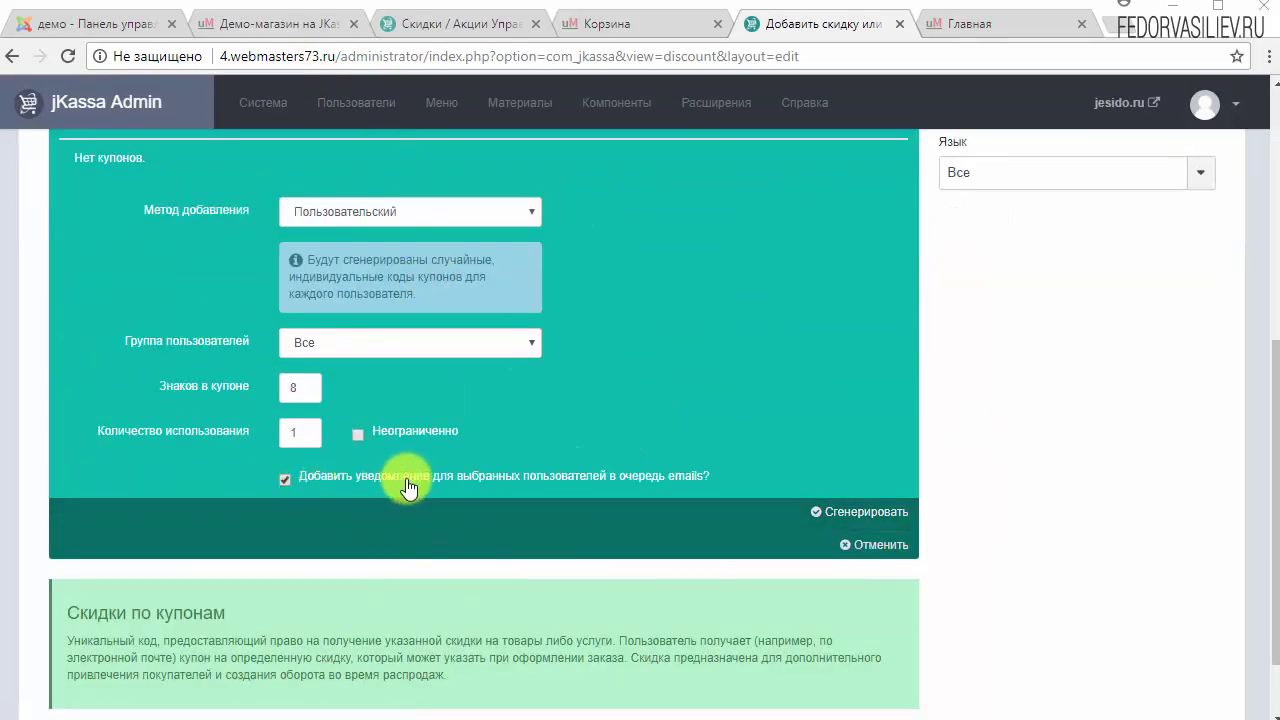
left_click(822, 512)
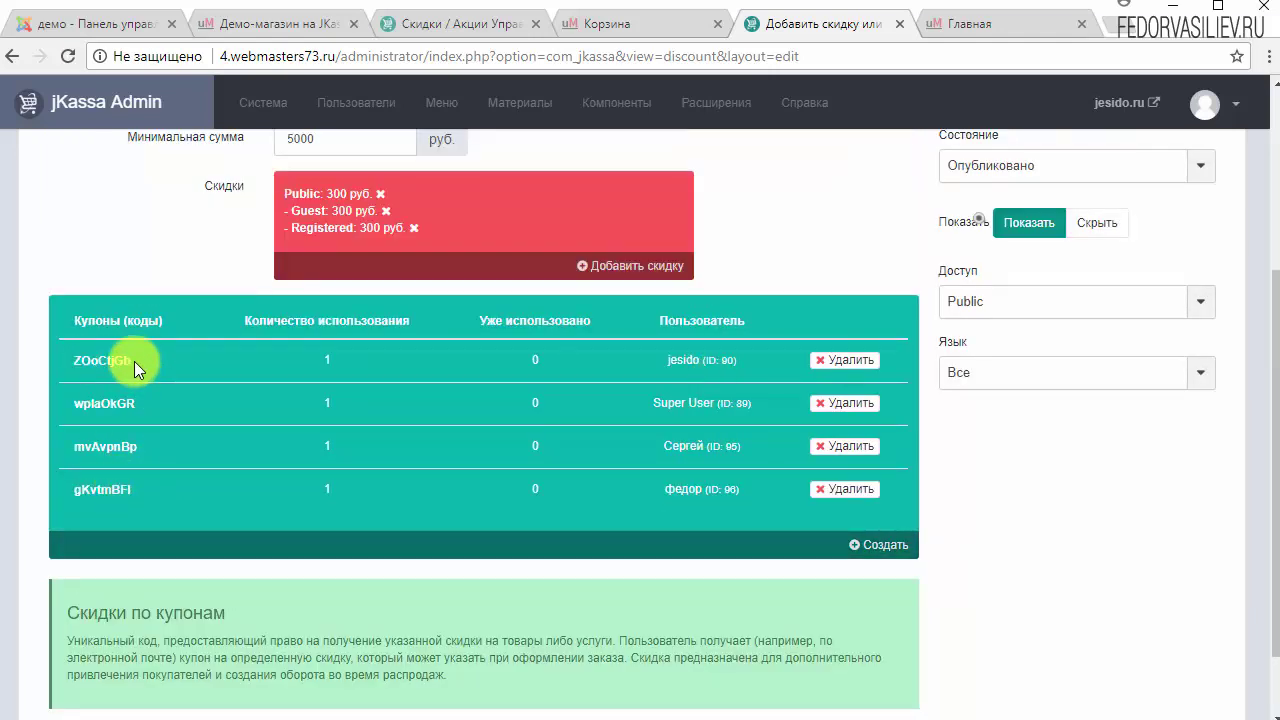
Check the generated coupon codes against their assigned users, then save and close the Скидки по купонам discount
left_click_drag(134, 361, 83, 364)
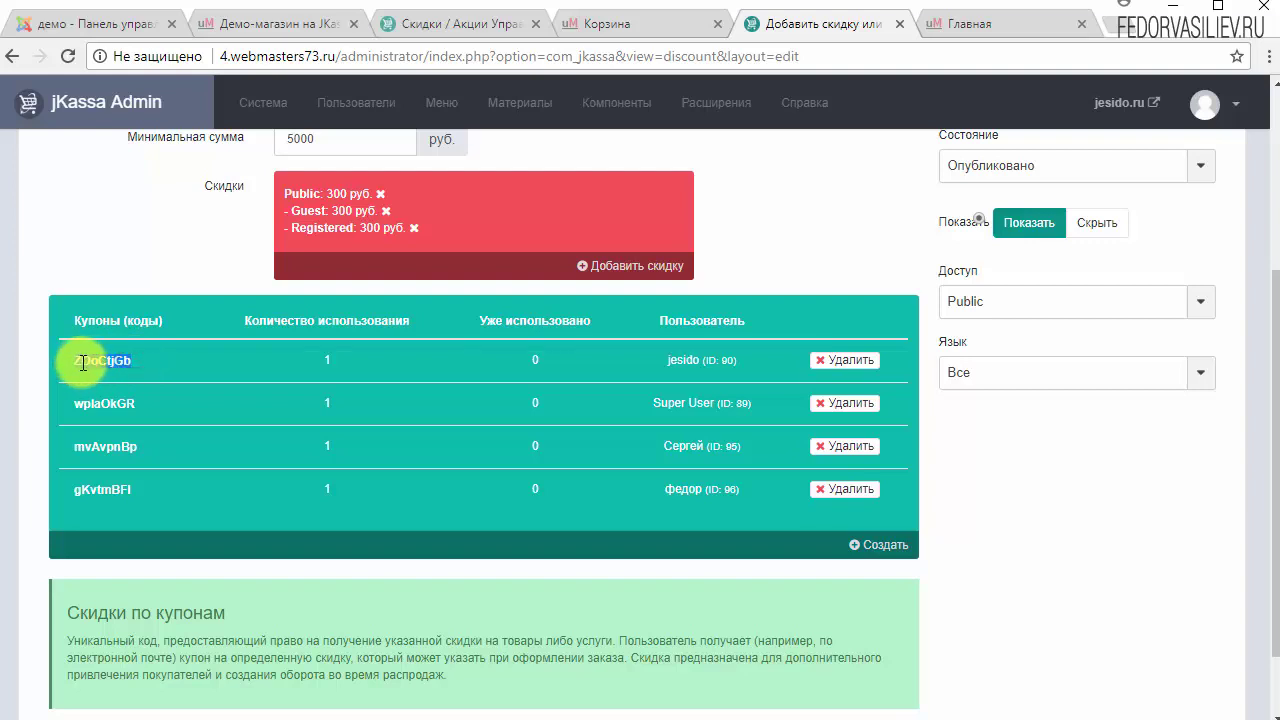
right_click(83, 364)
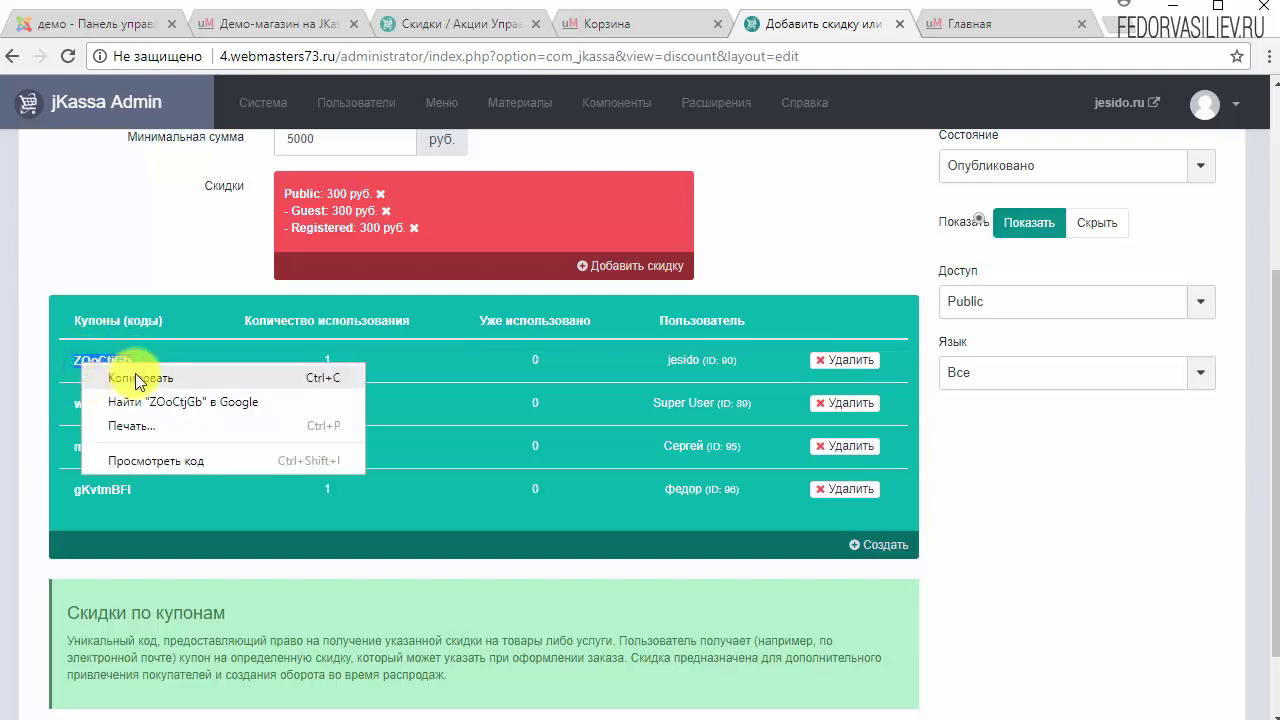
left_click(184, 347)
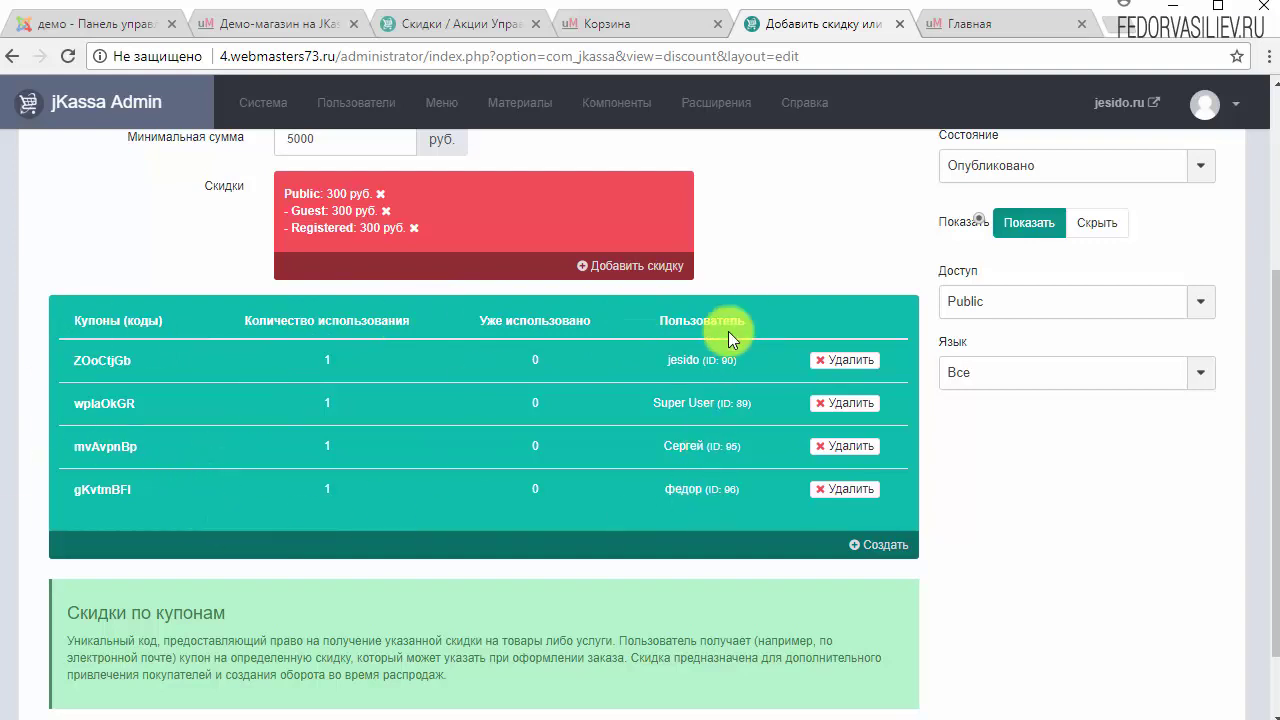
left_click_drag(129, 359, 71, 351)
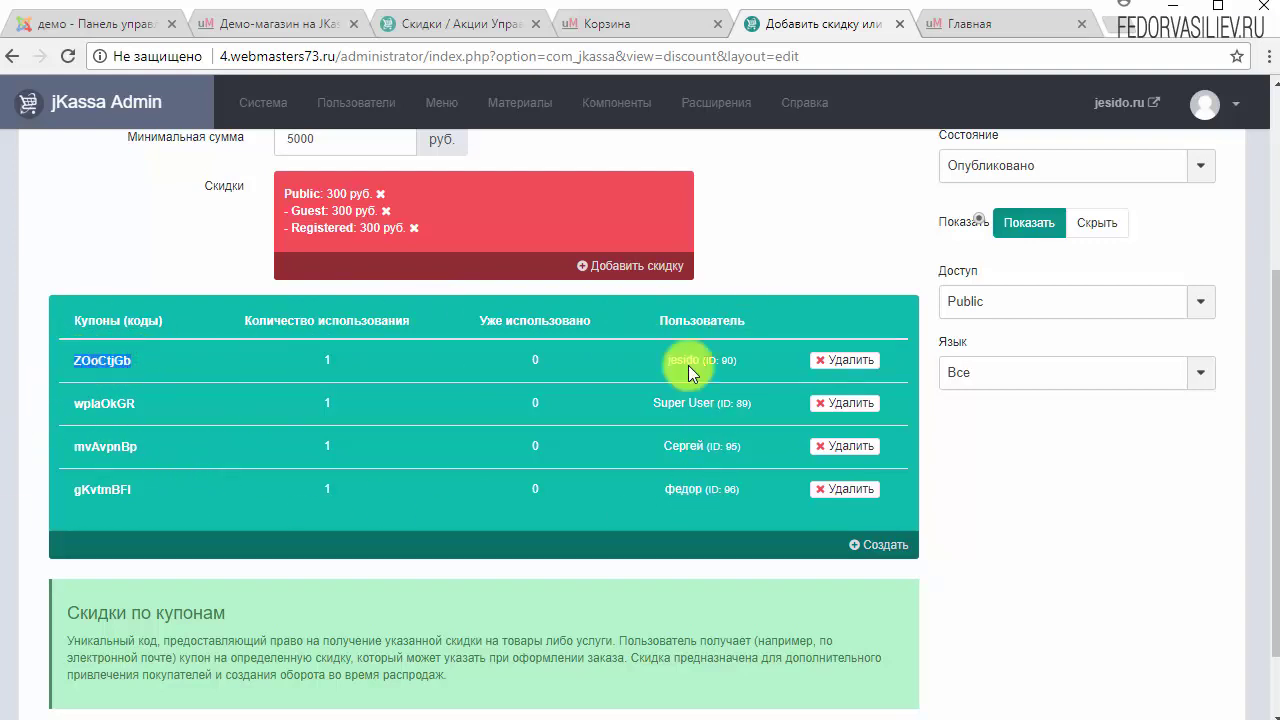
left_click(645, 357)
left_click_drag(631, 397, 745, 402)
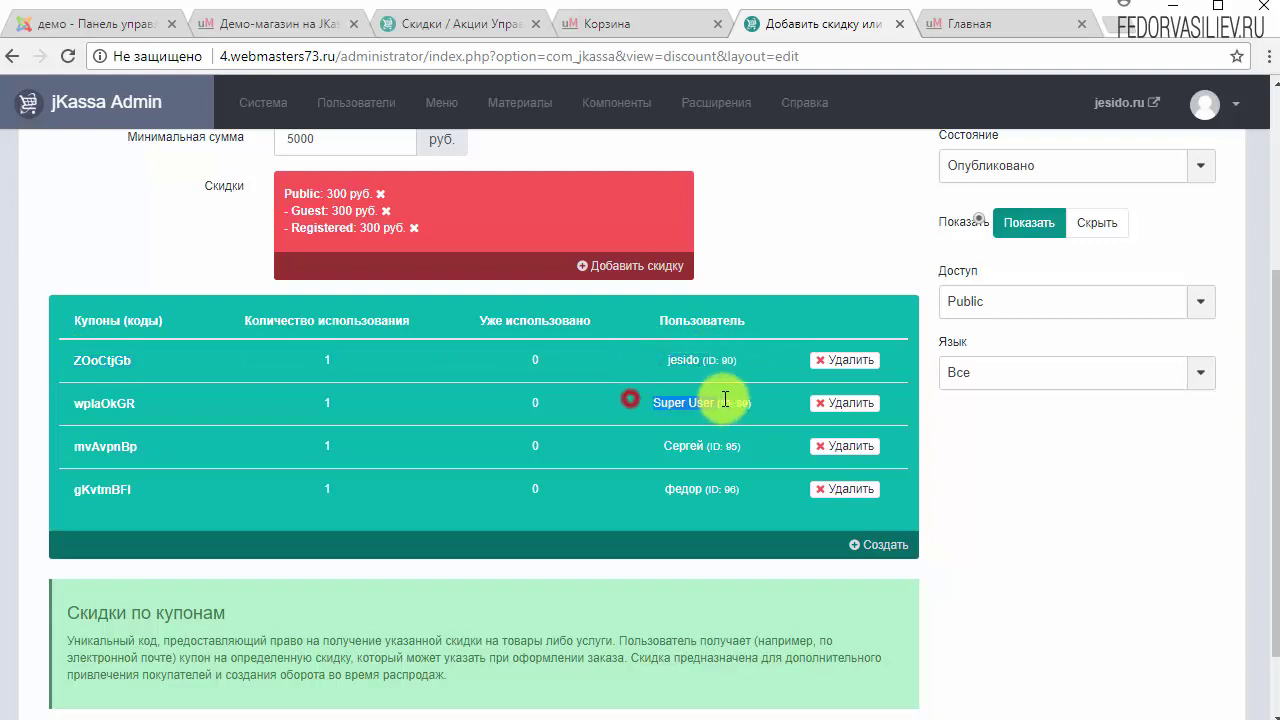
scroll(668, 495, "up", 3)
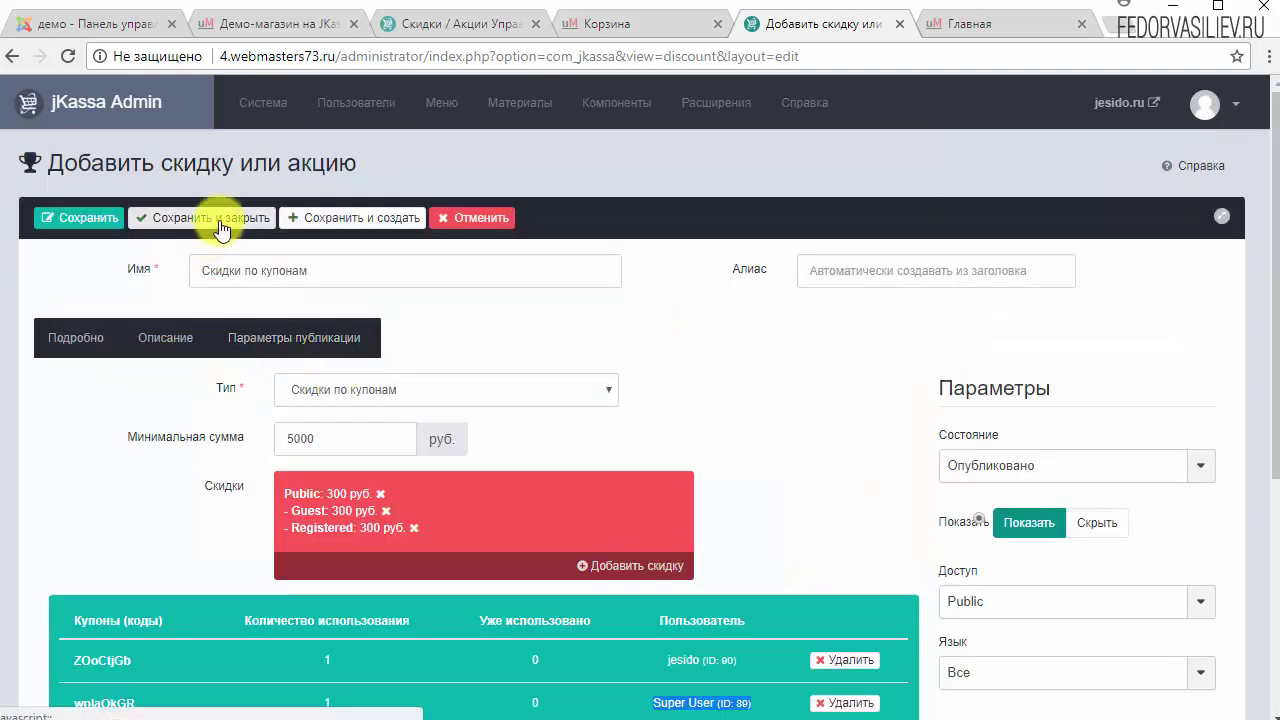
left_click(218, 218)
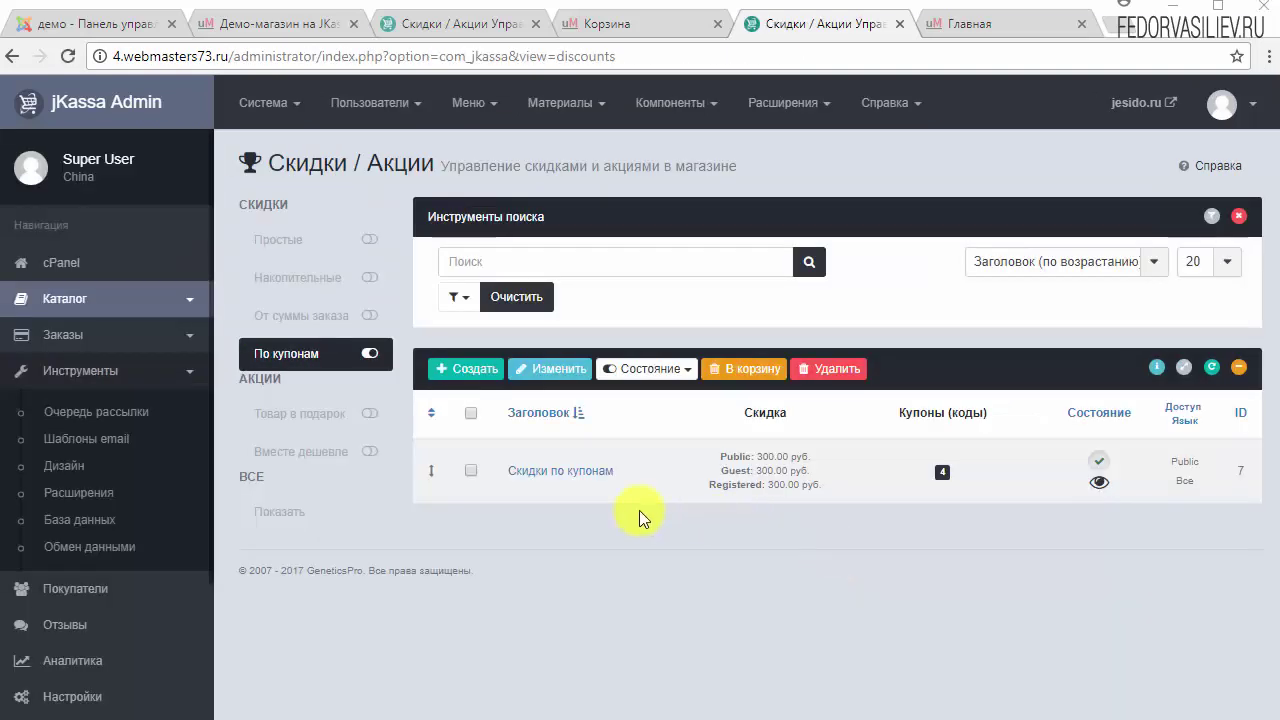
Open the Очередь рассылки and send the queued Индивидуальные коды скидок emails through batch processing
left_click(112, 410)
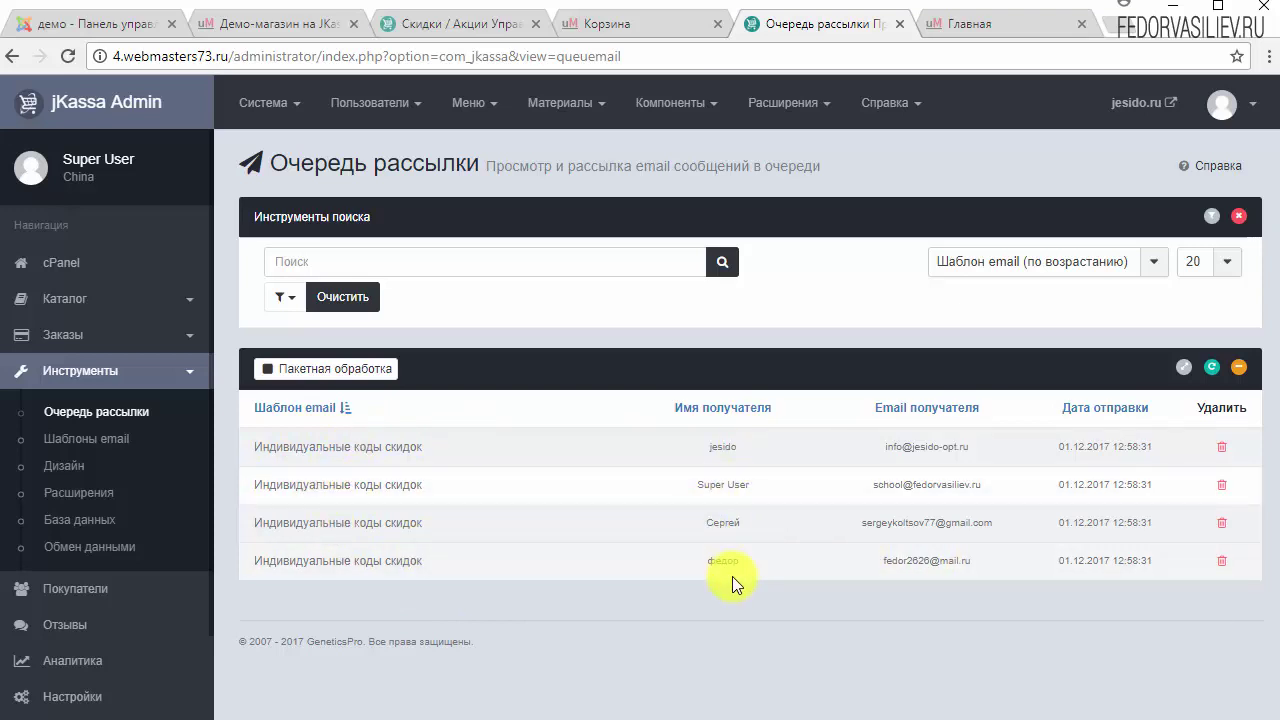
left_click(369, 382)
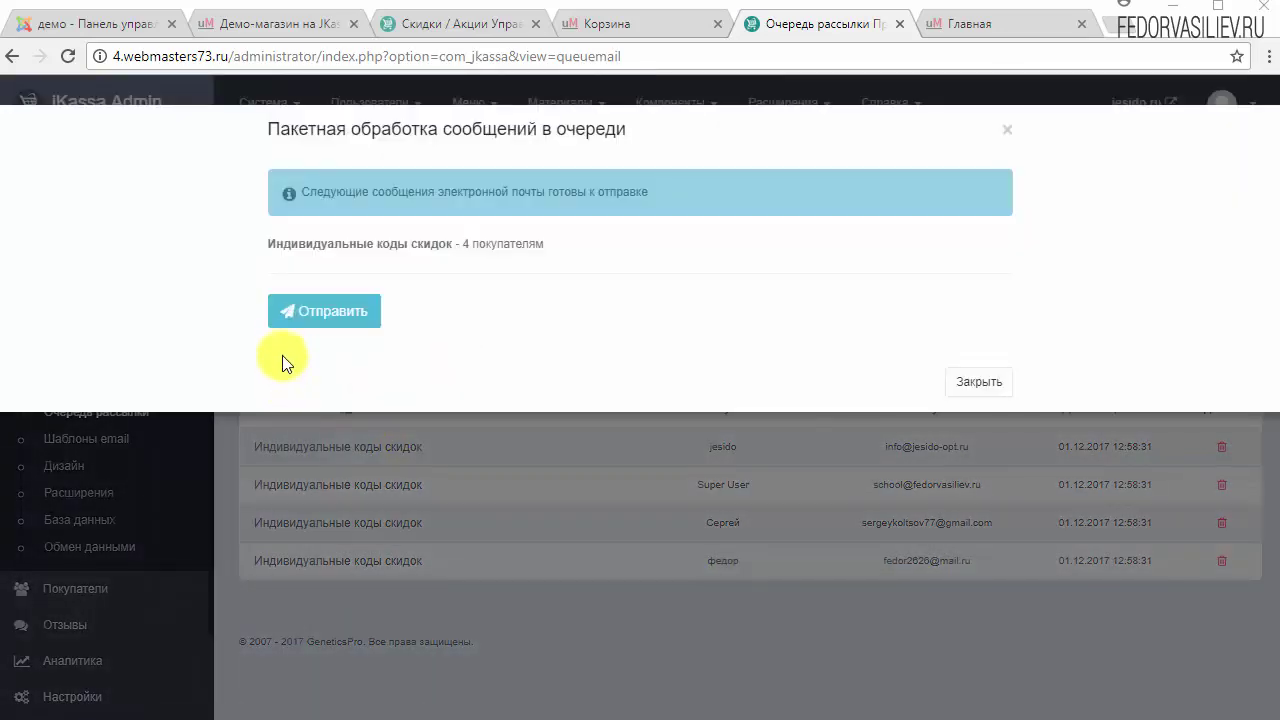
left_click(310, 318)
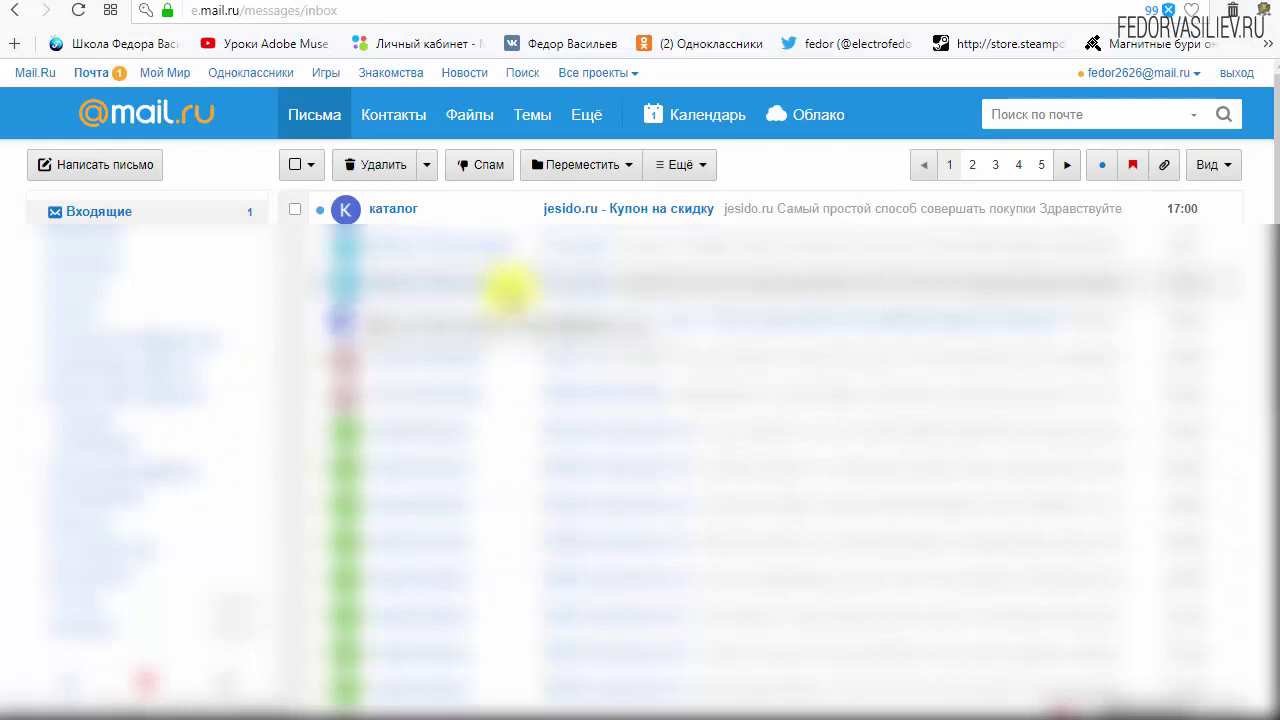
In the Mail.ru inbox, open the jesido.ru - Купон на скидку email, review its contents and copy the personal coupon code
left_click(612, 215)
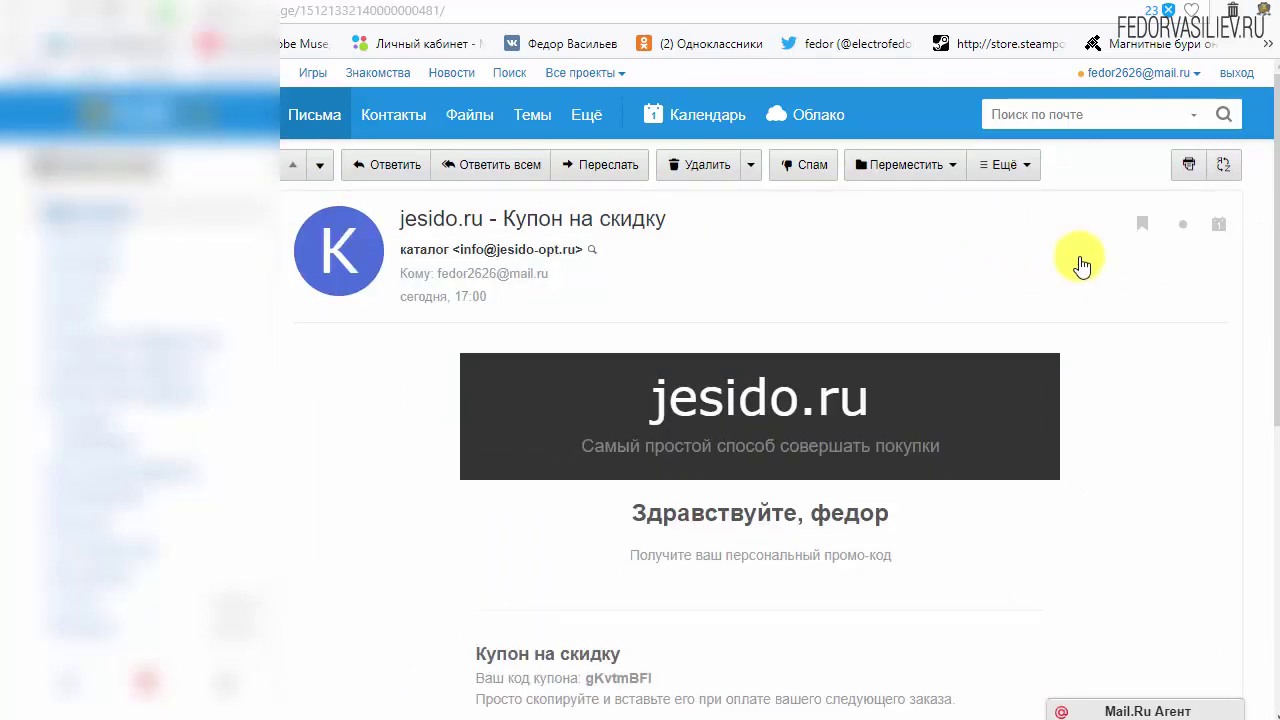
scroll(1082, 265, "down", 2)
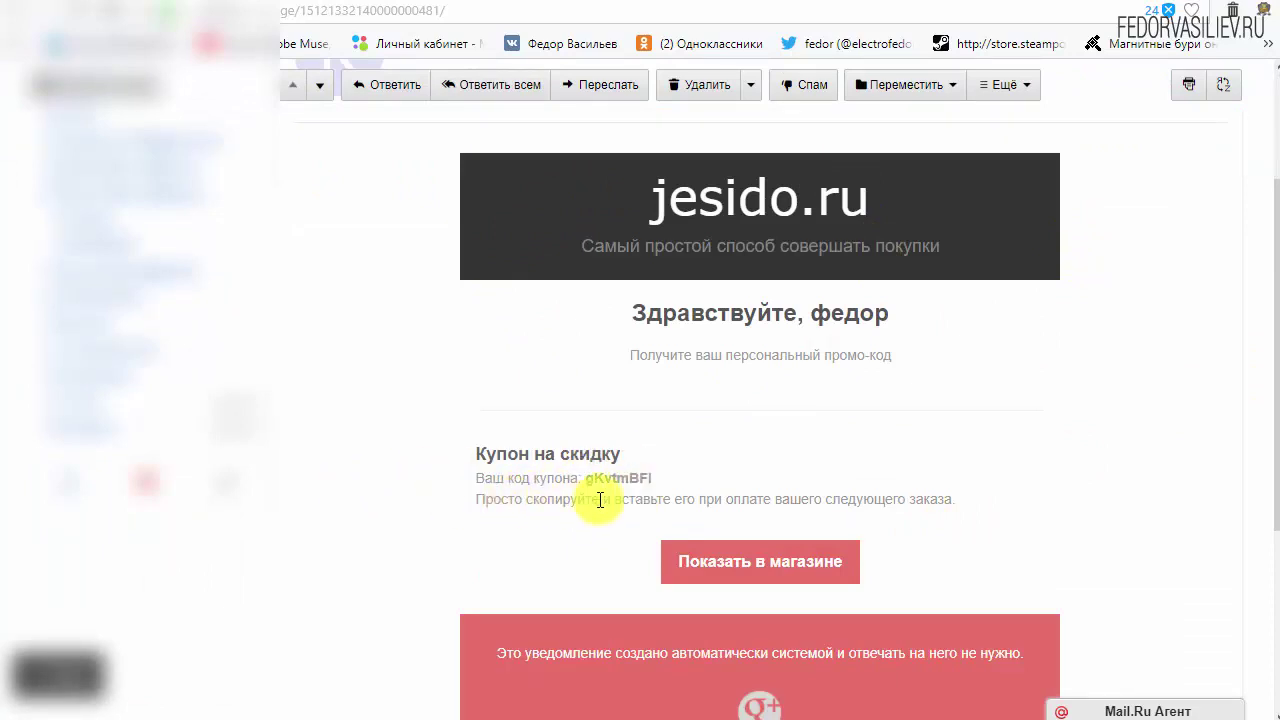
left_click_drag(654, 478, 580, 478)
scroll(743, 452, "down", 2)
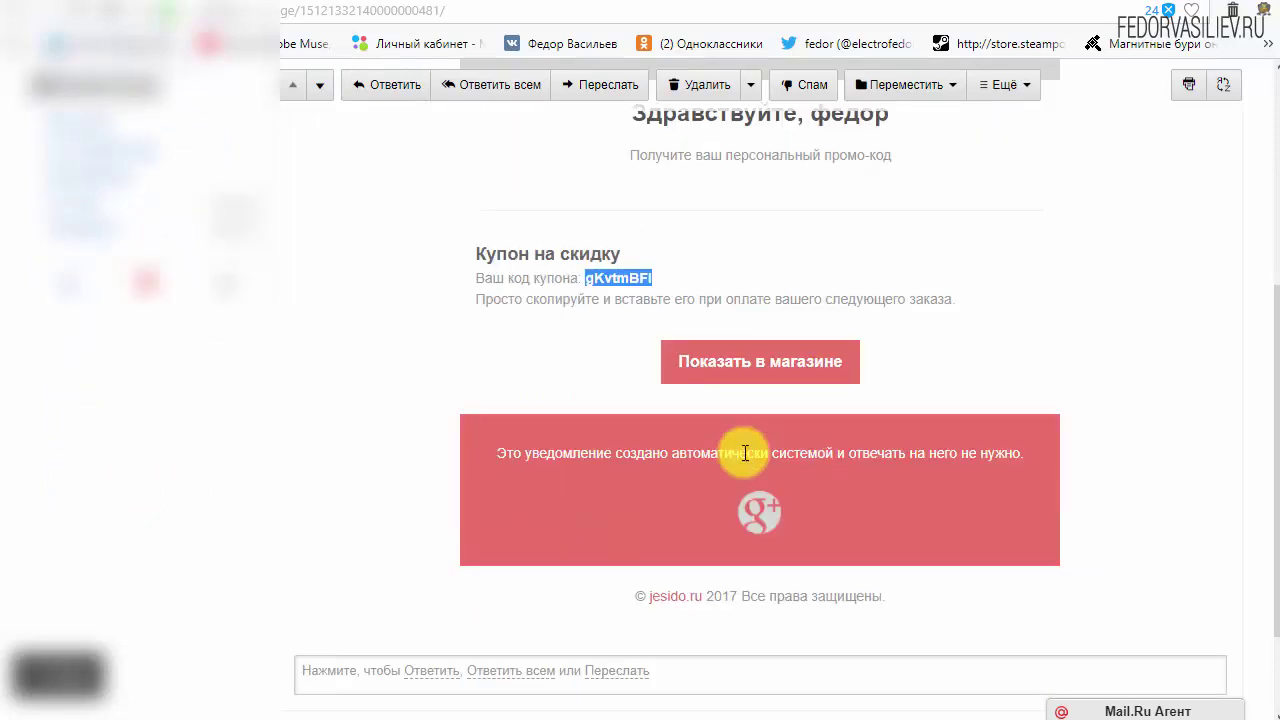
scroll(743, 452, "up", 2)
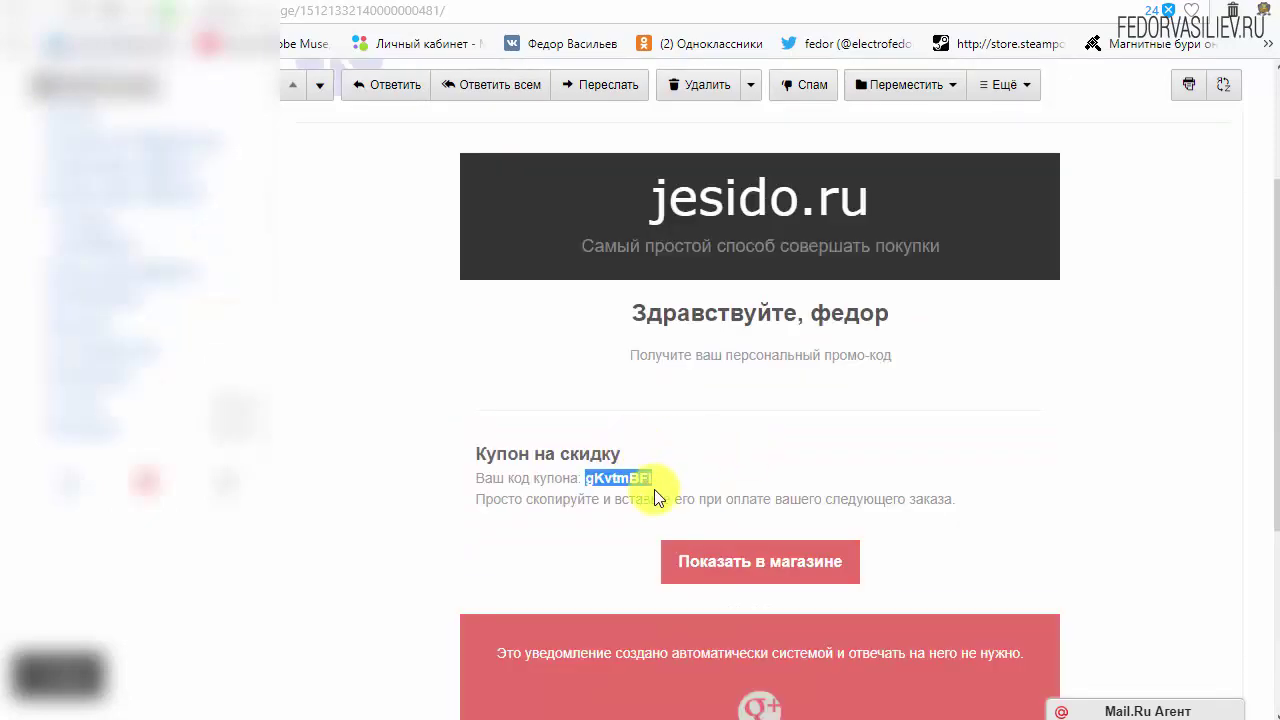
right_click(597, 481)
left_click(600, 549)
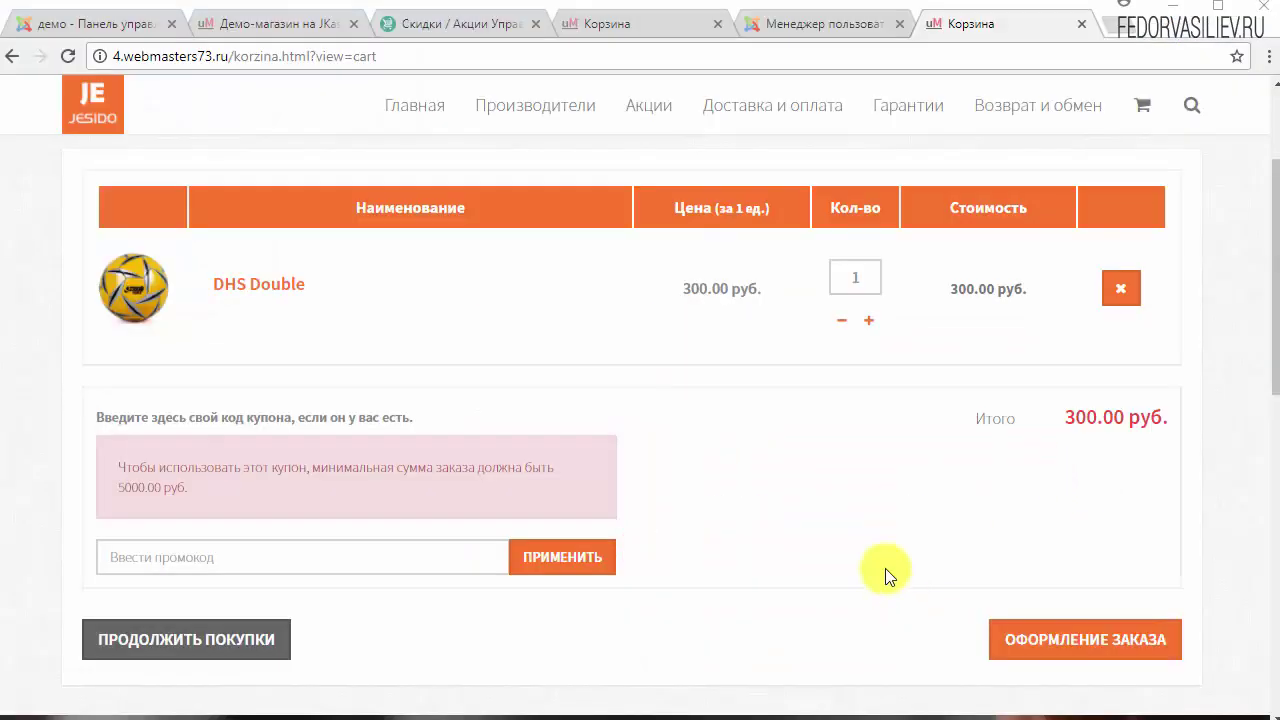
In the shop's cart, review the ordered product and the message about the coupon's minimum order sum
scroll(885, 568, "up", 2)
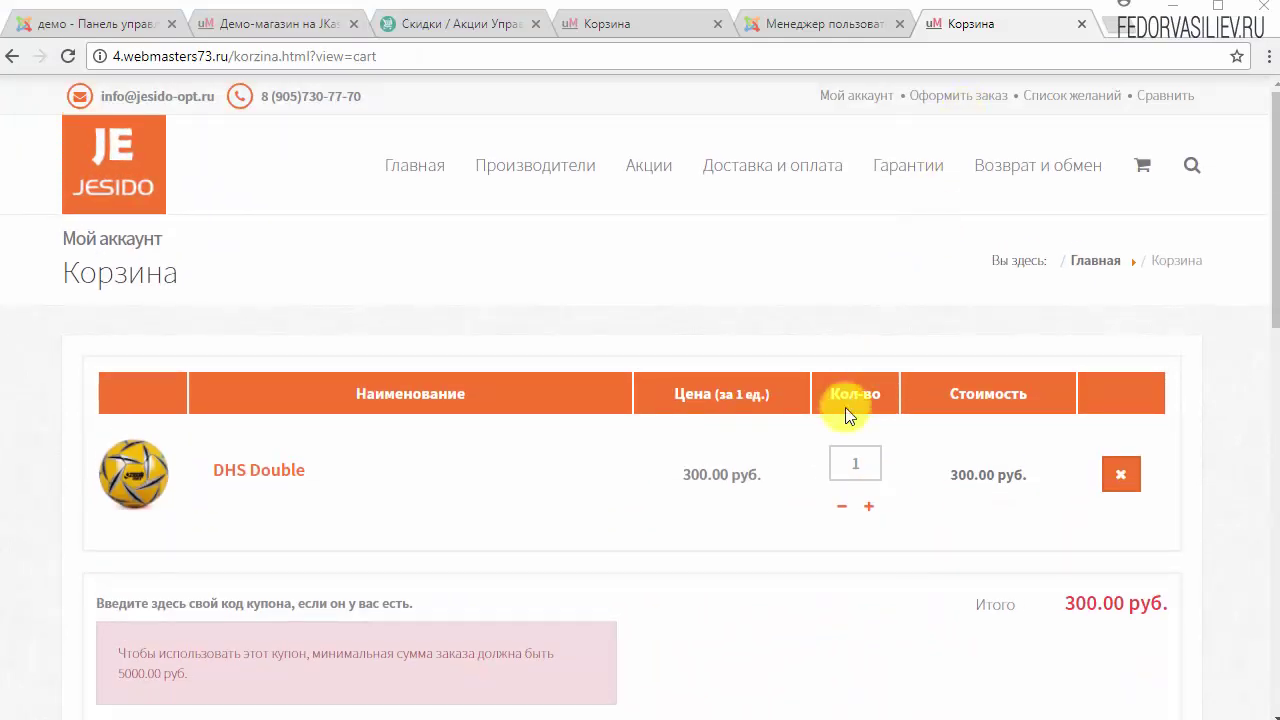
scroll(845, 415, "down", 2)
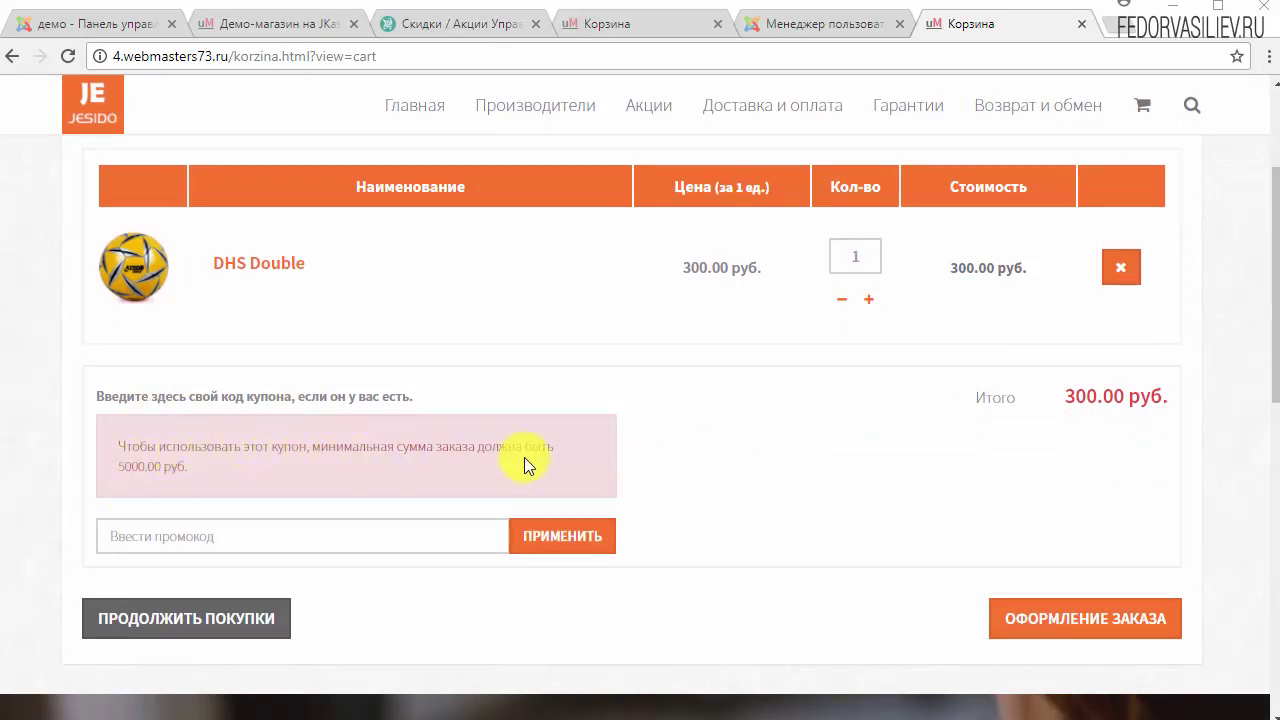
left_click_drag(200, 467, 108, 442)
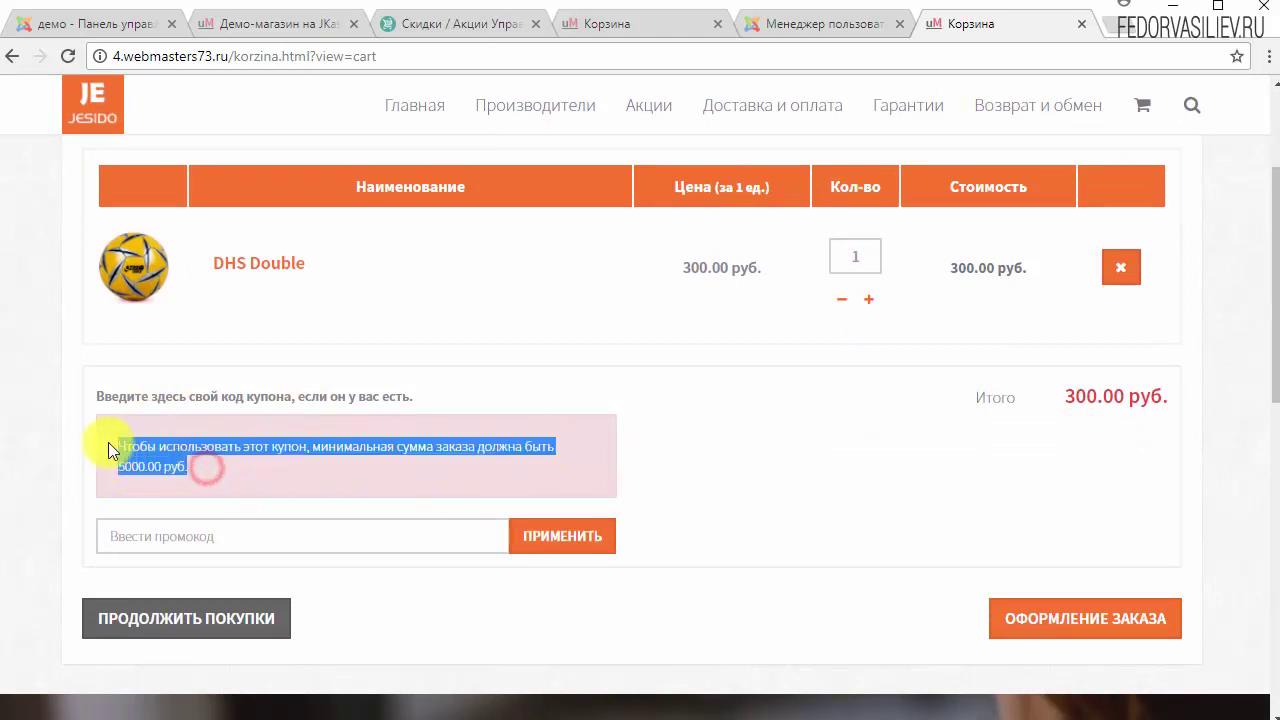
left_click(259, 482)
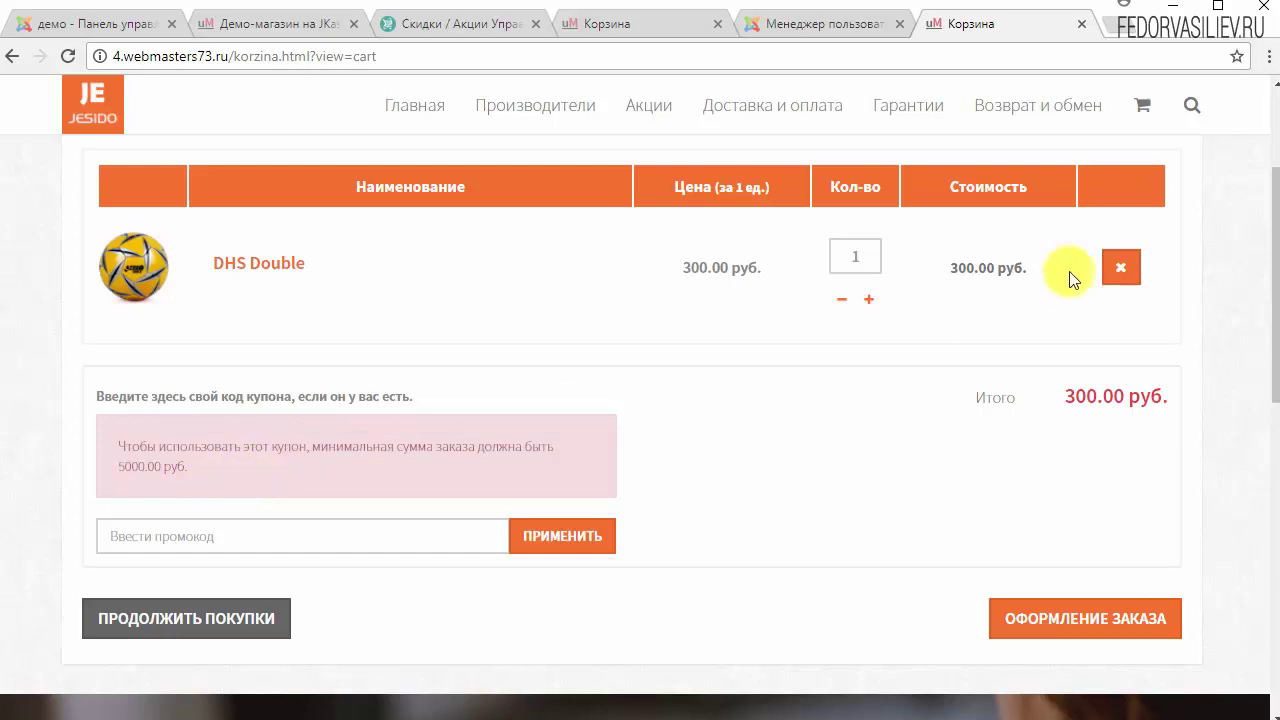
Open the customer's Мой аккаунт page in the shop and log out of the account
scroll(1066, 274, "up", 1)
mouse_move(1135, 130)
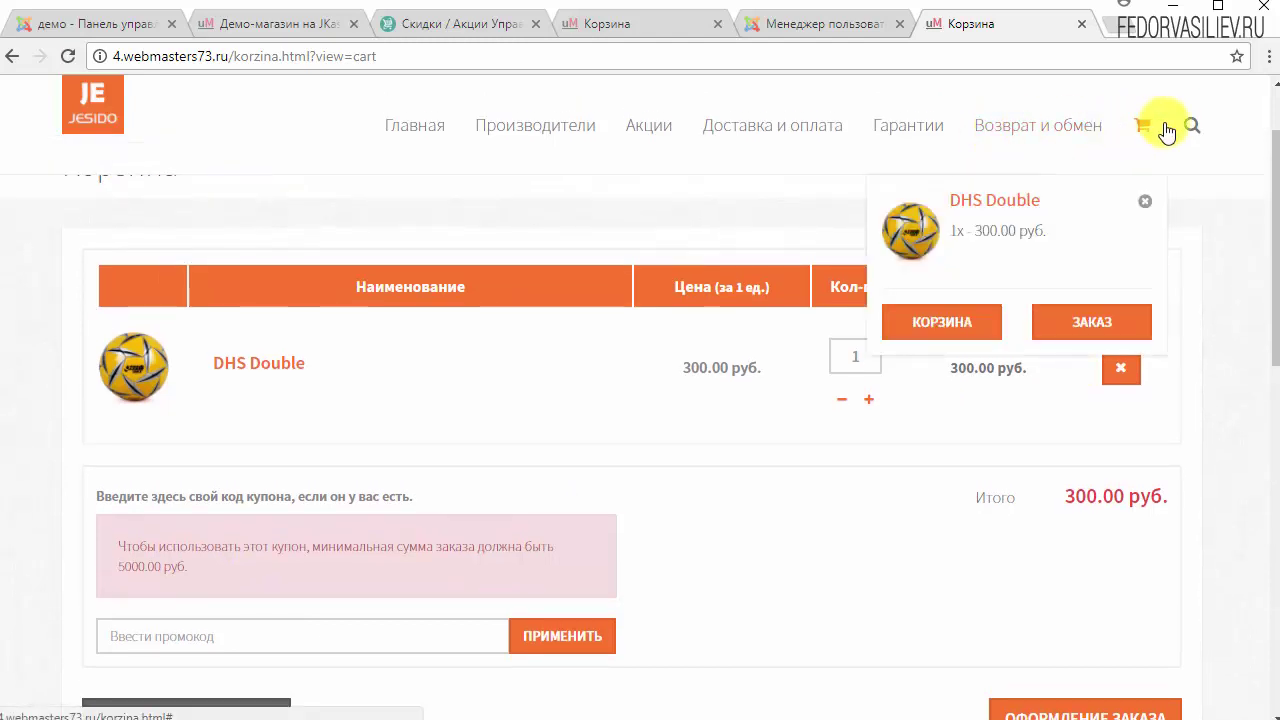
scroll(1170, 125, "up", 1)
left_click(860, 97)
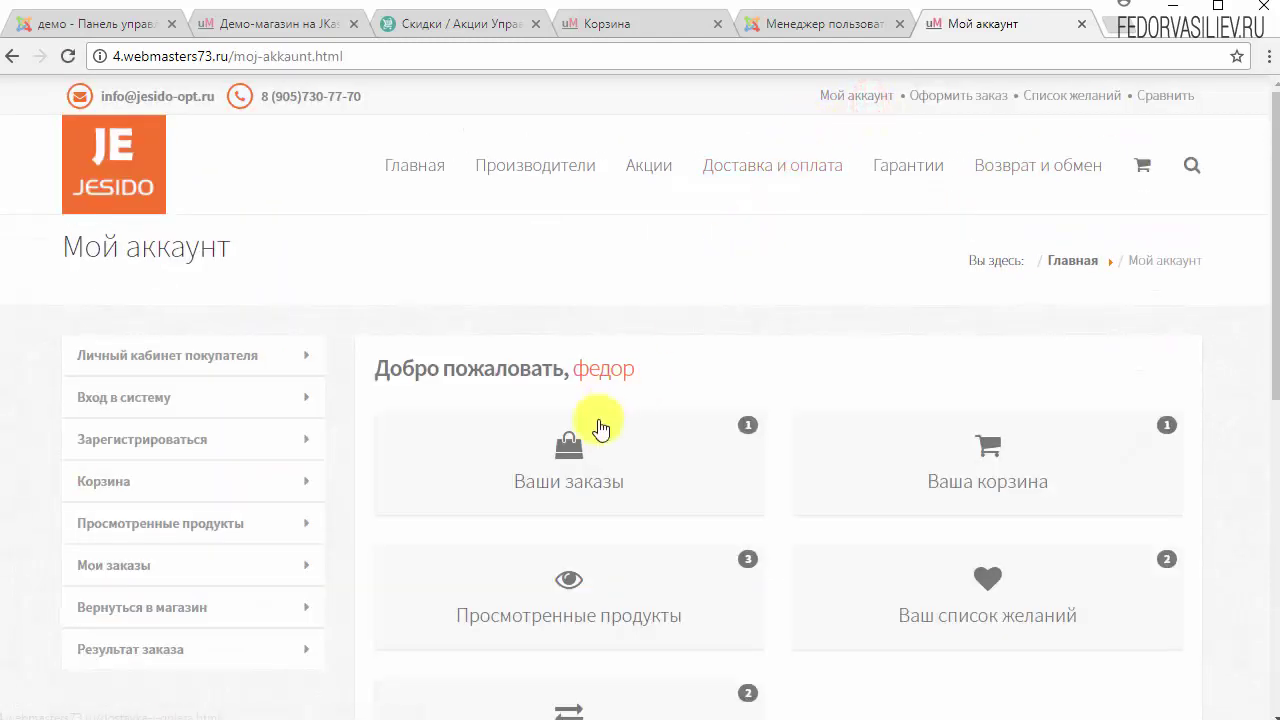
scroll(986, 462, "down", 3)
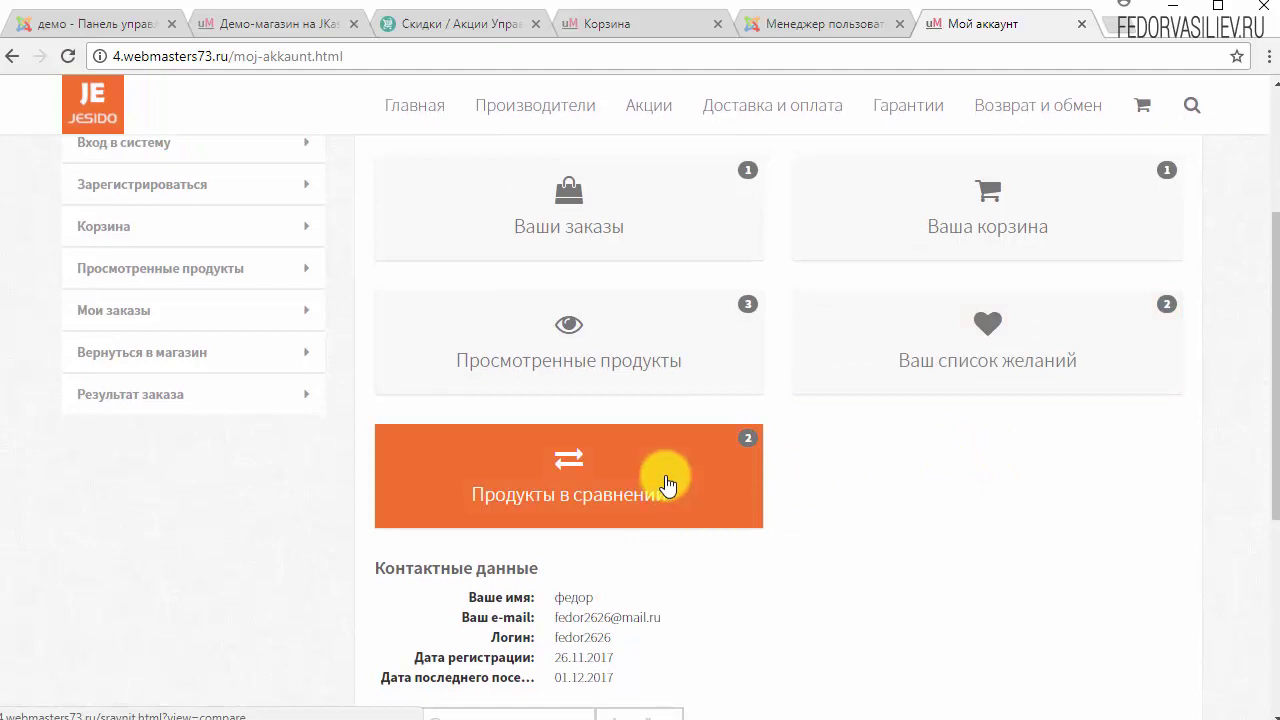
scroll(668, 485, "down", 1)
left_click(658, 628)
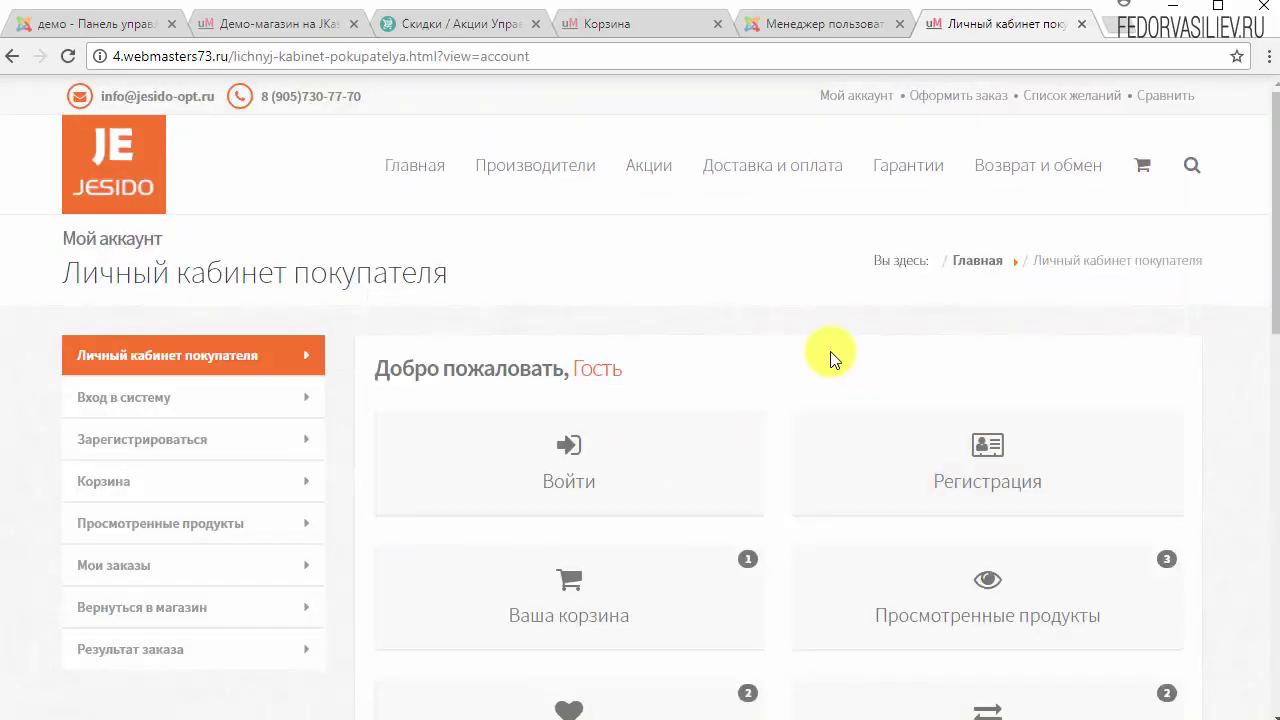
From the shop's home page, add Xiaomi 1More Piston In-Ear Earphones to the cart as a guest and open the cart
left_click(443, 176)
scroll(477, 210, "down", 10)
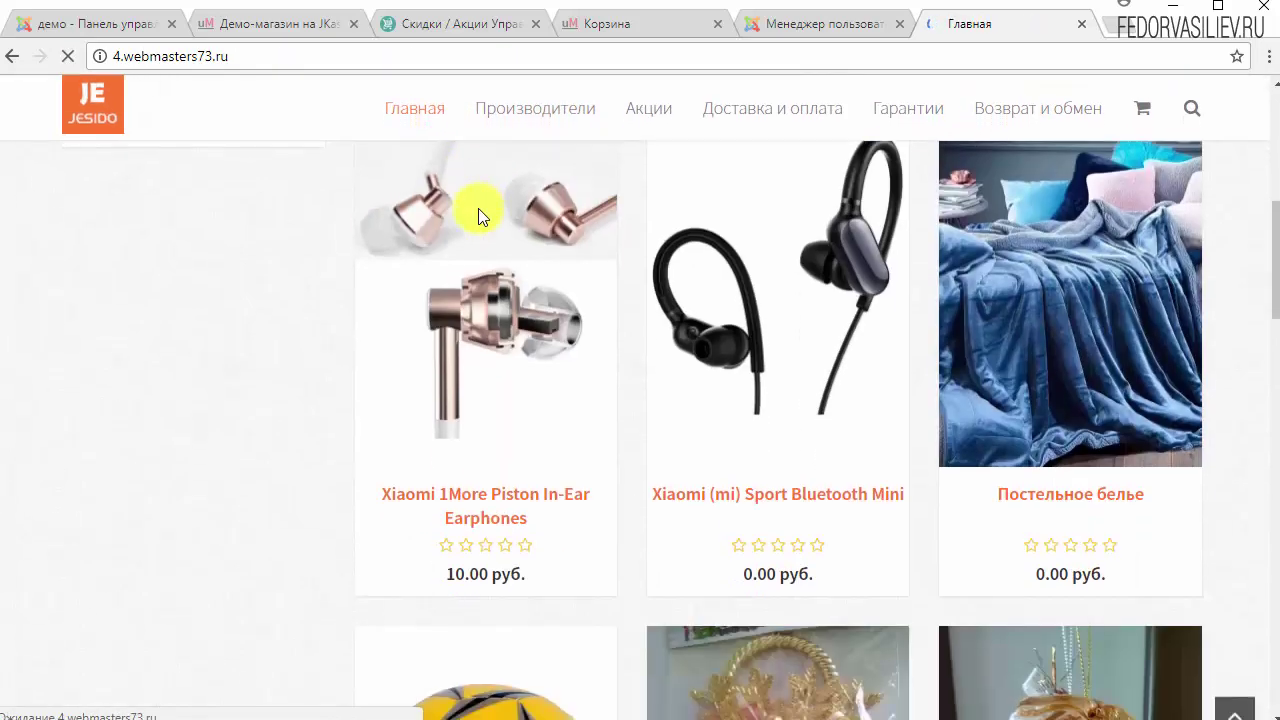
left_click(468, 500)
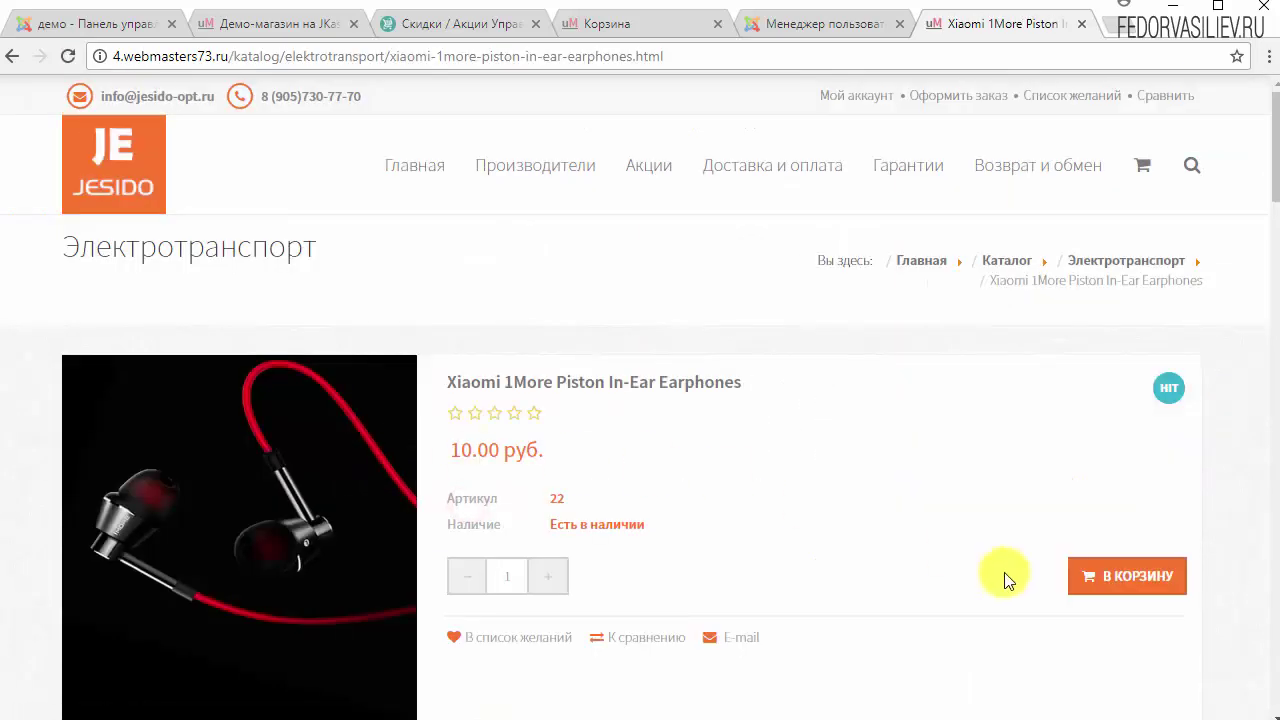
left_click(1096, 575)
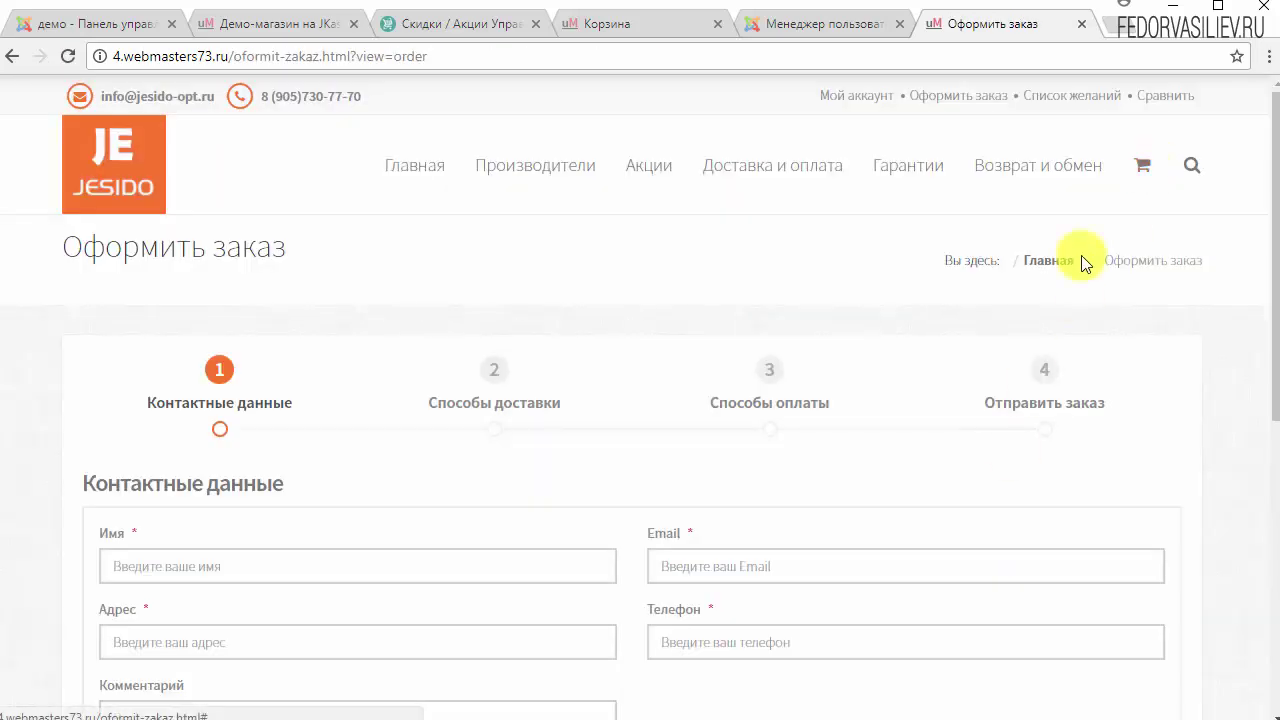
mouse_move(1140, 172)
left_click(923, 378)
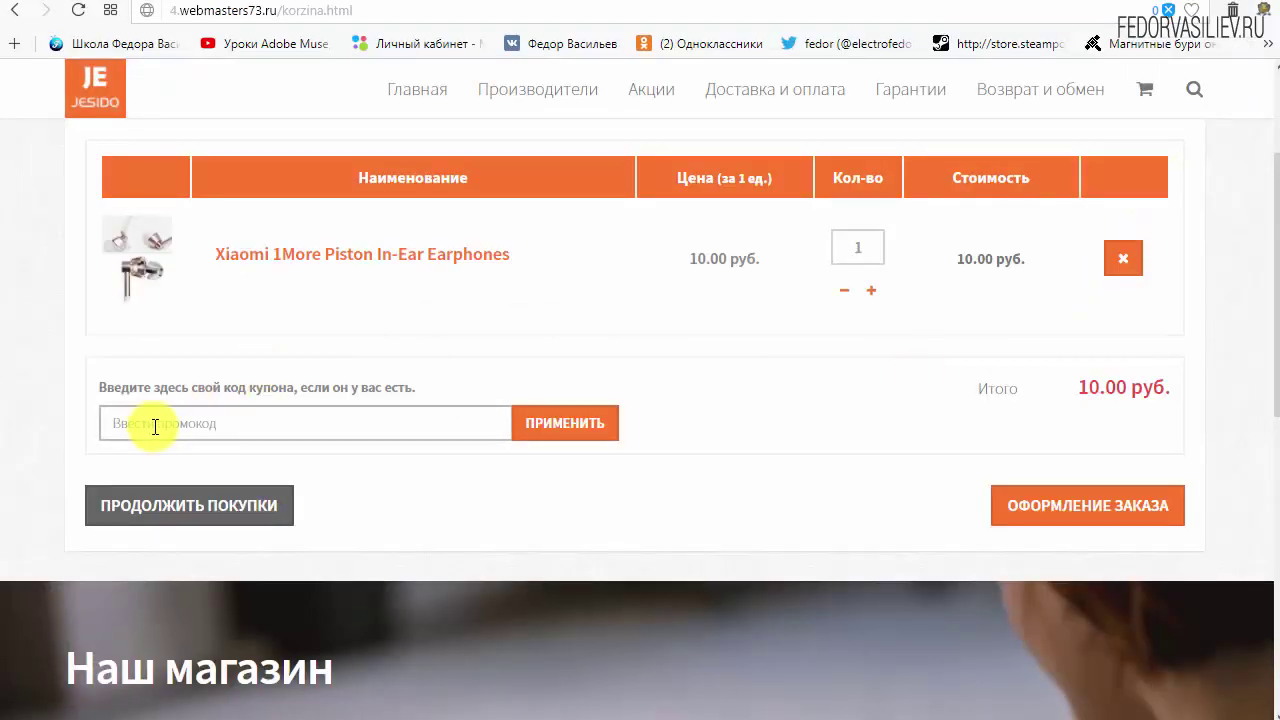
Paste the emailed coupon code as the promo code in the guest's cart and apply it
right_click(226, 433)
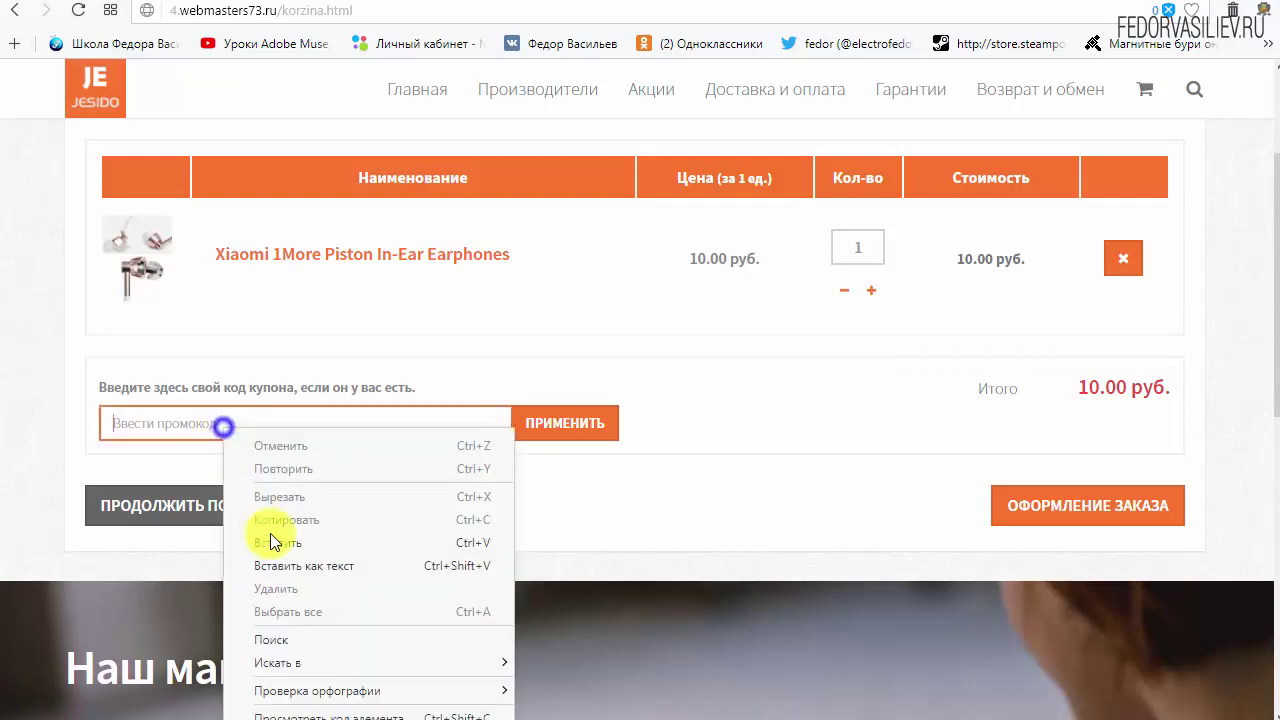
left_click(298, 543)
left_click(537, 447)
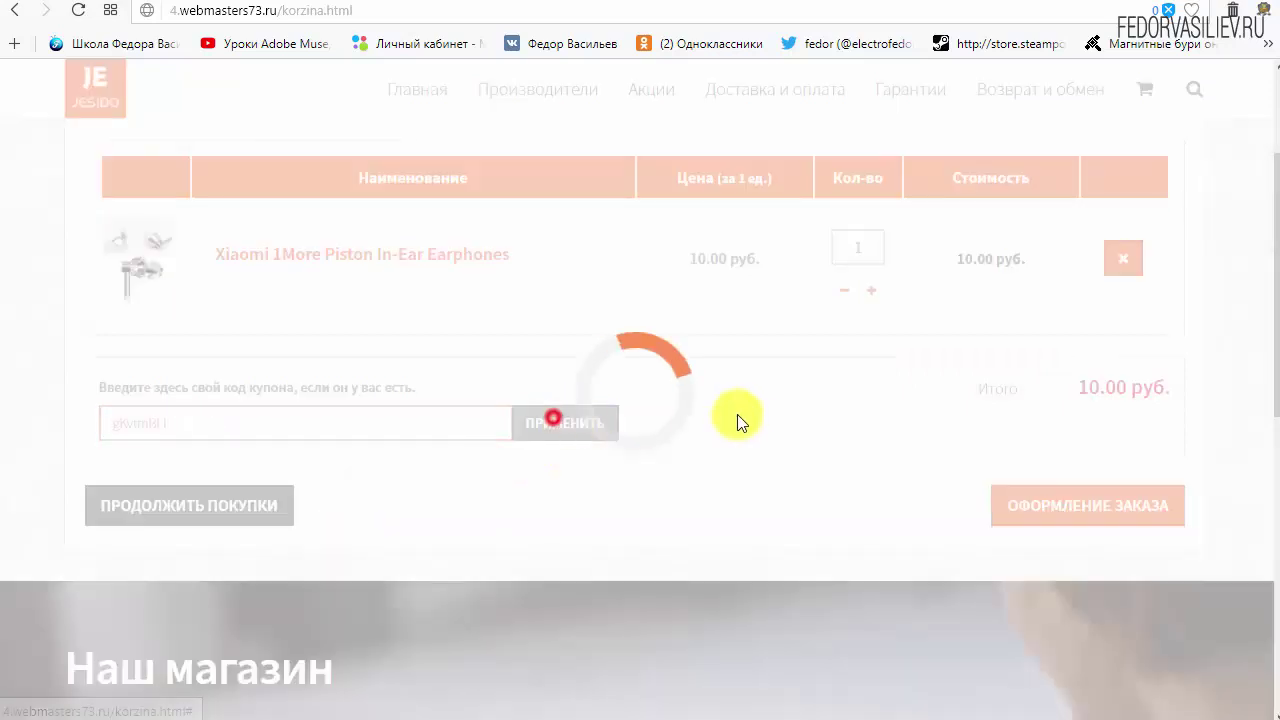
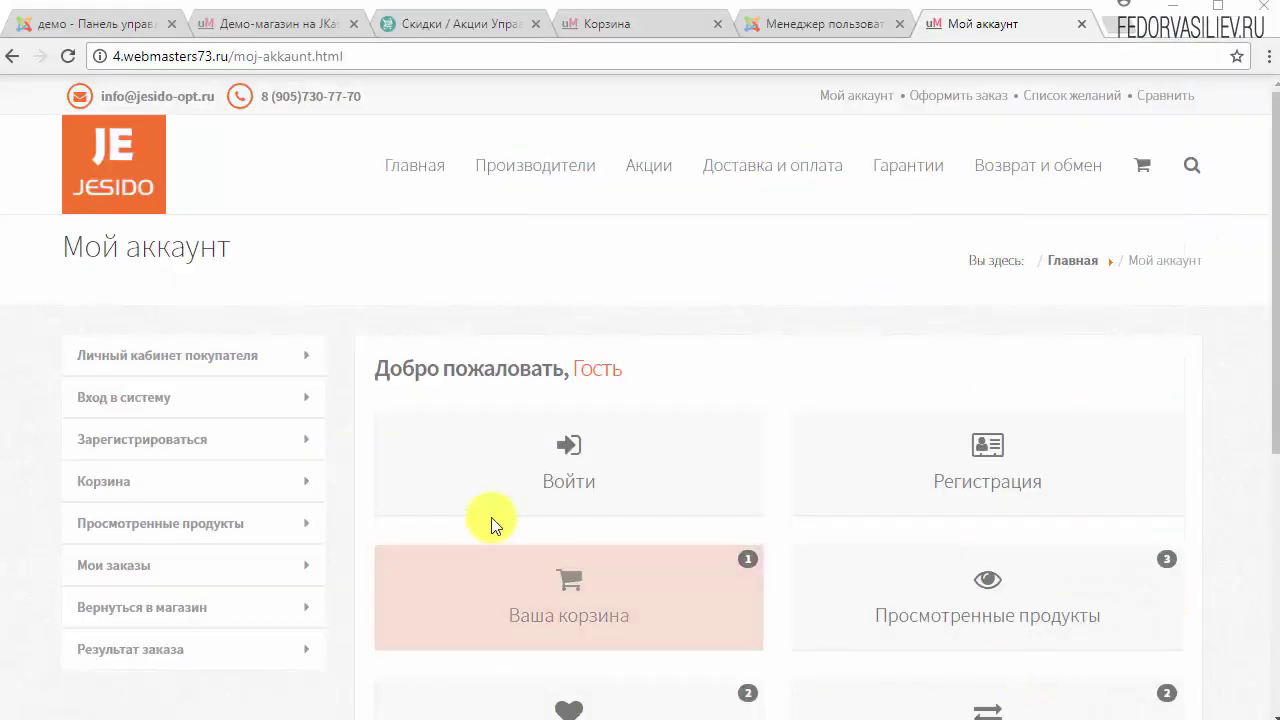
Log in to the shop with the saved customer login and password, and open the customer's cart
left_click(505, 465)
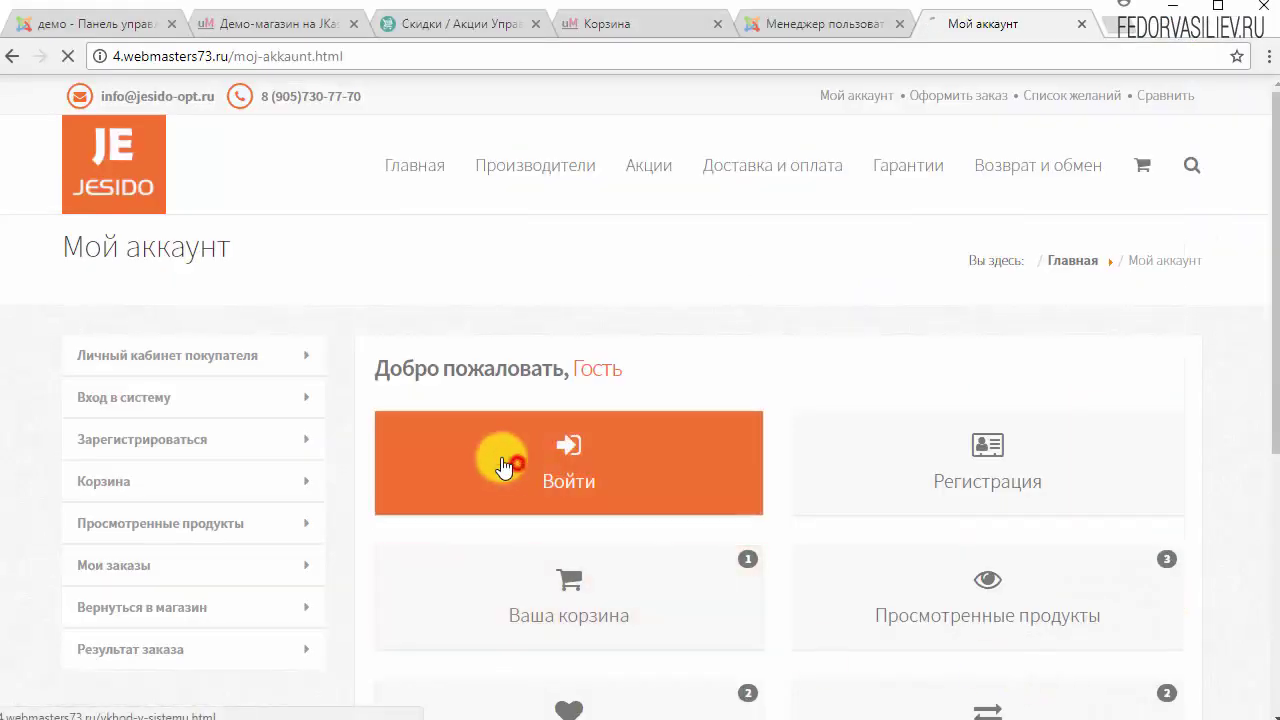
left_click(615, 617)
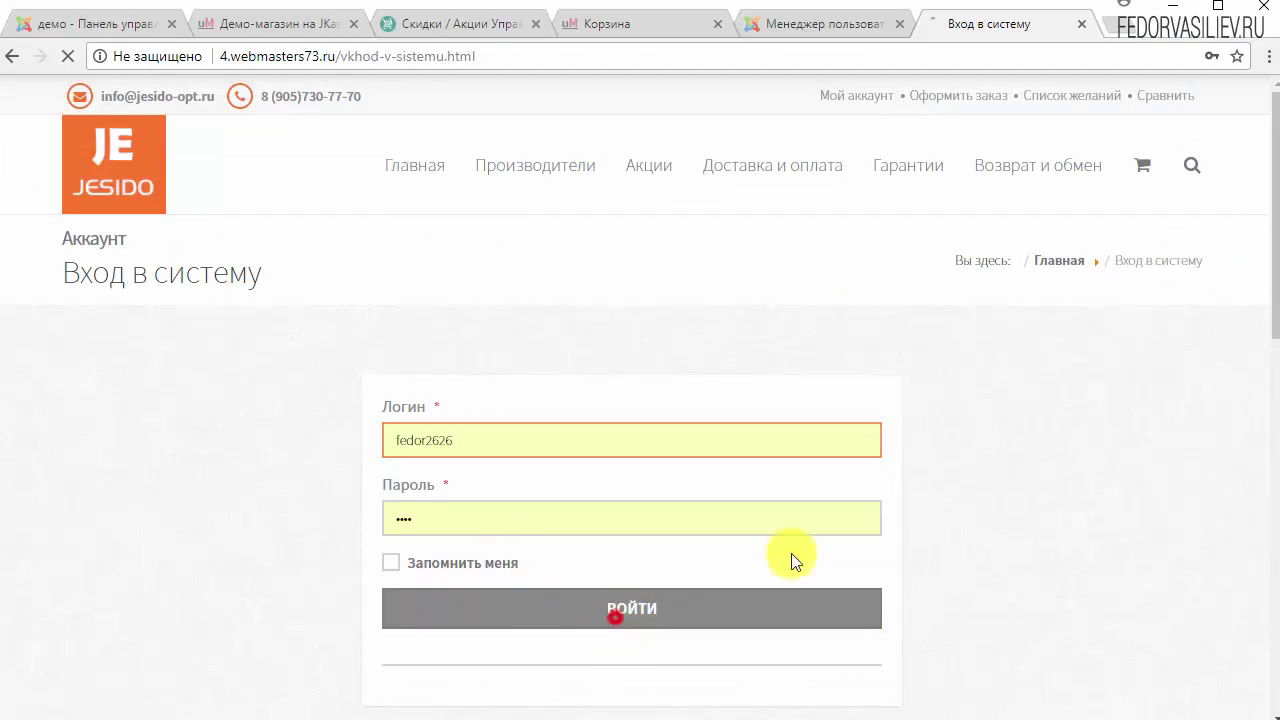
left_click(954, 363)
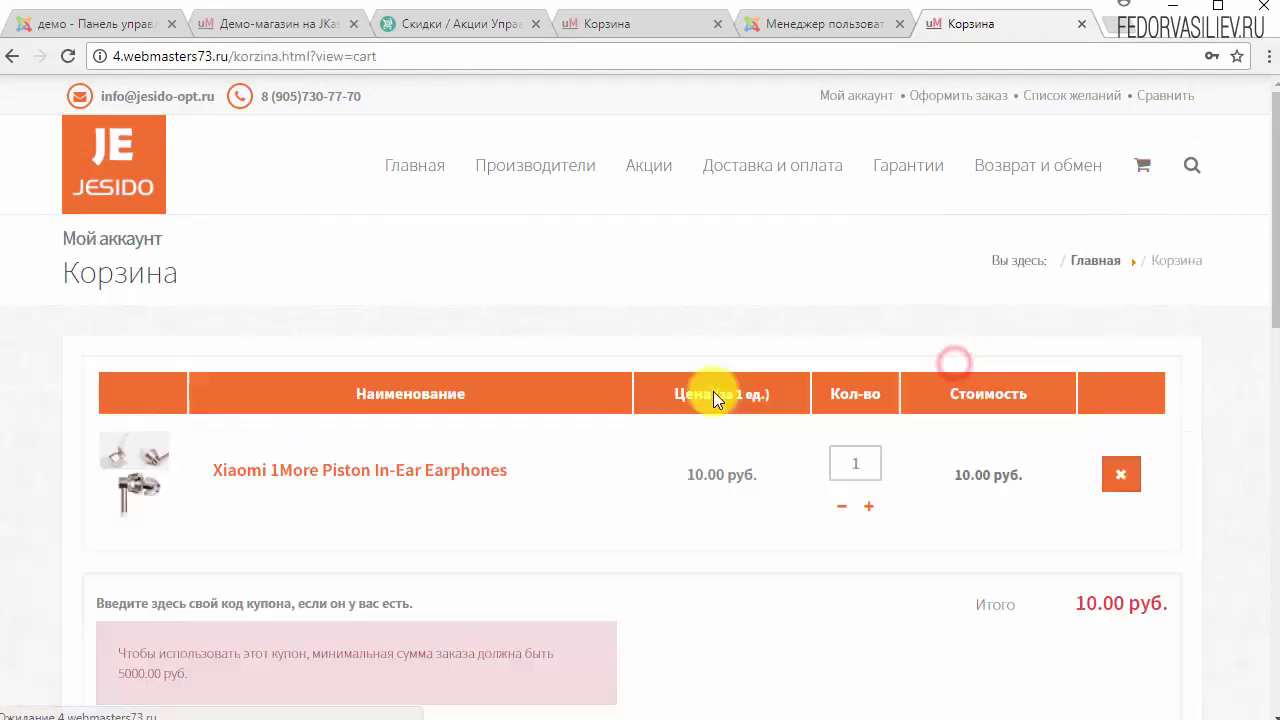
Paste the emailed coupon code as the promo code in the logged-in customer's cart and apply it
scroll(713, 397, "down", 4)
right_click(169, 386)
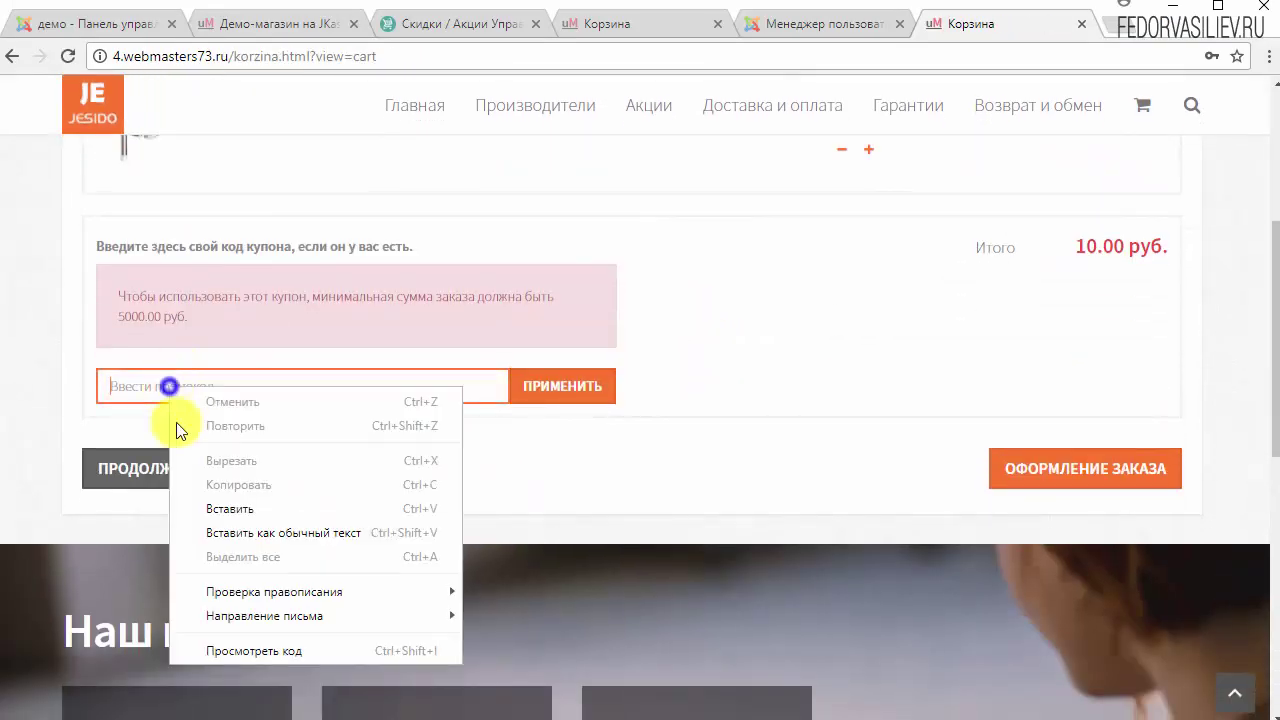
left_click(244, 510)
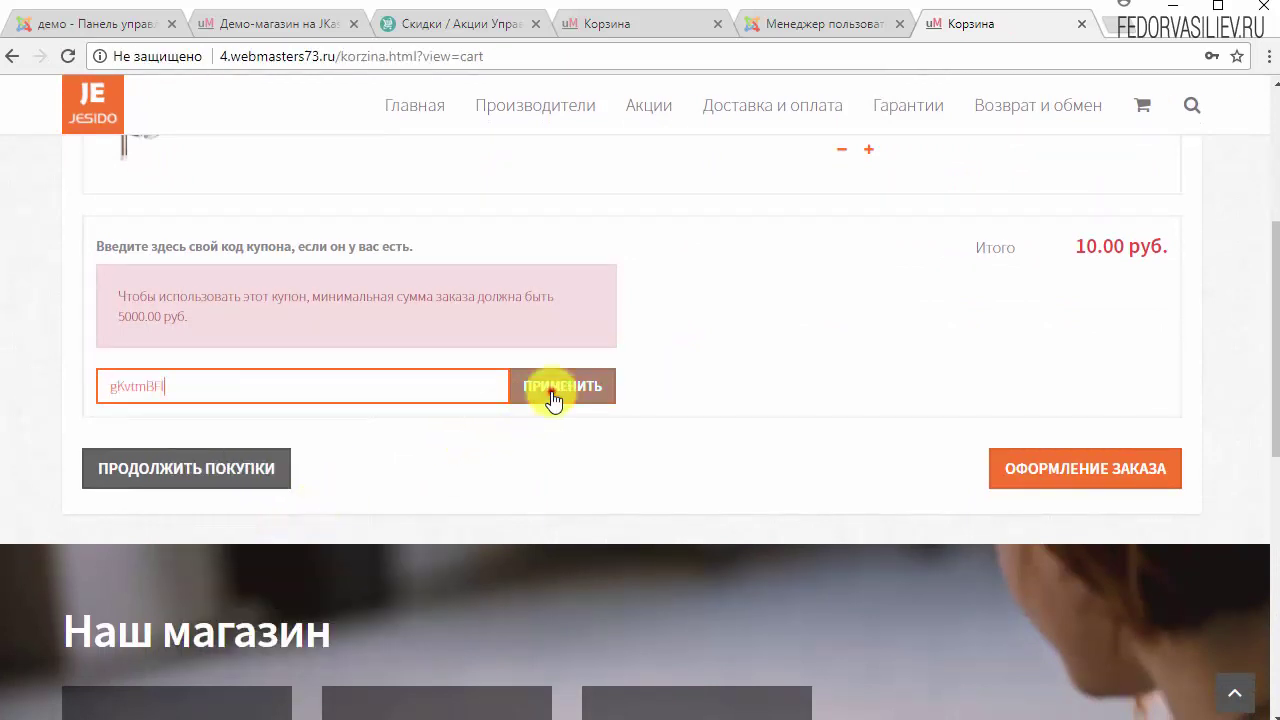
left_click(553, 400)
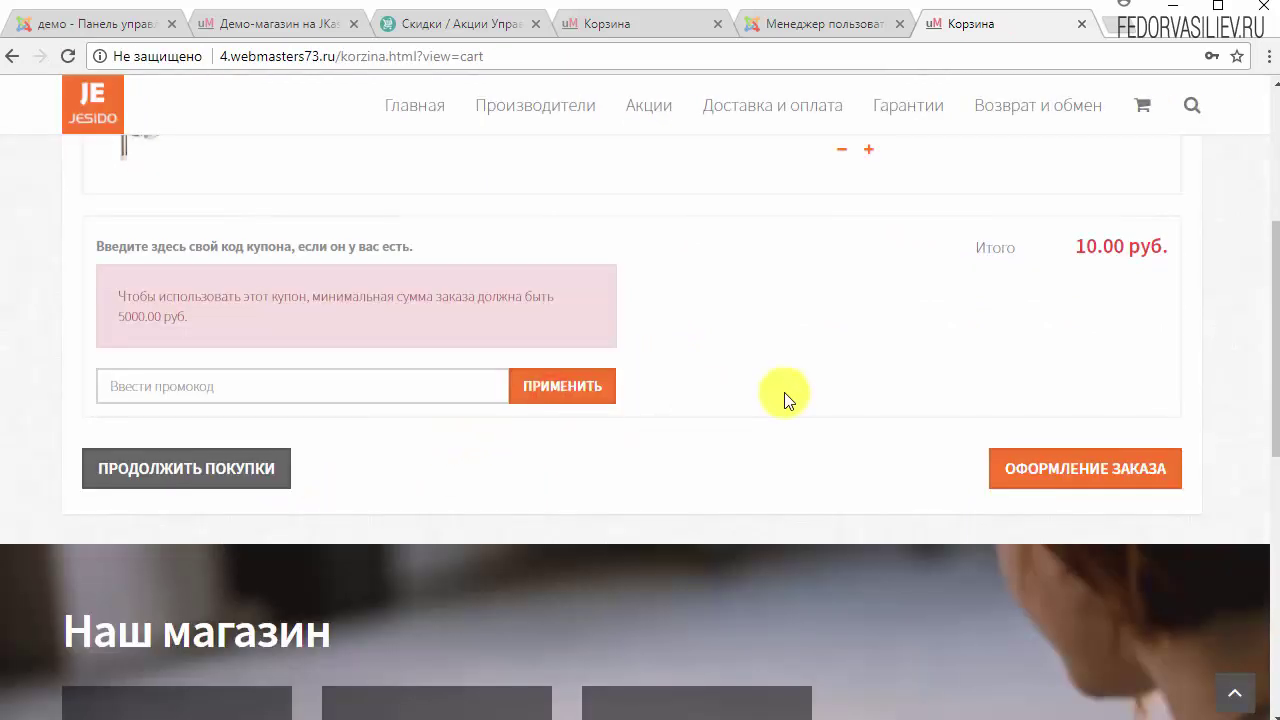
Remove Xiaomi 1More Piston In-Ear Earphones from the customer's cart
scroll(785, 398, "up", 2)
left_click(1093, 323)
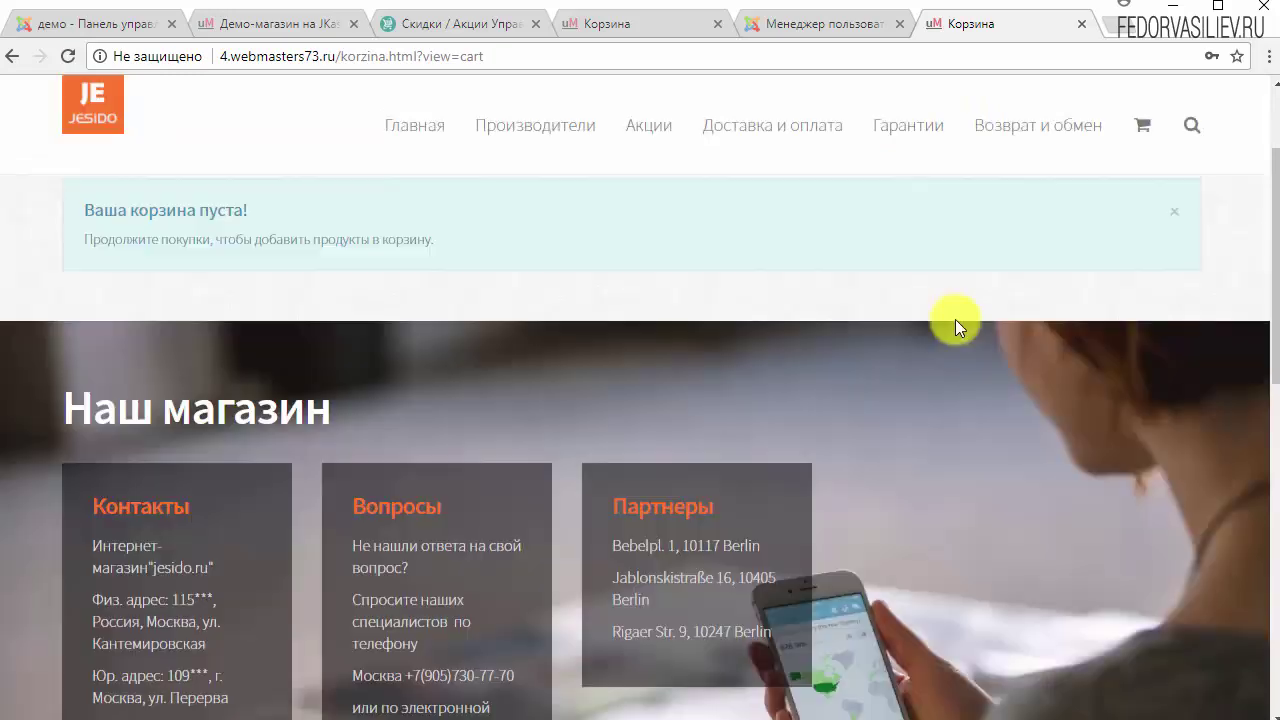
scroll(807, 241, "up", 2)
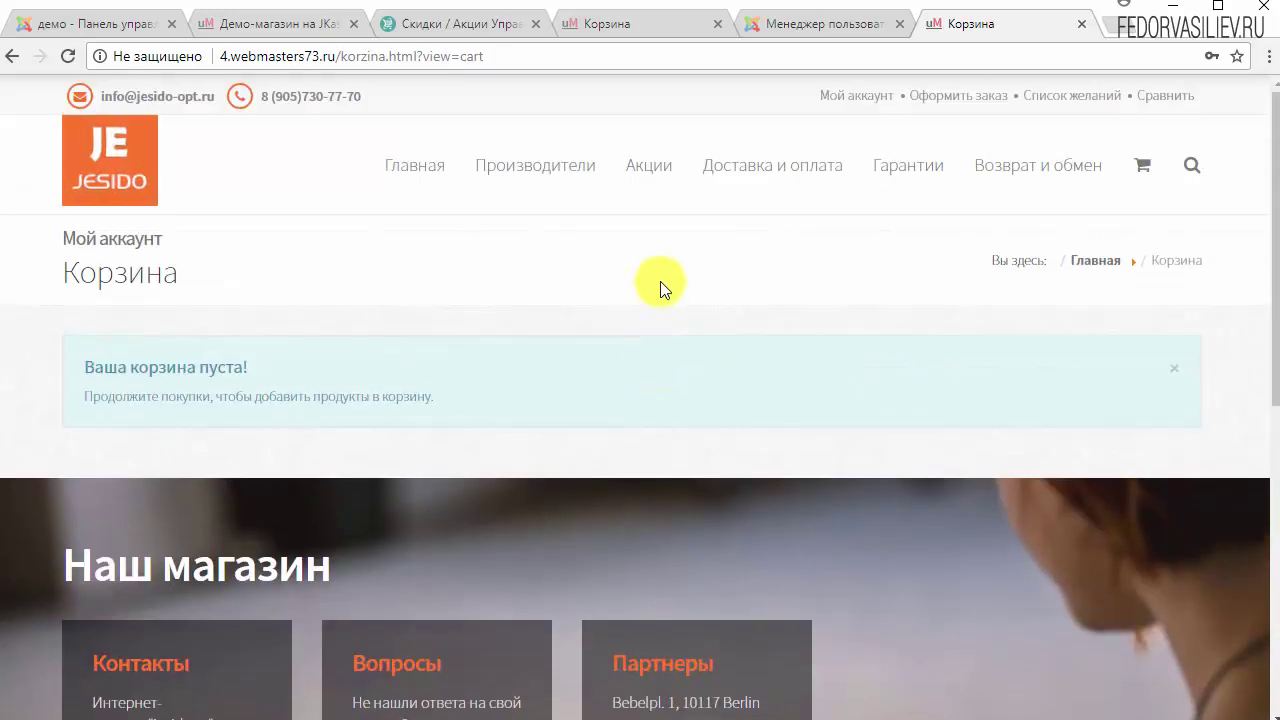
From the shop's home page, add Пуховик Moncler2 to the cart as the logged-in customer and proceed to checkout
left_click(860, 94)
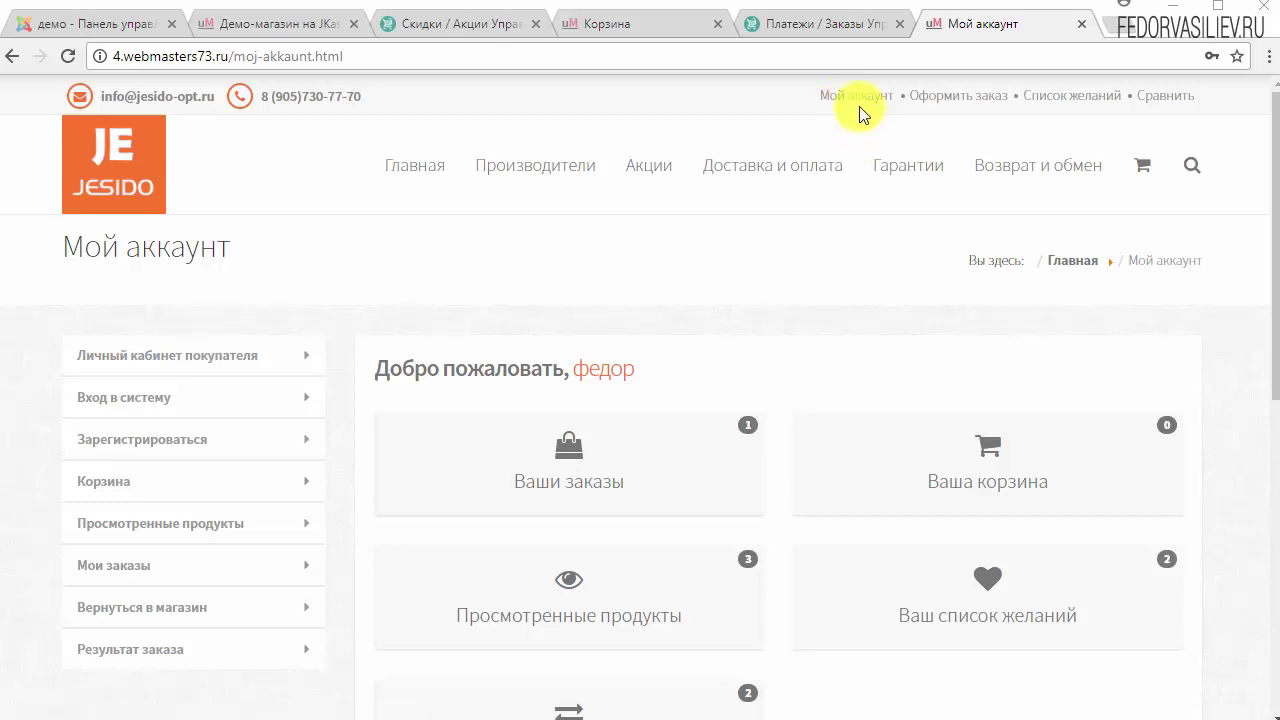
left_click(402, 167)
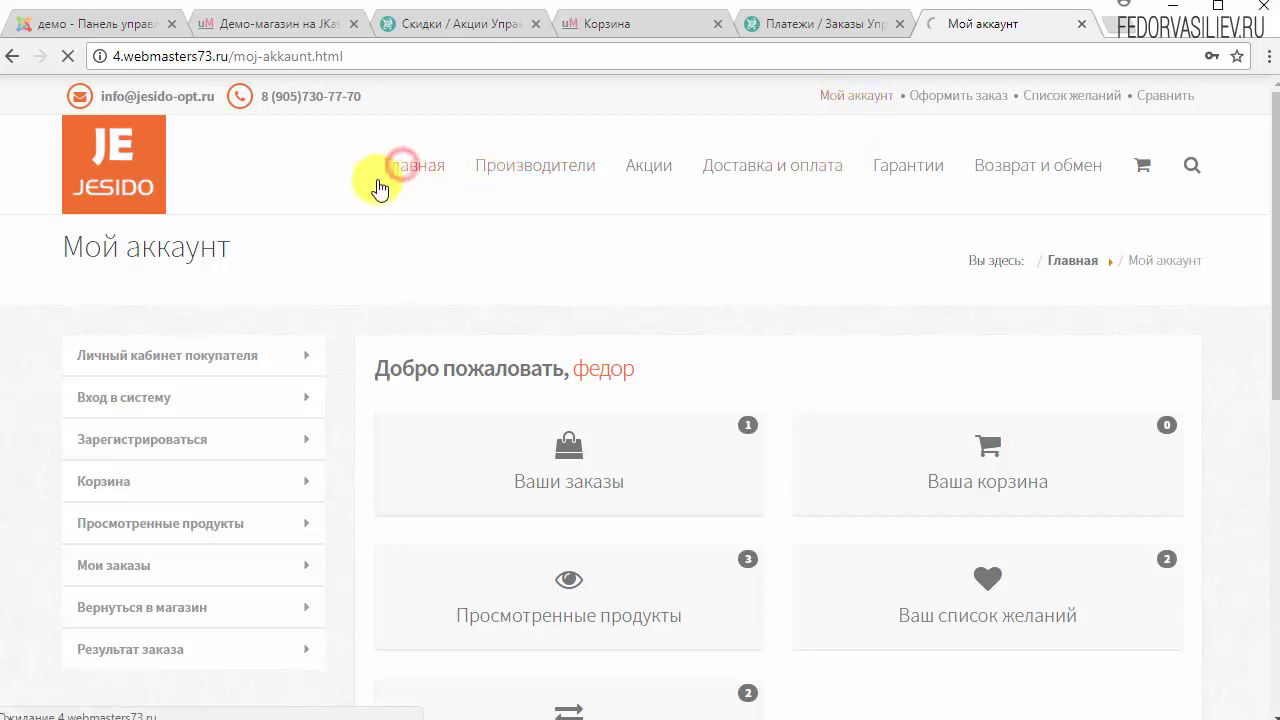
scroll(414, 188, "down", 10)
scroll(508, 335, "down", 8)
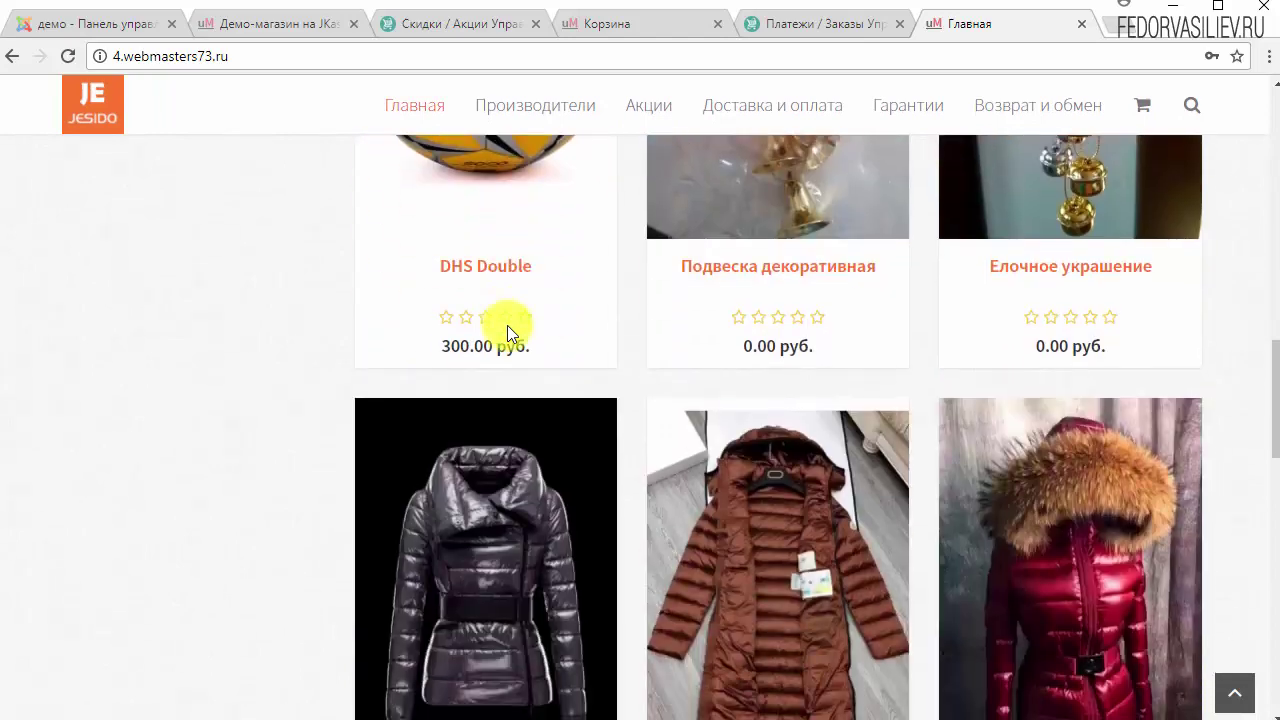
left_click(446, 560)
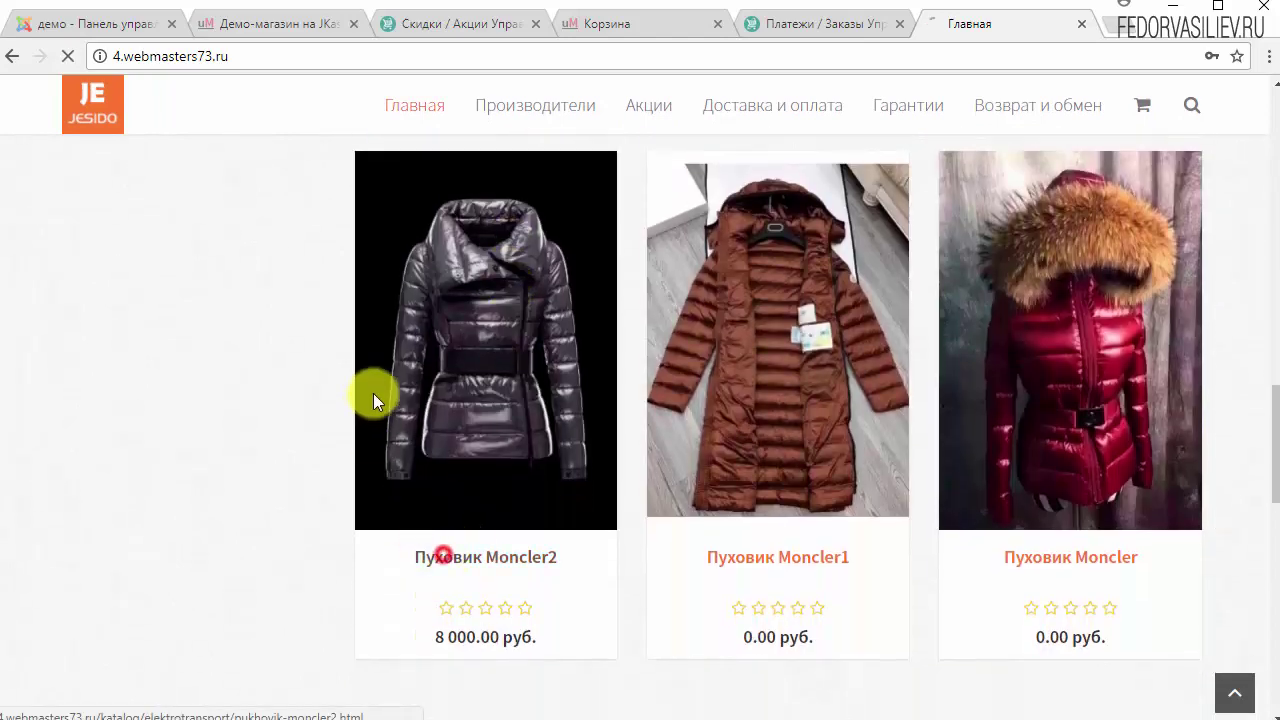
left_click(1133, 545)
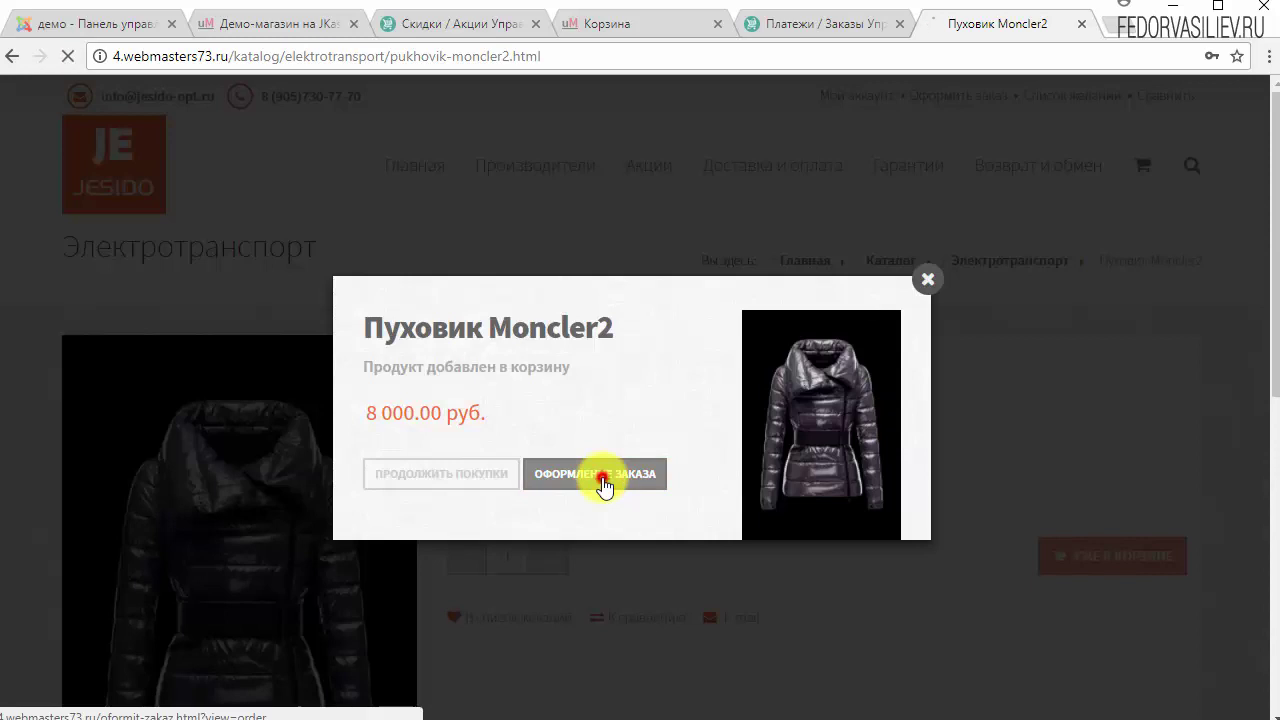
left_click(601, 476)
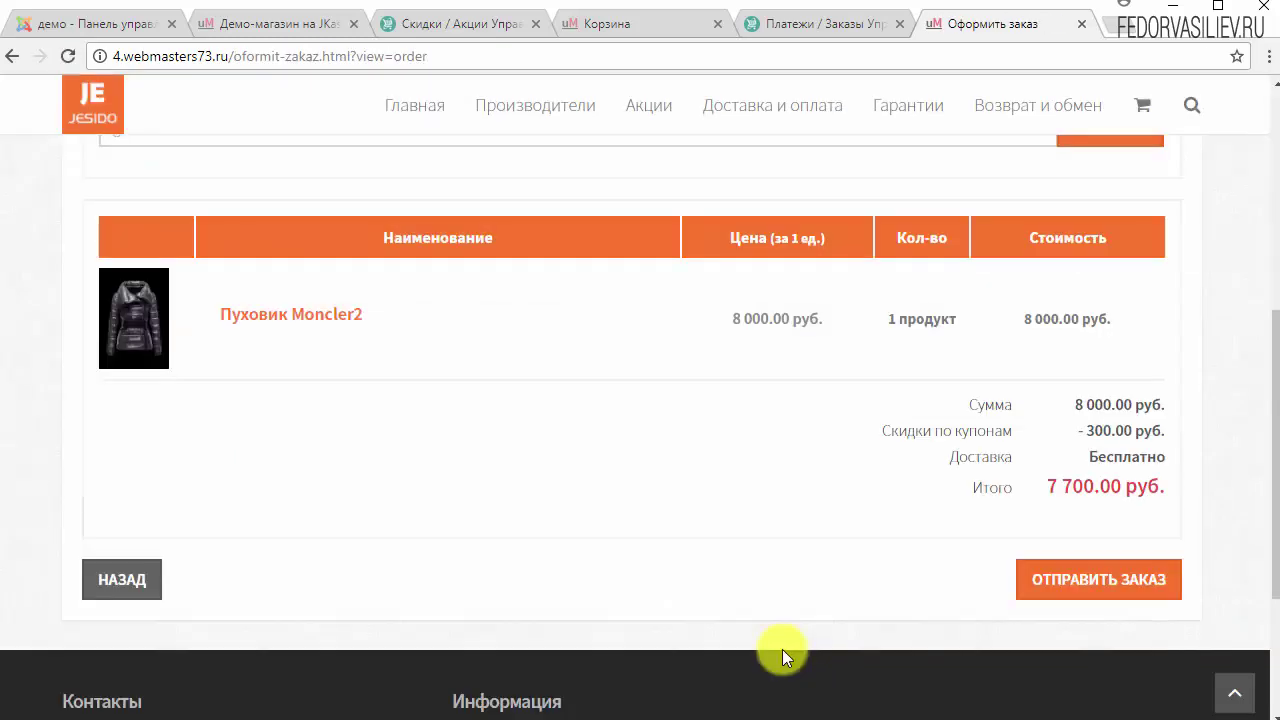
Agree to the shop's rules at checkout and check the coupon discount in the order summary
scroll(782, 649, "up", 3)
scroll(782, 649, "down", 2)
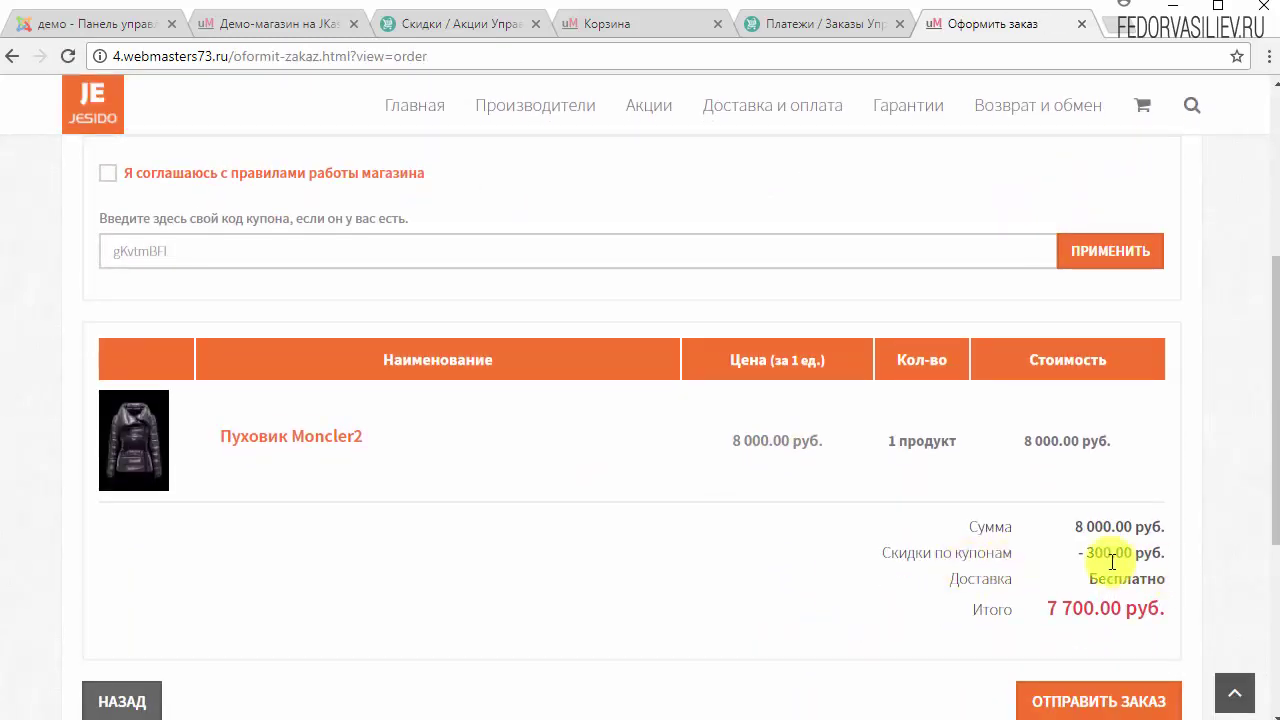
scroll(700, 608, "down", 1)
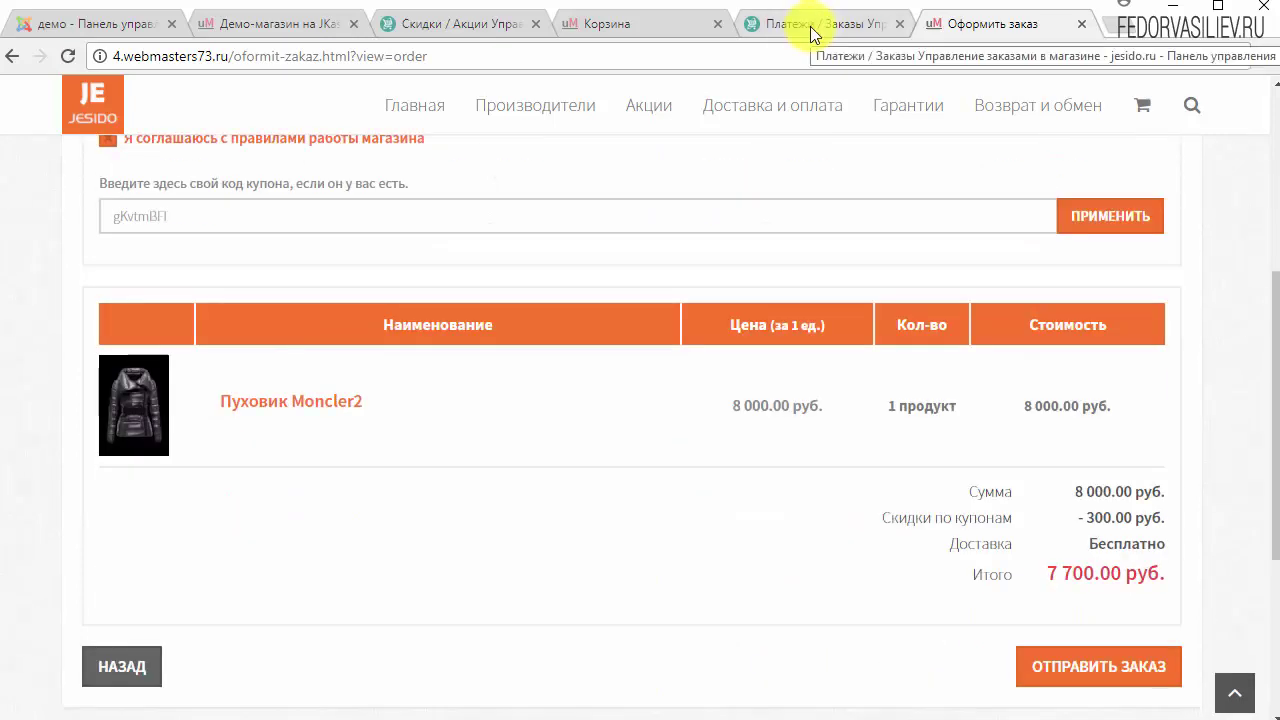
In the jKassa admin, open the Скидки по купонам discount for editing and review its minimum sum, discounts and assigned coupon codes
left_click(810, 28)
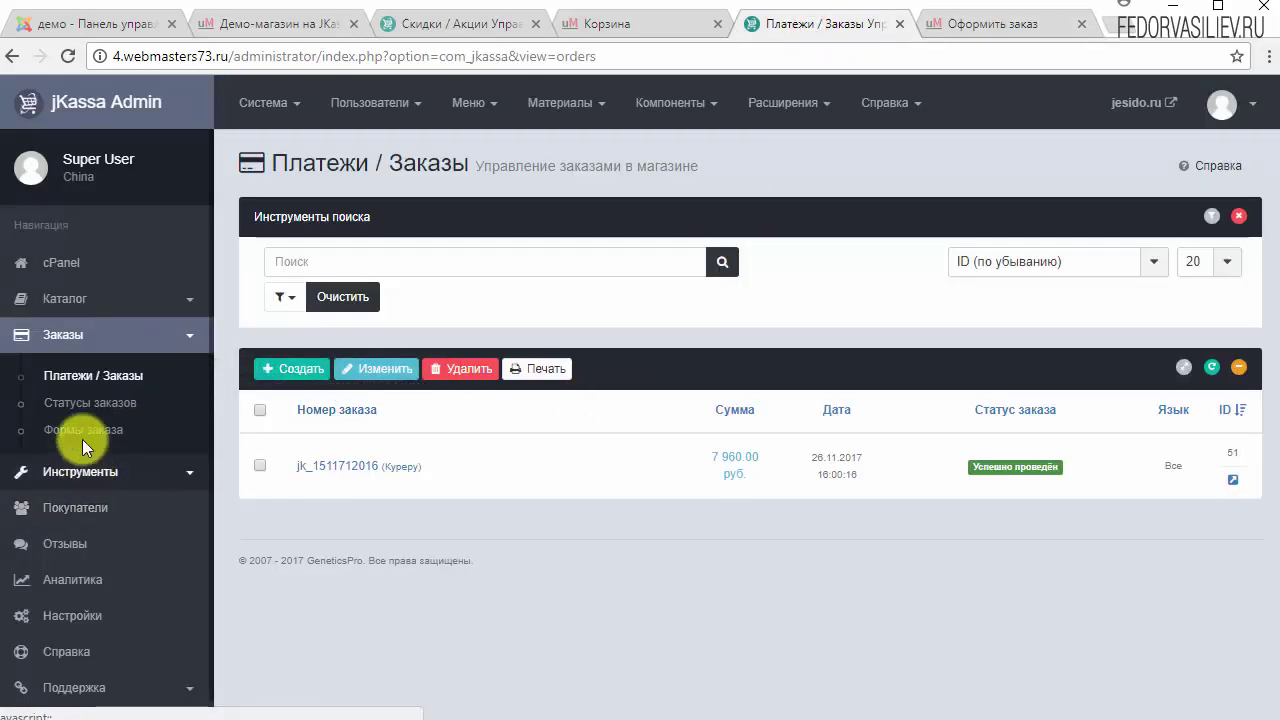
left_click(91, 302)
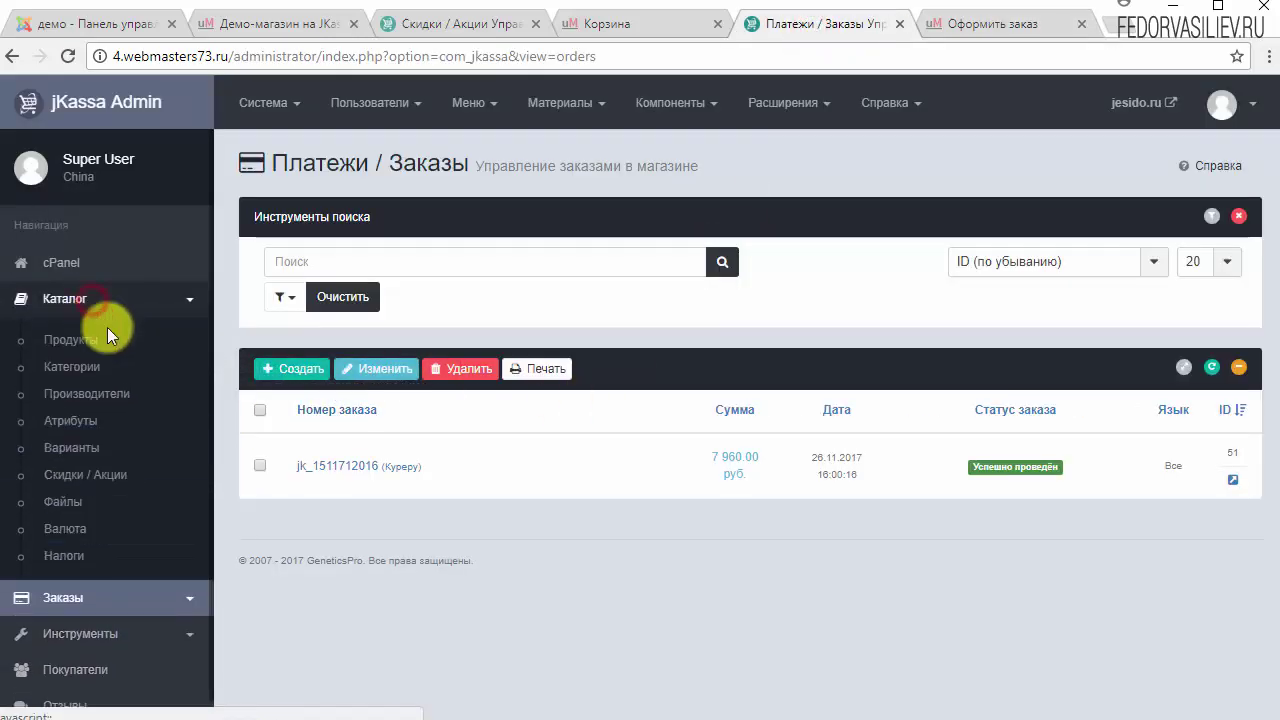
left_click(95, 474)
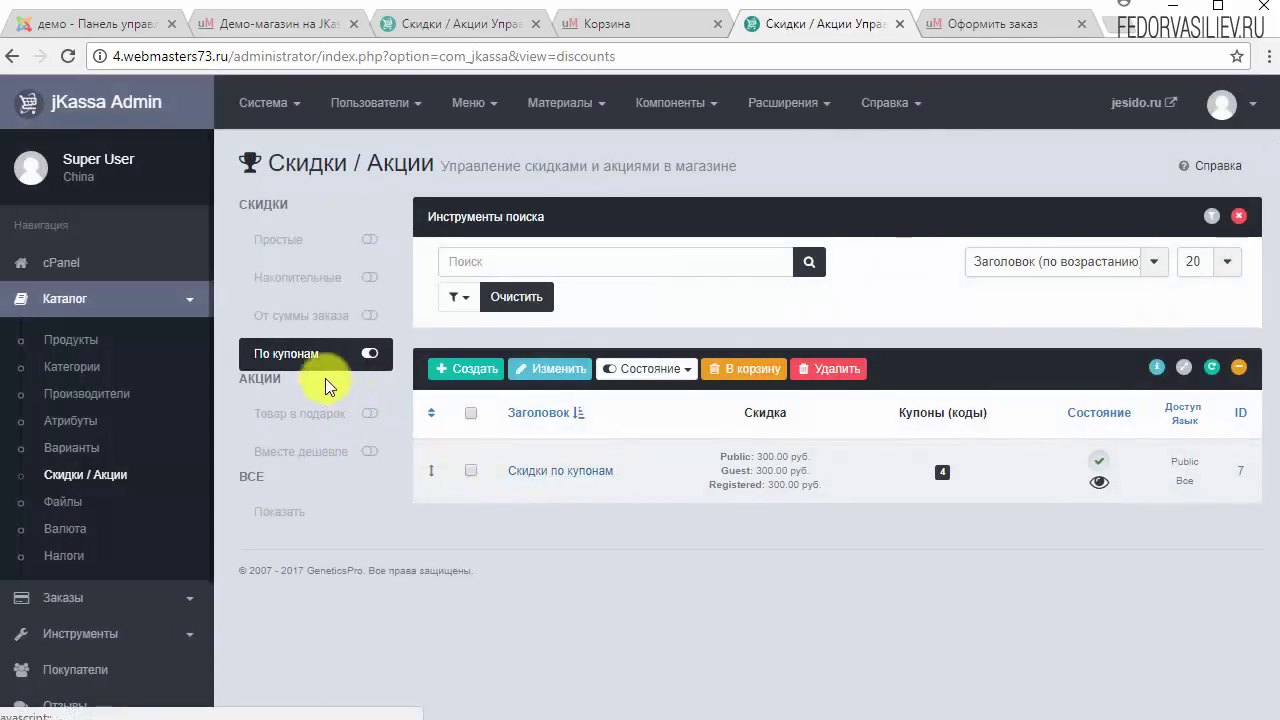
left_click(551, 471)
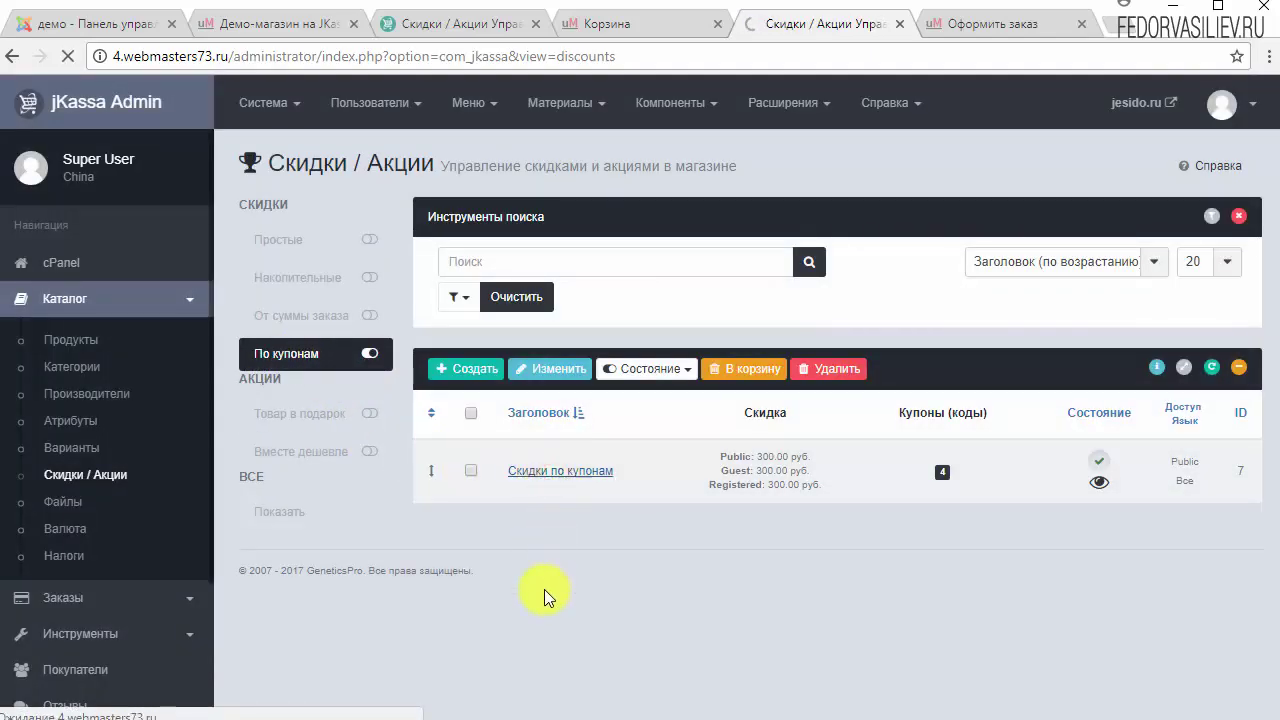
scroll(677, 466, "down", 1)
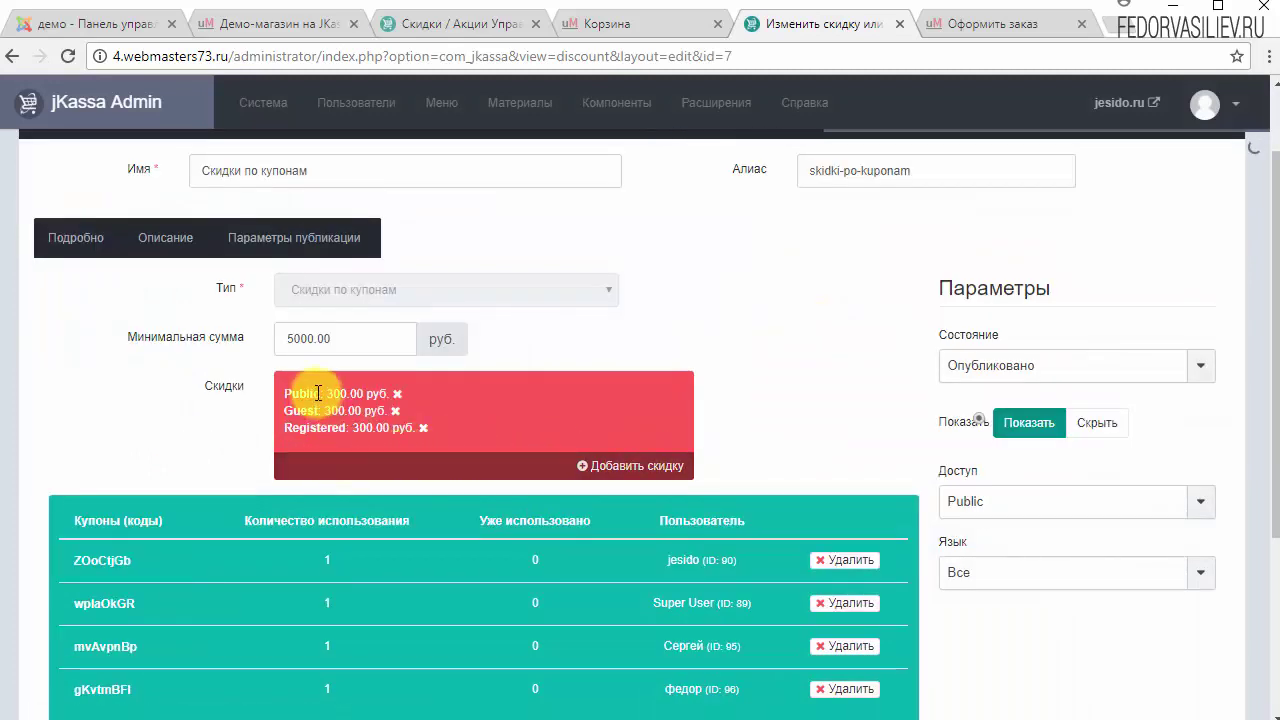
Return to the shop's checkout and reapply the coupon code already entered for the Пуховик Moncler2 order
left_click(965, 30)
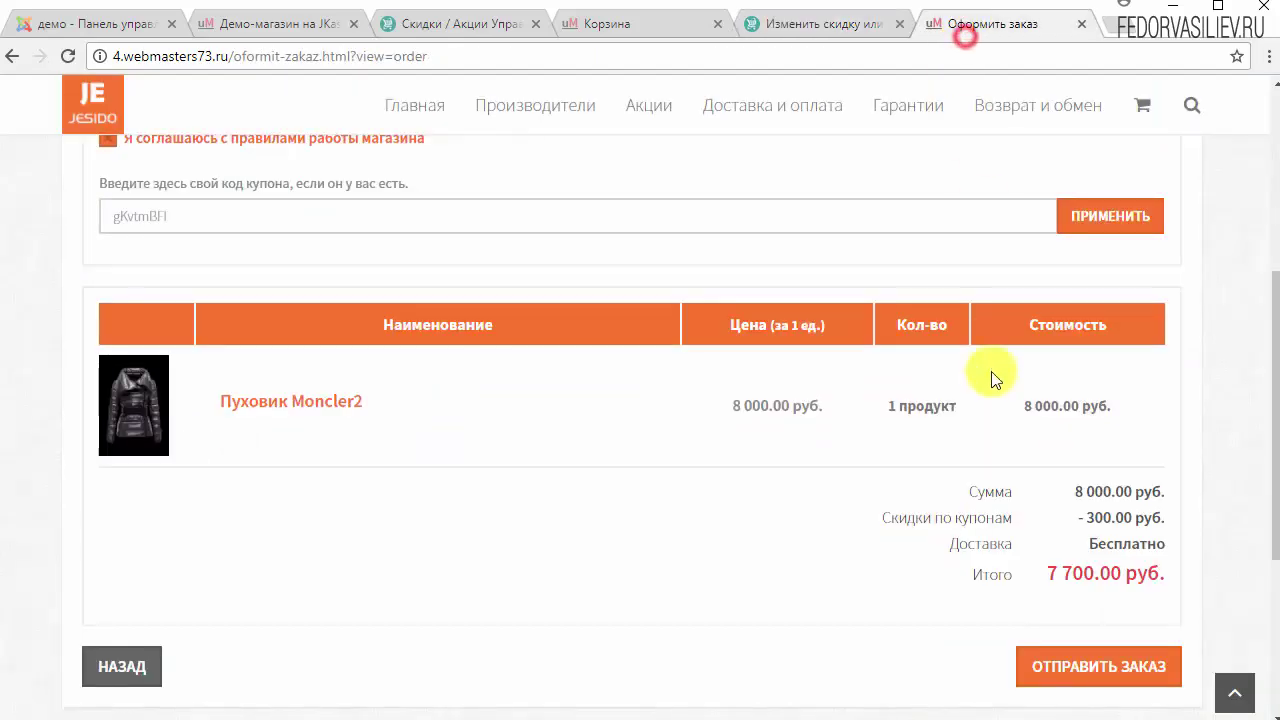
scroll(990, 420, "down", 2)
scroll(475, 558, "up", 4)
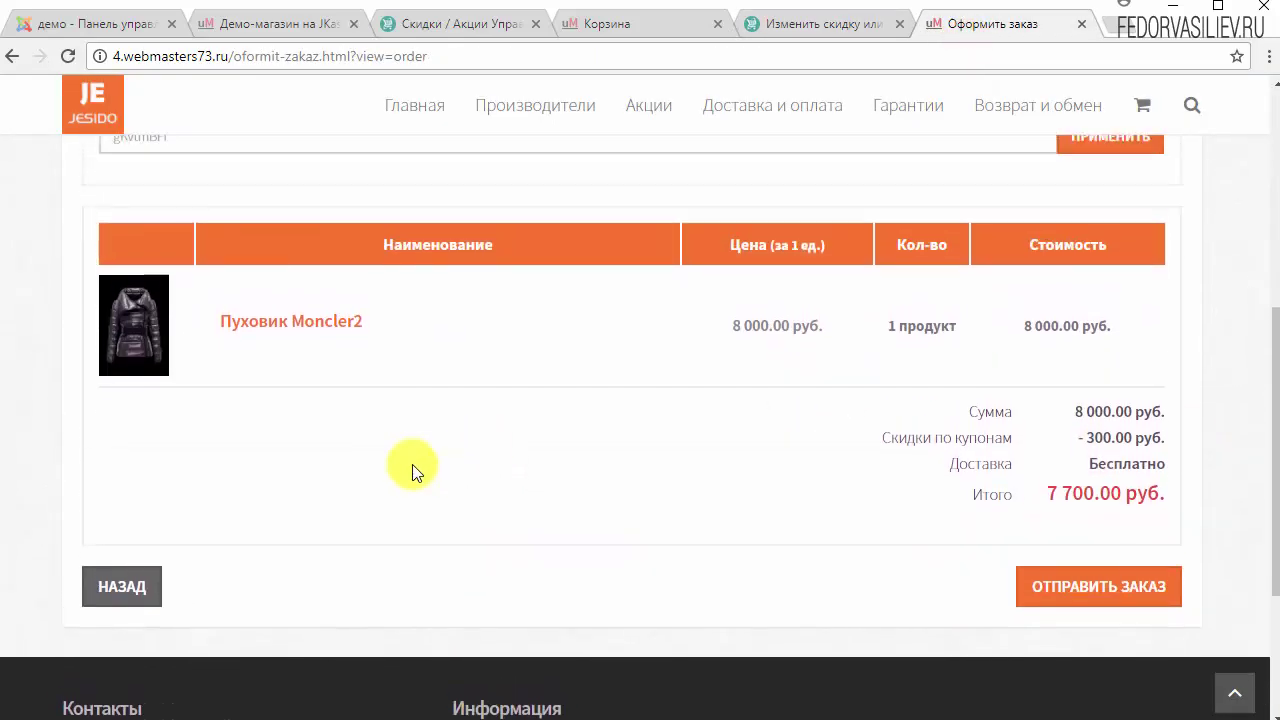
left_click(186, 415)
left_click_drag(199, 412, 10, 417)
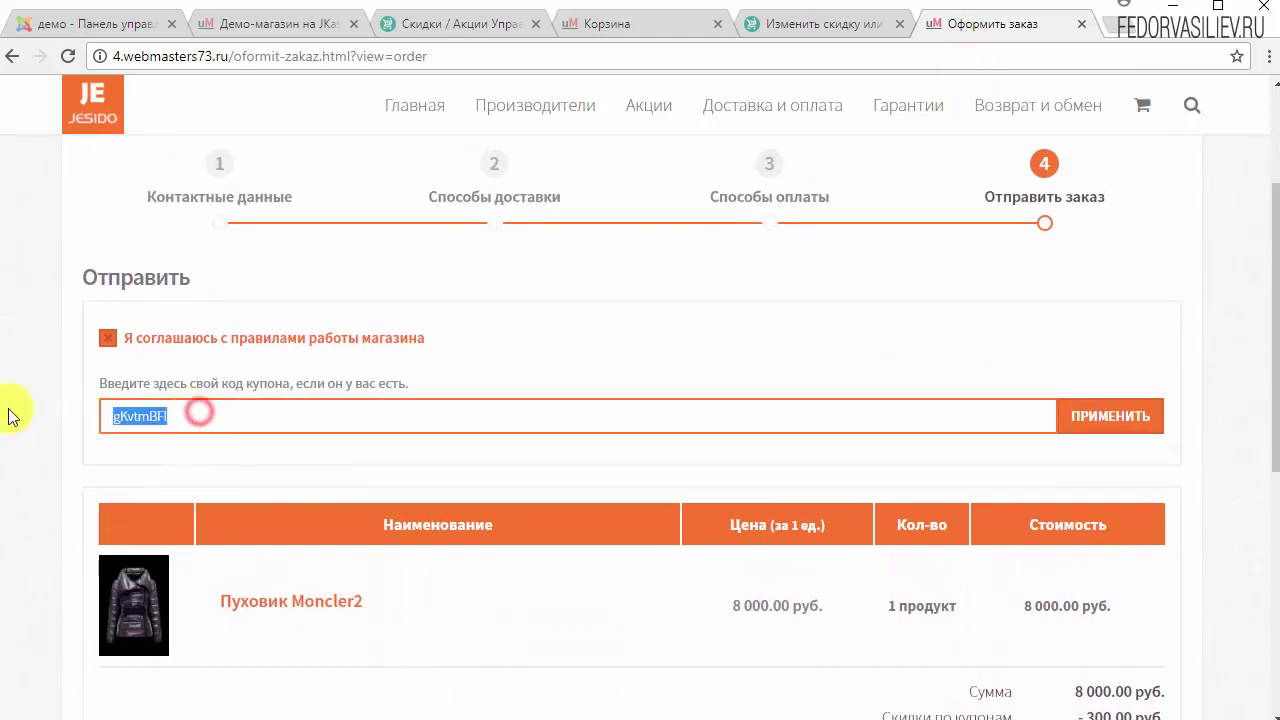
key("Right")
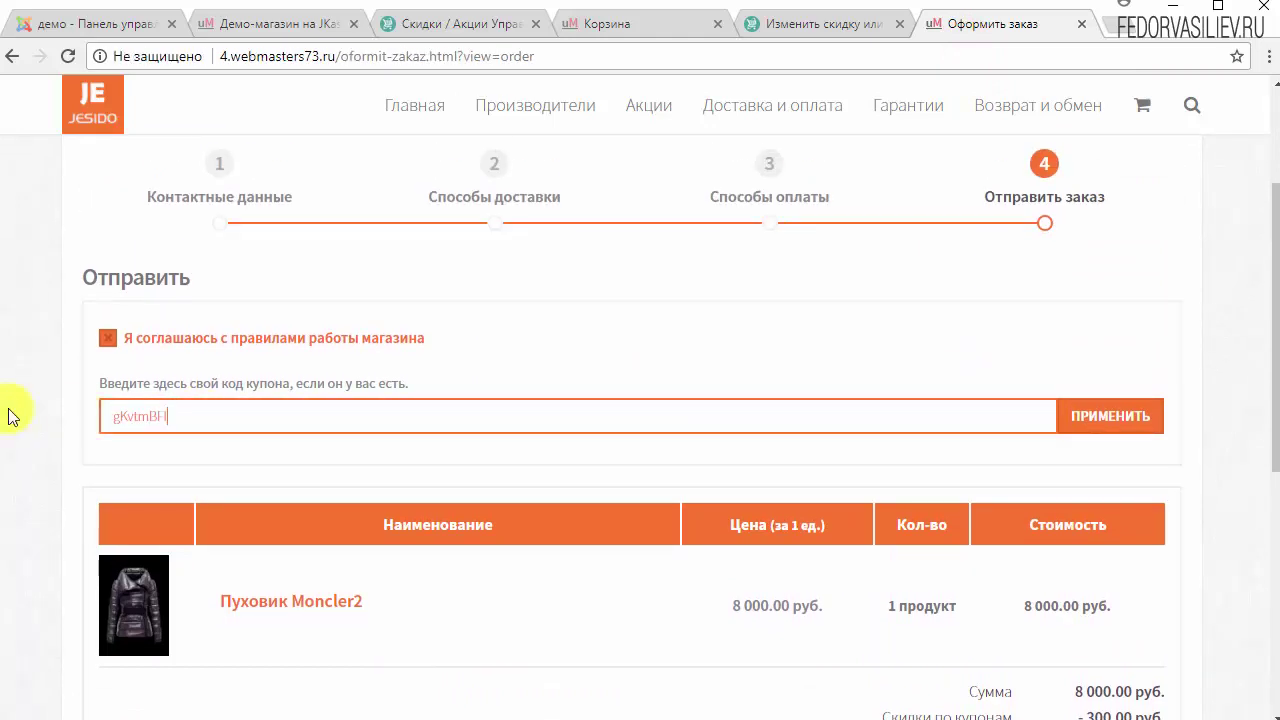
left_click(1100, 415)
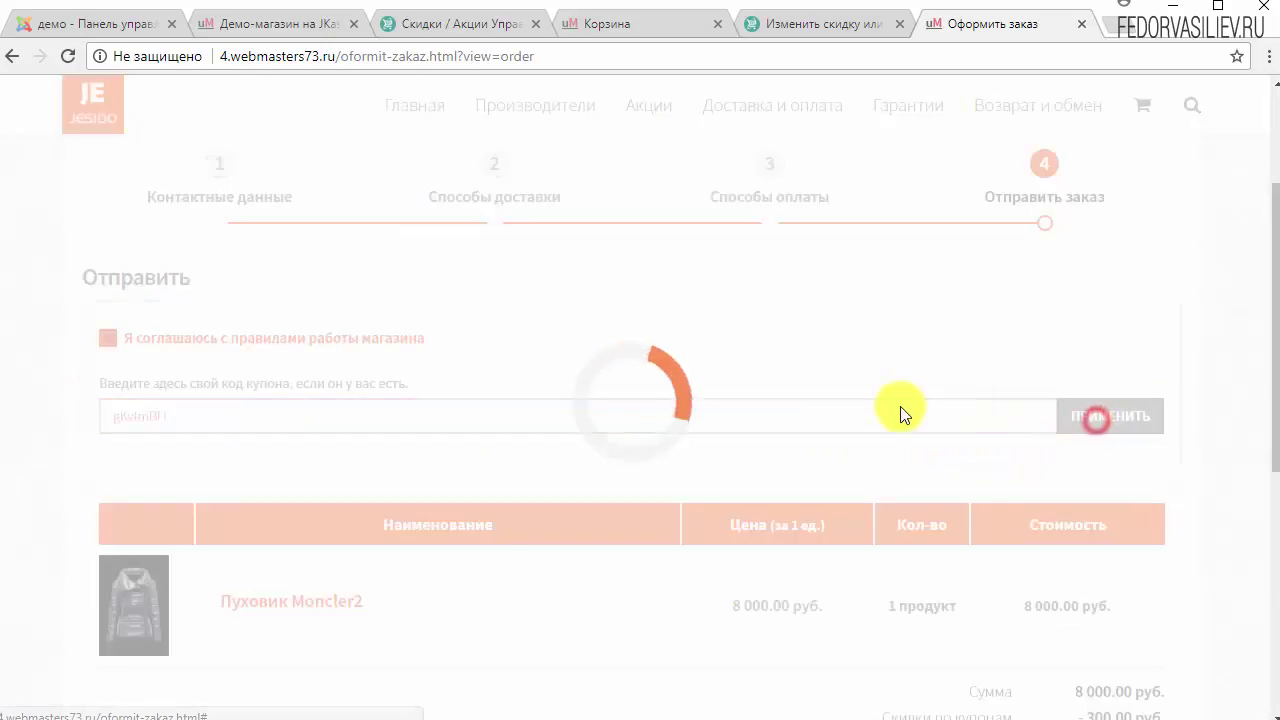
Review the coupon code at checkout and compare the order's sum, coupon discount and total
scroll(875, 403, "down", 3)
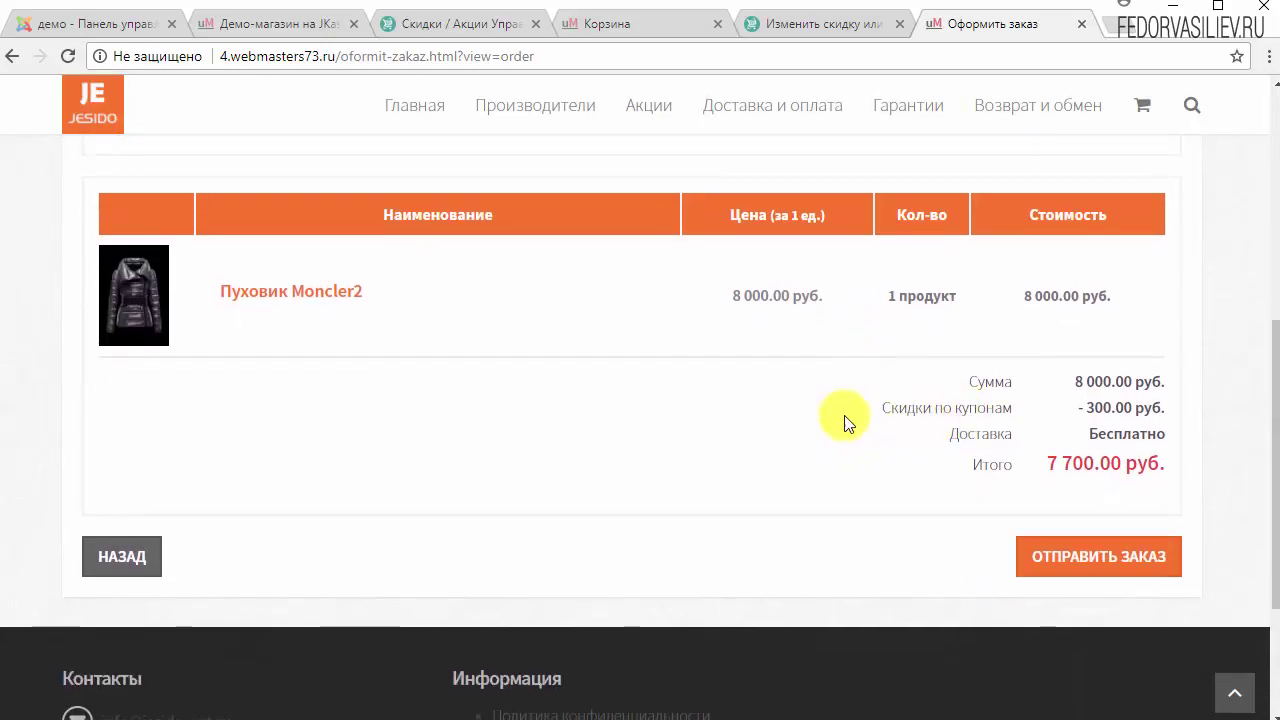
scroll(843, 423, "up", 2)
scroll(908, 514, "down", 1)
scroll(181, 484, "up", 2)
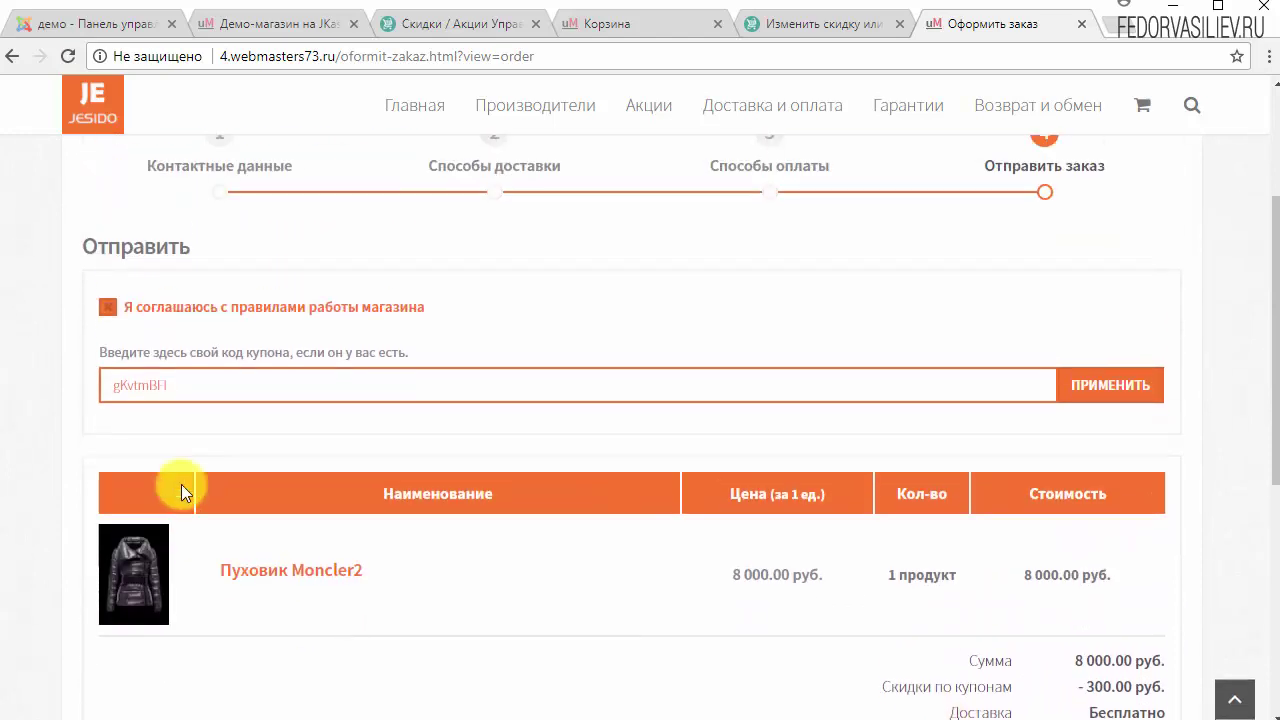
left_click_drag(206, 427, 84, 434)
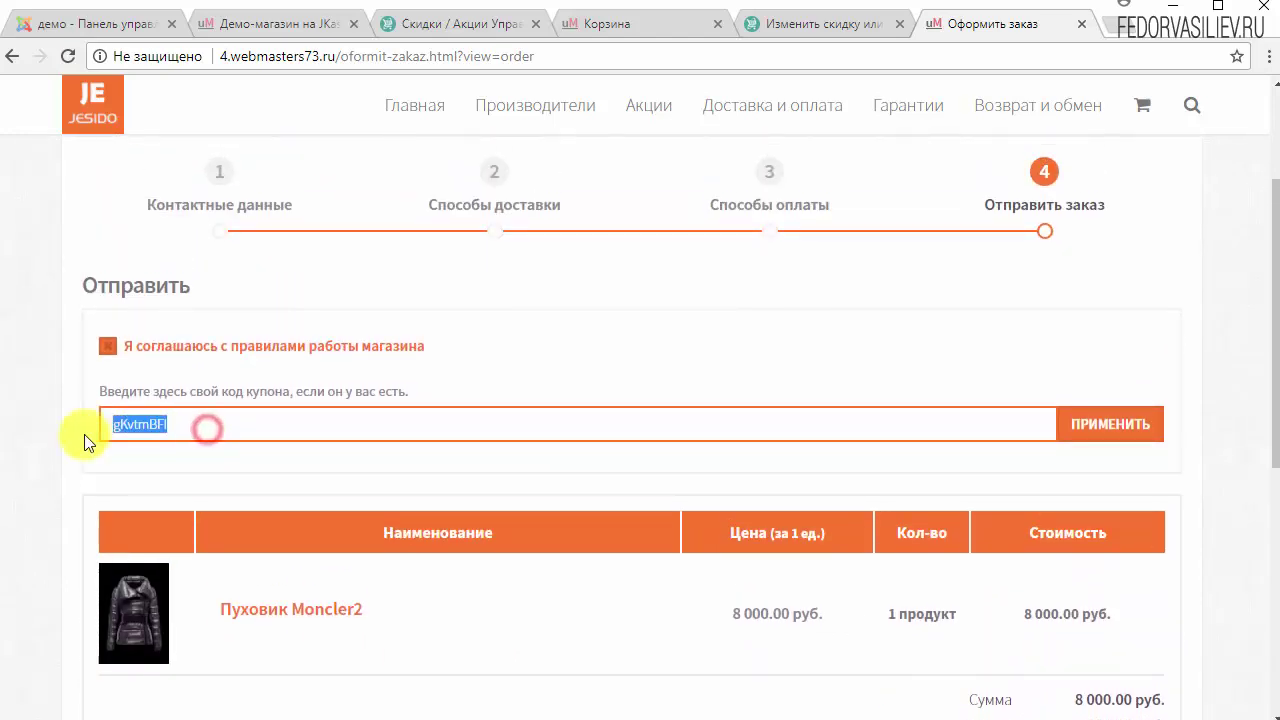
left_click(509, 378)
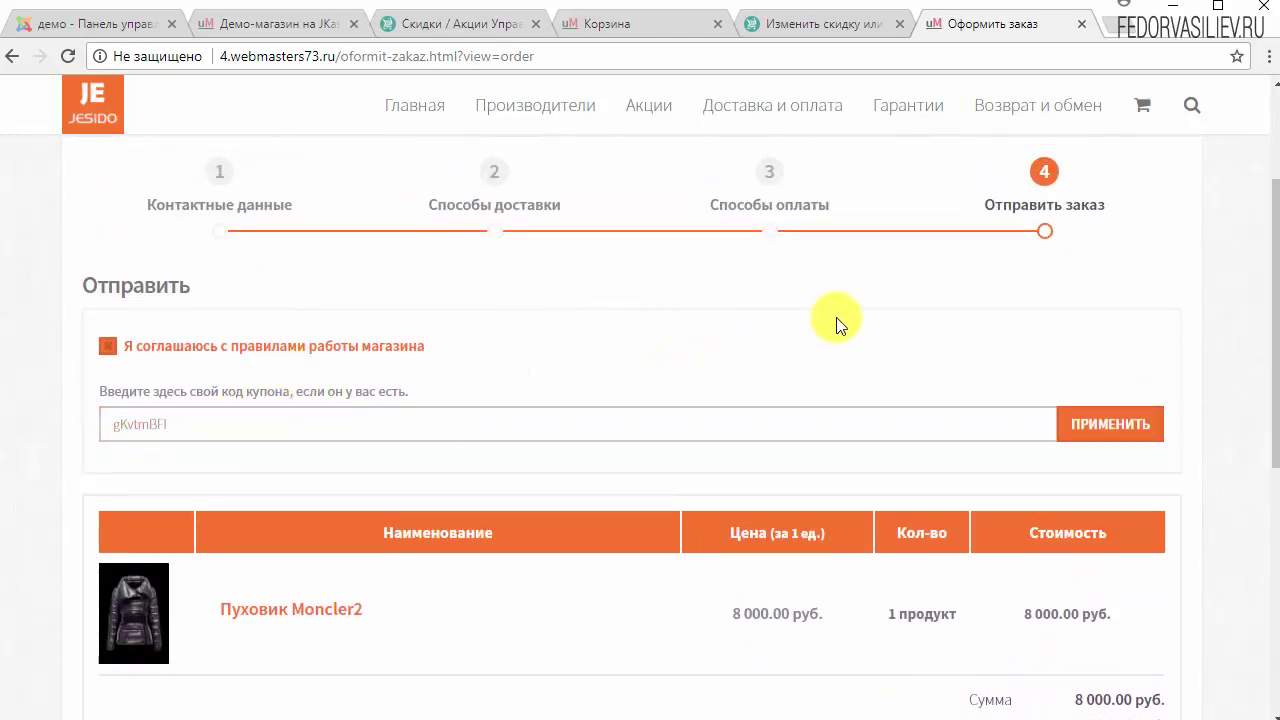
scroll(846, 323, "down", 2)
scroll(865, 510, "up", 1)
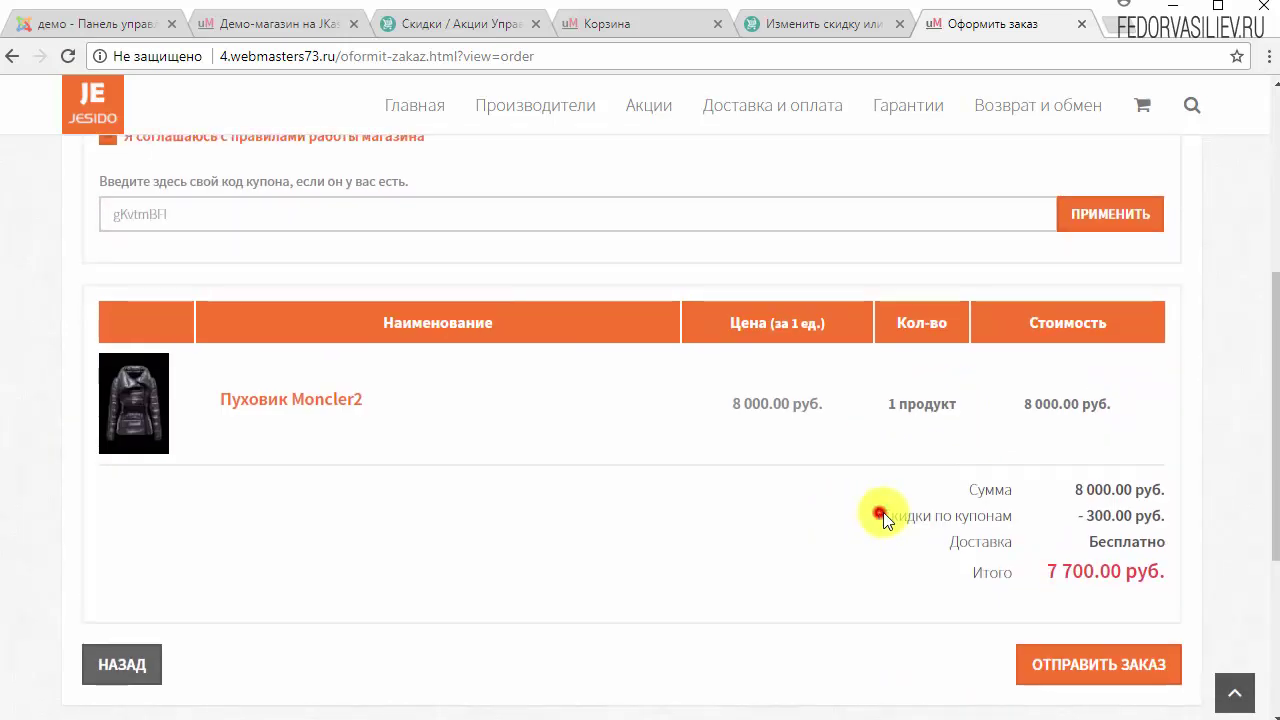
left_click_drag(880, 514, 1040, 492)
left_click(975, 491)
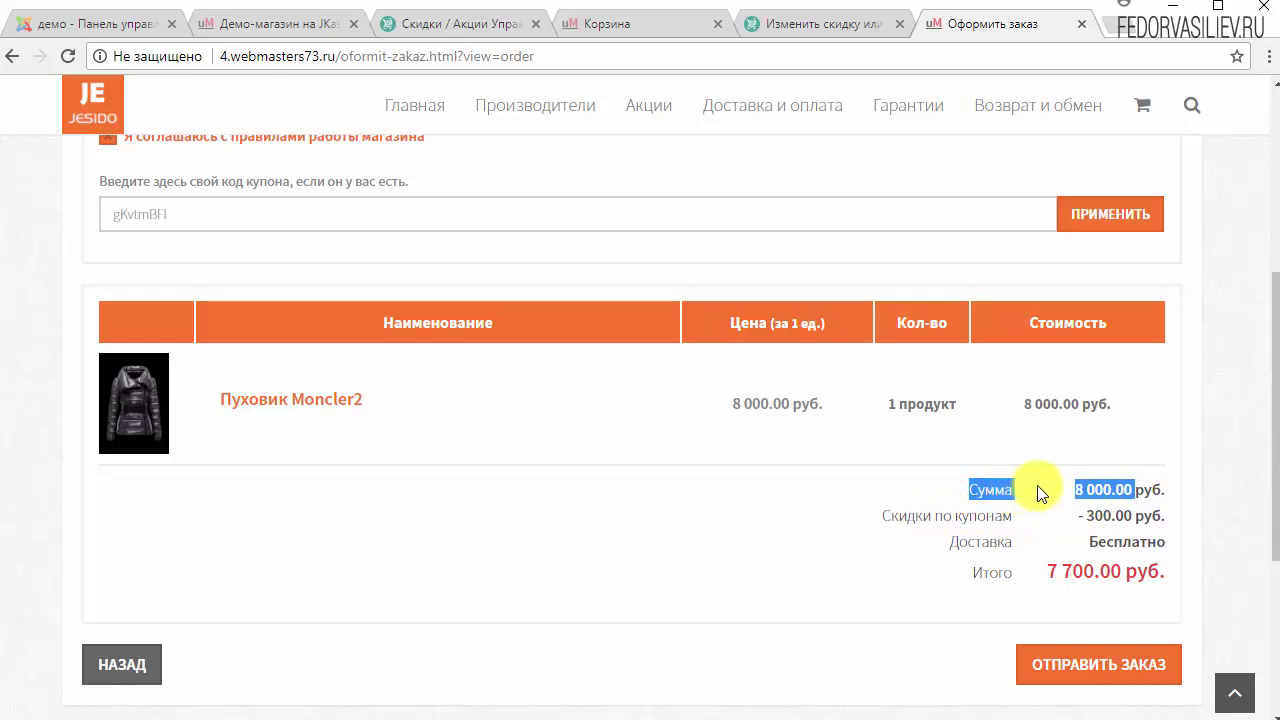
left_click(1040, 492)
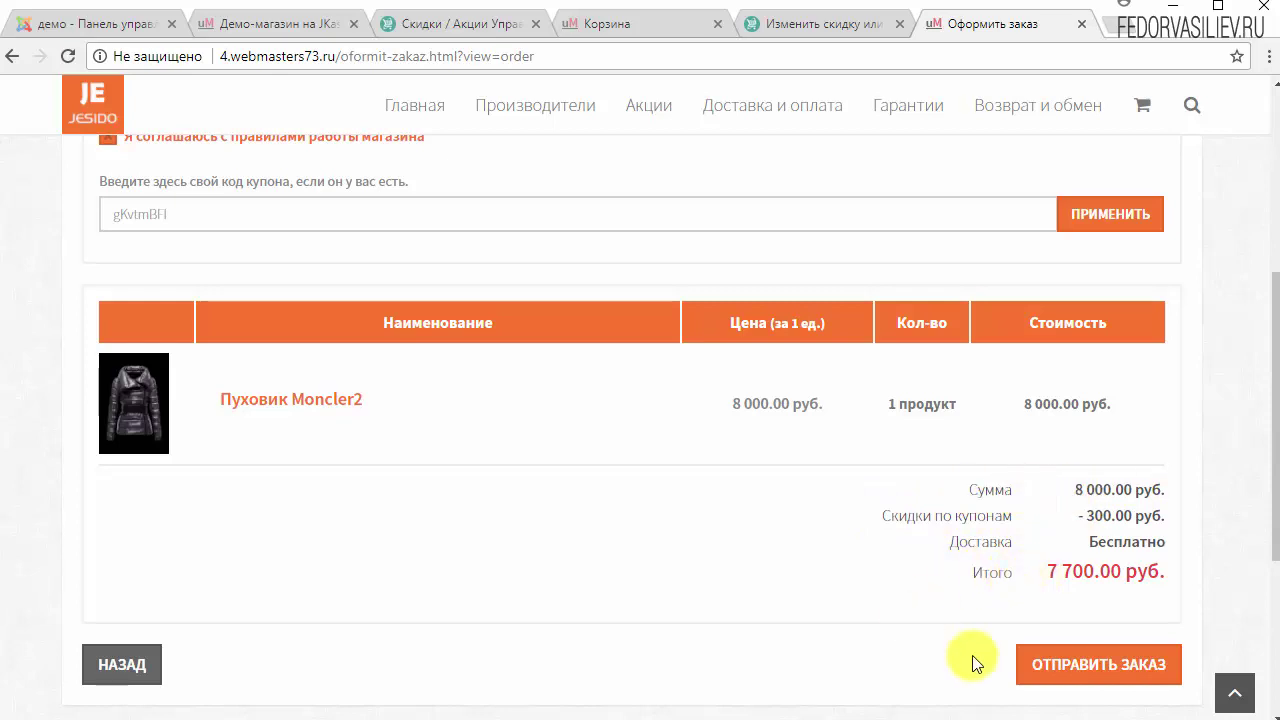
Try to submit the Пуховик Moncler2 order and dismiss the resulting message
left_click(1043, 664)
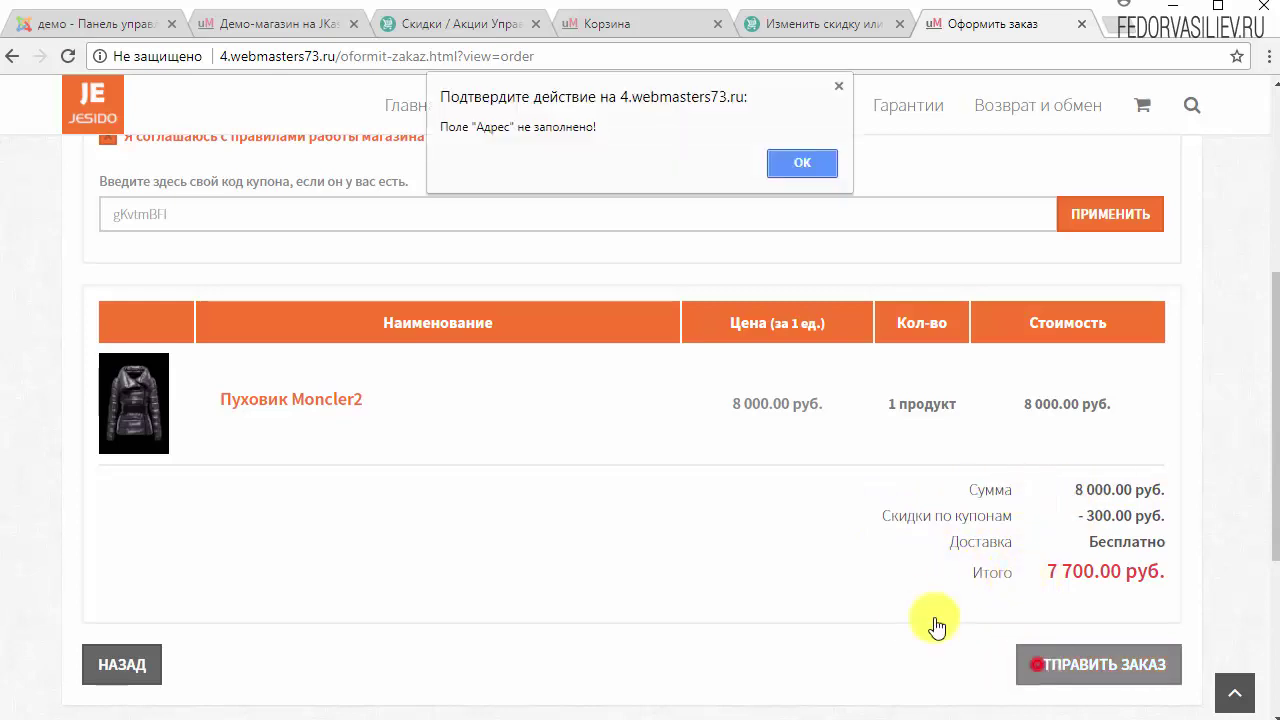
left_click(789, 183)
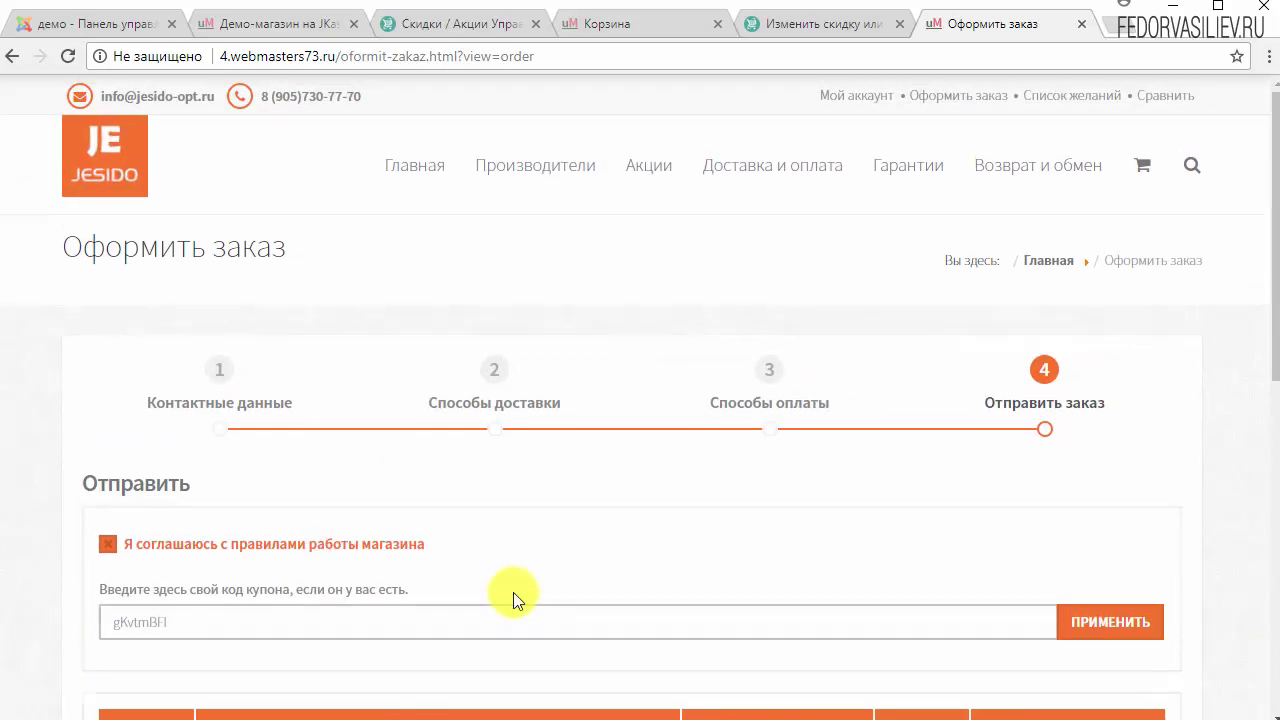
Go back to the checkout's contact details, fill in the customer's missing address and phone, and submit the Пуховик Moncler2 order with the coupon applied
scroll(448, 466, "down", 10)
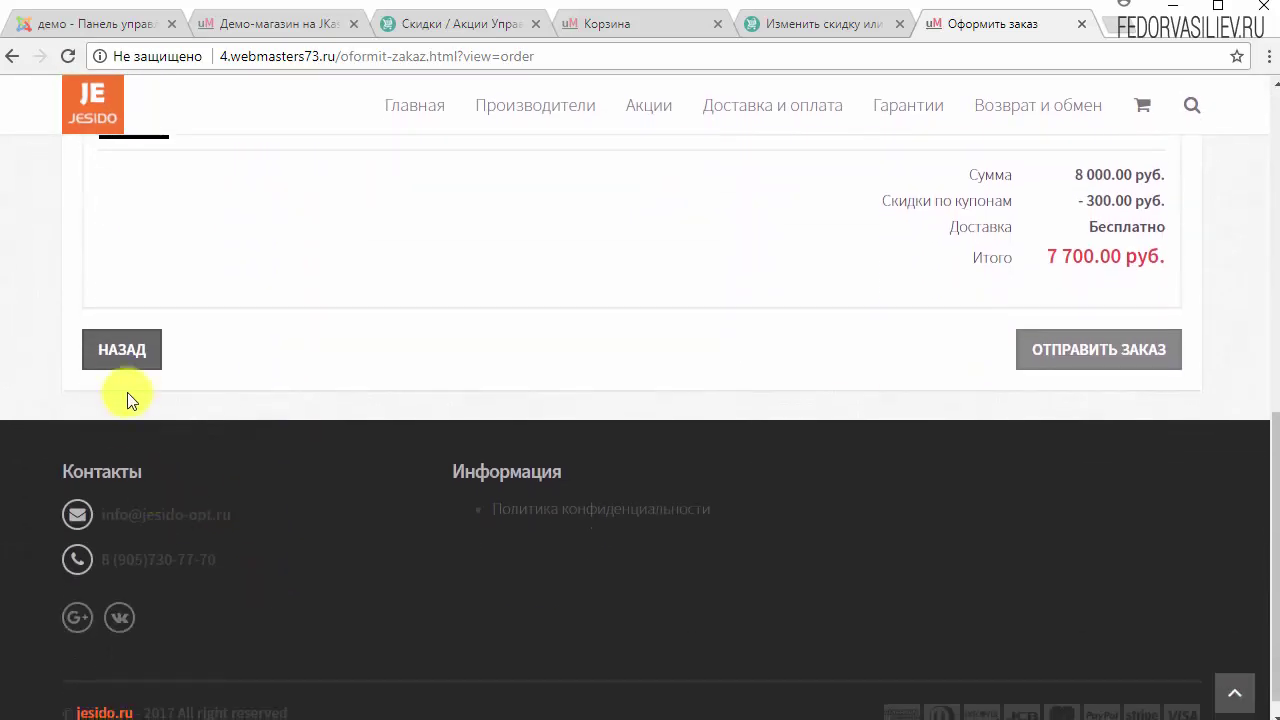
left_click(136, 360)
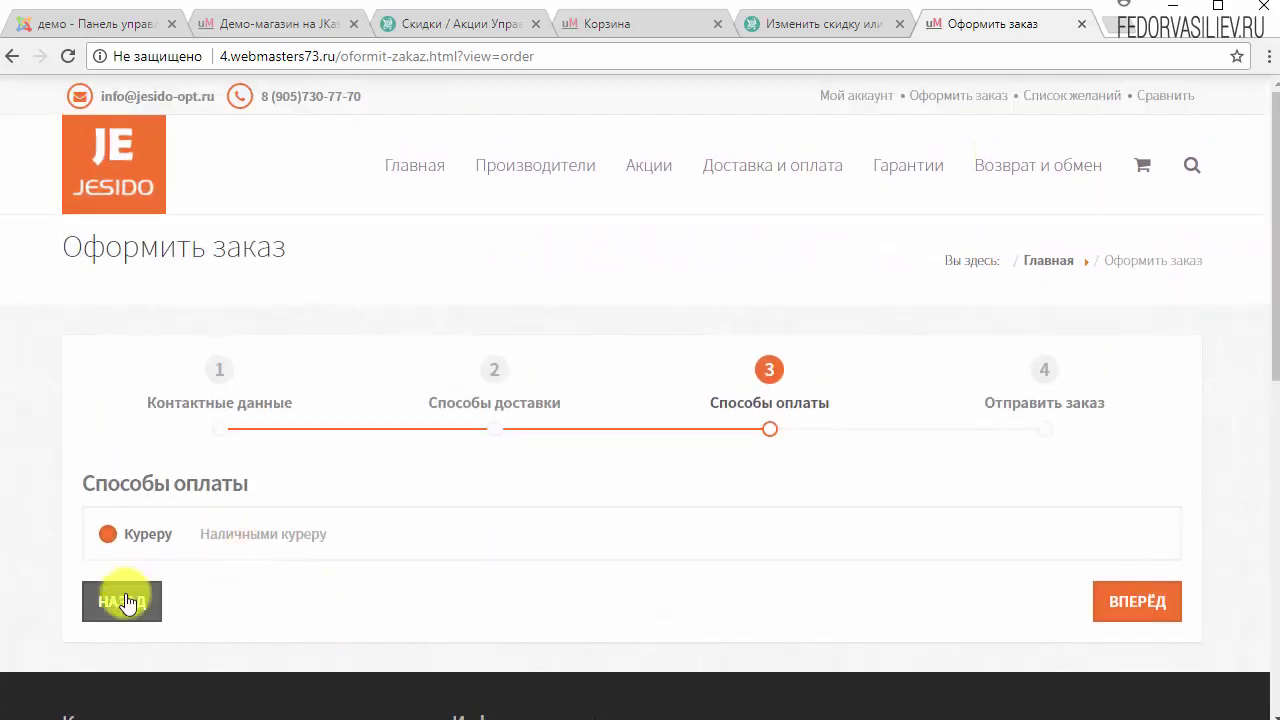
left_click(125, 600)
left_click(125, 672)
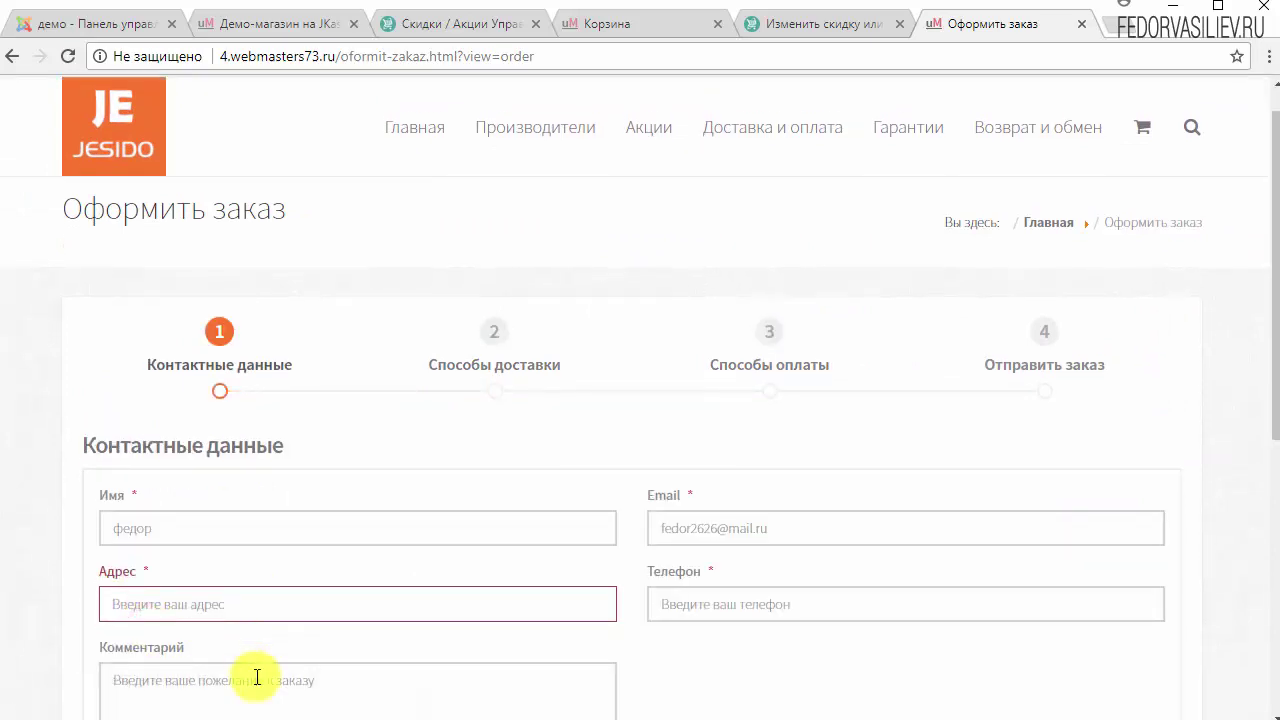
left_click(212, 430)
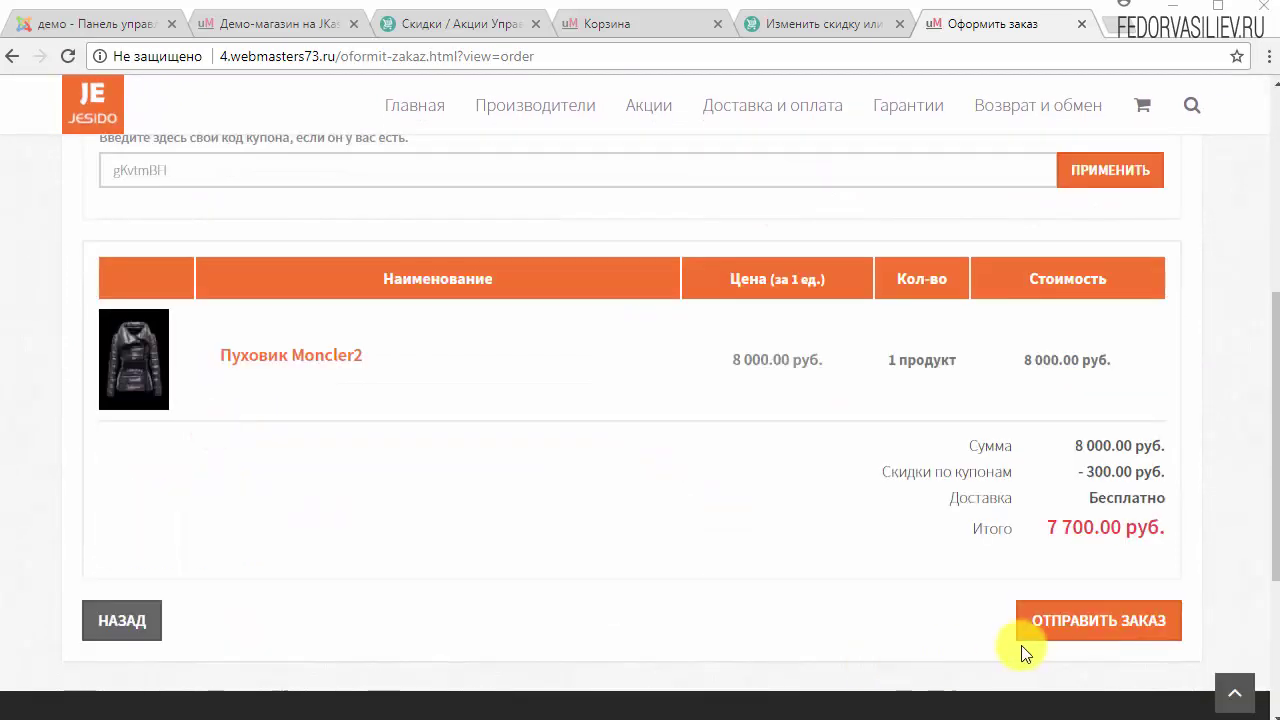
left_click(1068, 622)
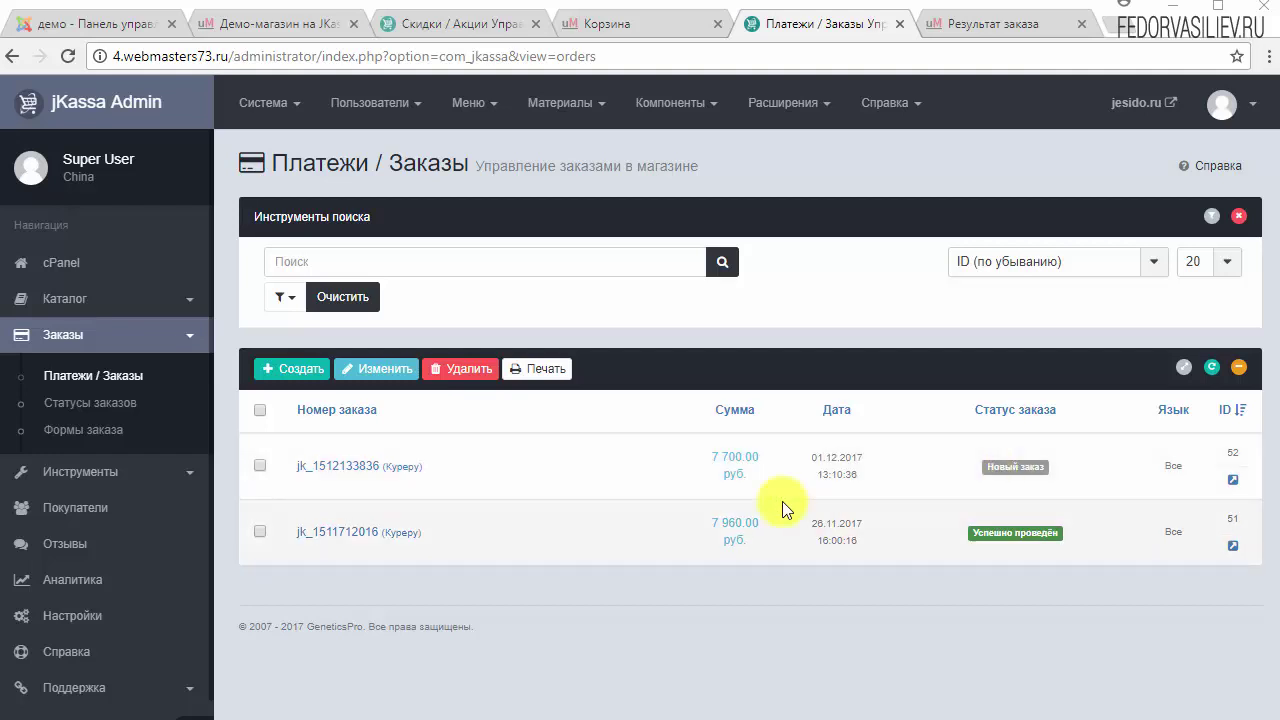
Compare the new order's sum in the jKassa order list with the order details in the notification e-mail on Mail.ru
left_click_drag(707, 455, 753, 451)
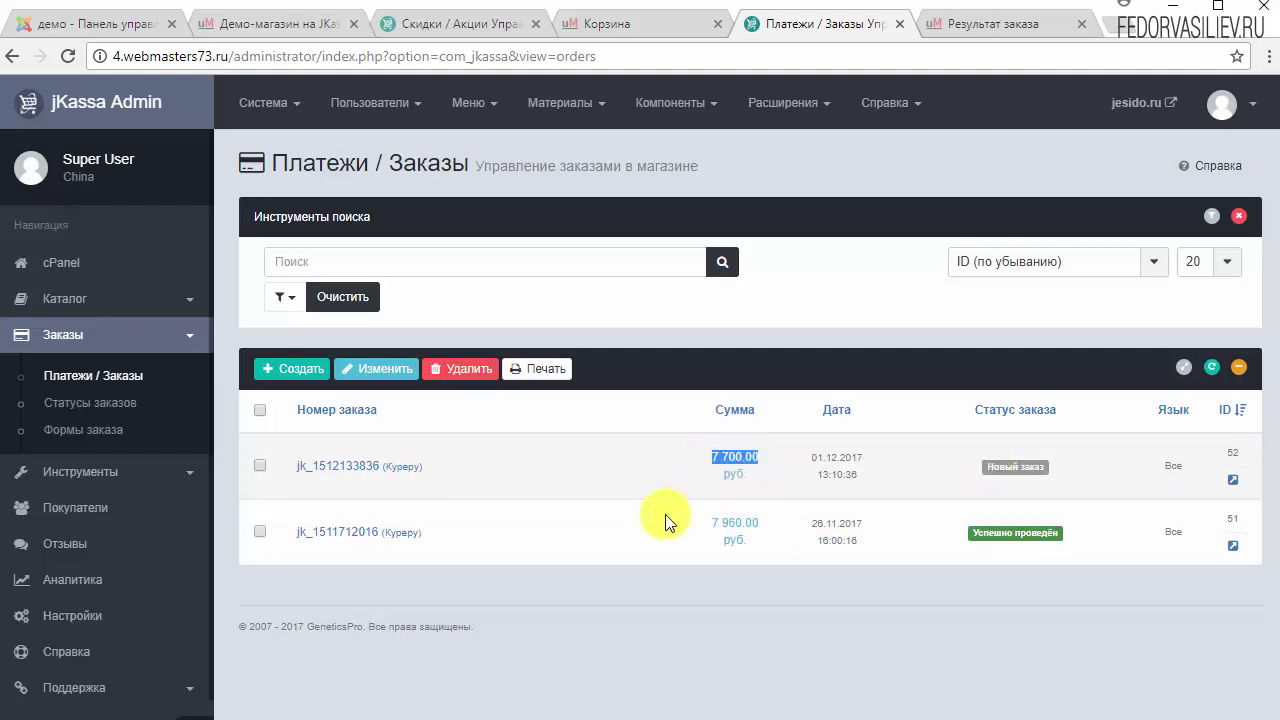
left_click(986, 712)
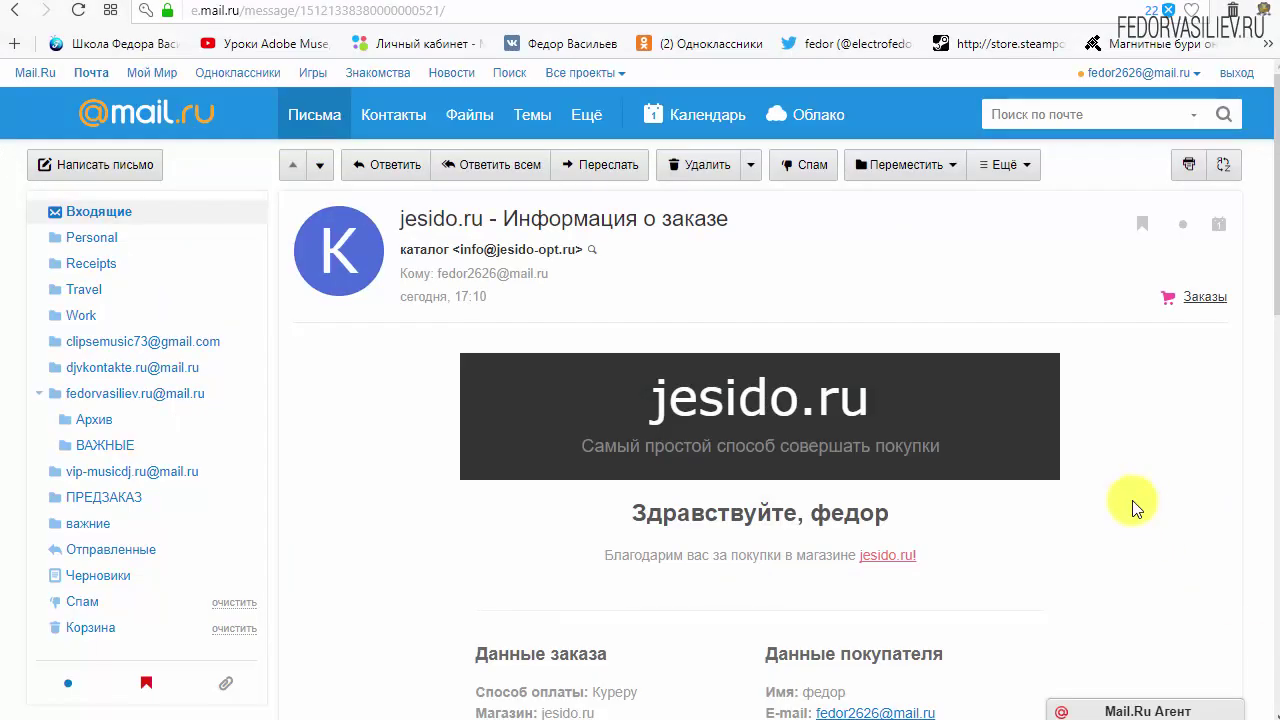
scroll(1133, 508, "down", 4)
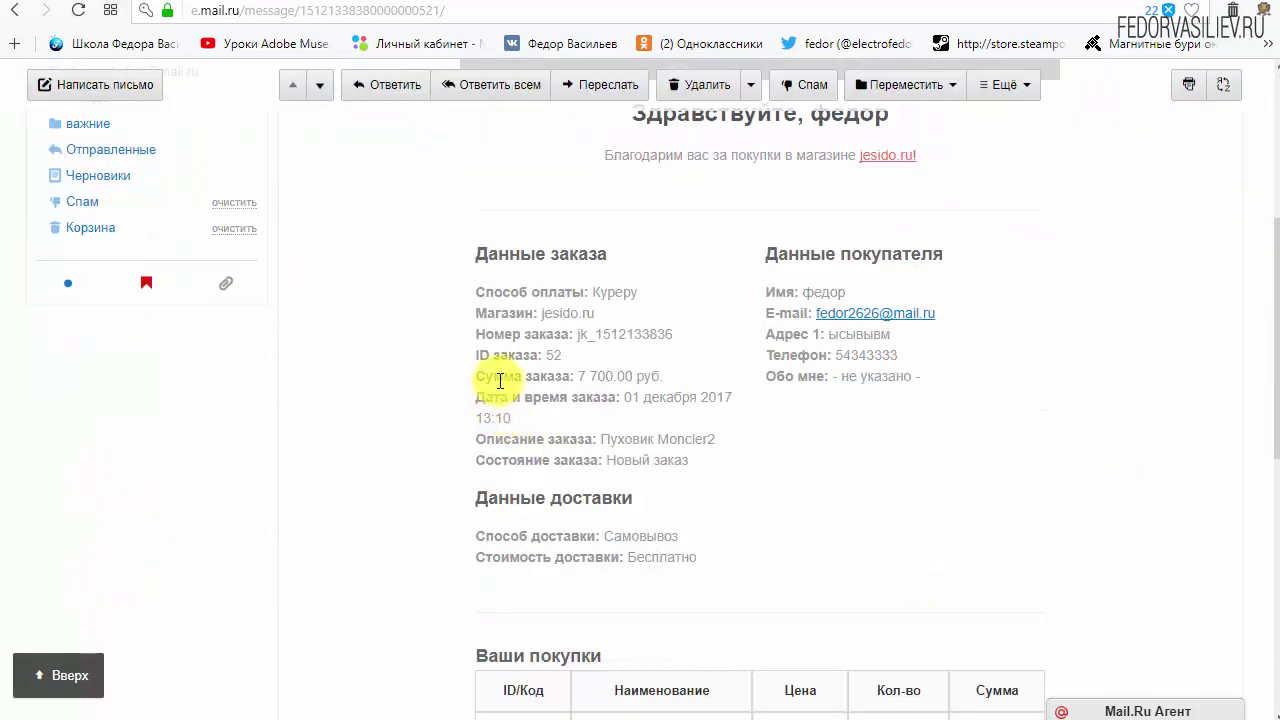
left_click_drag(497, 379, 663, 377)
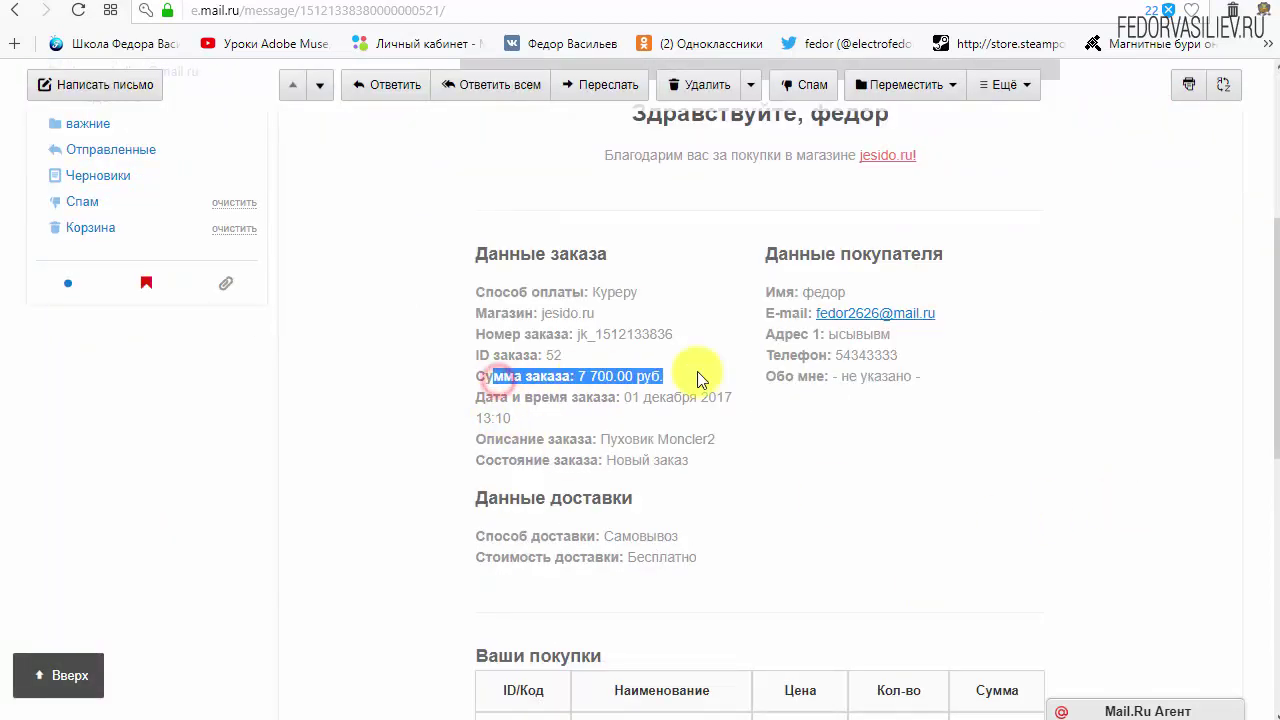
left_click(801, 444)
scroll(800, 396, "down", 4)
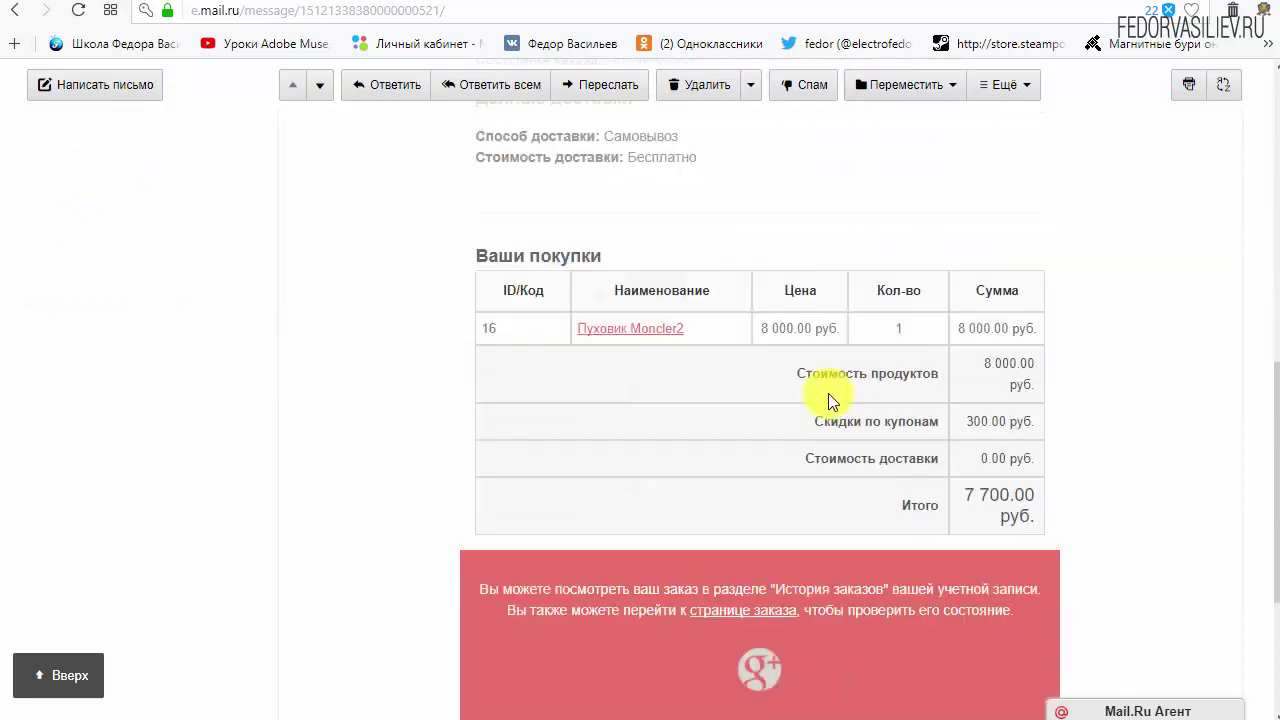
Examine the product cost, coupon discount and final total in the order e-mail, along with its order and delivery data
left_click_drag(985, 367, 1028, 382)
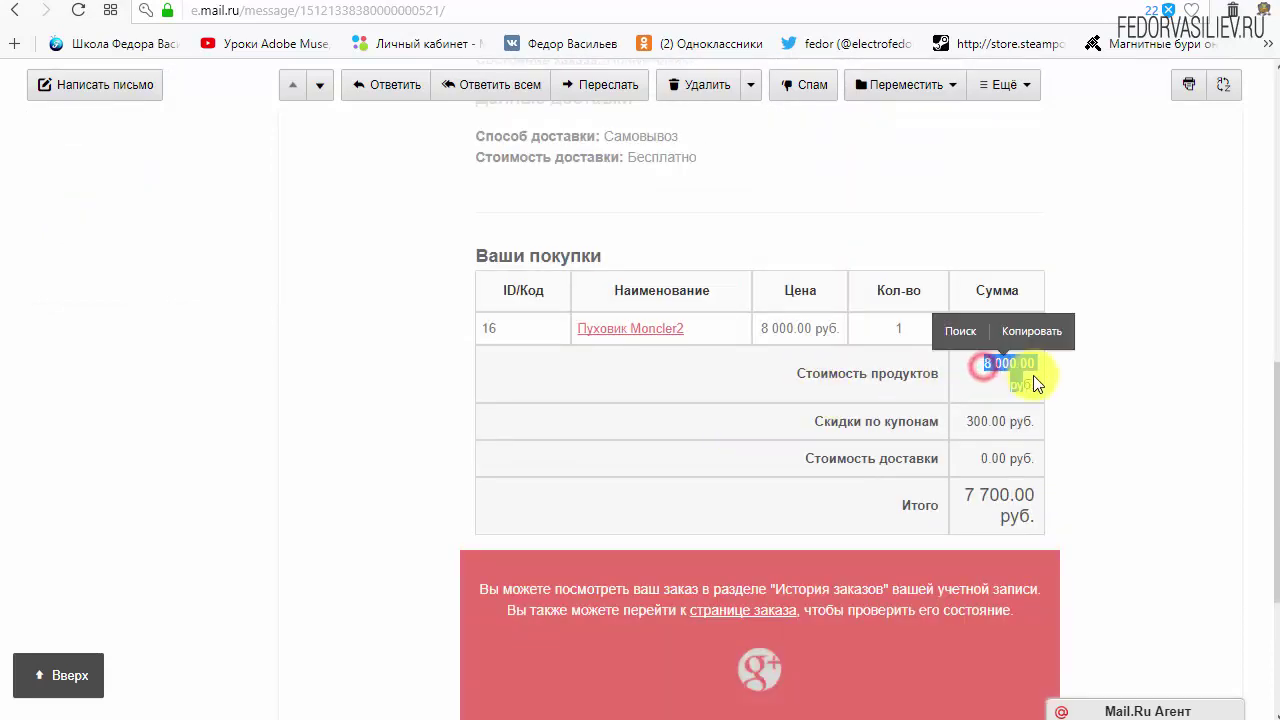
left_click_drag(947, 421, 1114, 428)
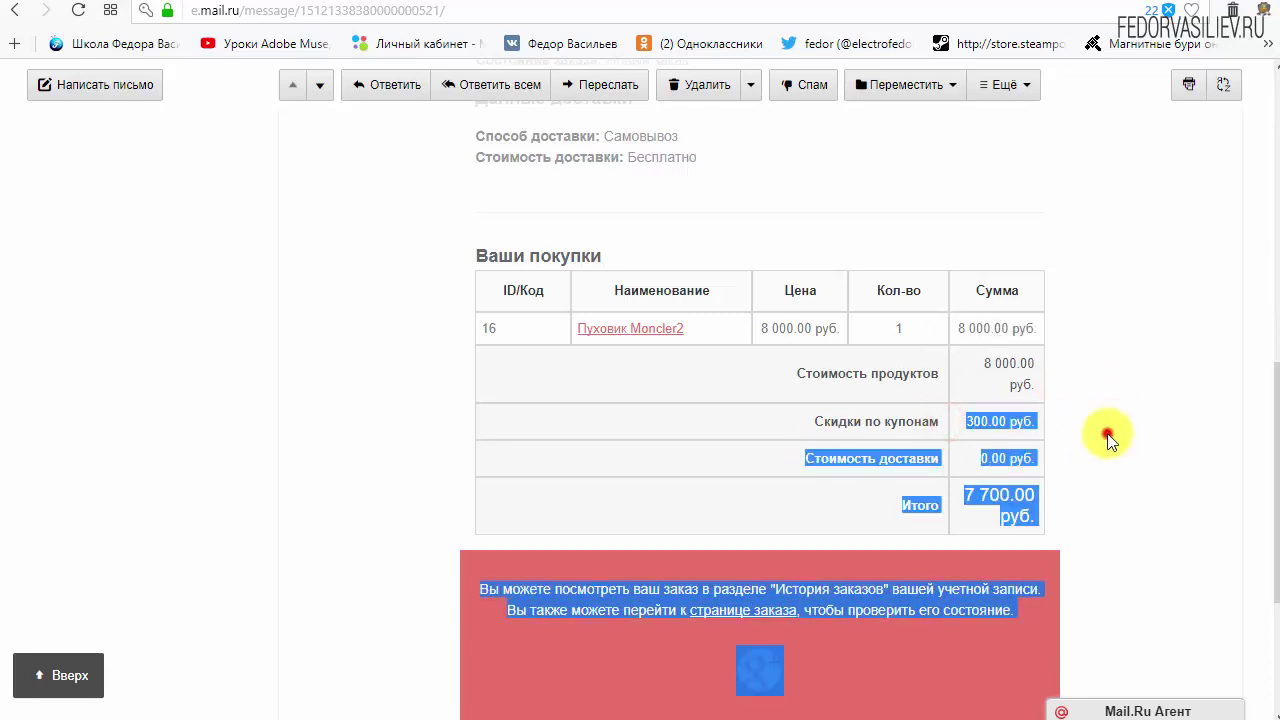
left_click(1107, 433)
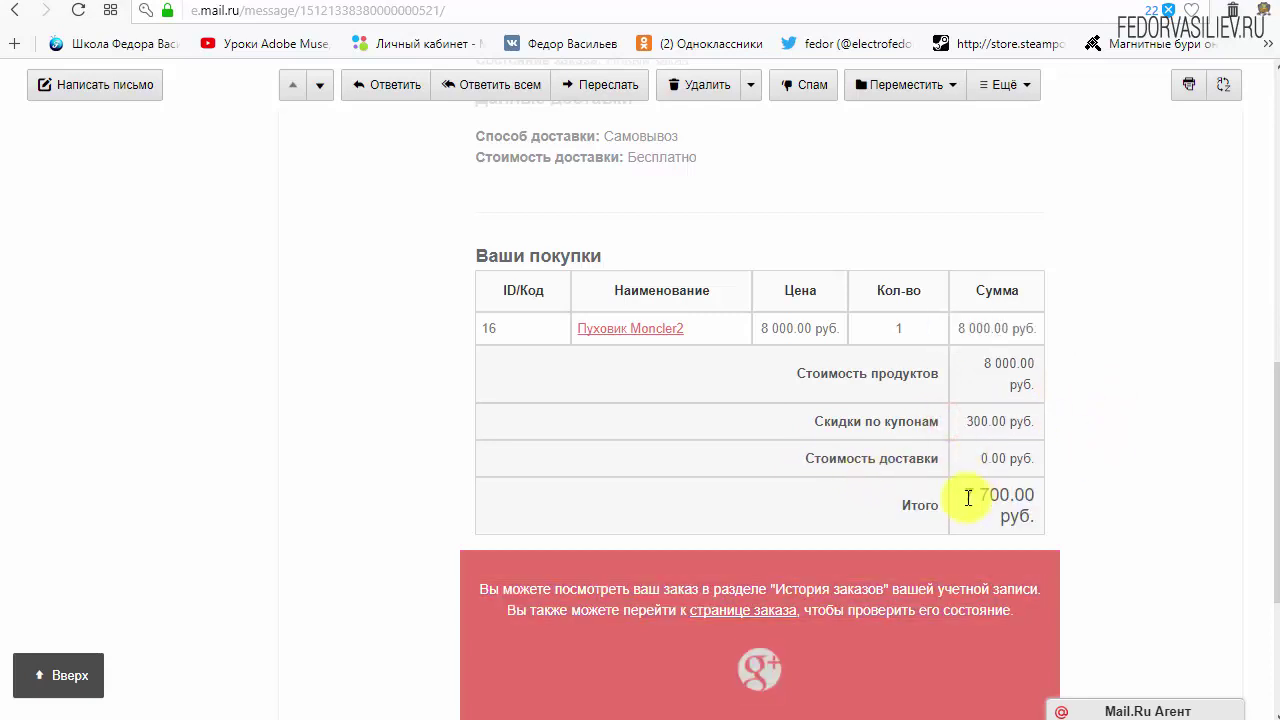
left_click_drag(1020, 518, 1063, 503)
scroll(1127, 450, "down", 2)
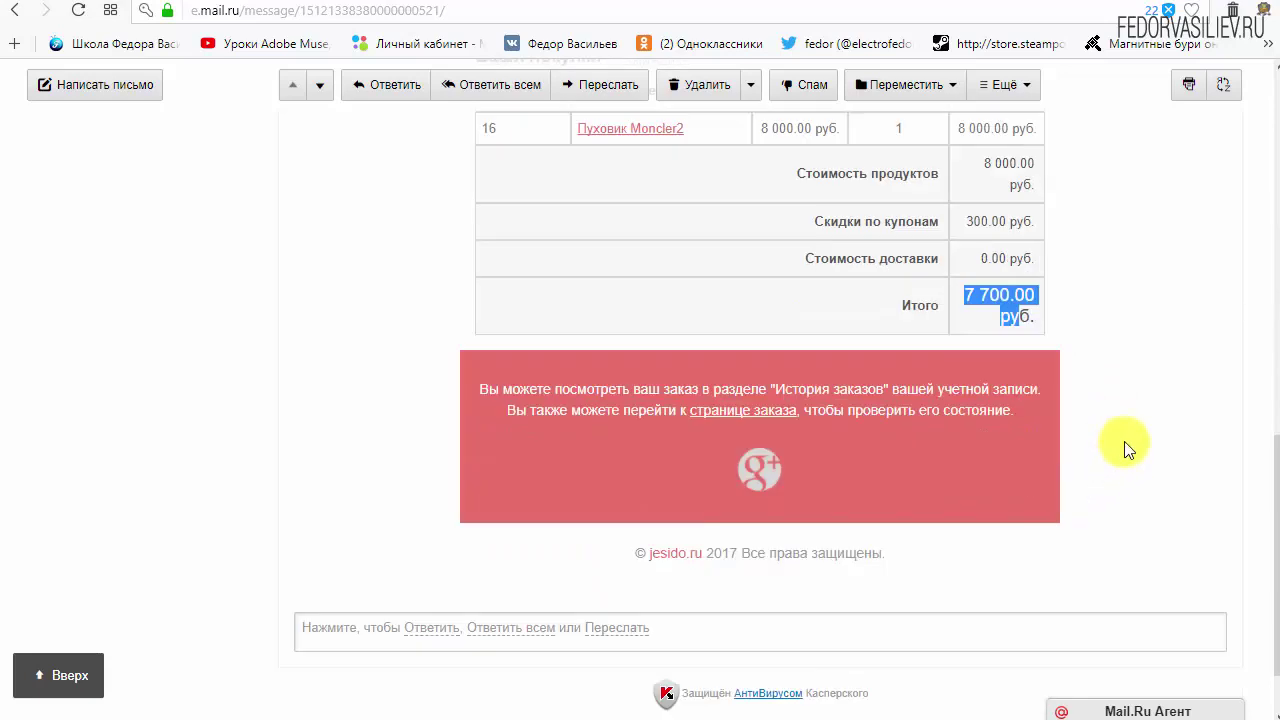
scroll(1127, 450, "up", 3)
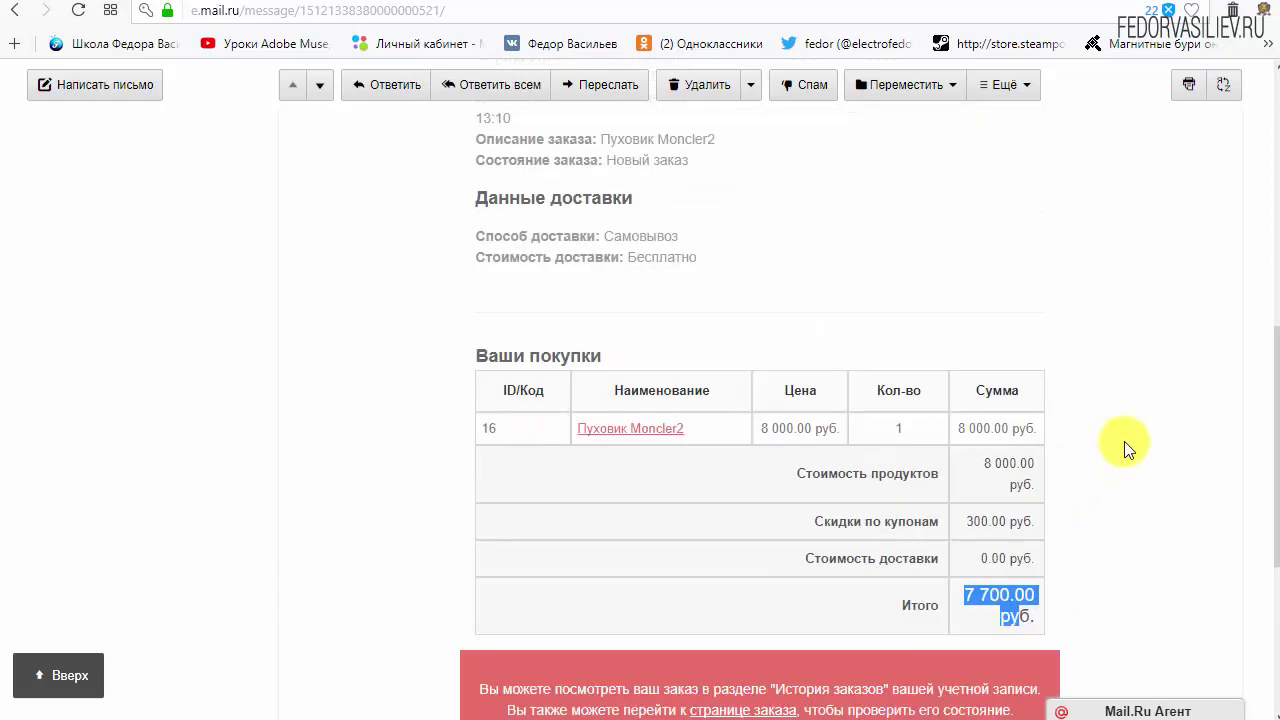
scroll(1127, 450, "up", 3)
scroll(1127, 450, "up", 2)
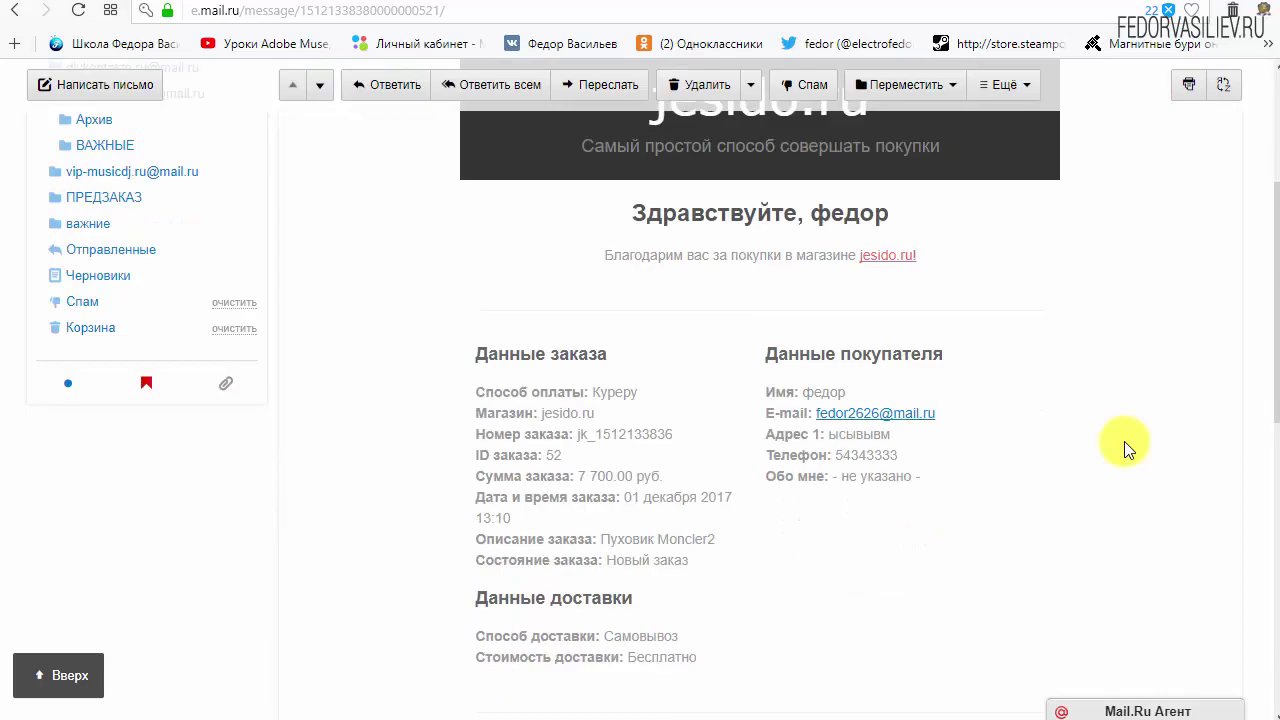
scroll(1124, 441, "down", 3)
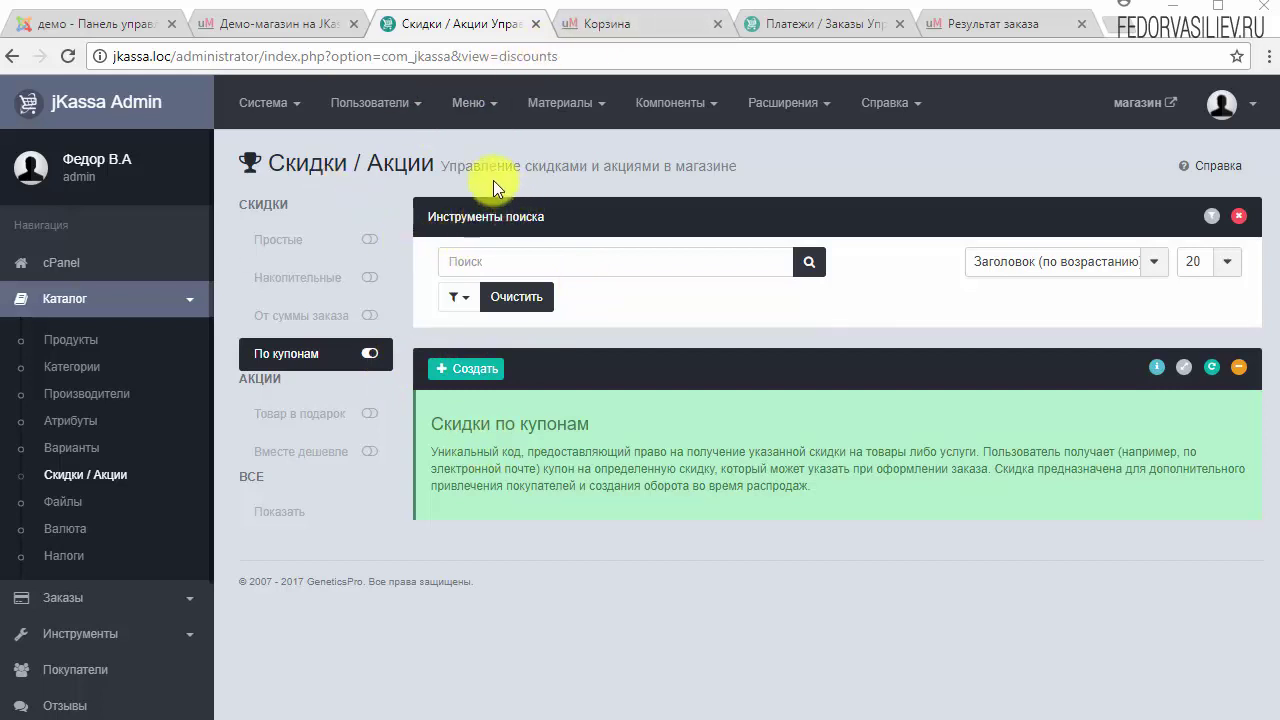
Create a Main Menu item titled Акции on the local Joomla site and browse the JKASSA types for its menu item type
left_click(473, 104)
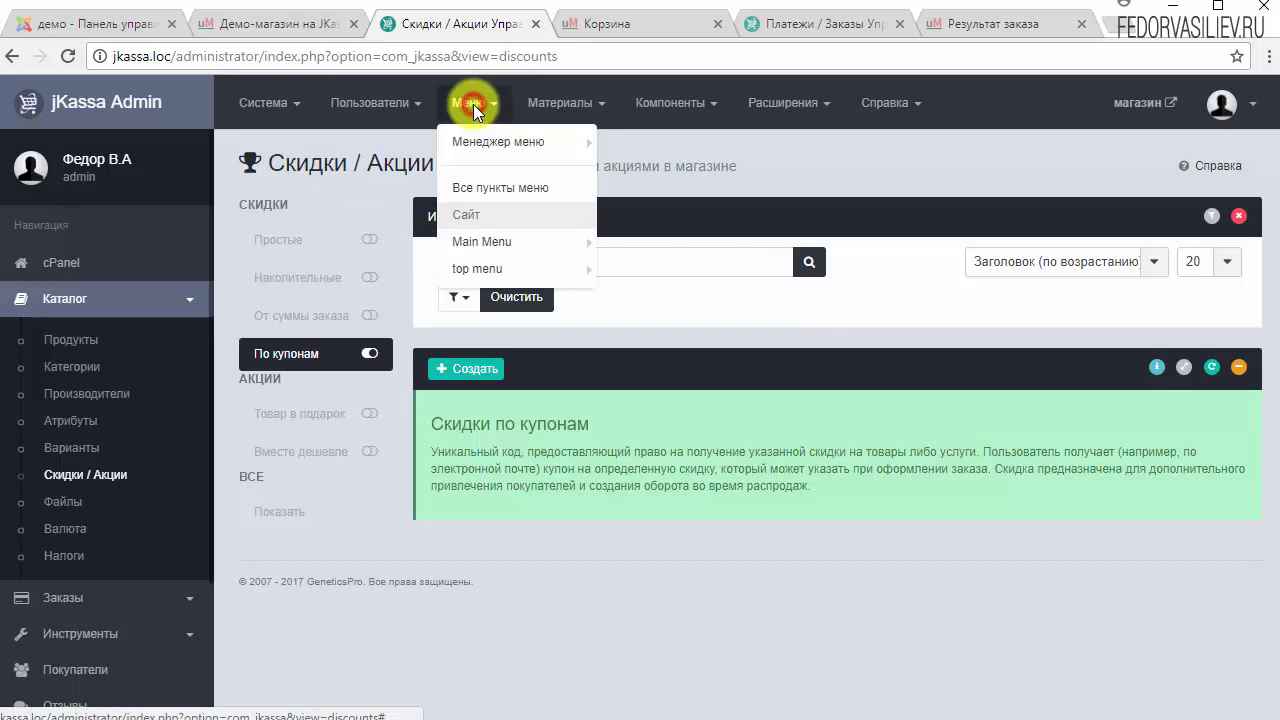
left_click(475, 258)
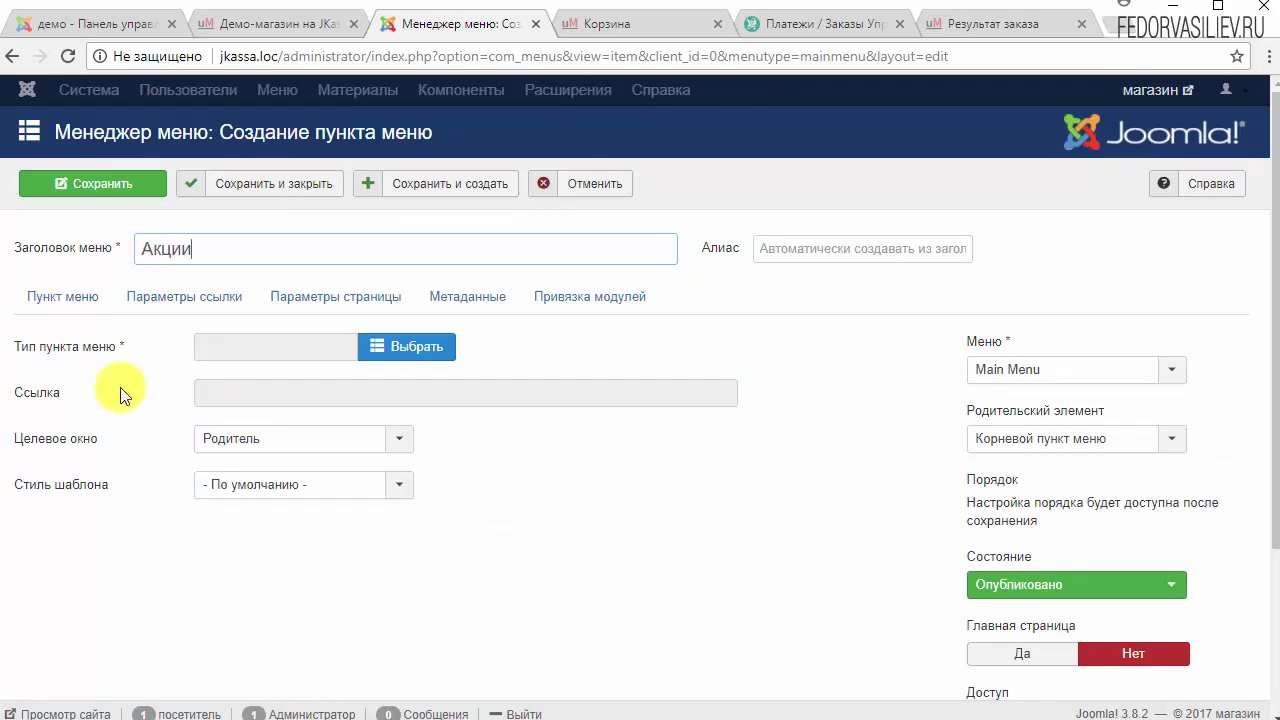
left_click(414, 346)
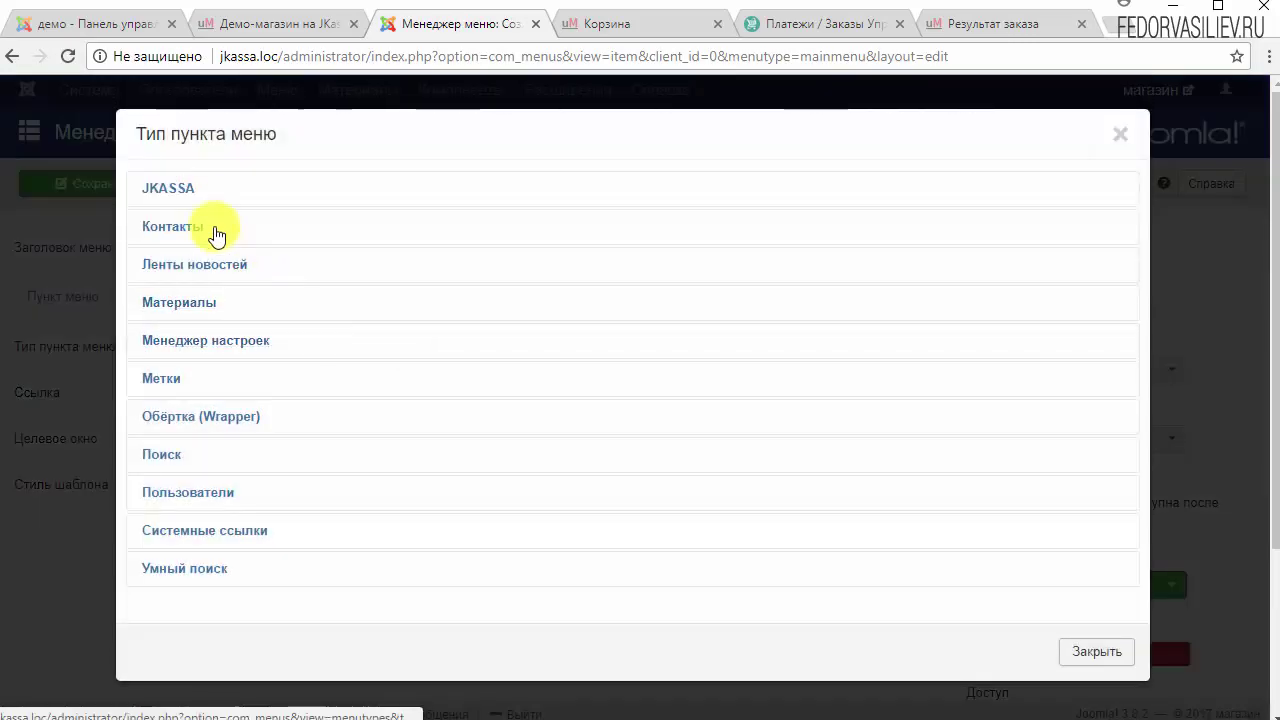
left_click(189, 199)
scroll(408, 366, "down", 6)
scroll(408, 366, "up", 2)
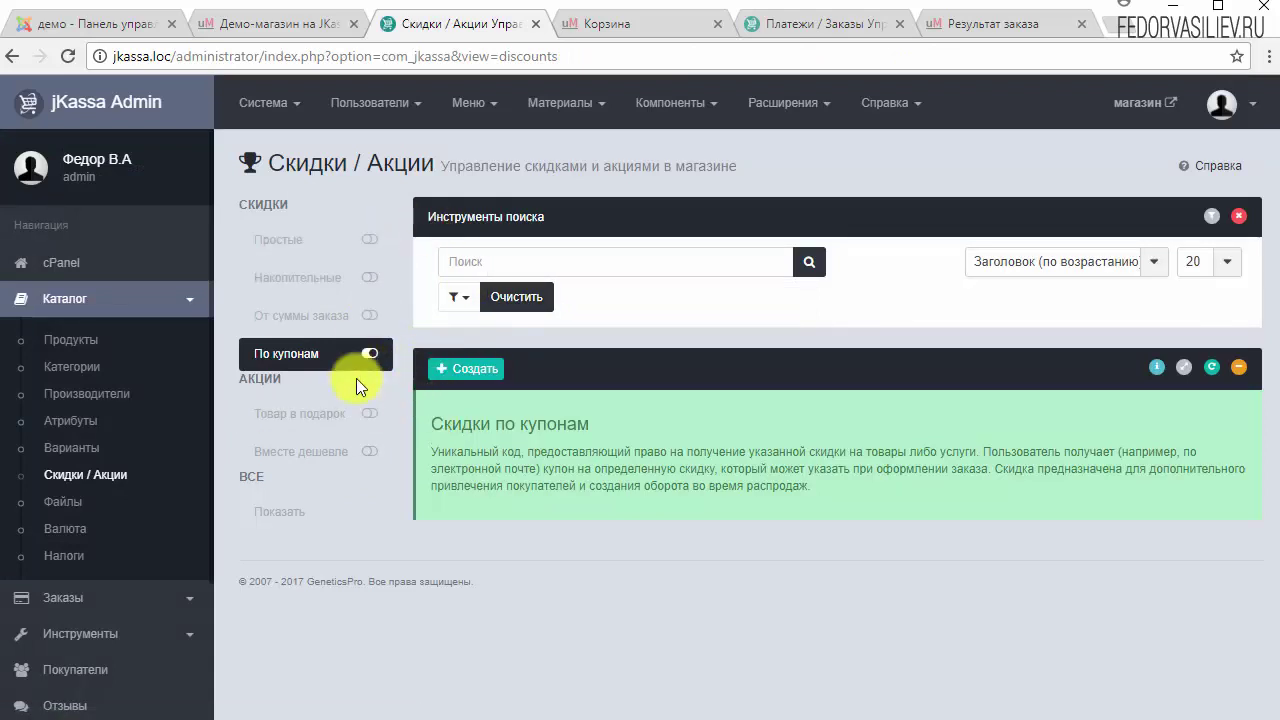
Enable the order-sum, cumulative and simple discount types in the jKassa Скидки / Акции section
left_click(291, 326)
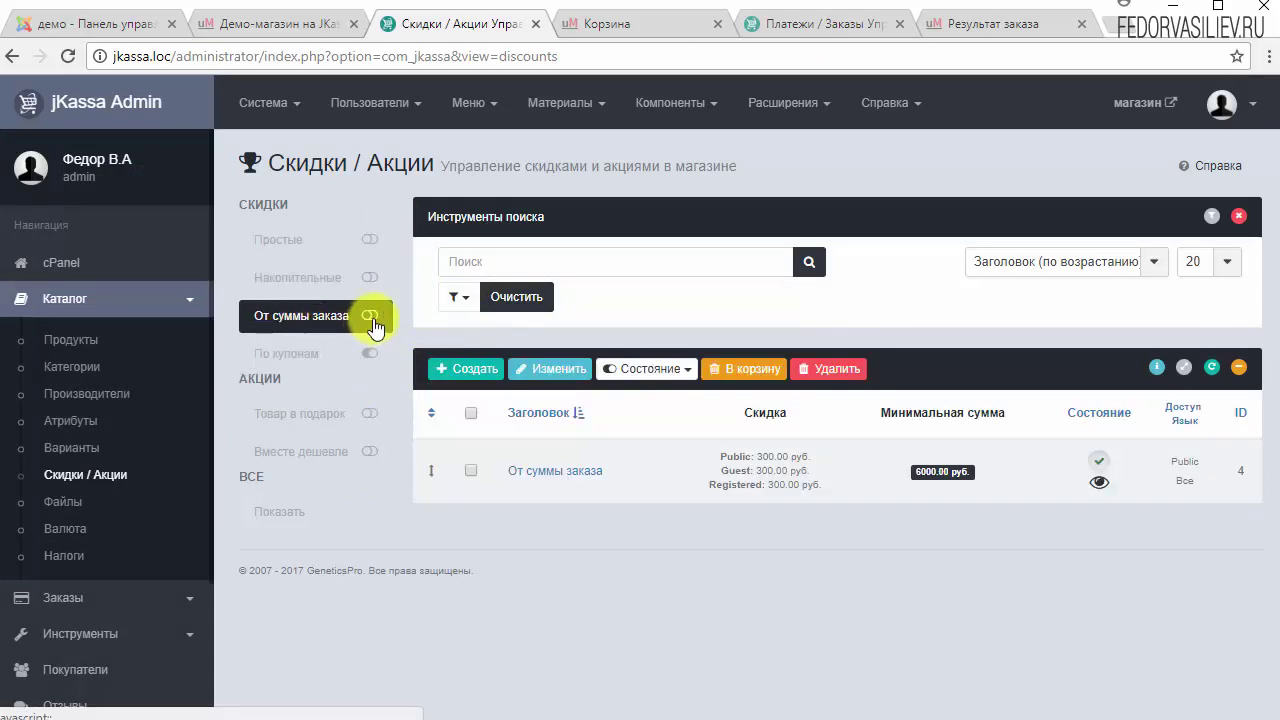
left_click(376, 279)
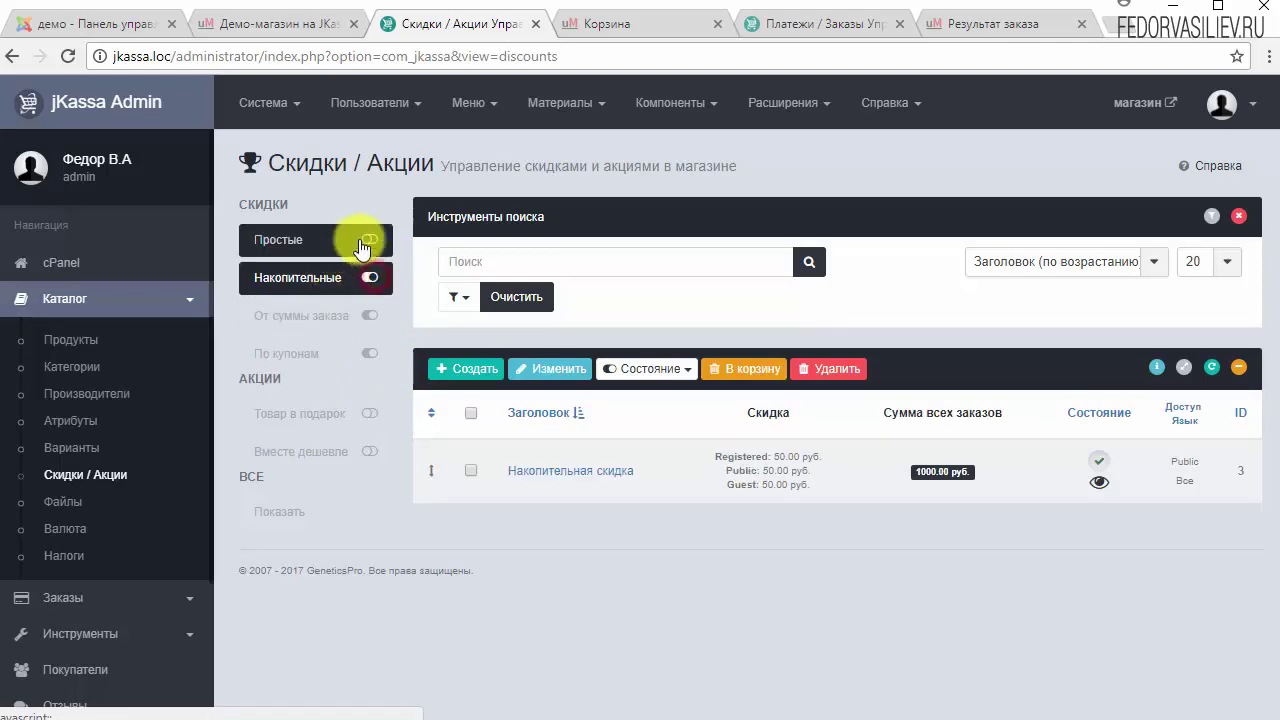
left_click(373, 243)
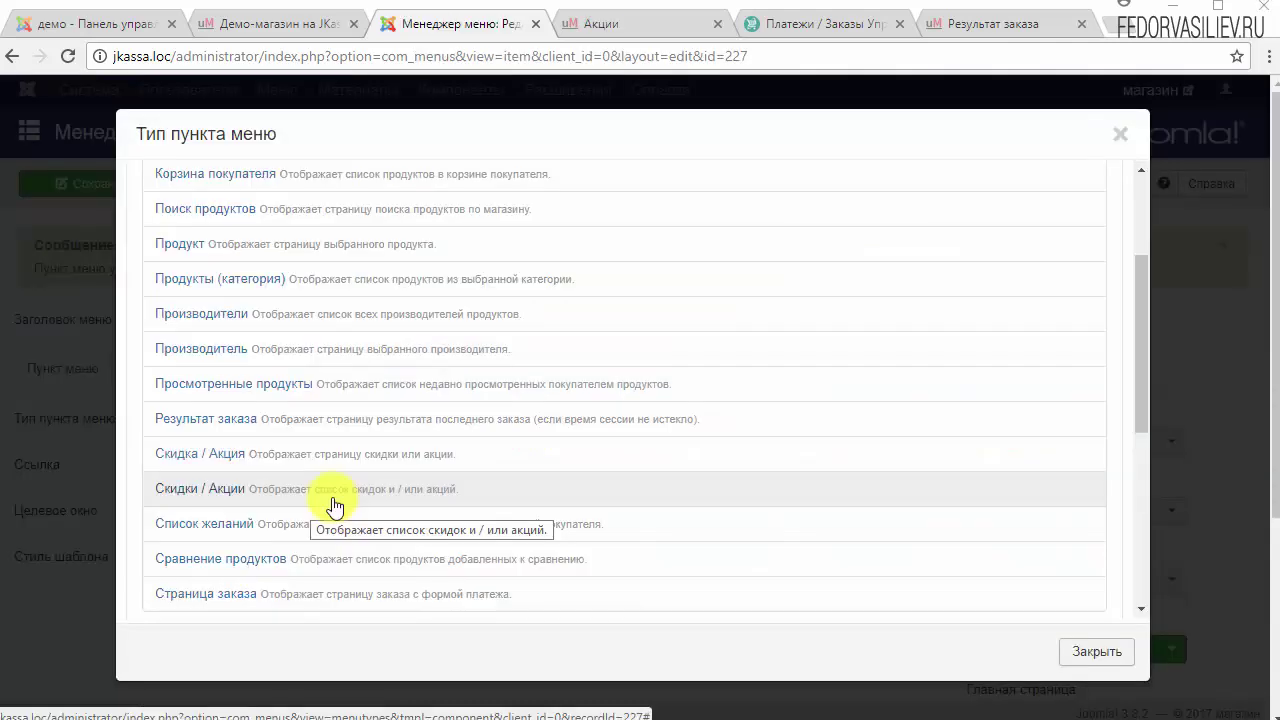
Assign the Скидки / Акции type to the Акции menu item and open the Акции page on the shop site
left_click(353, 490)
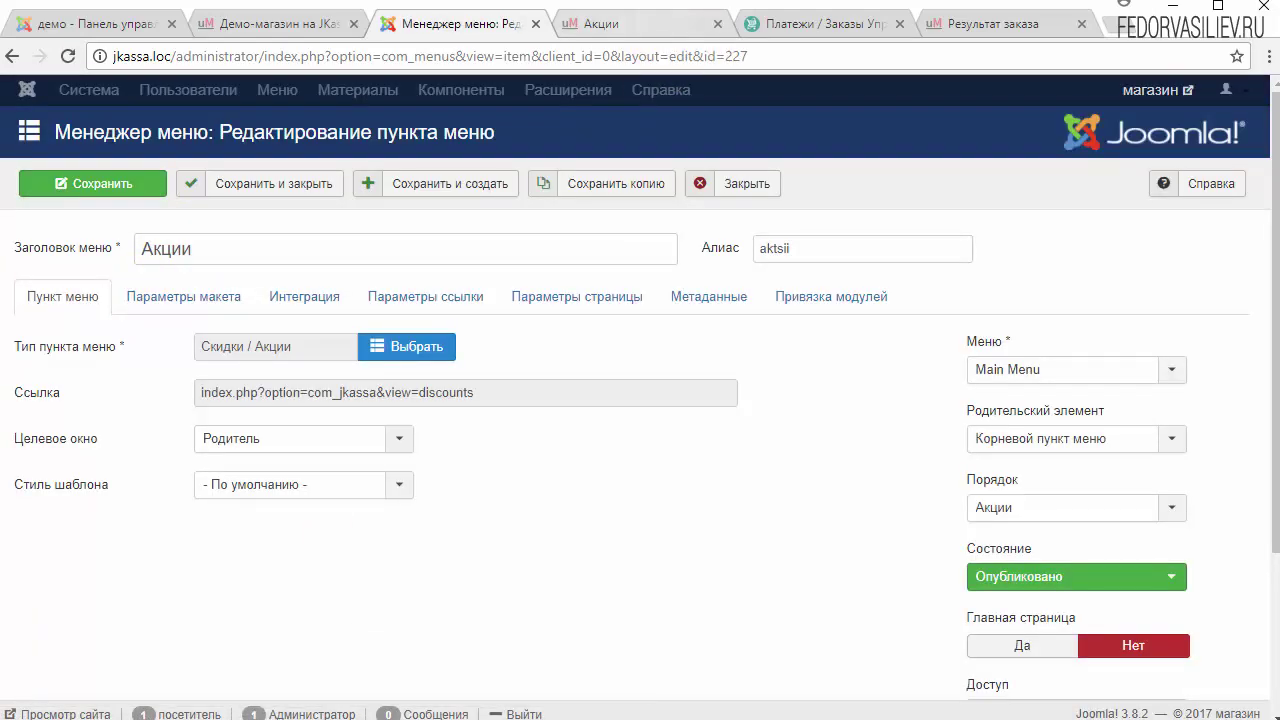
left_click(650, 29)
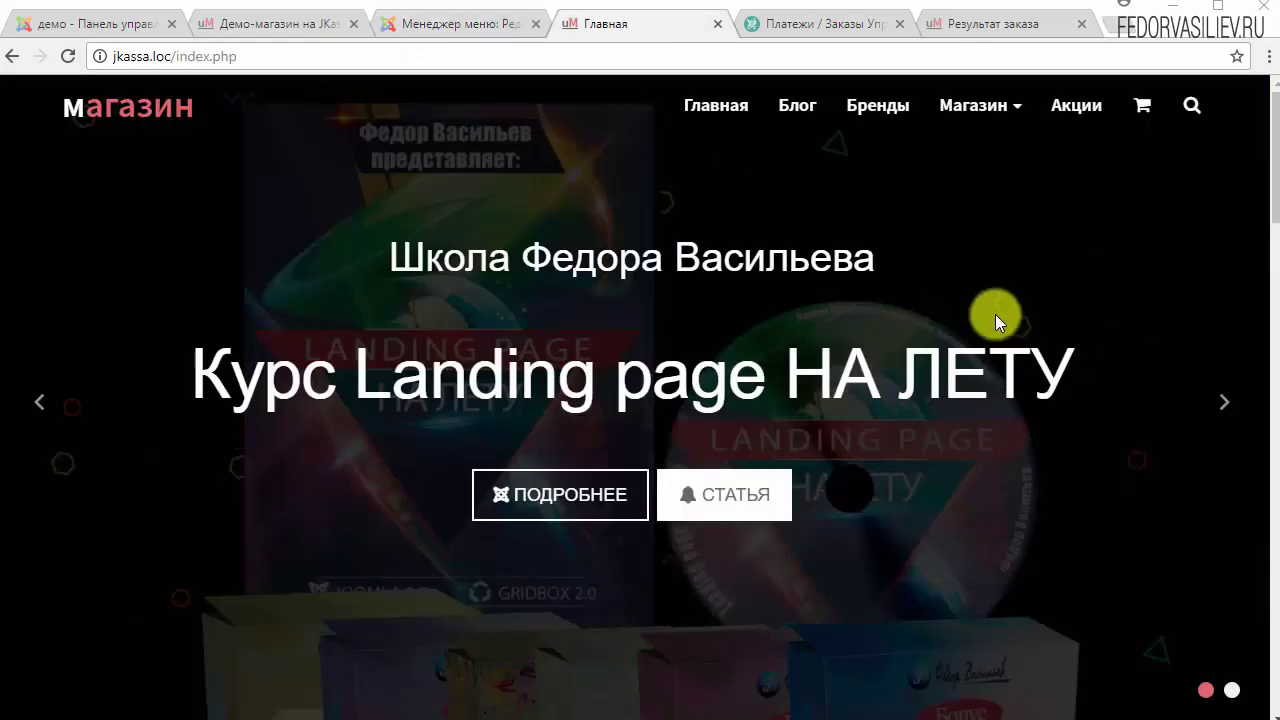
left_click(1073, 110)
Review the discounts listed on the shop's Акции page
scroll(442, 280, "down", 5)
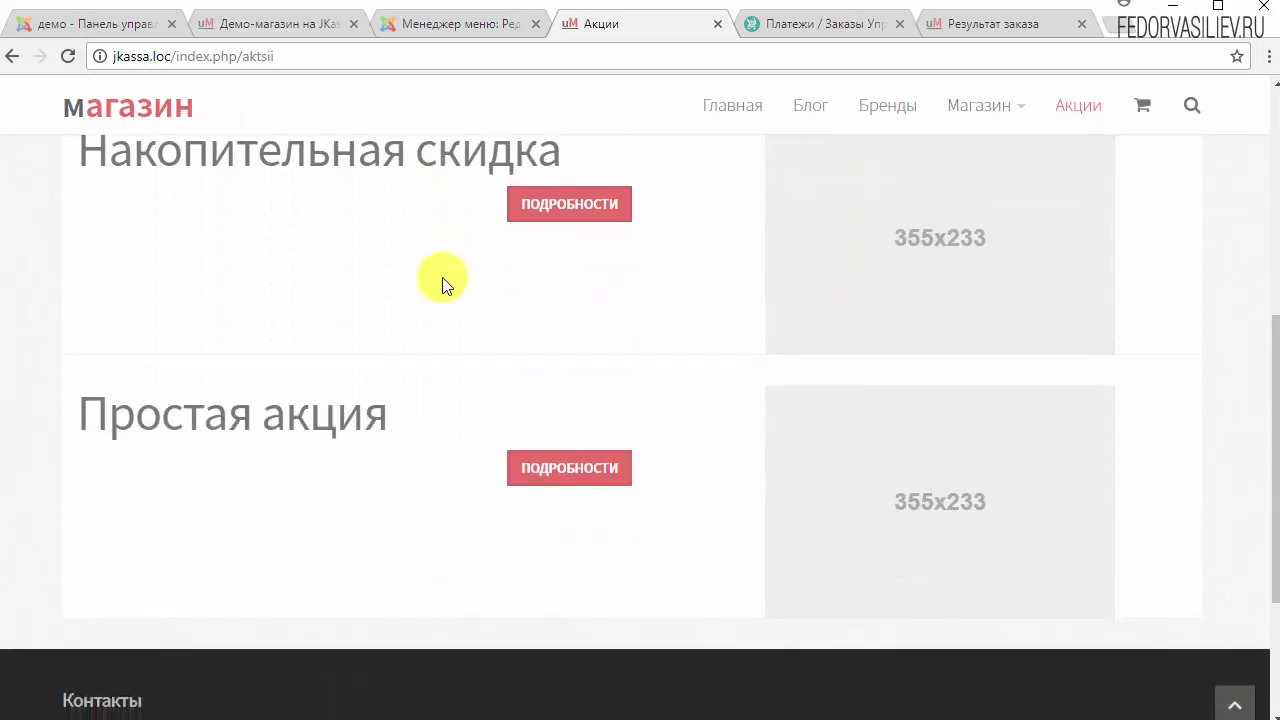
scroll(443, 346, "down", 2)
scroll(443, 346, "up", 5)
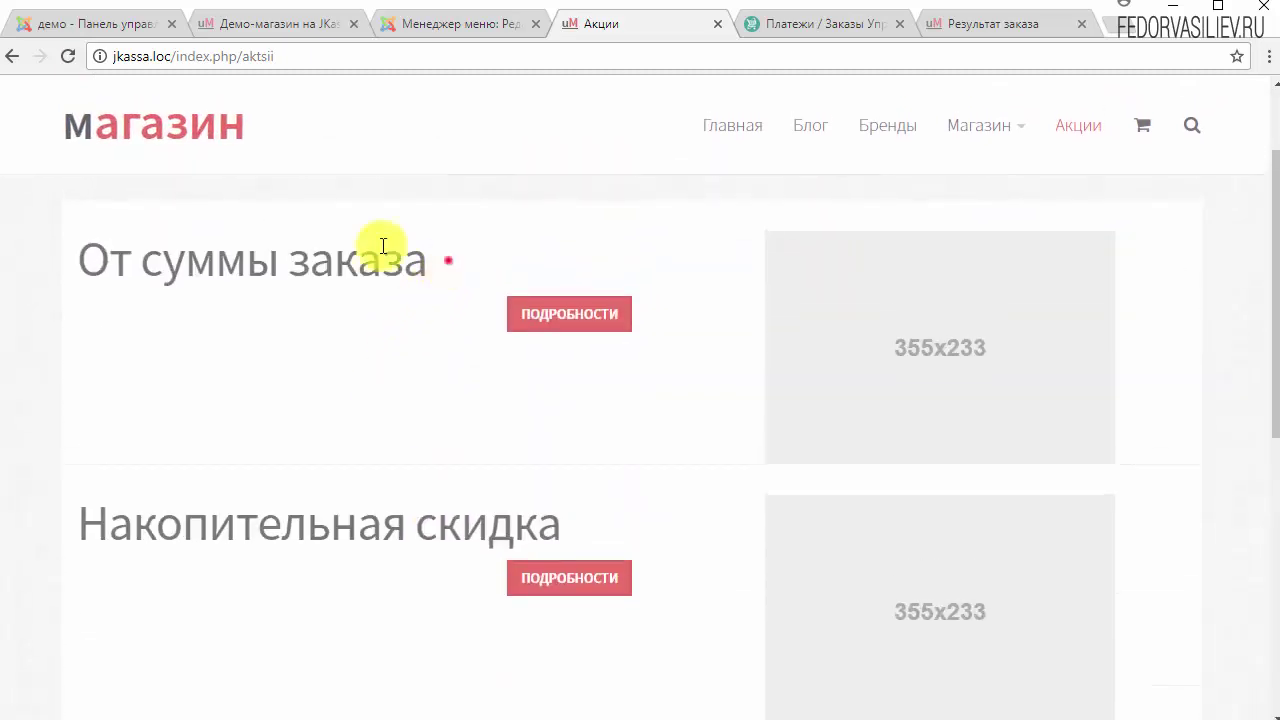
left_click_drag(383, 245, 335, 258)
left_click_drag(591, 506, 371, 491)
In the jKassa admin, open the От суммы заказа discount for editing and examine its name
left_click(476, 22)
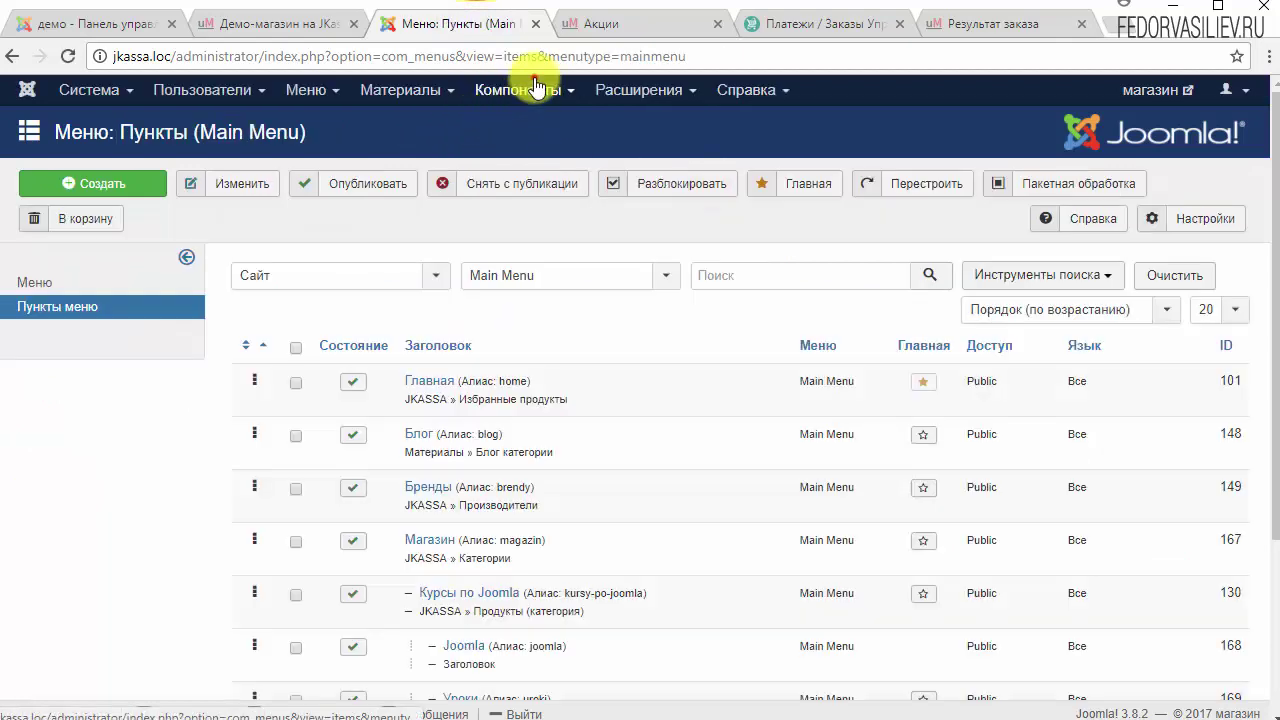
left_click(537, 88)
mouse_move(520, 122)
left_click(756, 247)
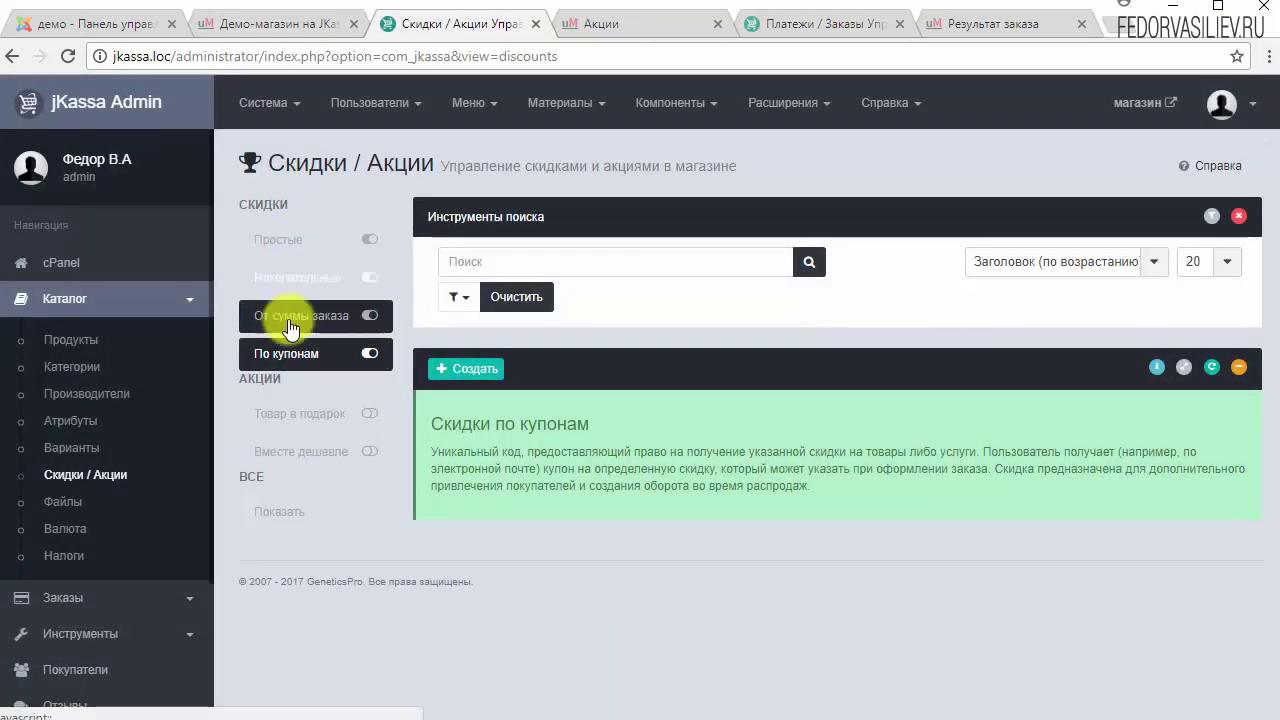
left_click(292, 325)
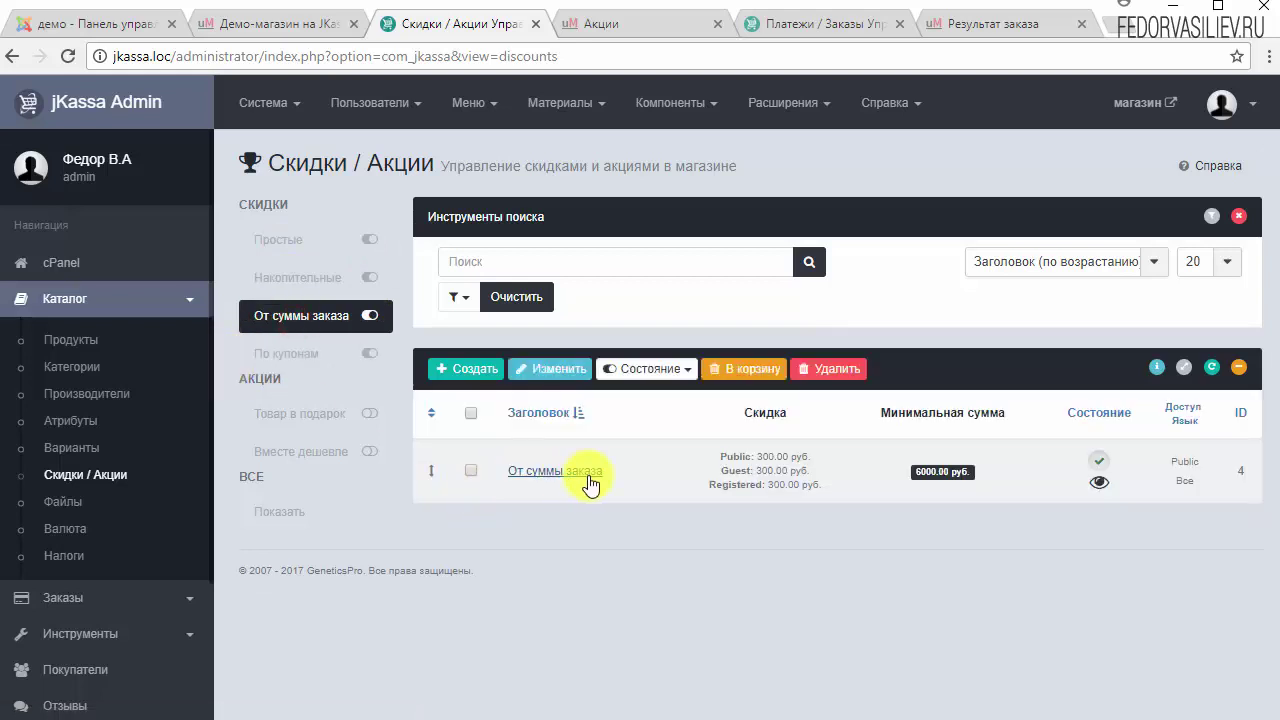
left_click_drag(603, 467, 508, 466)
left_click(524, 472)
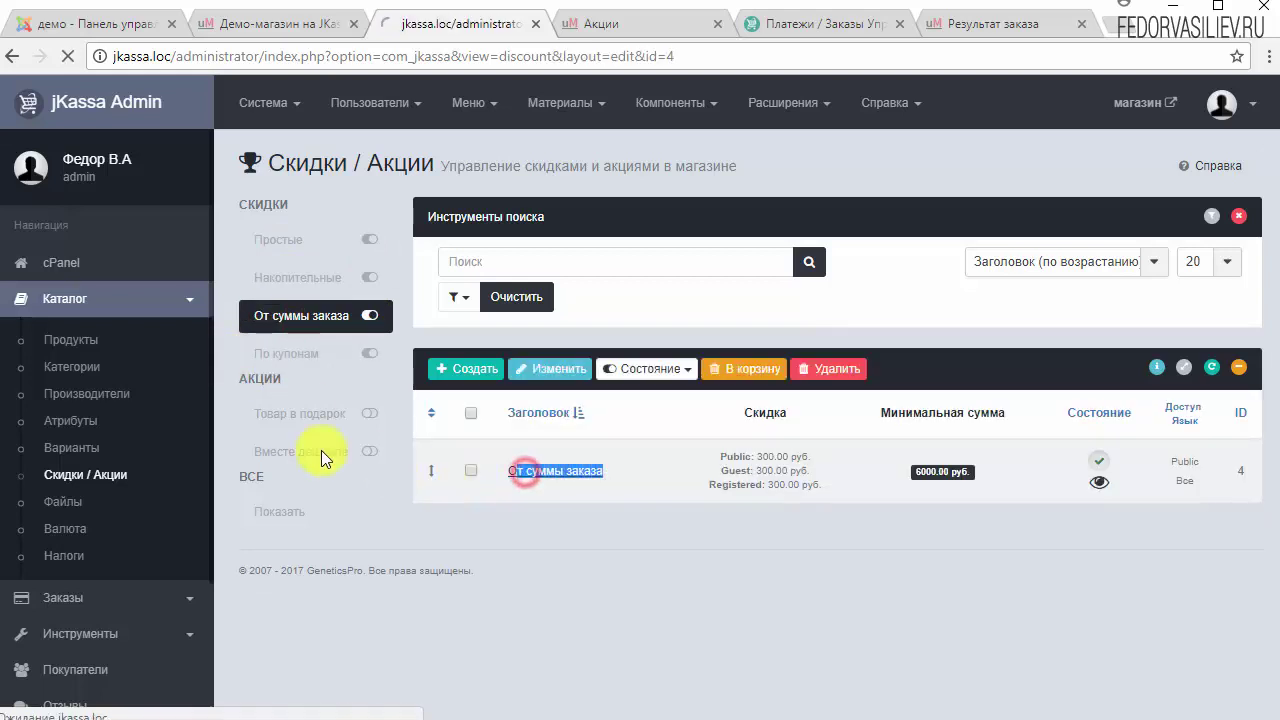
left_click_drag(334, 265, 195, 270)
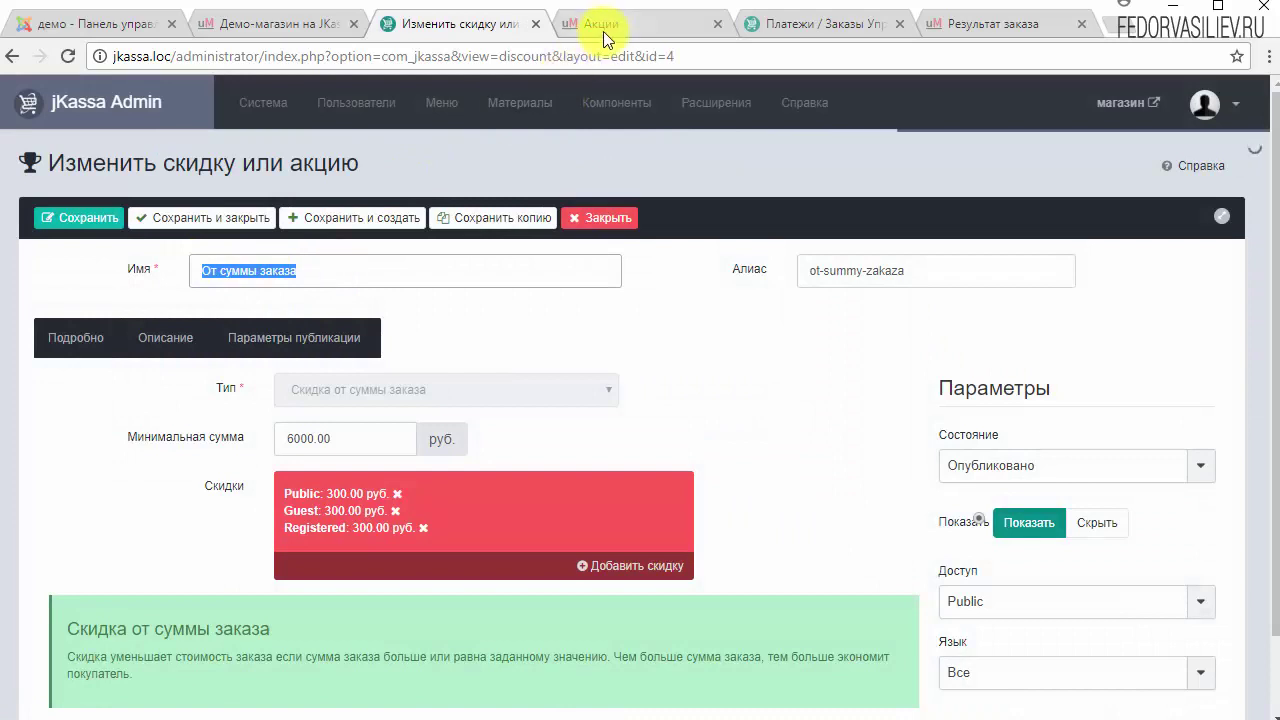
Return to the shop's Акции page and compare the От суммы заказа and Накопительная скидка headings with the admin names
left_click(604, 38)
left_click_drag(466, 266, 214, 265)
left_click(573, 511)
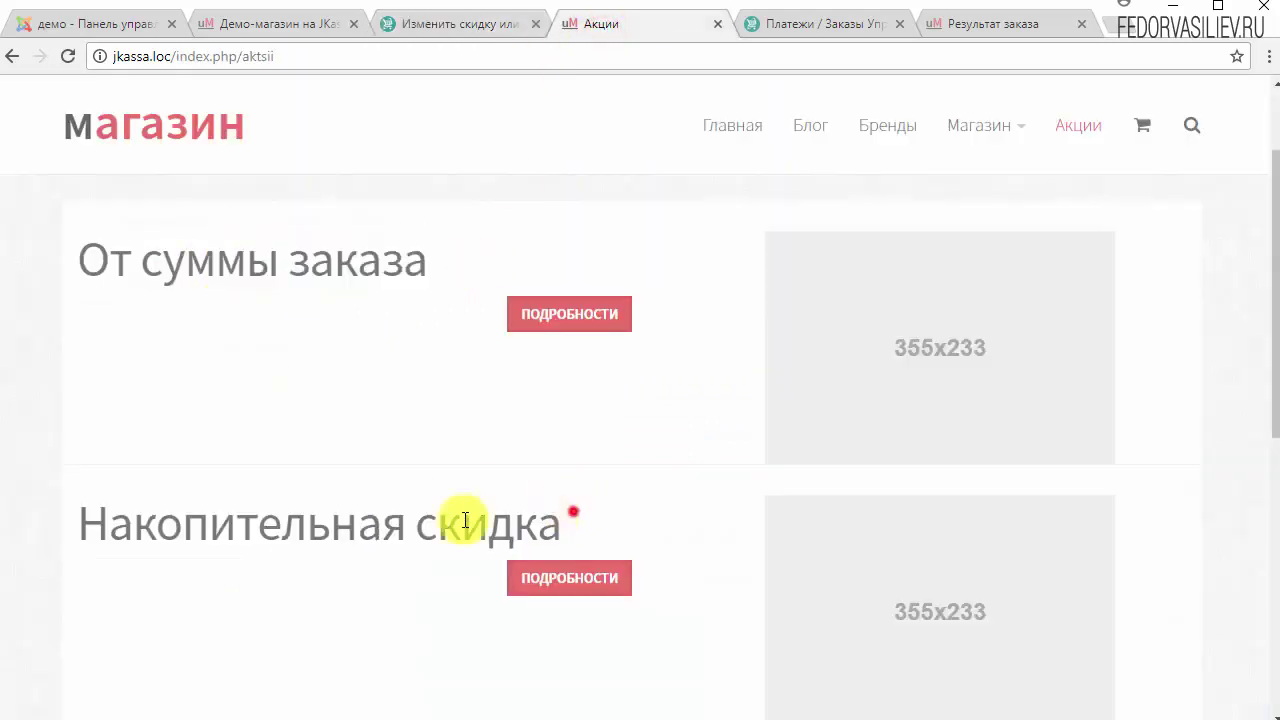
left_click_drag(562, 522, 357, 522)
scroll(243, 414, "down", 5)
scroll(700, 530, "up", 3)
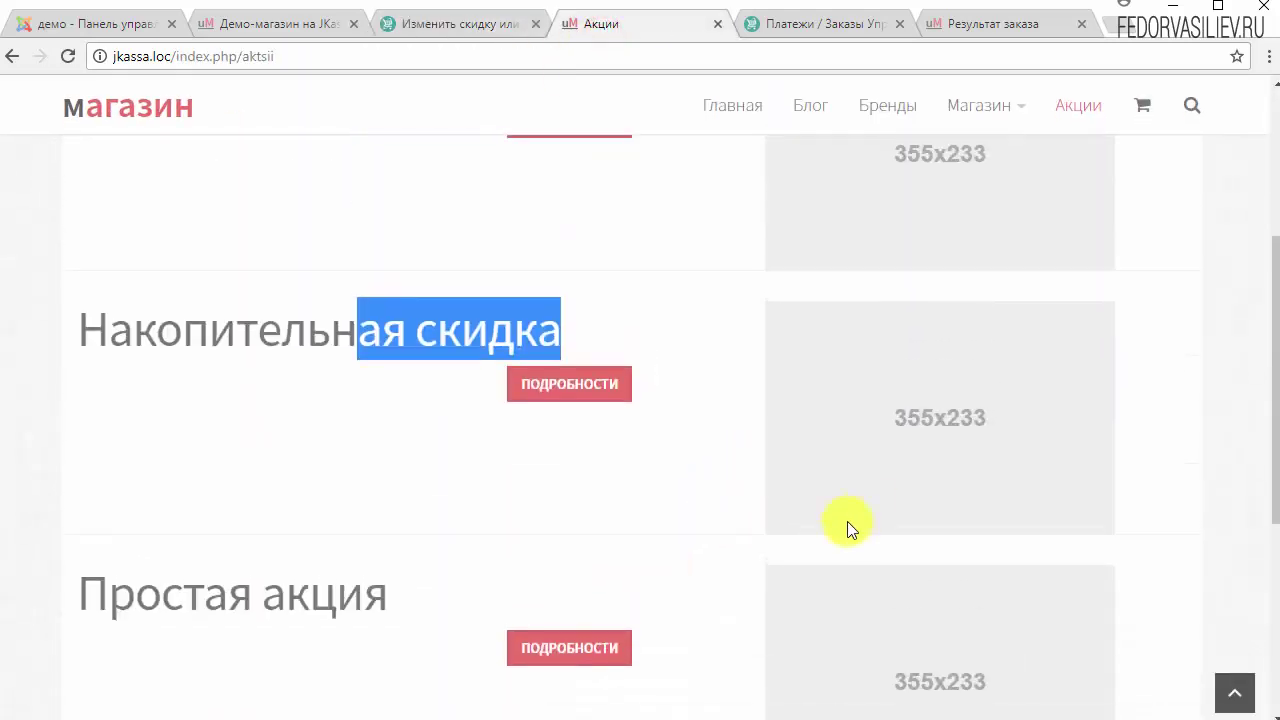
Open the details of the От суммы заказа discount from the Акции page and examine its heading and discount amount
scroll(847, 521, "up", 3)
scroll(866, 466, "down", 4)
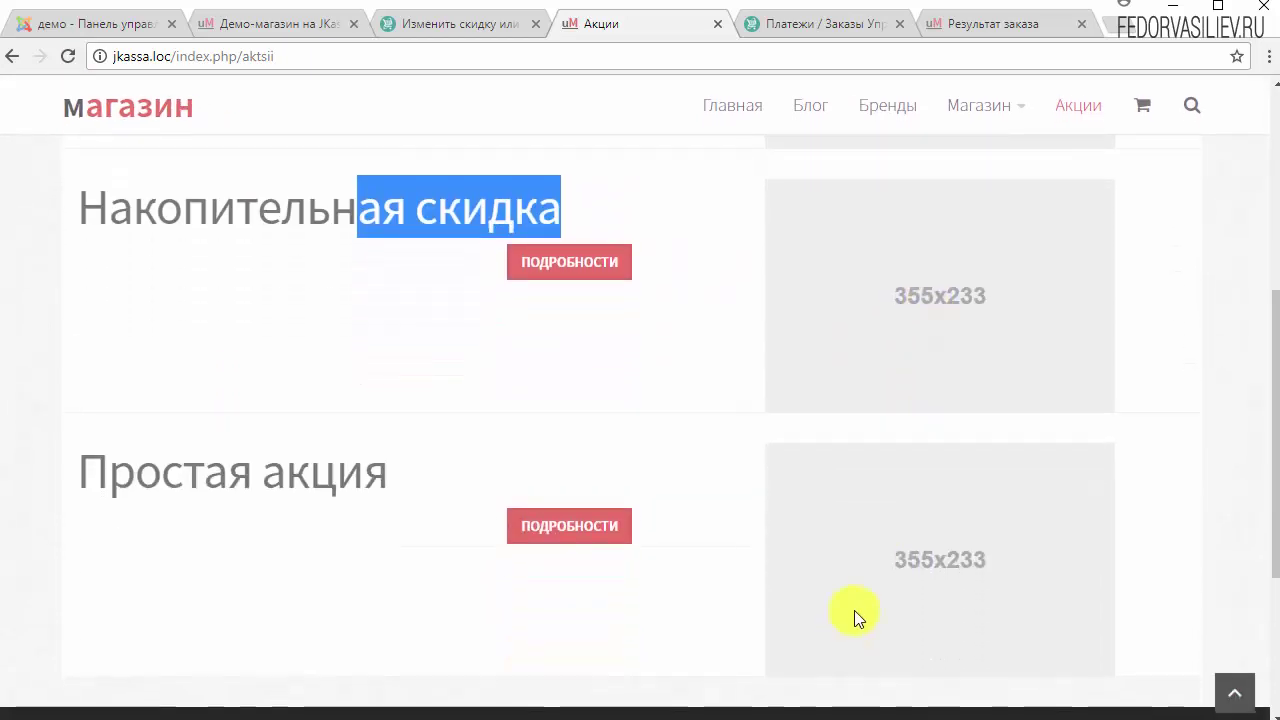
scroll(880, 369, "up", 3)
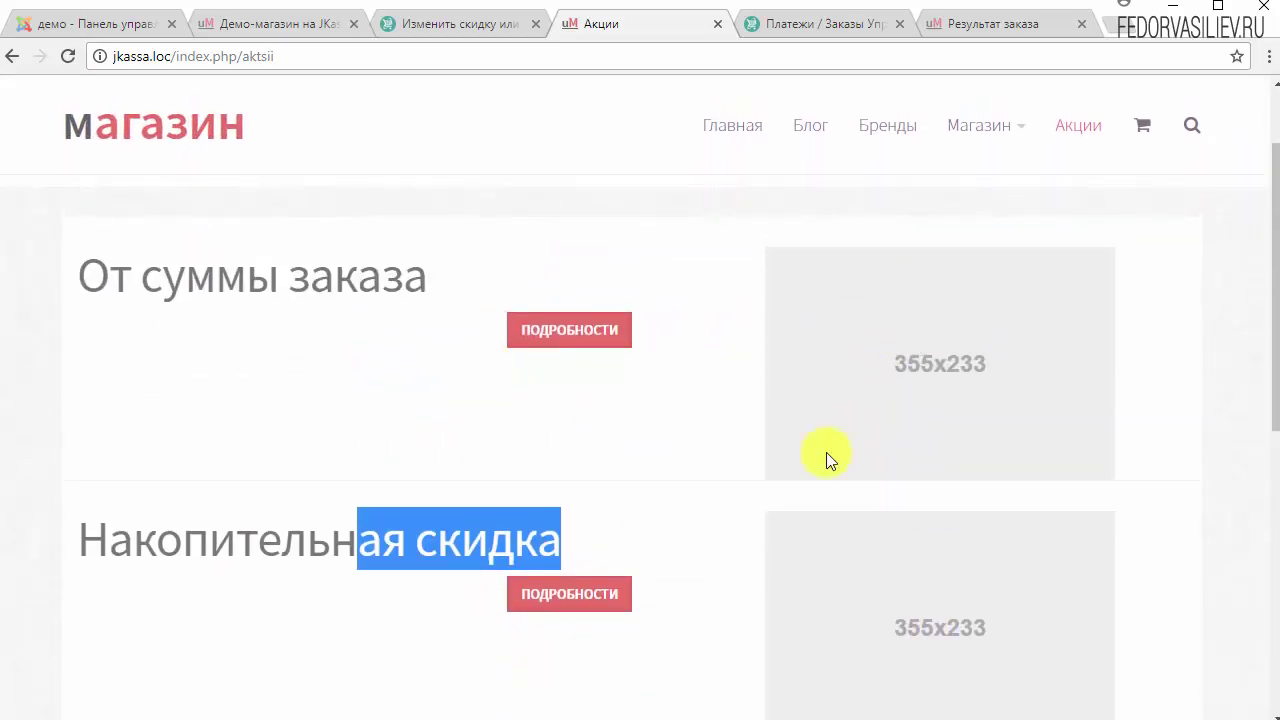
left_click(560, 453)
left_click(600, 336)
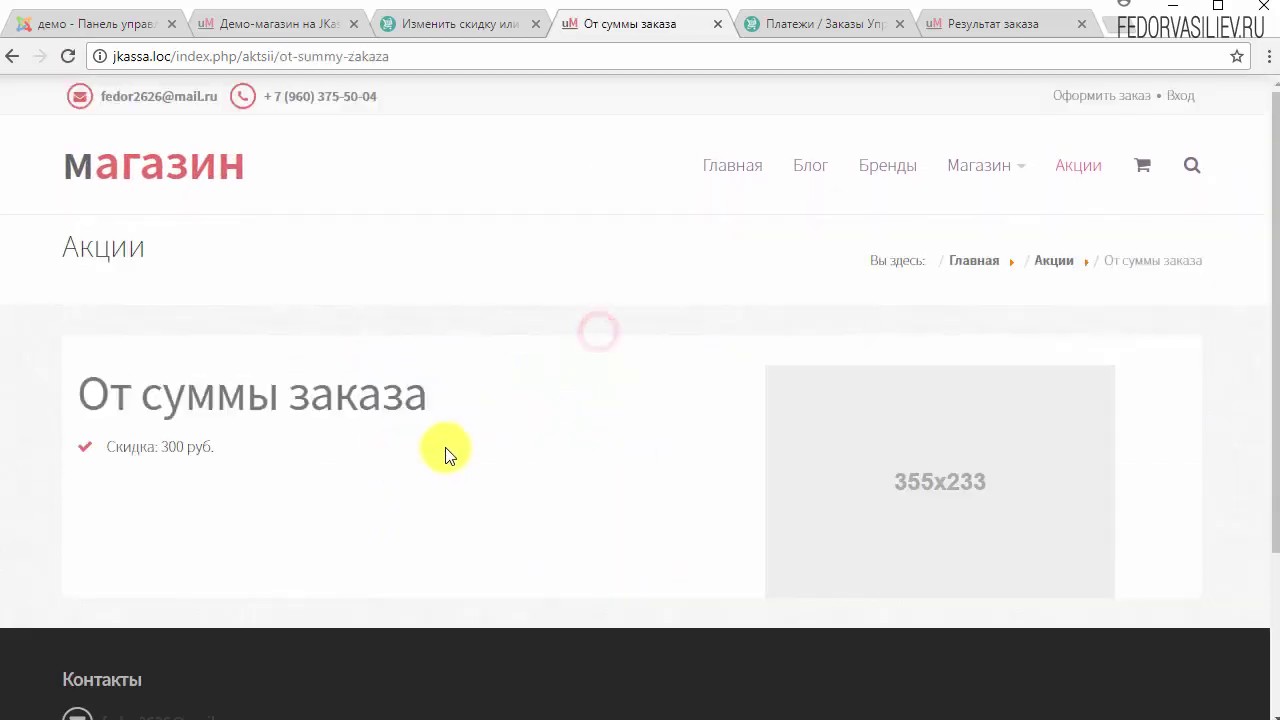
scroll(300, 400, "down", 1)
left_click_drag(476, 300, 214, 290)
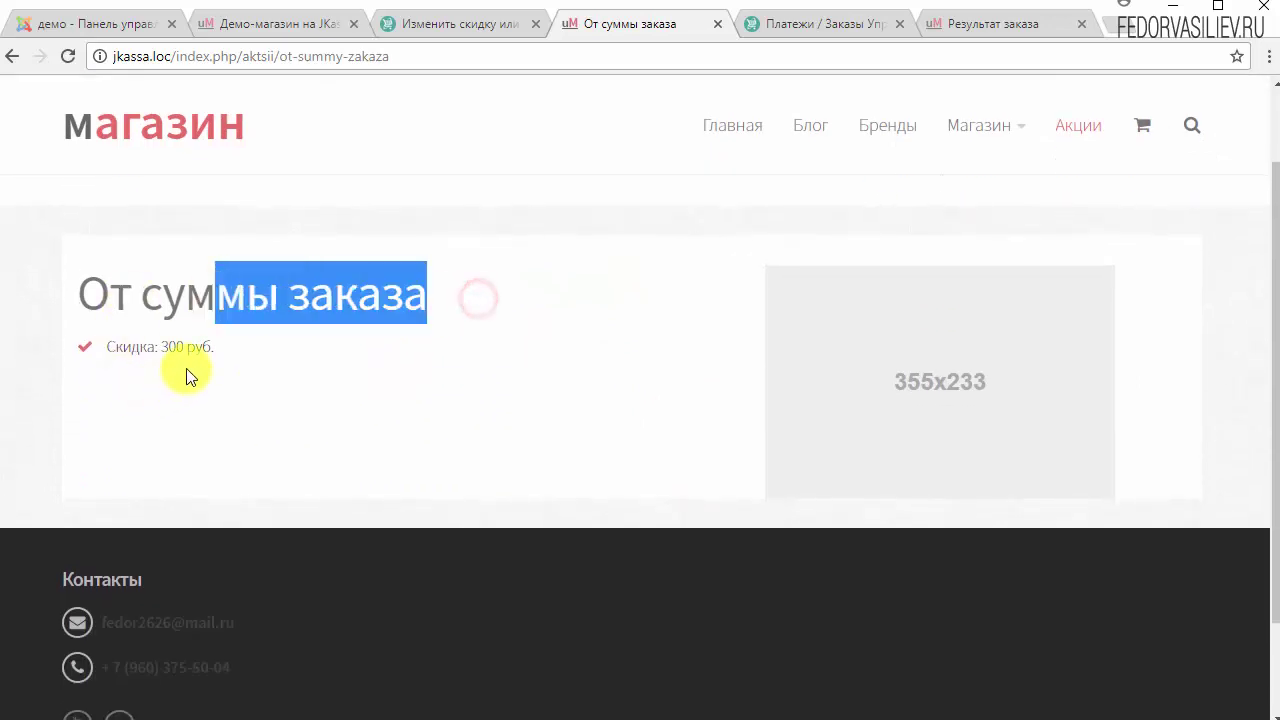
left_click(263, 404)
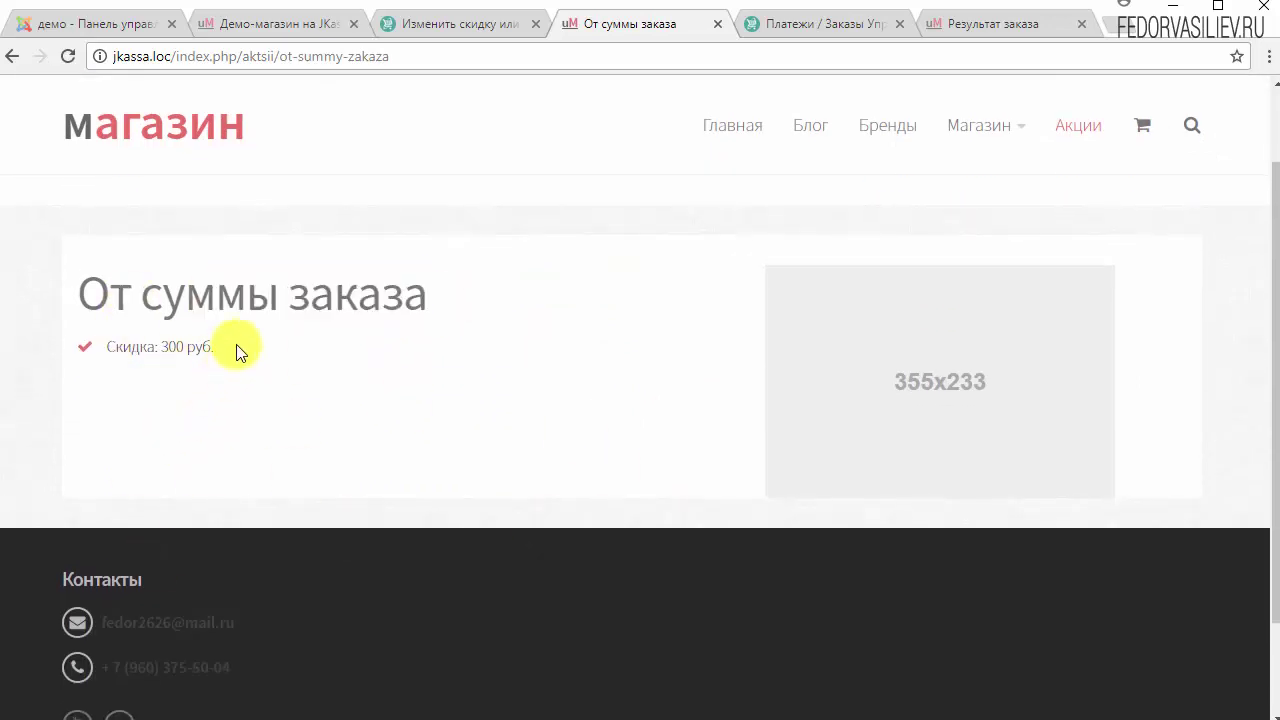
left_click_drag(240, 346, 94, 360)
left_click(350, 381)
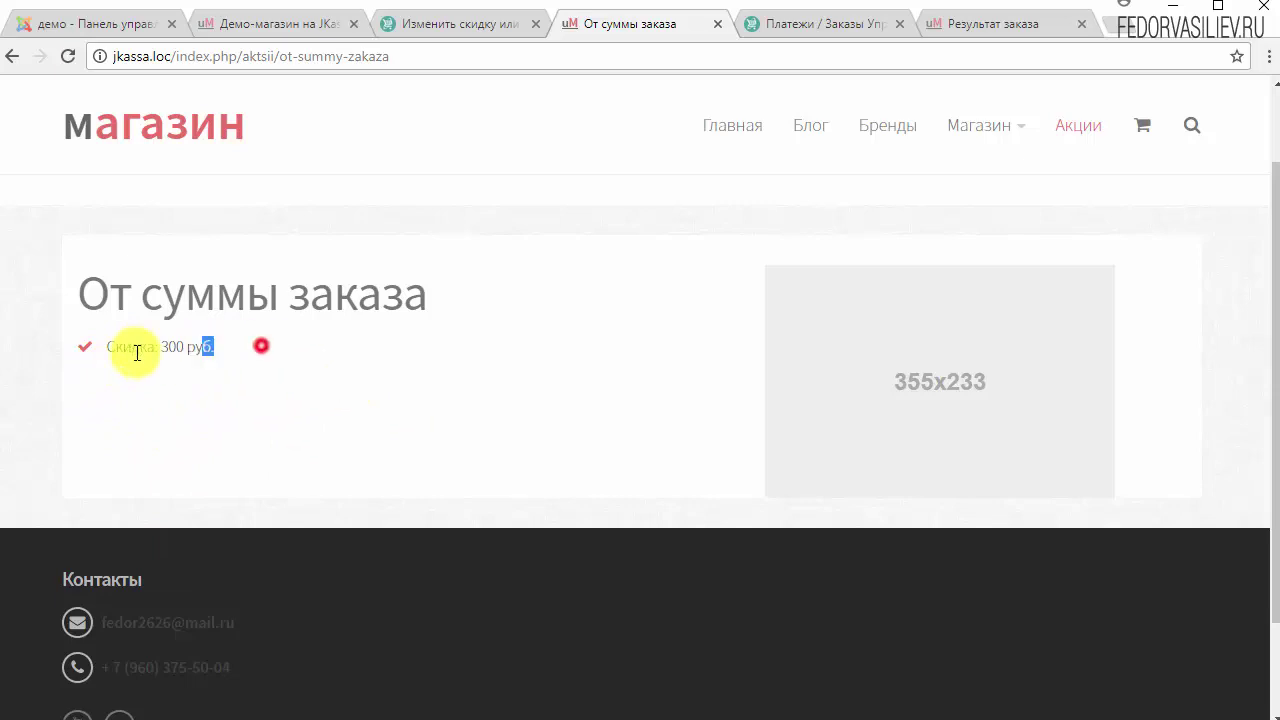
Return to the Акции list, open the details of Накопительная скидка and examine its discount amount
left_click(14, 57)
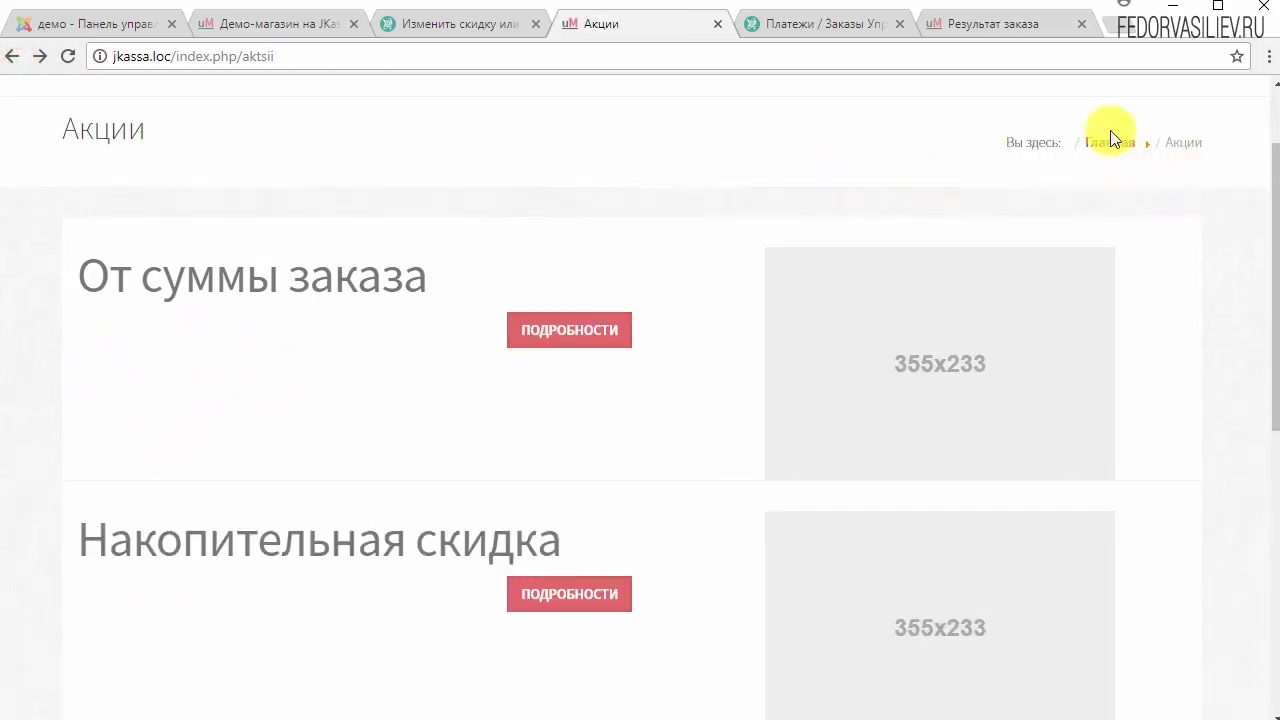
scroll(922, 290, "down", 3)
left_click(565, 262)
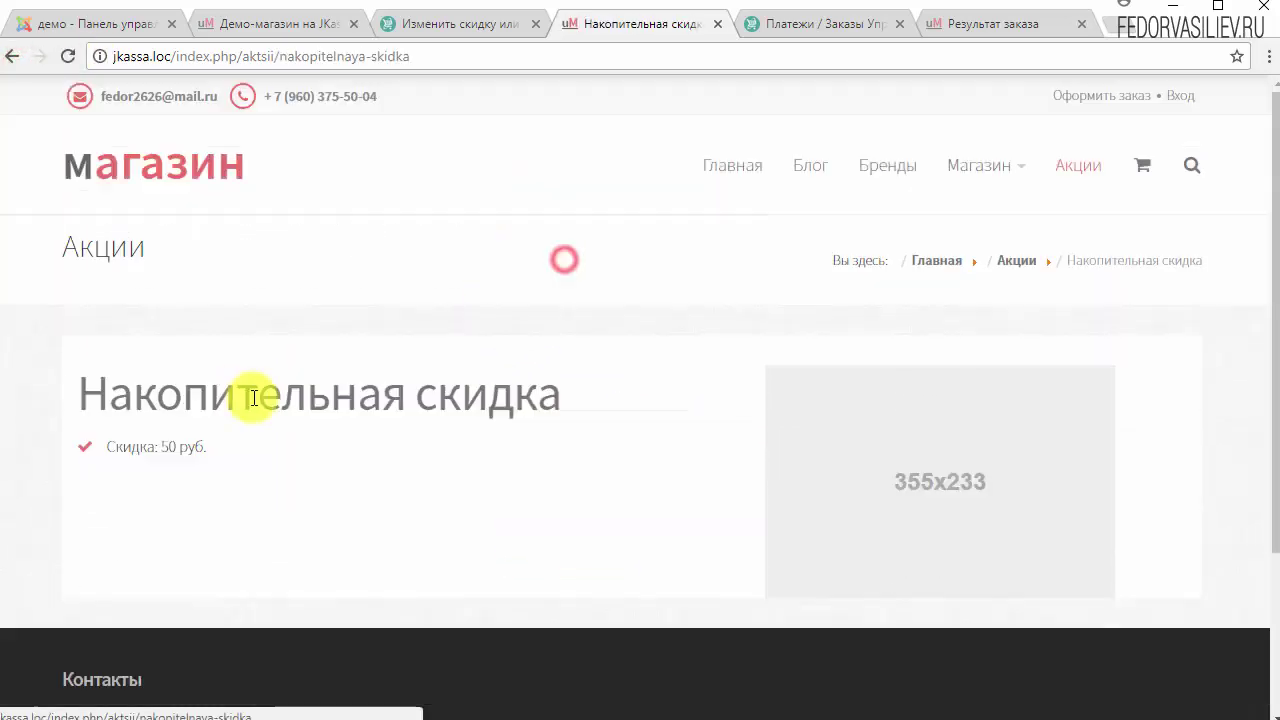
scroll(300, 353, "down", 1)
triple_click(253, 340)
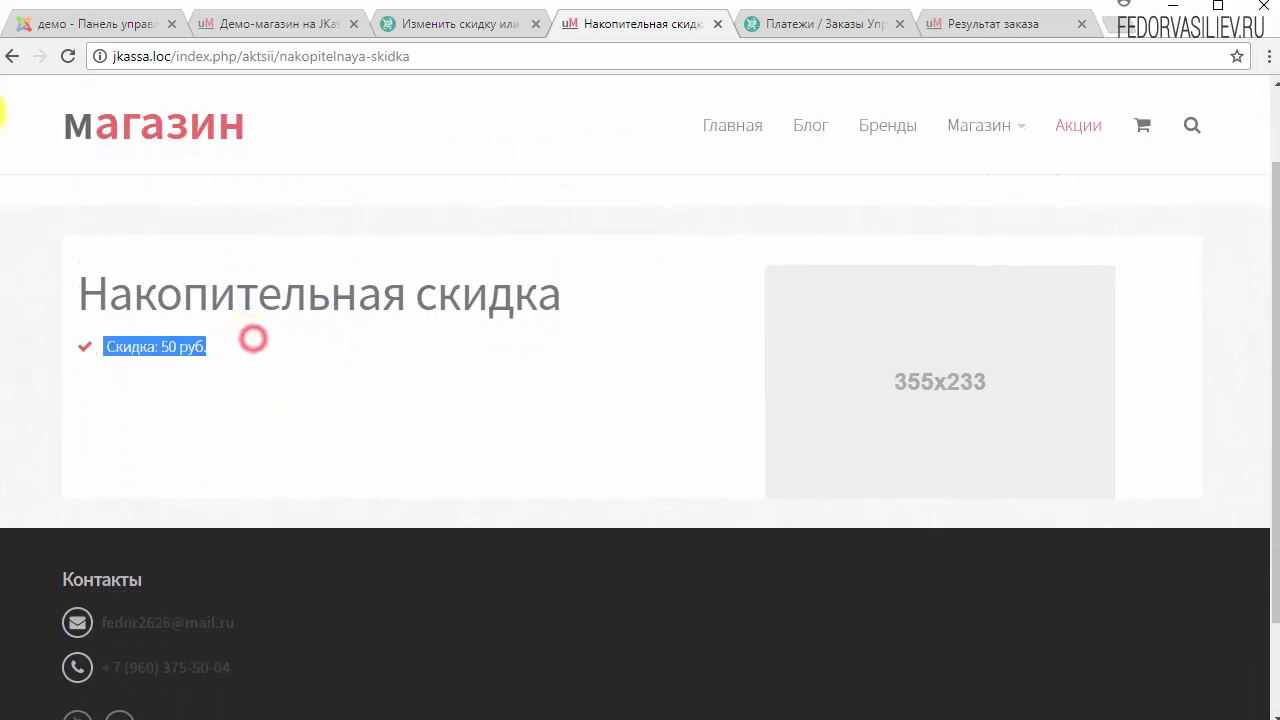
Return to the Акции list, open the details of Простая акция and review its discount amount and the discounted products
left_click(13, 57)
scroll(429, 275, "down", 4)
left_click(591, 236)
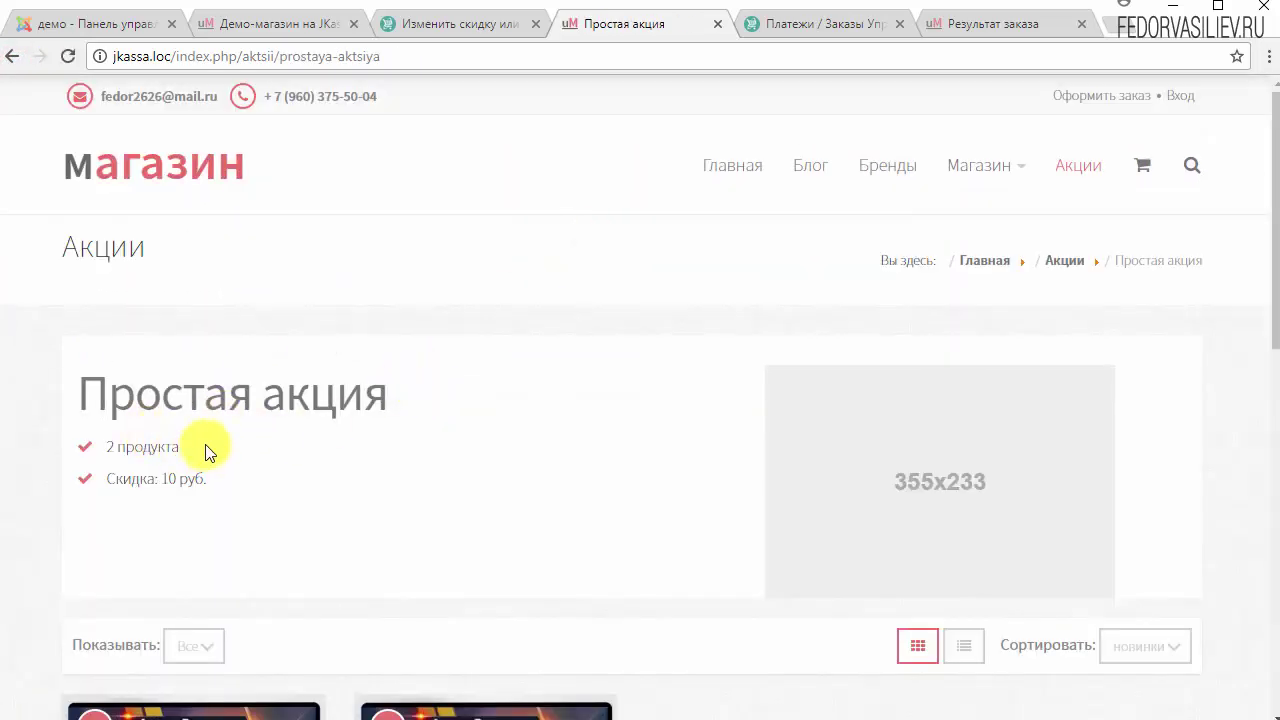
left_click_drag(245, 483, 51, 486)
scroll(409, 429, "down", 4)
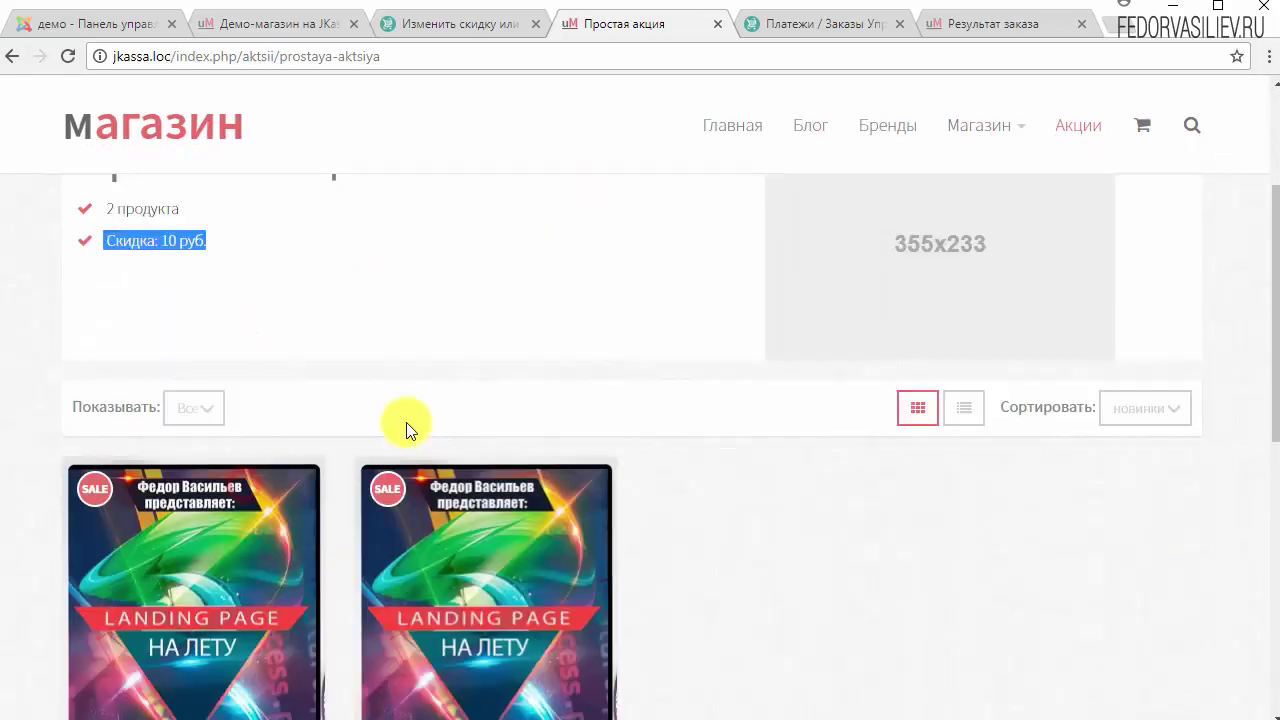
scroll(190, 420, "down", 2)
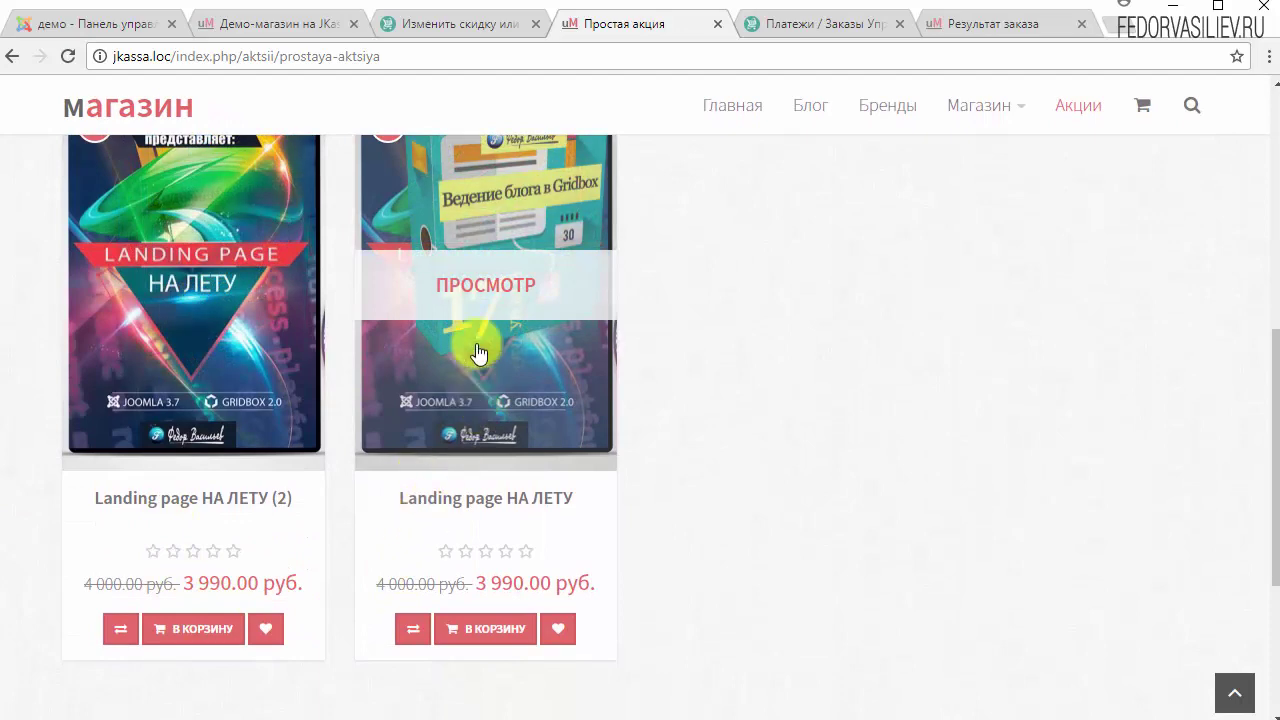
scroll(420, 623, "up", 6)
scroll(608, 354, "down", 5)
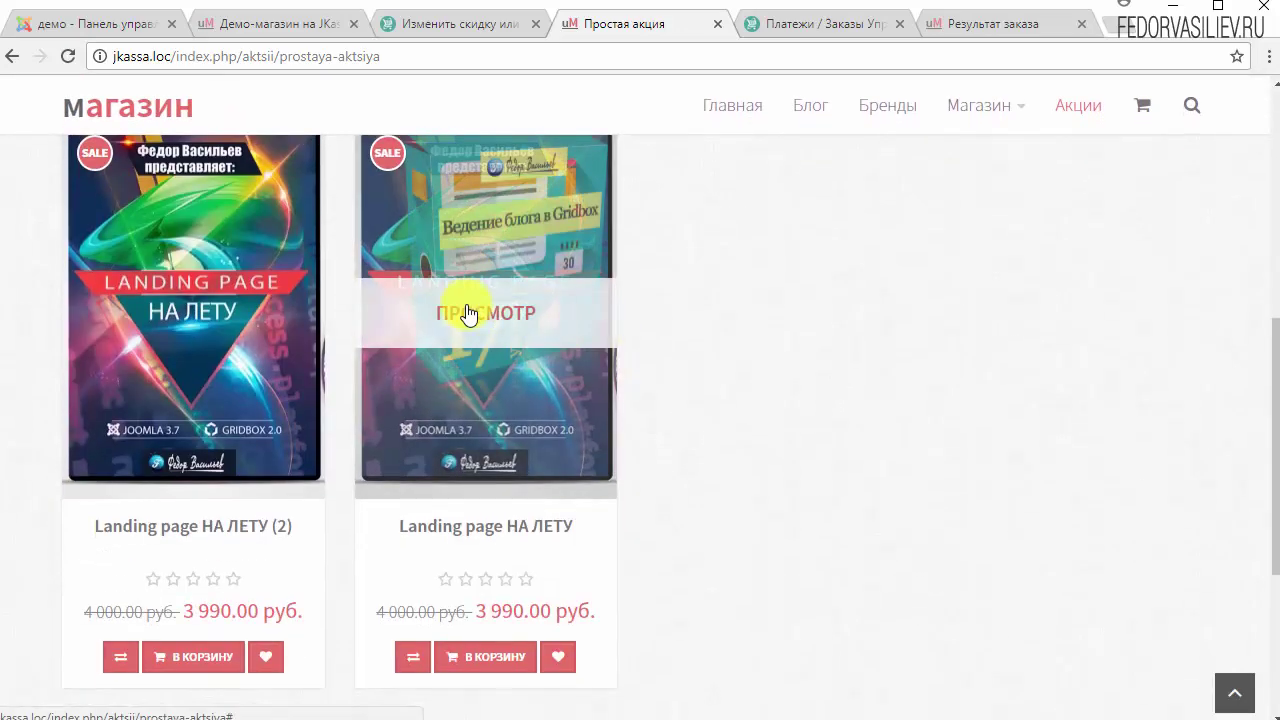
Open the quick preview of the Landing page НА ЛЕТУ product, look through its options and close the preview
left_click(472, 314)
scroll(630, 430, "down", 1)
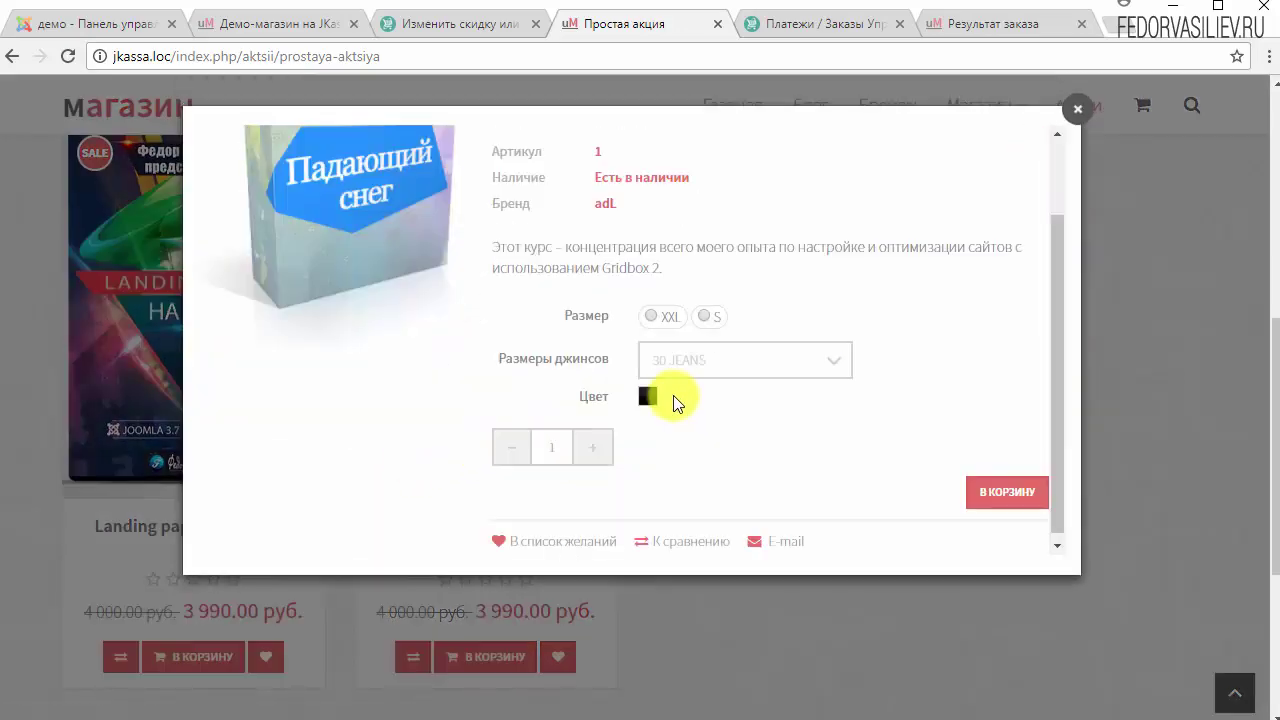
left_click(1077, 110)
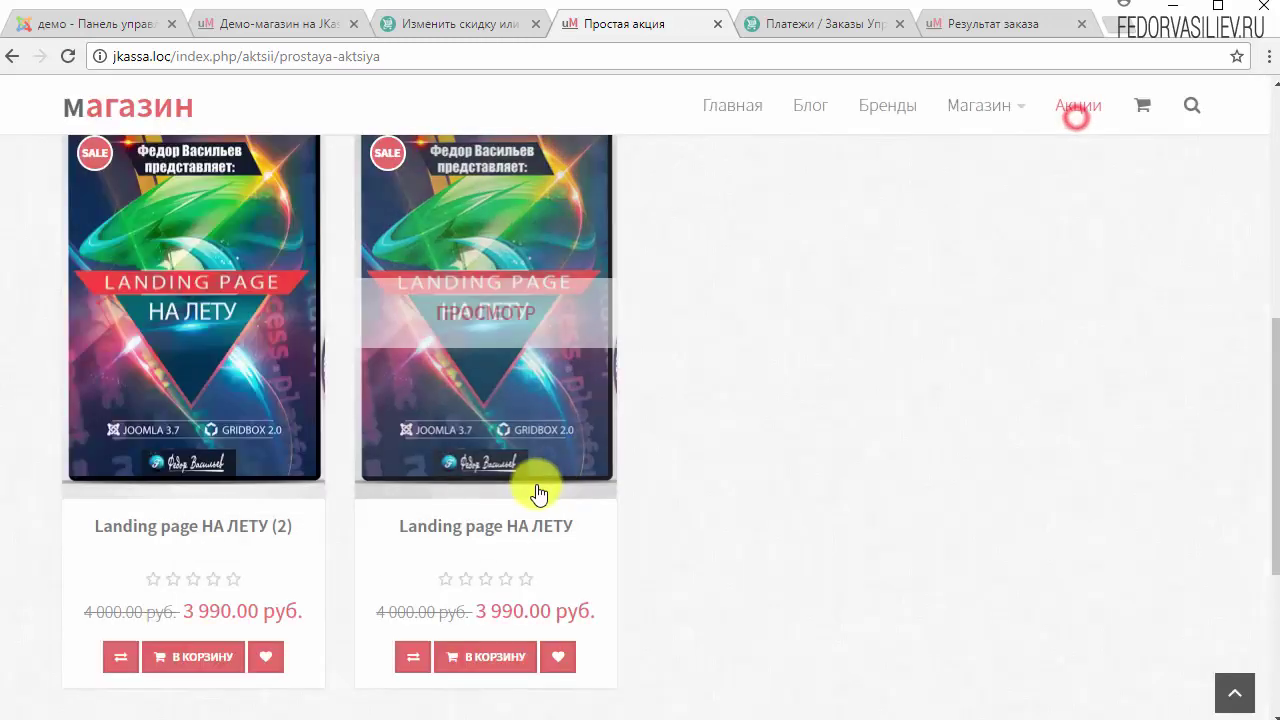
scroll(560, 470, "up", 1)
In the jKassa admin, open the Простая акция simple discount for editing and show its Описание settings
key("ctrl+shift+Tab")
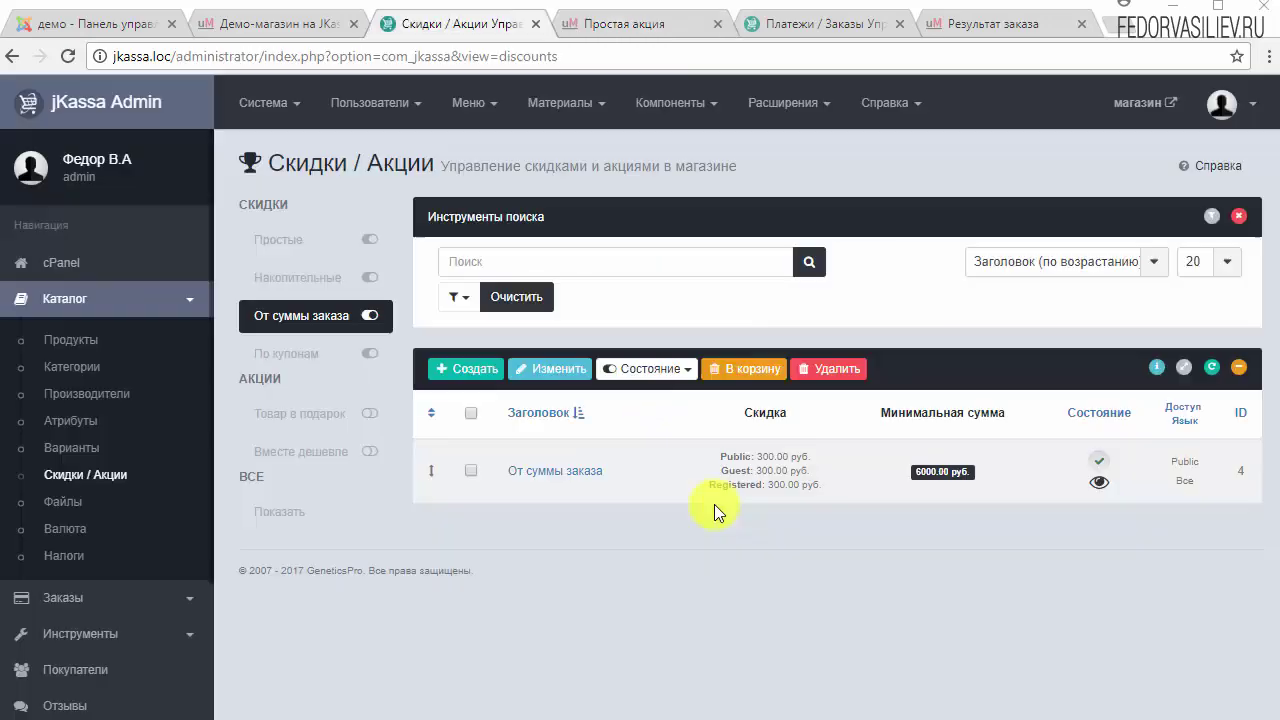
left_click(279, 246)
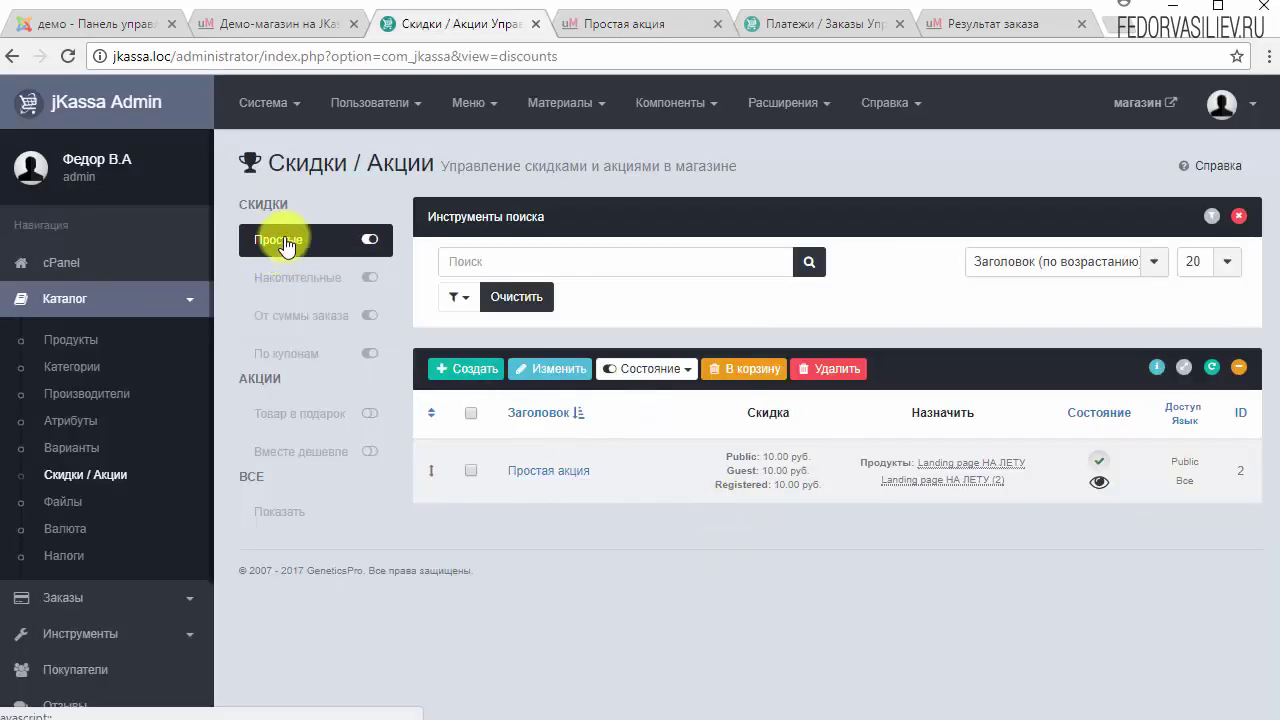
left_click(540, 471)
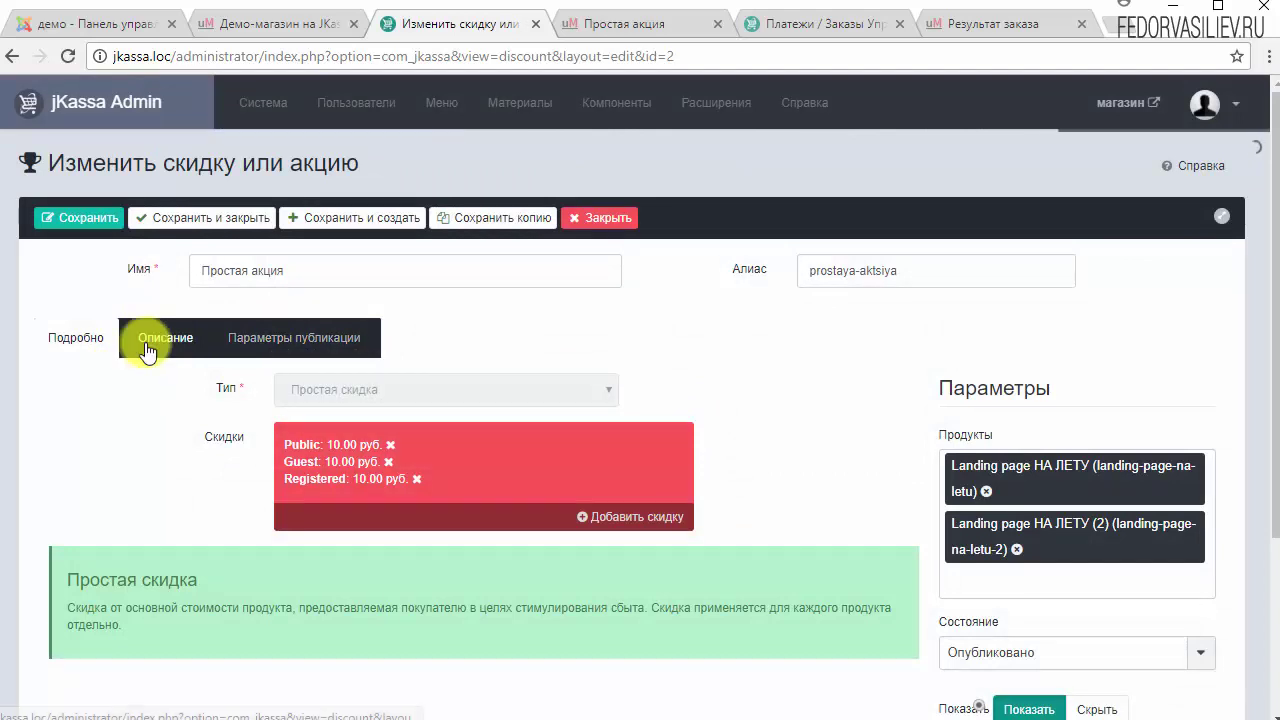
left_click(145, 345)
scroll(144, 346, "down", 3)
scroll(144, 337, "up", 2)
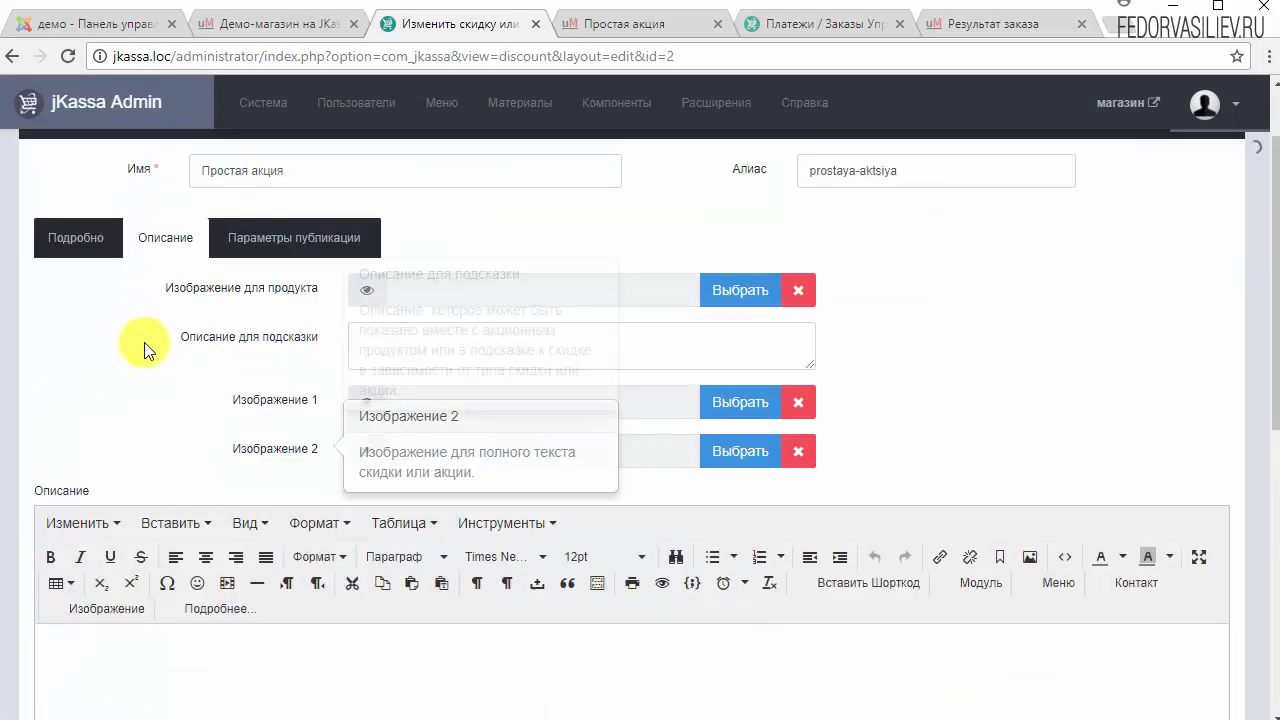
Paste the copied greeting text about the 2018 video courses into Описание для подсказки
mouse_move(302, 343)
left_click(385, 340)
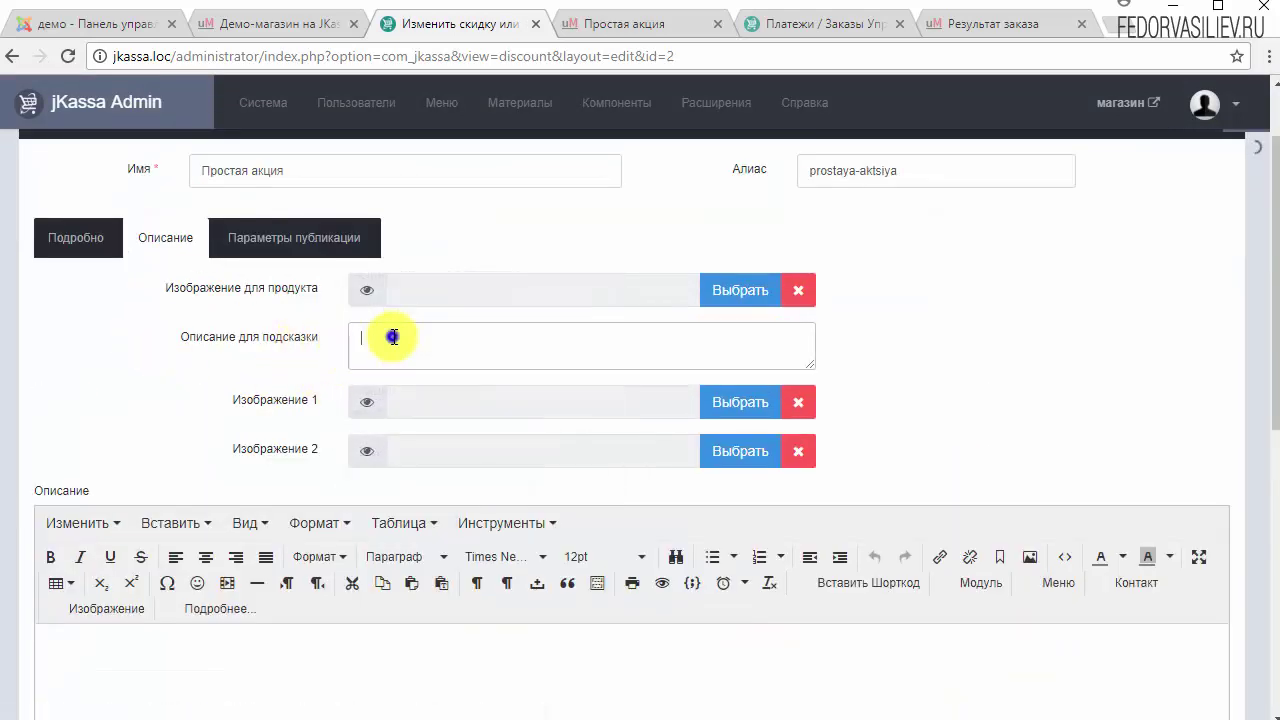
right_click(391, 336)
left_click(430, 452)
Fill the main Описание with the copied greeting text, insert a Подробнее break after it and paste the text again below
scroll(648, 507, "down", 1)
scroll(648, 507, "down", 1)
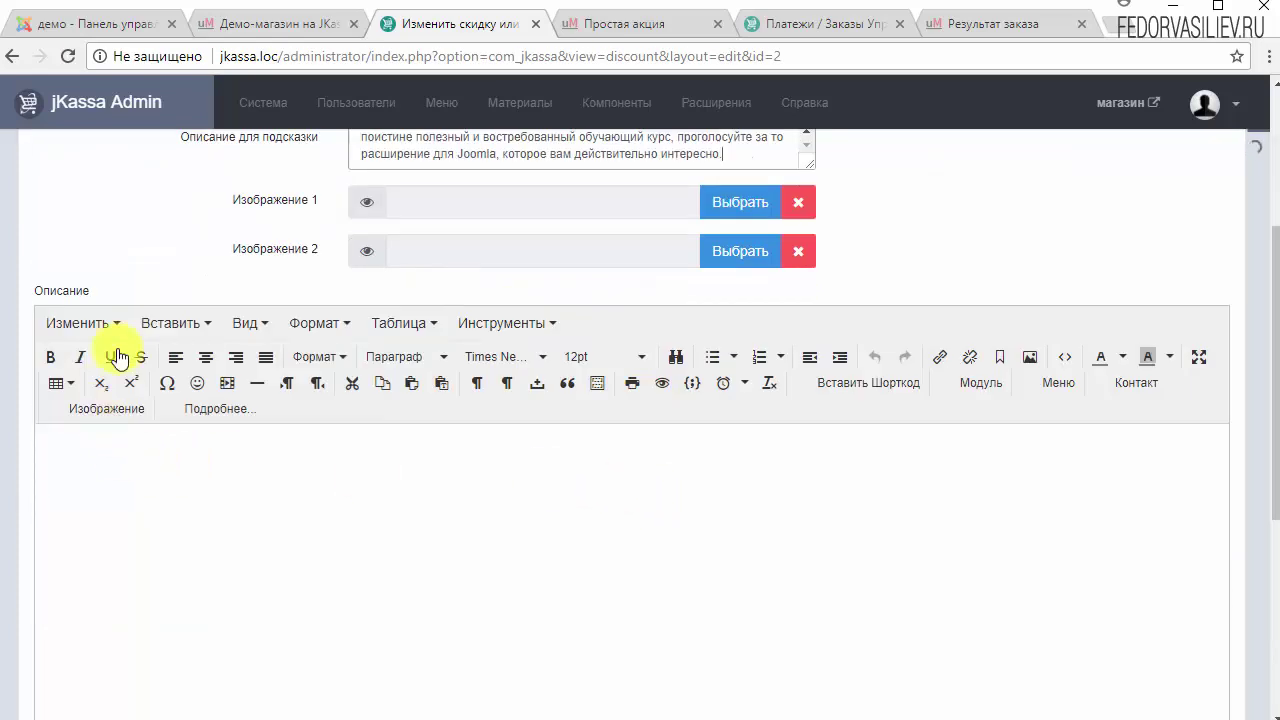
left_click(172, 455)
type("Всем привет! На связи Федор. В новом 2018 году, я хочу действовать иначе, разрабатывая обучающие видео курсы. Мне действительно важно, чему вы хотите научится, какие сайты создавать. Движок Joomla очень большой, на него много полезных расширений. Помогите мне создать поистине полезный и востребованный обучающий курс, проголосуйте за то расширение для Joomla, которое вам действительно интересно.")
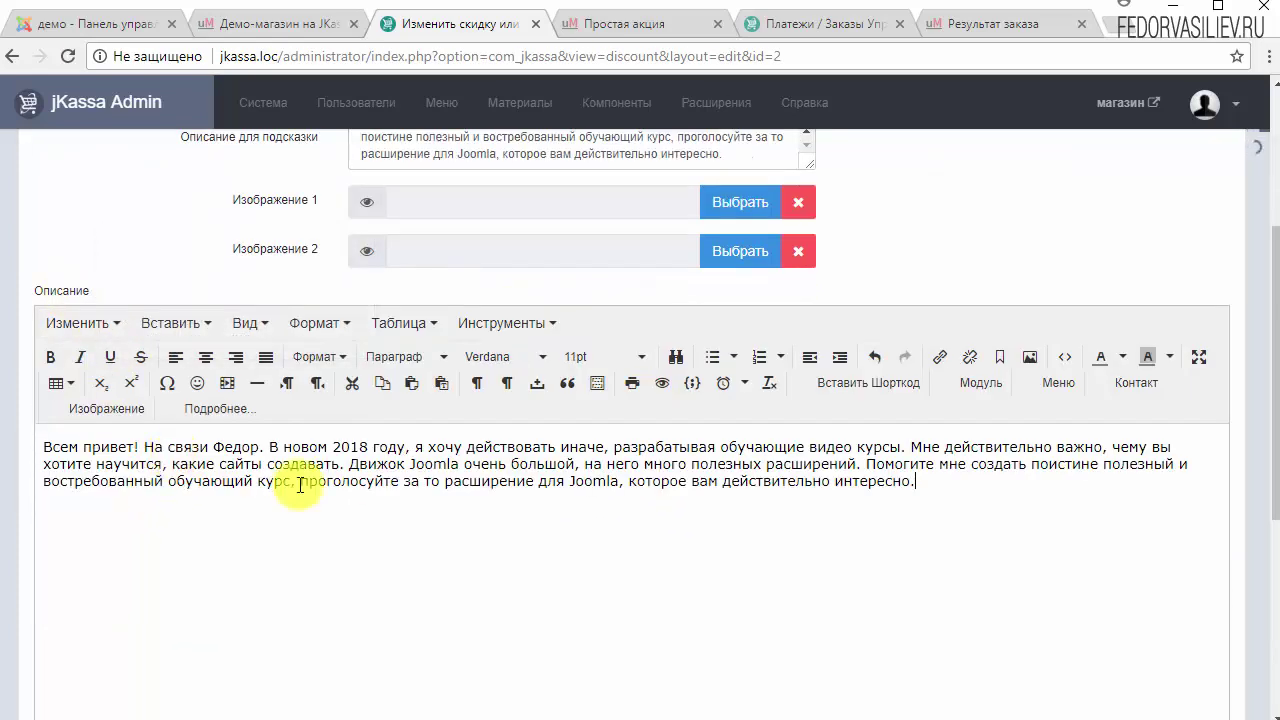
left_click(226, 409)
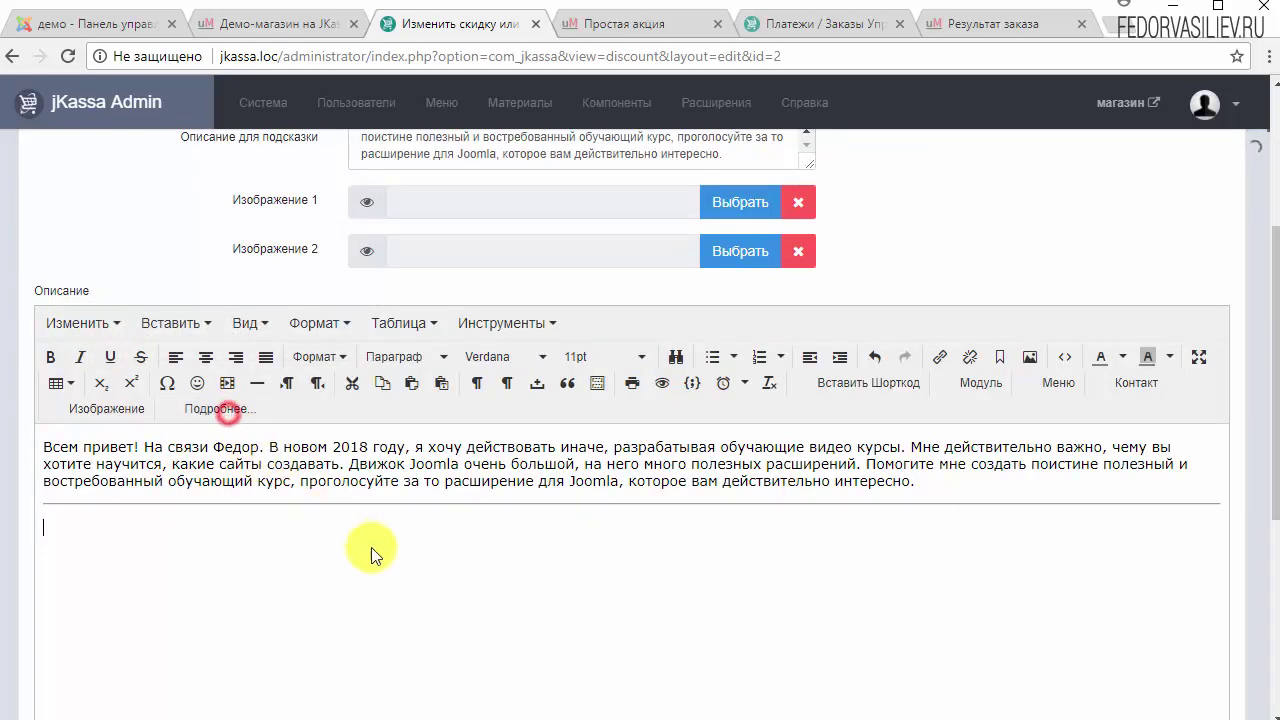
type("Всем привет! На связи Федор. В новом 2018 году, я хочу действовать иначе, разрабатывая обучающие видео курсы. Мне действительно важно, чему вы хотите научится, какие сайты создавать. Движок Joomla очень большой, на него много полезных расширений. Помогите мне создать поистине полезный и востребованный обучающий курс, проголосуйте за то расширение для Joomla, которое вам действительно интересно.")
Set Изображение 1 of the Простая акция discount to images/1.jpg
scroll(340, 528, "up", 2)
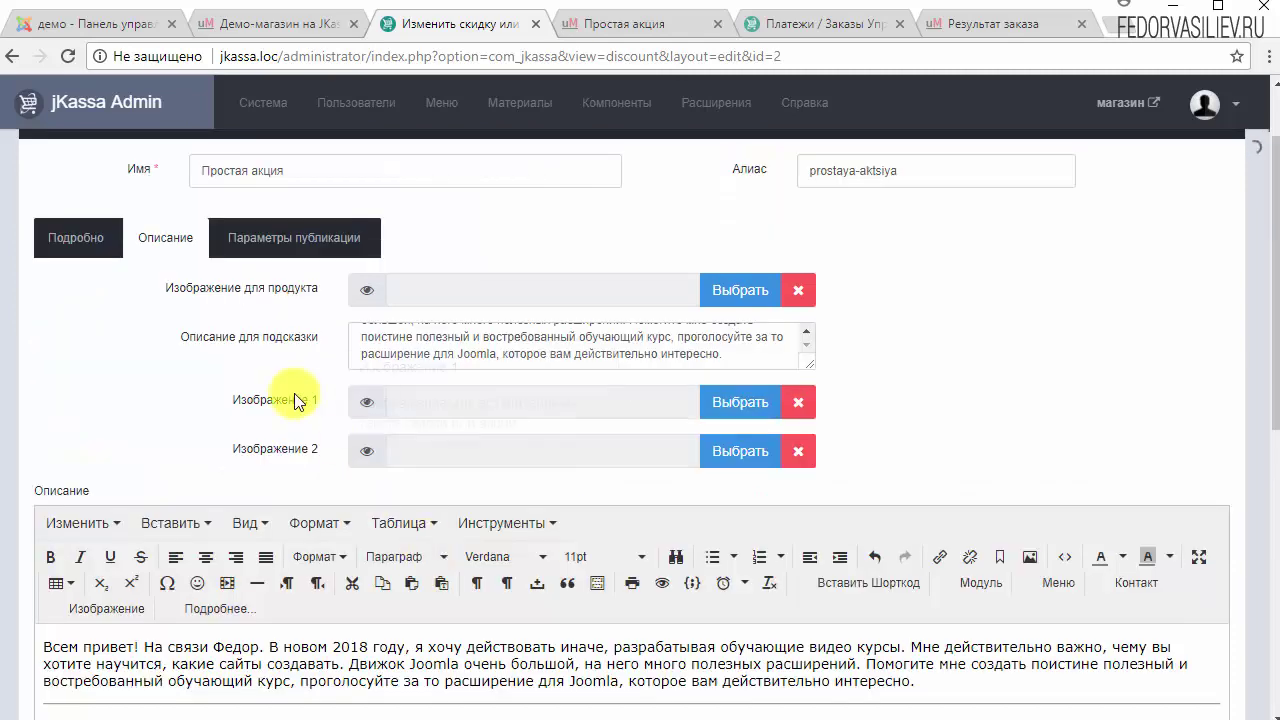
mouse_move(295, 410)
left_click(753, 408)
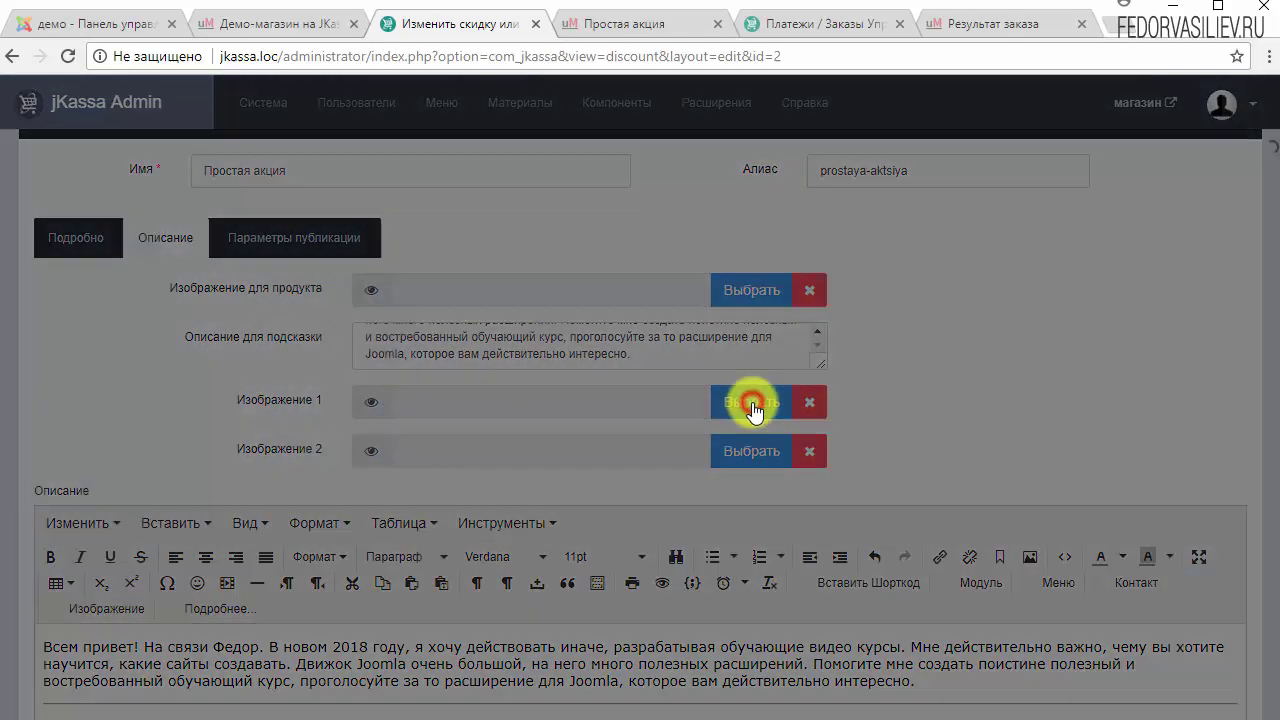
scroll(590, 385, "down", 1)
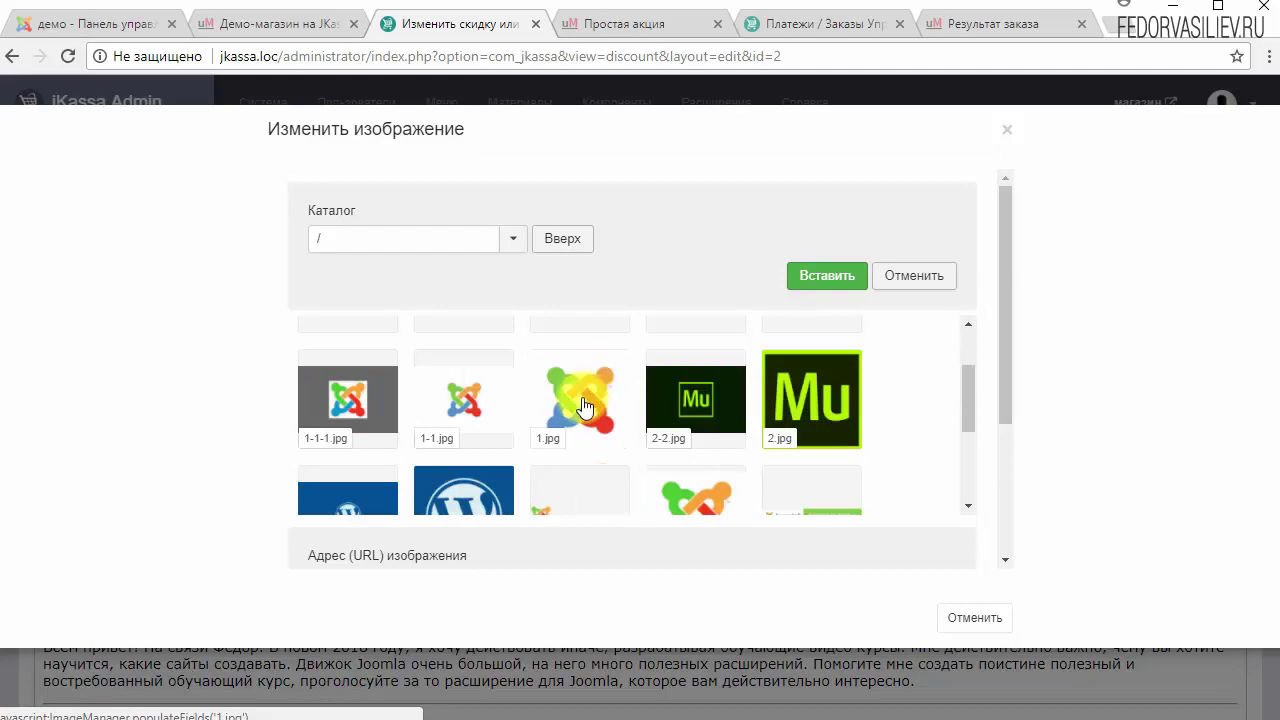
left_click(585, 407)
left_click(827, 278)
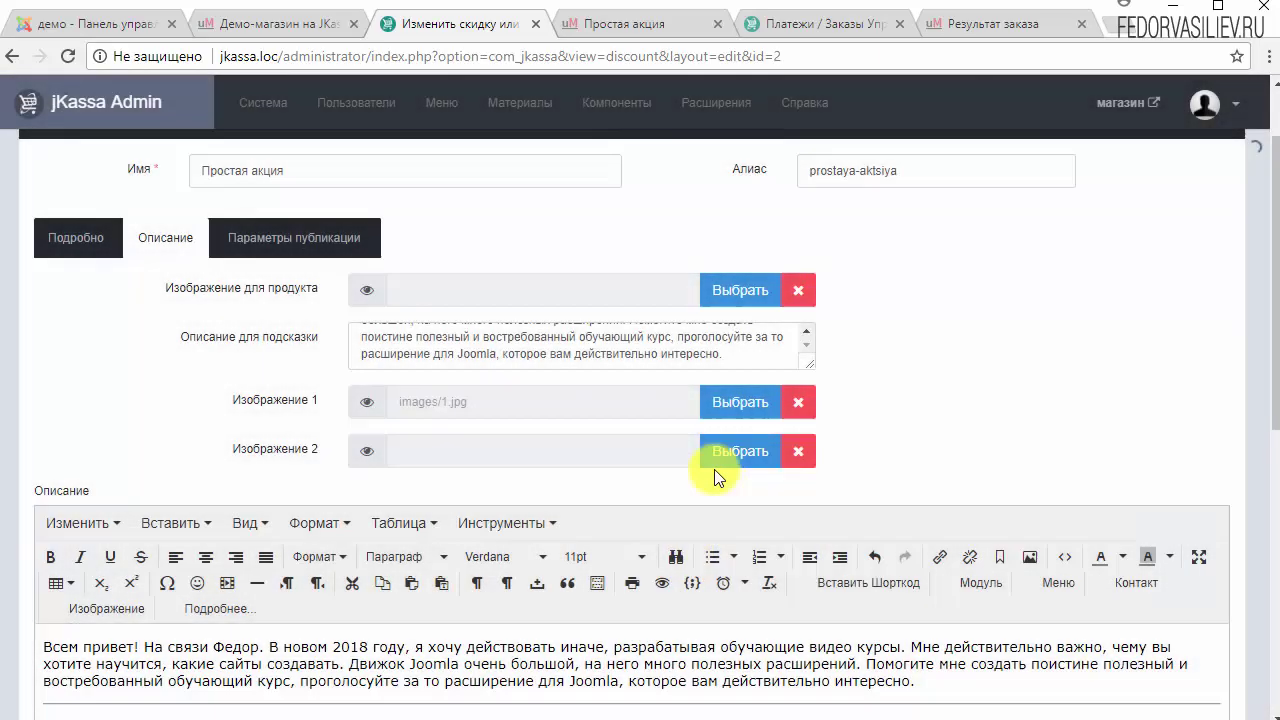
Set Изображение 2 to images/1.jpg as well, and save and close the Простая акция discount
left_click(714, 458)
left_click(571, 510)
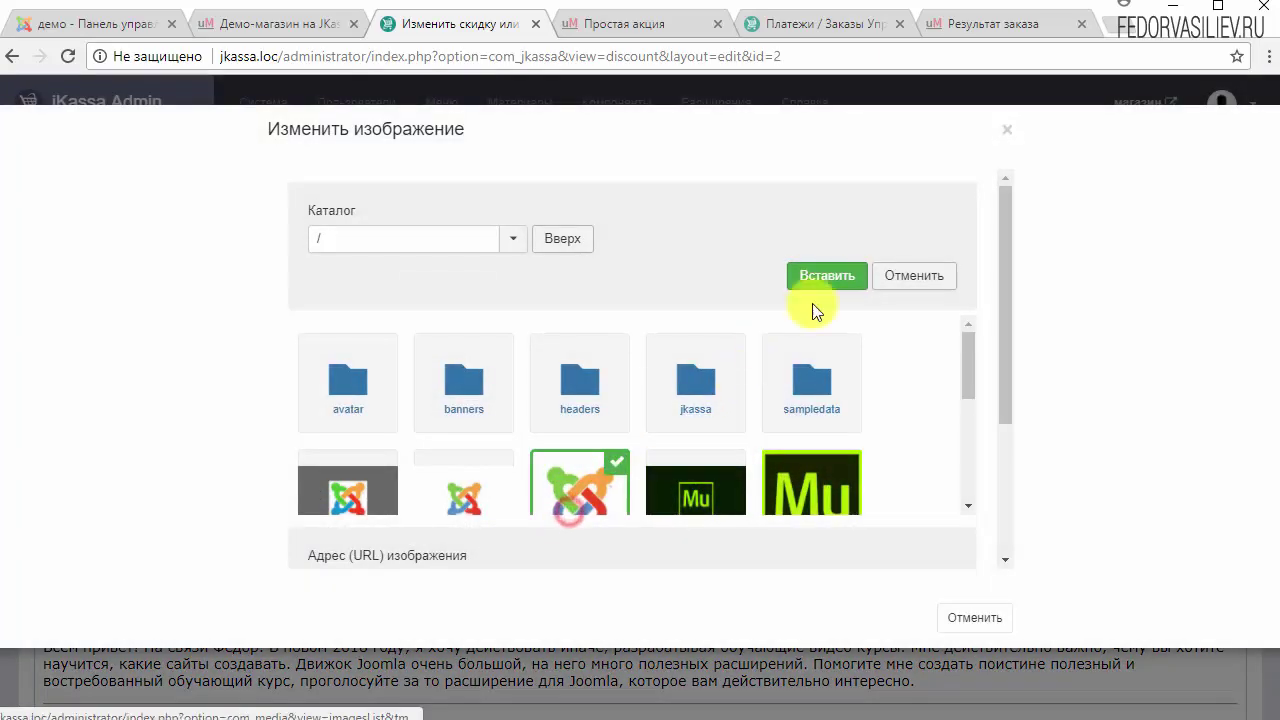
left_click(820, 280)
scroll(135, 450, "up", 3)
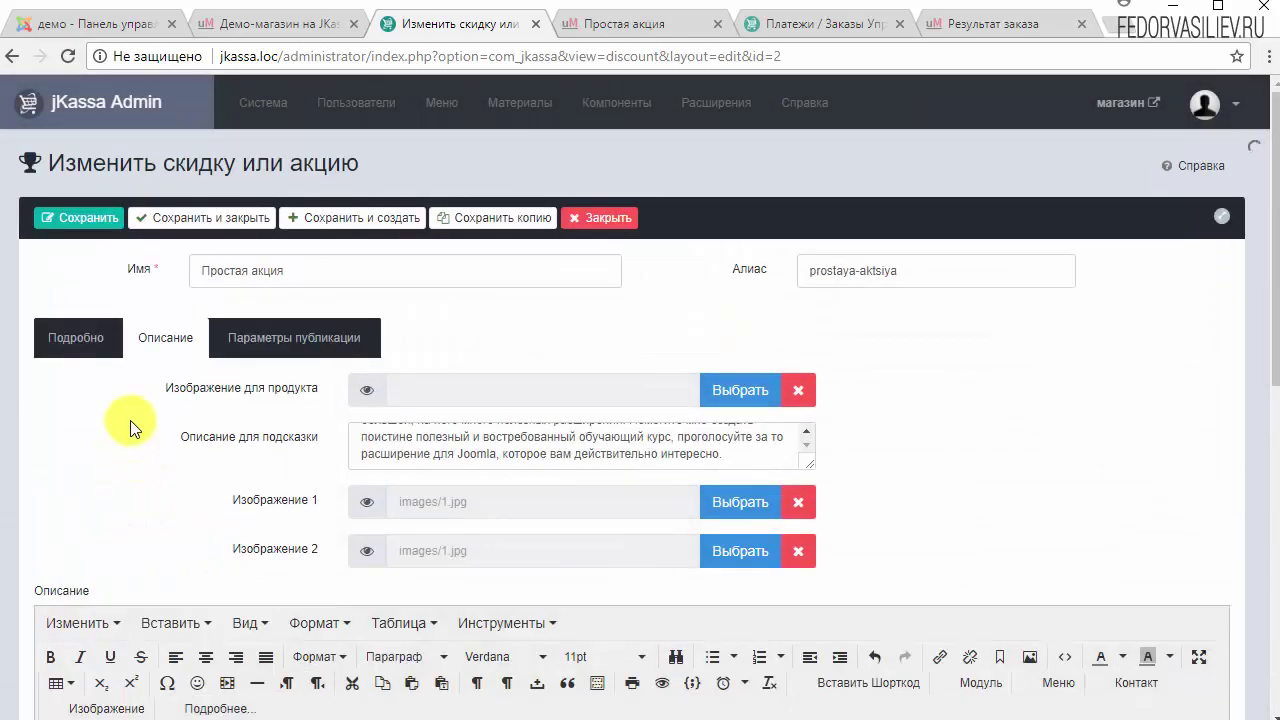
left_click(190, 226)
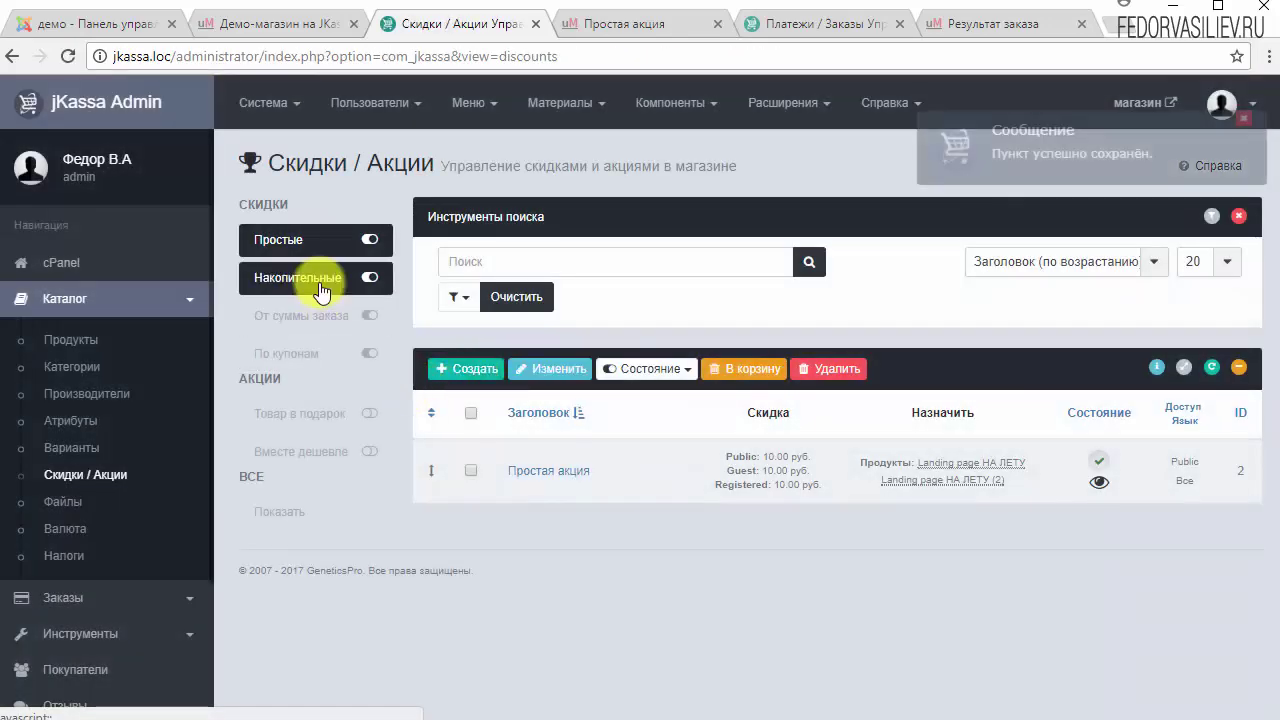
From the Накопительные discounts, open Накопительная скидка for editing and show its Описание settings
left_click(320, 290)
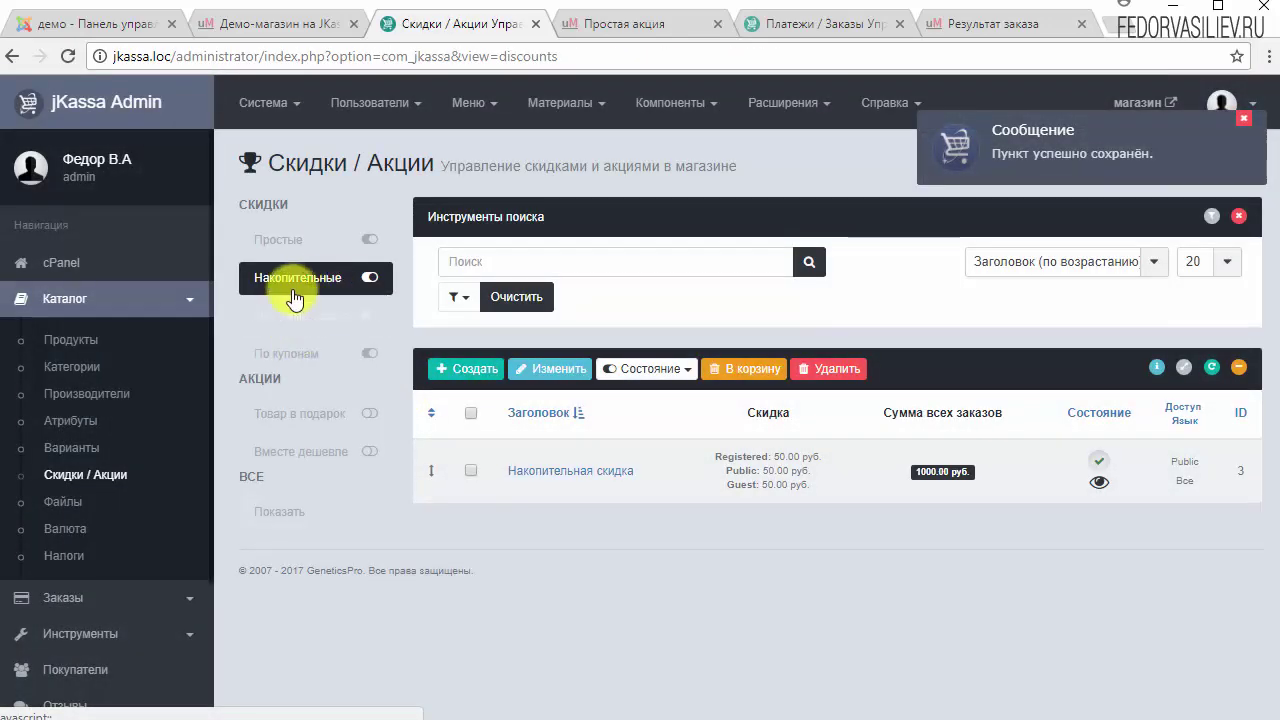
left_click(286, 320)
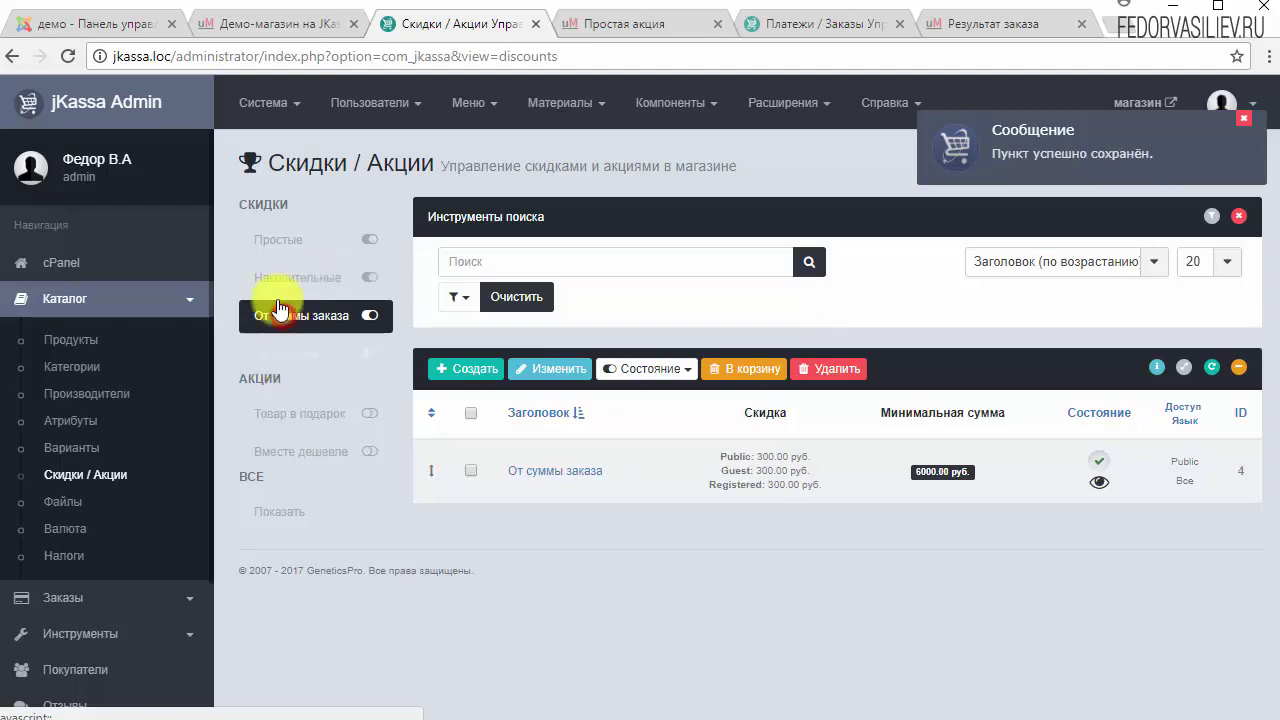
left_click(280, 279)
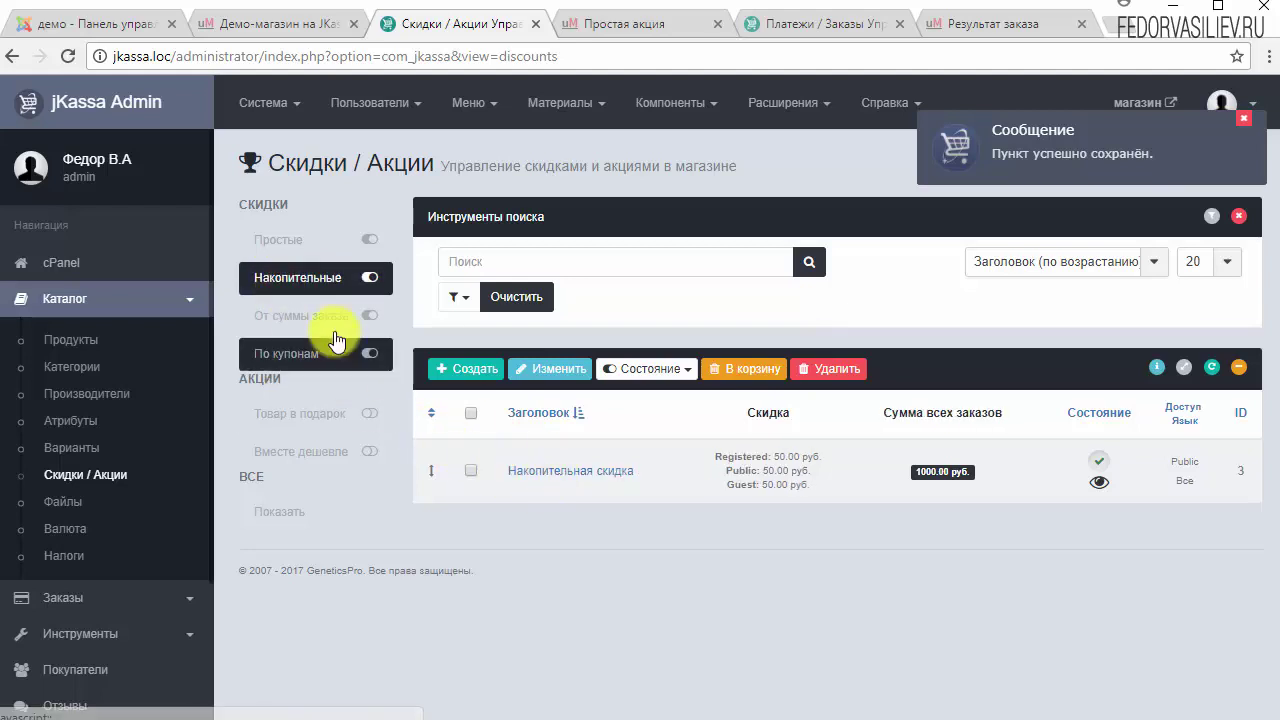
left_click(512, 467)
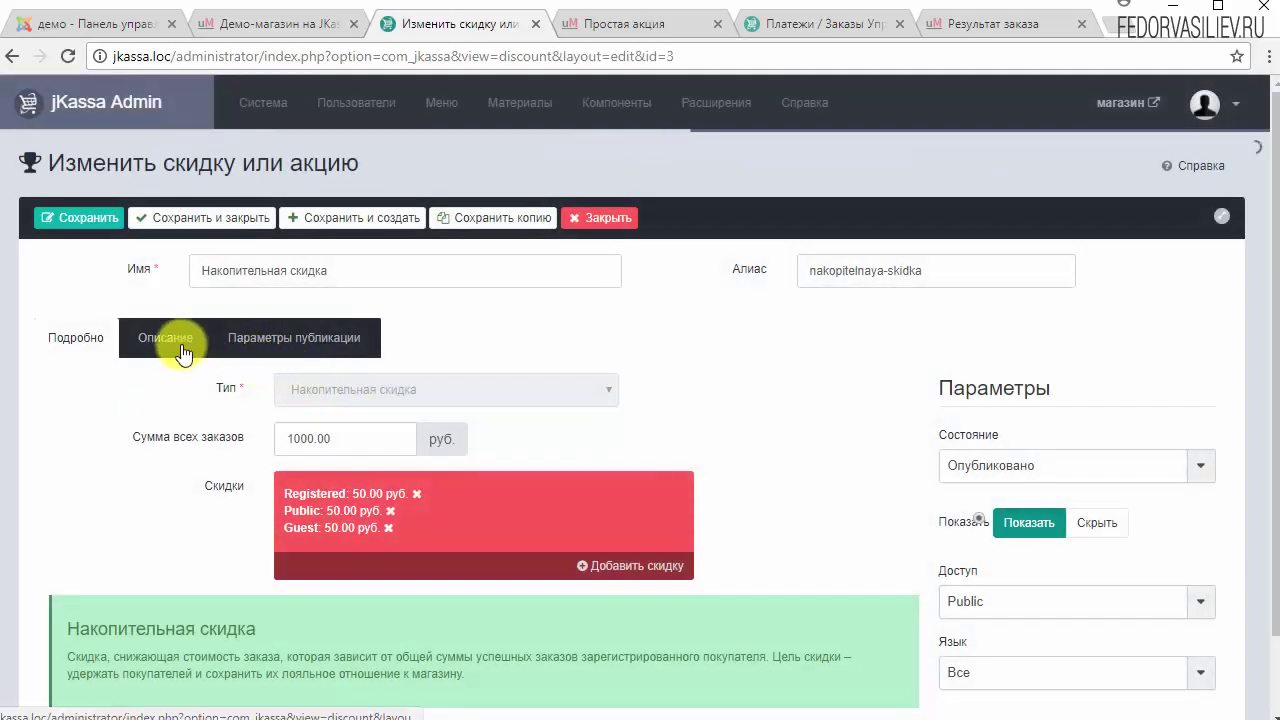
left_click(167, 337)
scroll(453, 531, "down", 3)
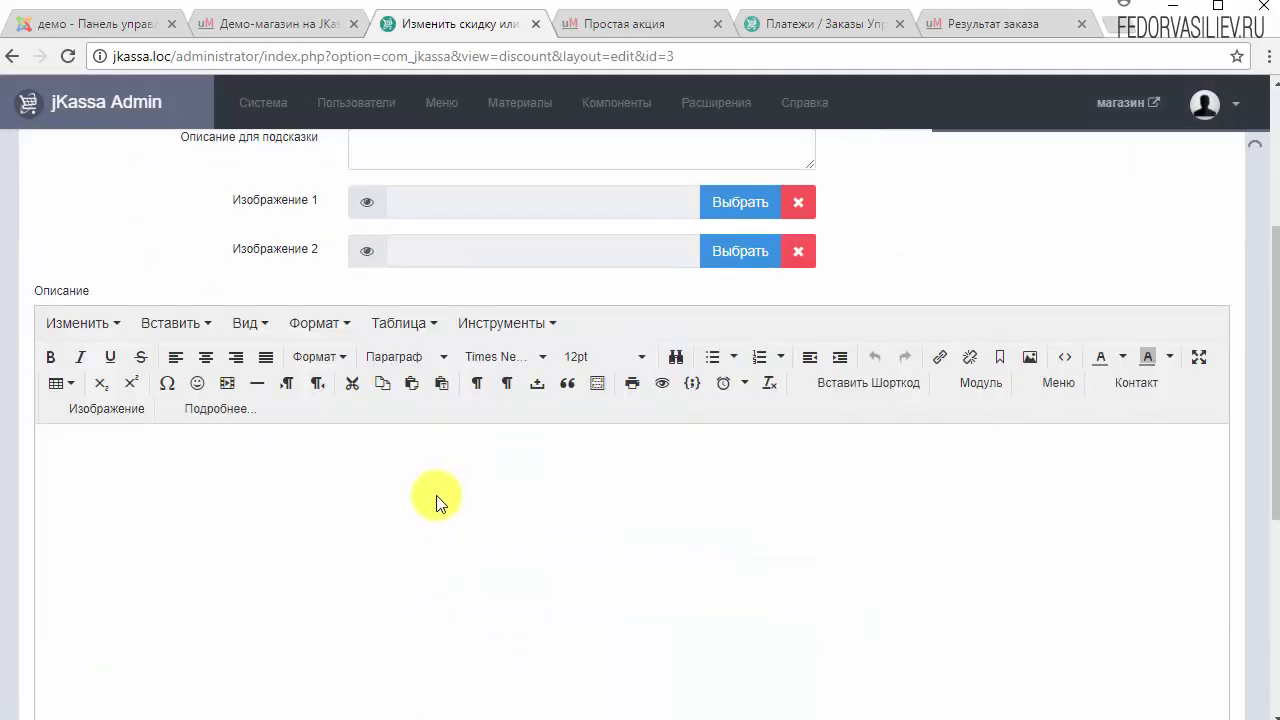
Close the Накопительная скидка discount without saving and check the Простая акция entry on the shop's Акции page
scroll(437, 503, "up", 3)
left_click(611, 217)
left_click(684, 20)
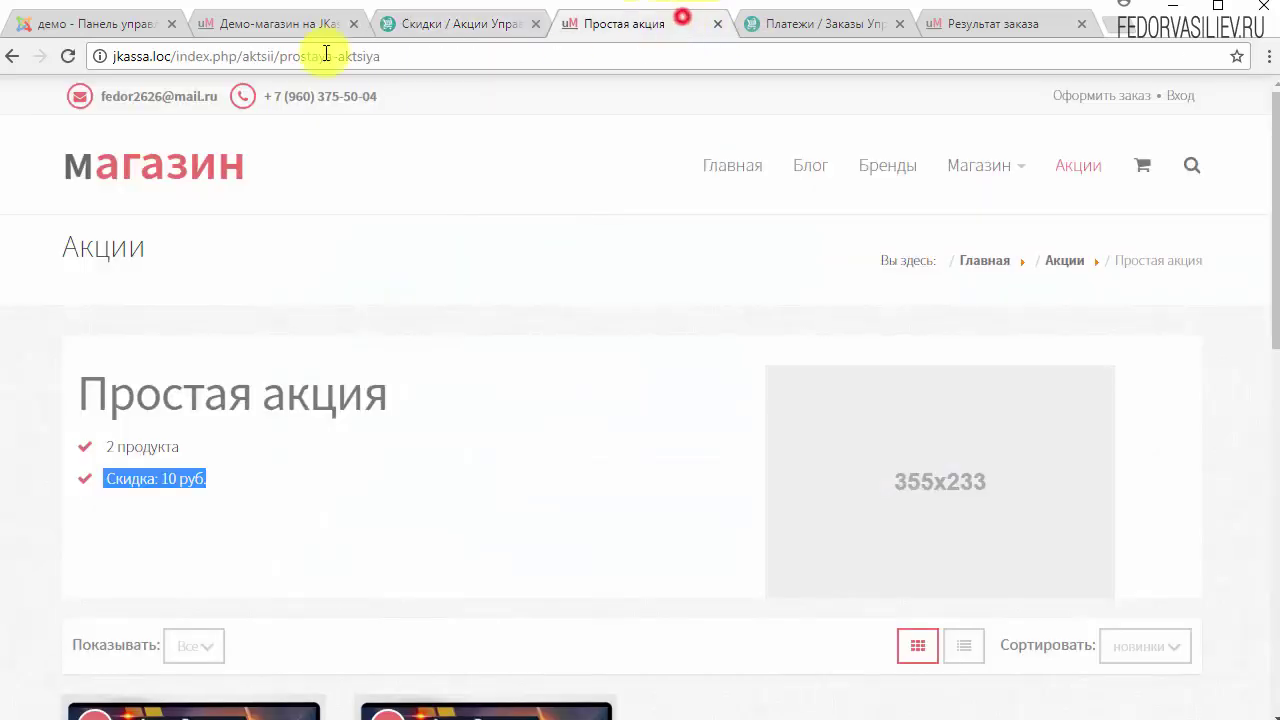
left_click(1075, 165)
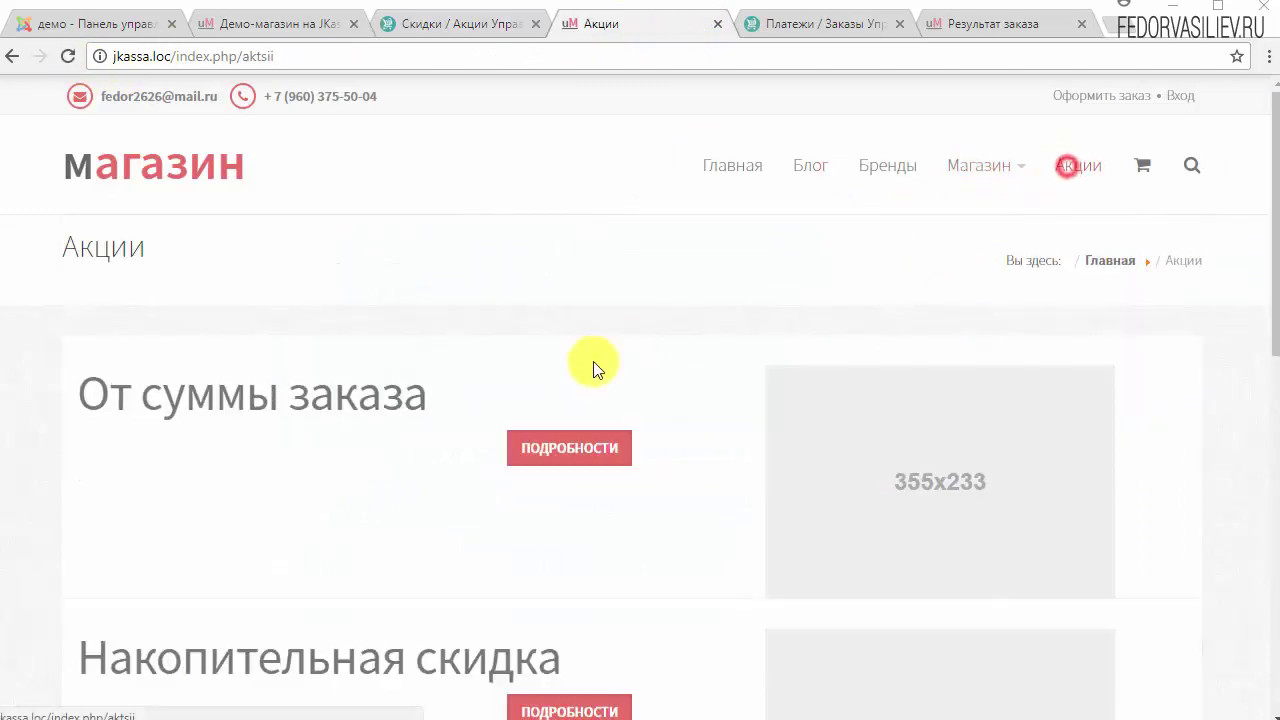
scroll(610, 350, "down", 10)
scroll(617, 347, "up", 2)
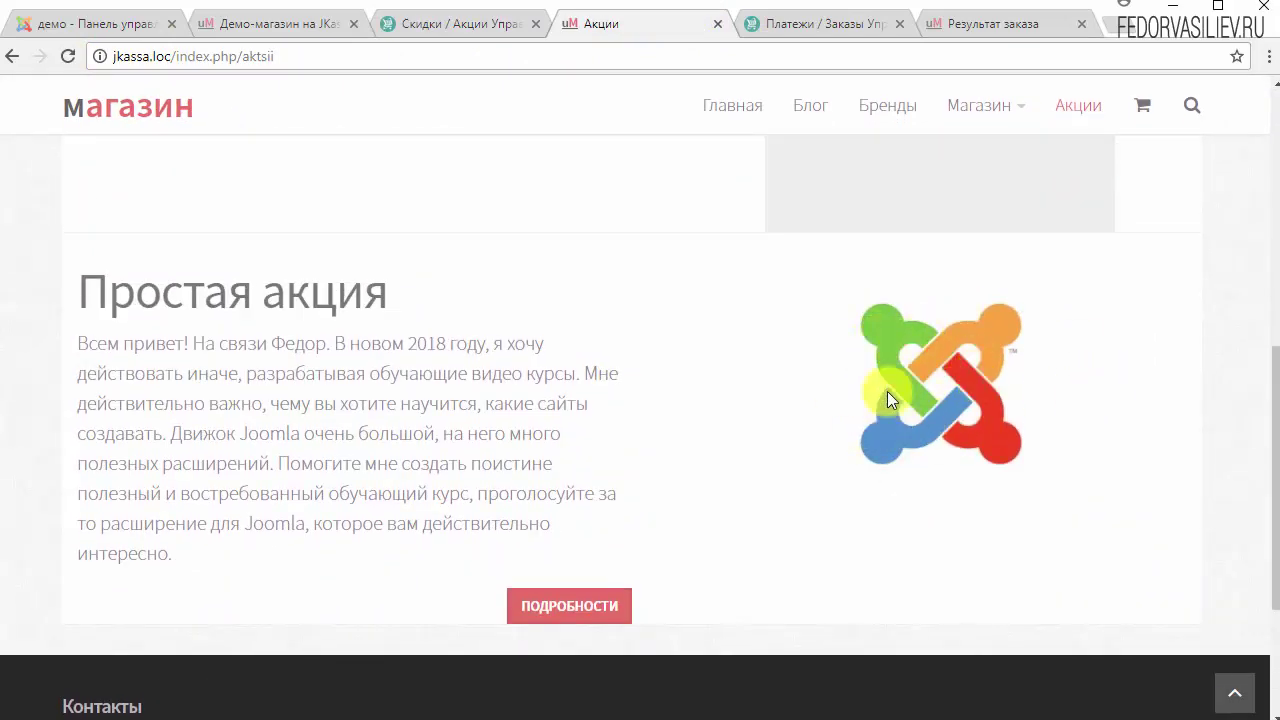
left_click(177, 524, "shift")
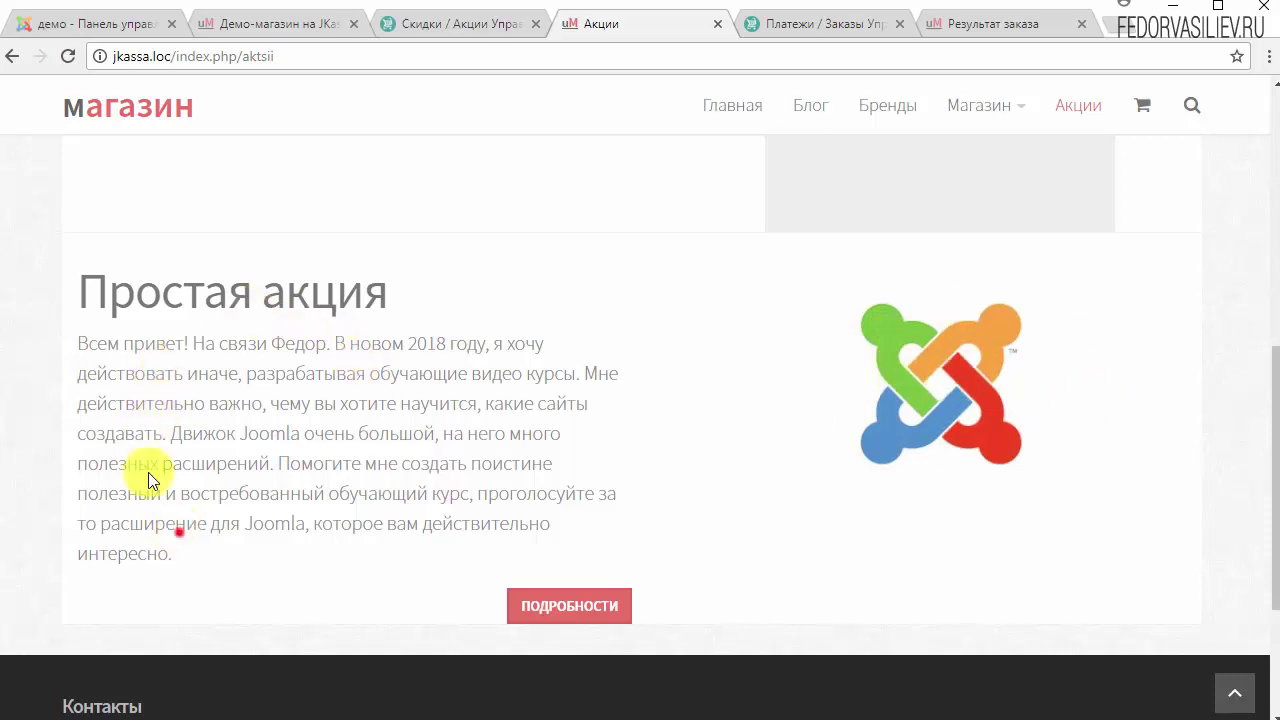
Open the details page of Простая акция in the shop and review its description, image and products
left_click(569, 606)
scroll(677, 520, "down", 3)
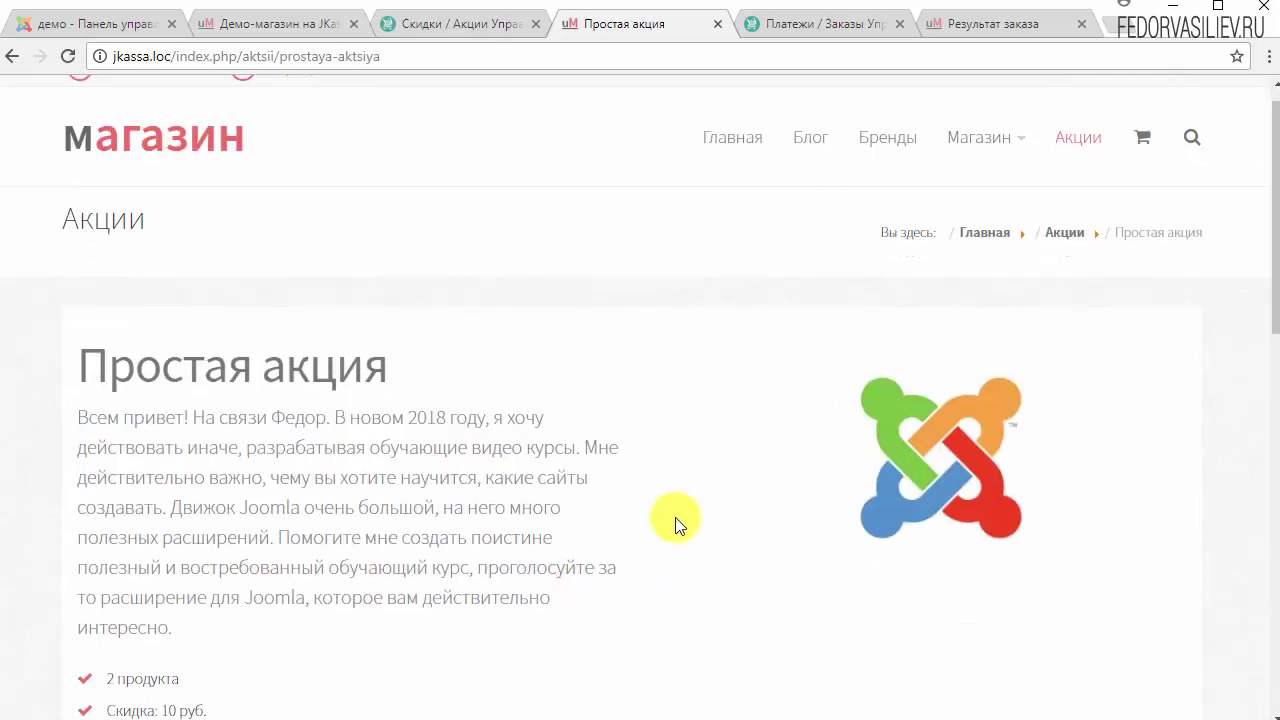
scroll(611, 508, "up", 1)
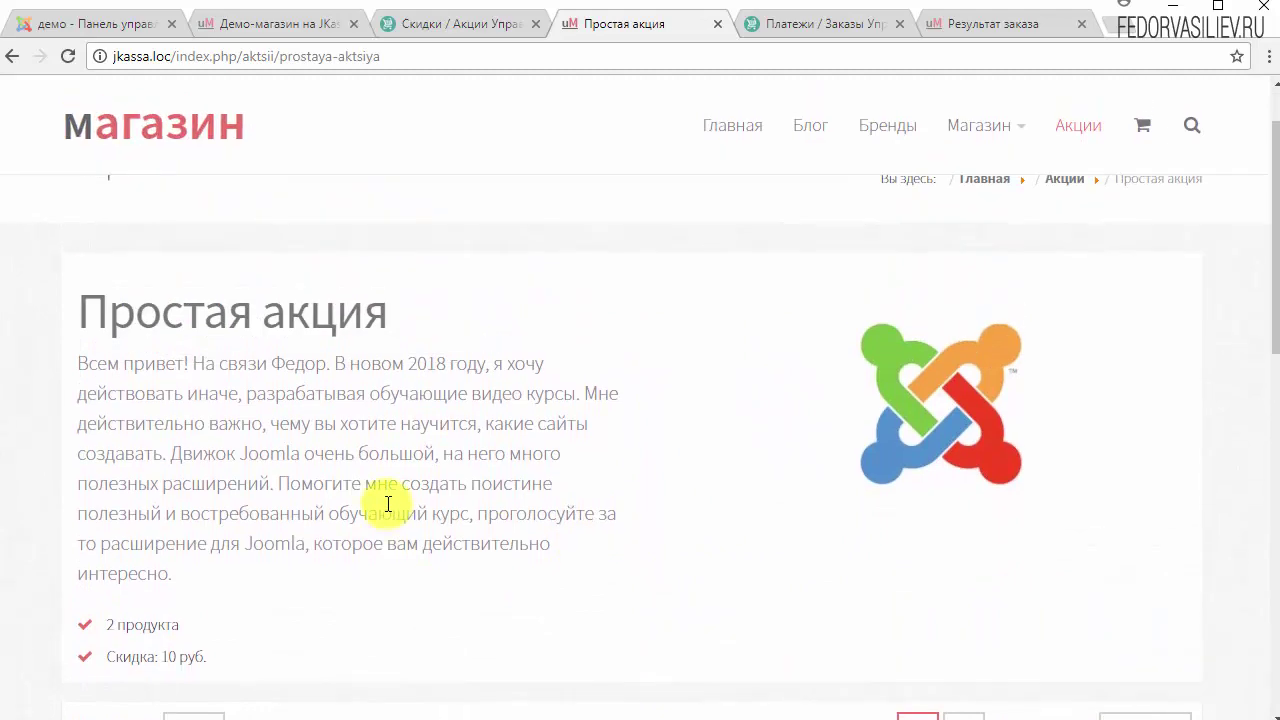
scroll(270, 481, "down", 6)
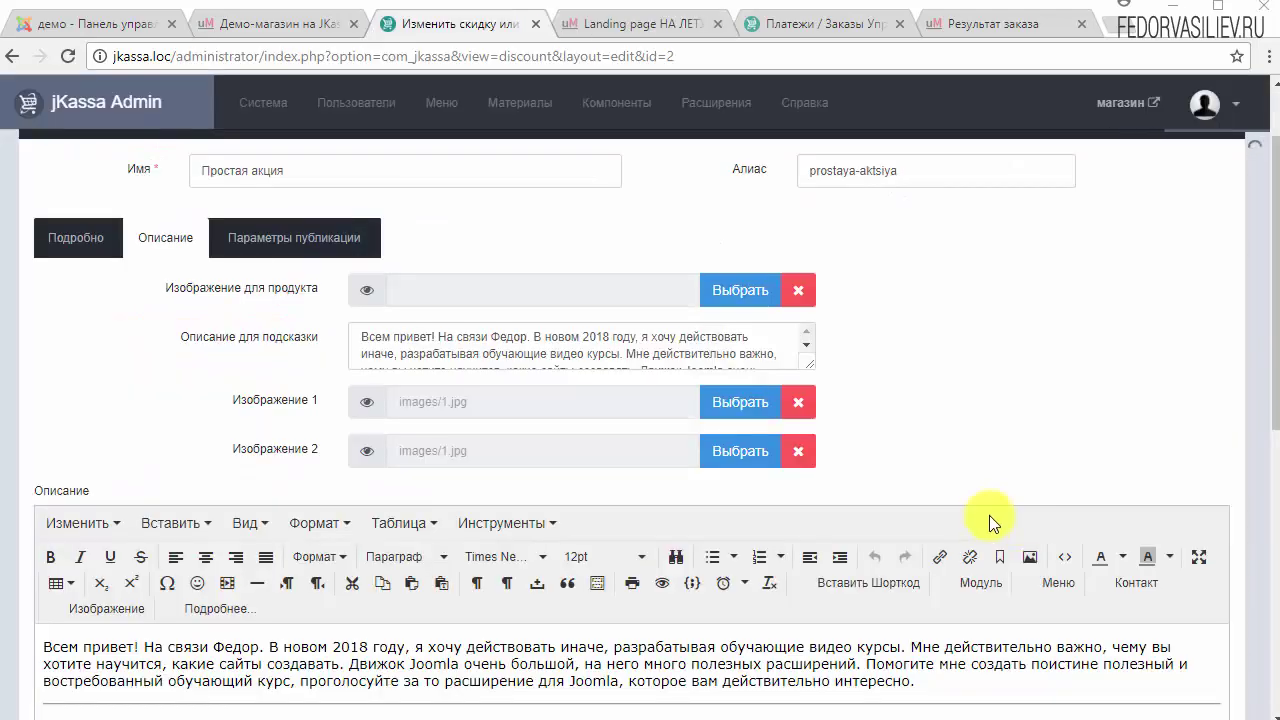
Enlarge and highlight the Описание для подсказки text of Простая акция, and view the SALE badge's tooltip on the Landing page НА ЛЕТУ product
left_click_drag(810, 365, 818, 460)
left_click_drag(591, 443, 354, 314)
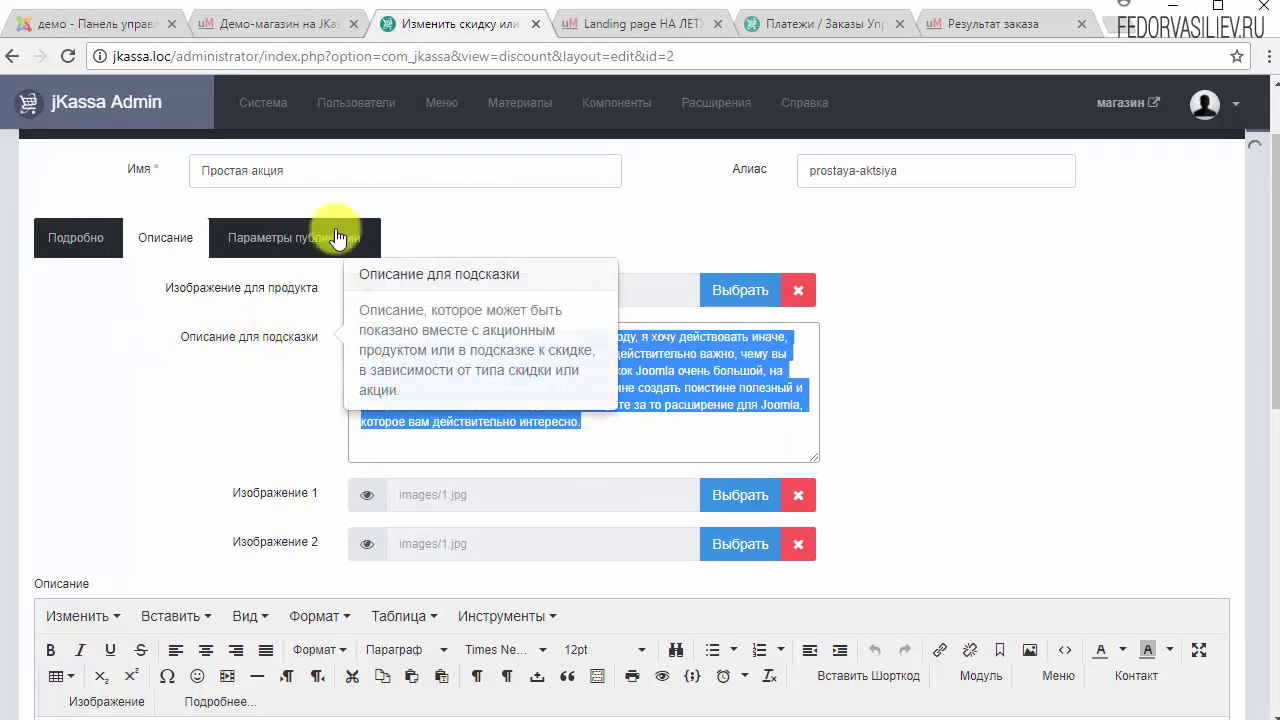
left_click(575, 23)
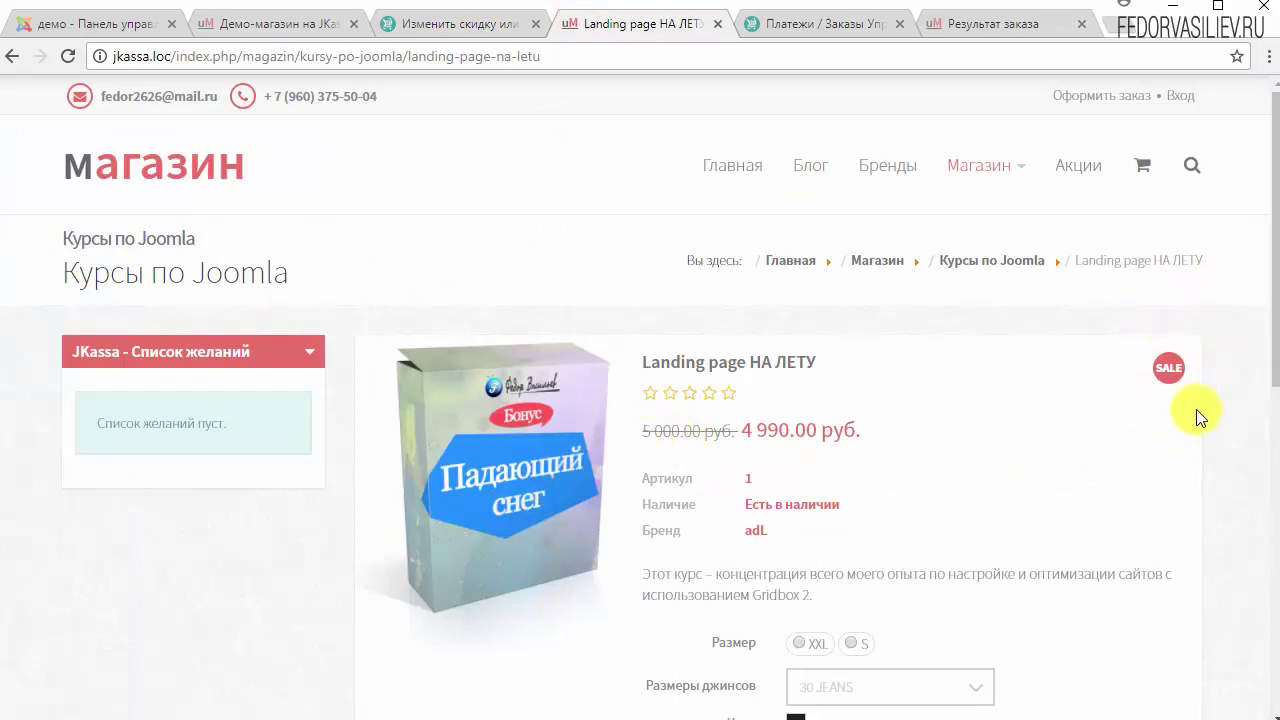
mouse_move(1165, 366)
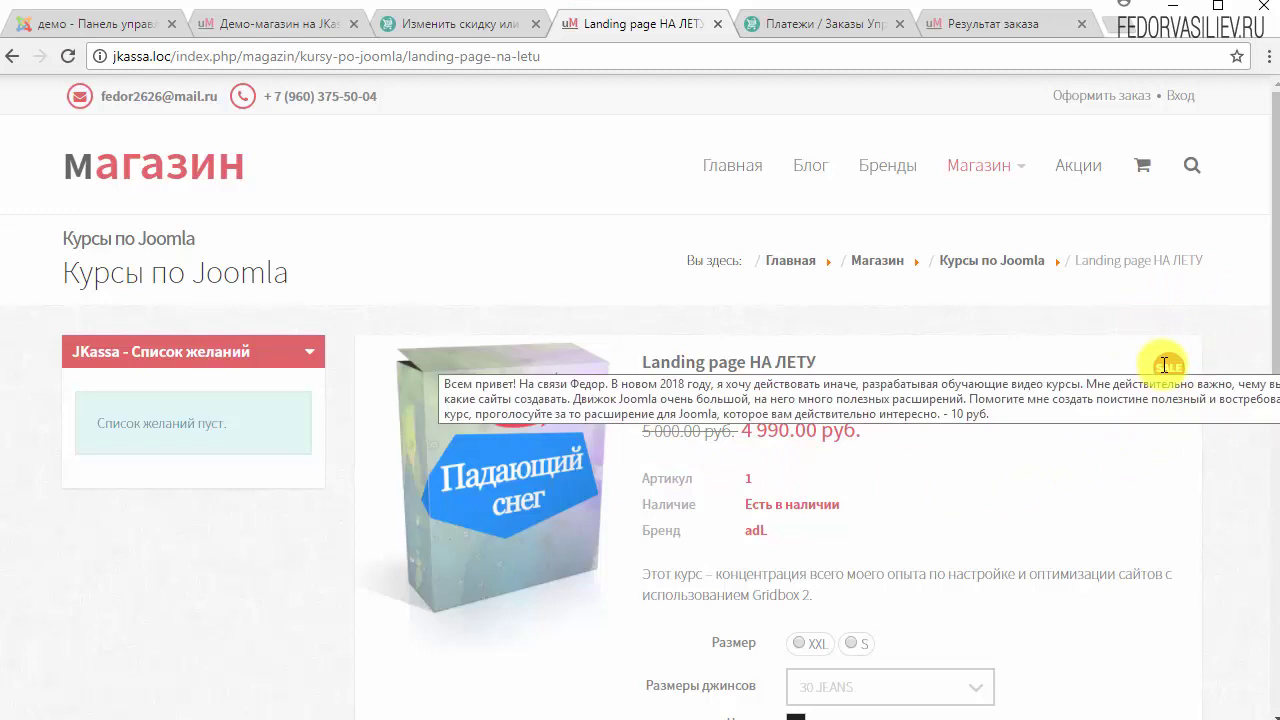
Return to the Простая акция discount in the admin and examine its Описание для подсказки text
left_click(420, 23)
left_click(480, 363)
left_click(616, 422)
key("ctrl+a")
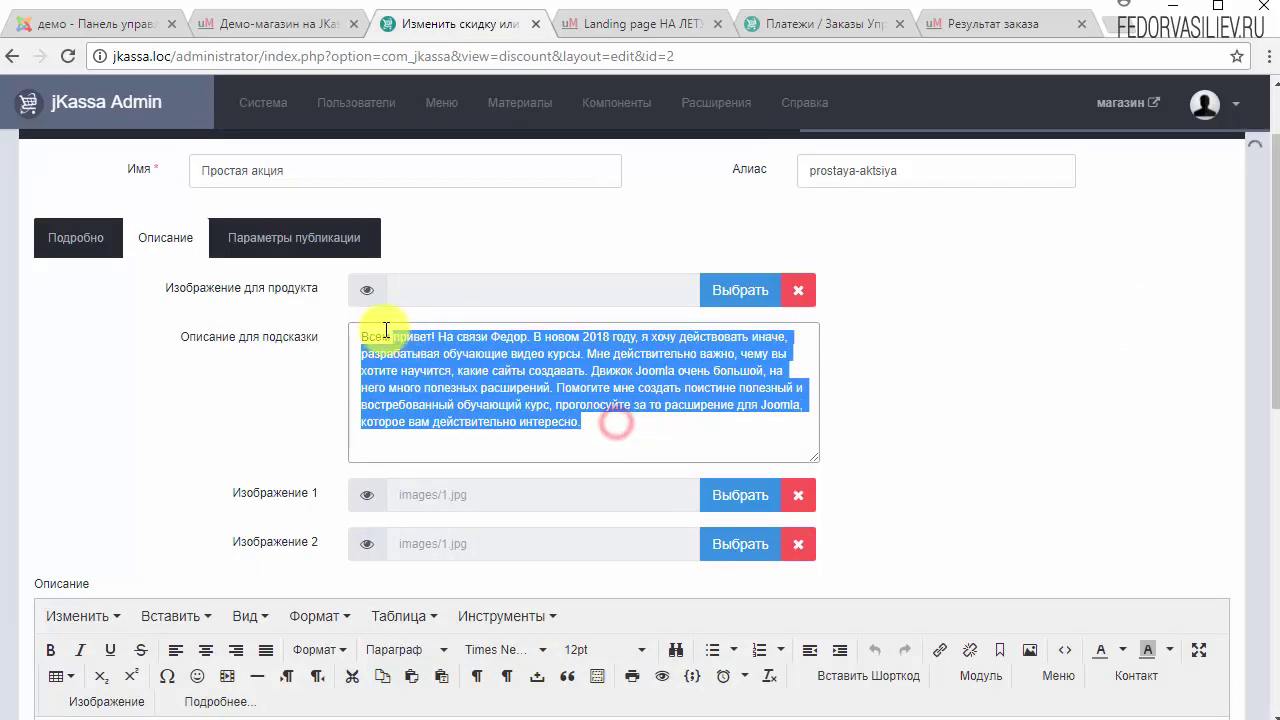
left_click(509, 404)
left_click_drag(593, 419, 366, 334)
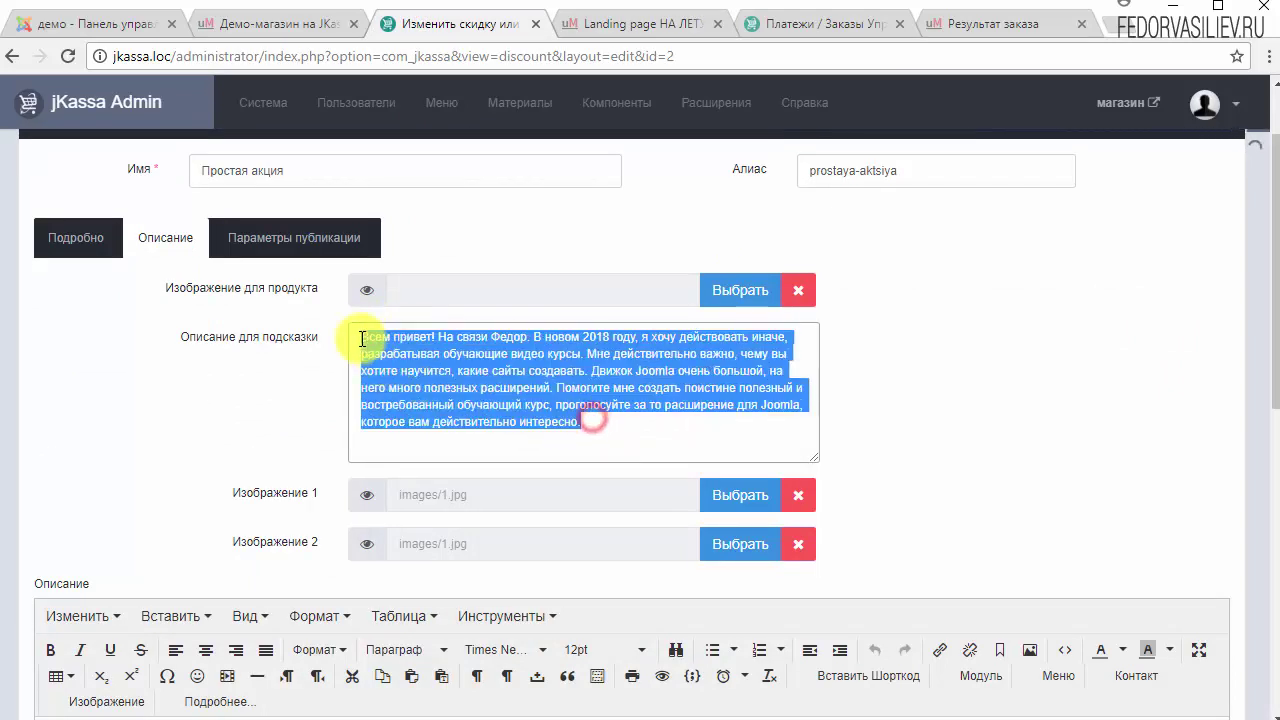
left_click(464, 378)
left_click_drag(509, 404, 602, 421)
left_click_drag(432, 378, 374, 353)
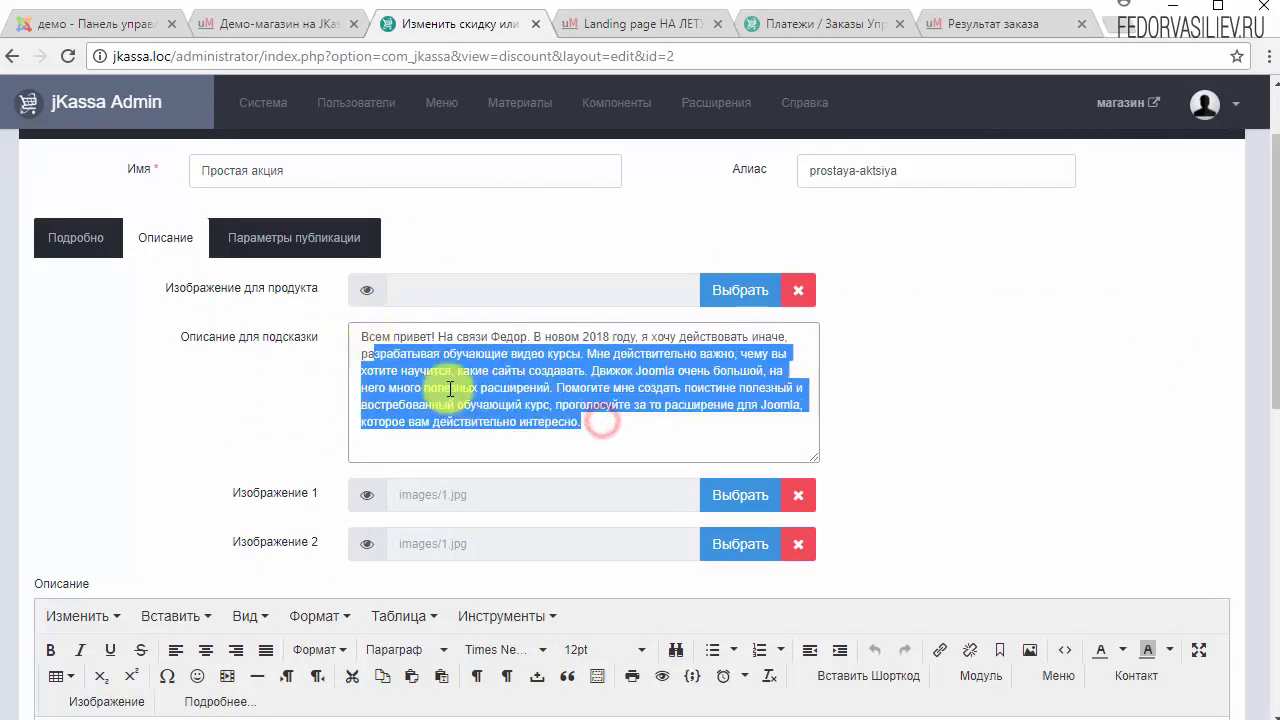
scroll(330, 356, "up", 1)
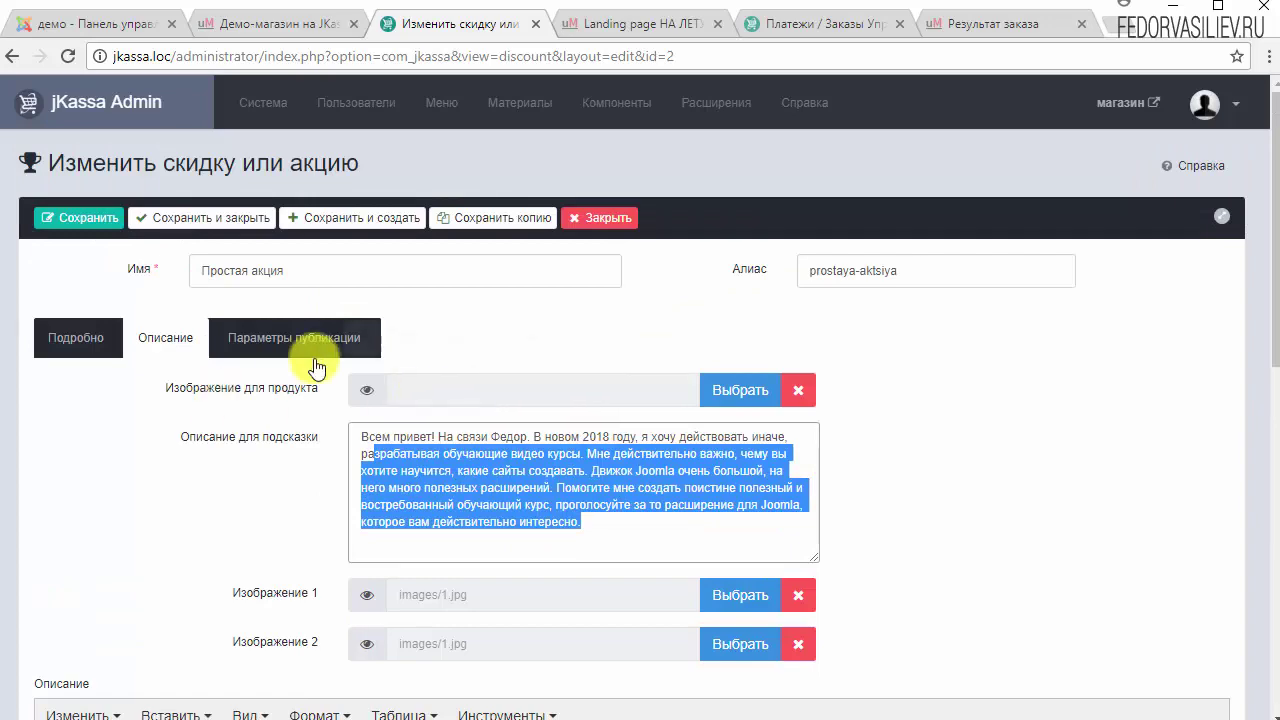
left_click(477, 497)
left_click_drag(584, 522, 362, 437)
scroll(792, 428, "down", 2)
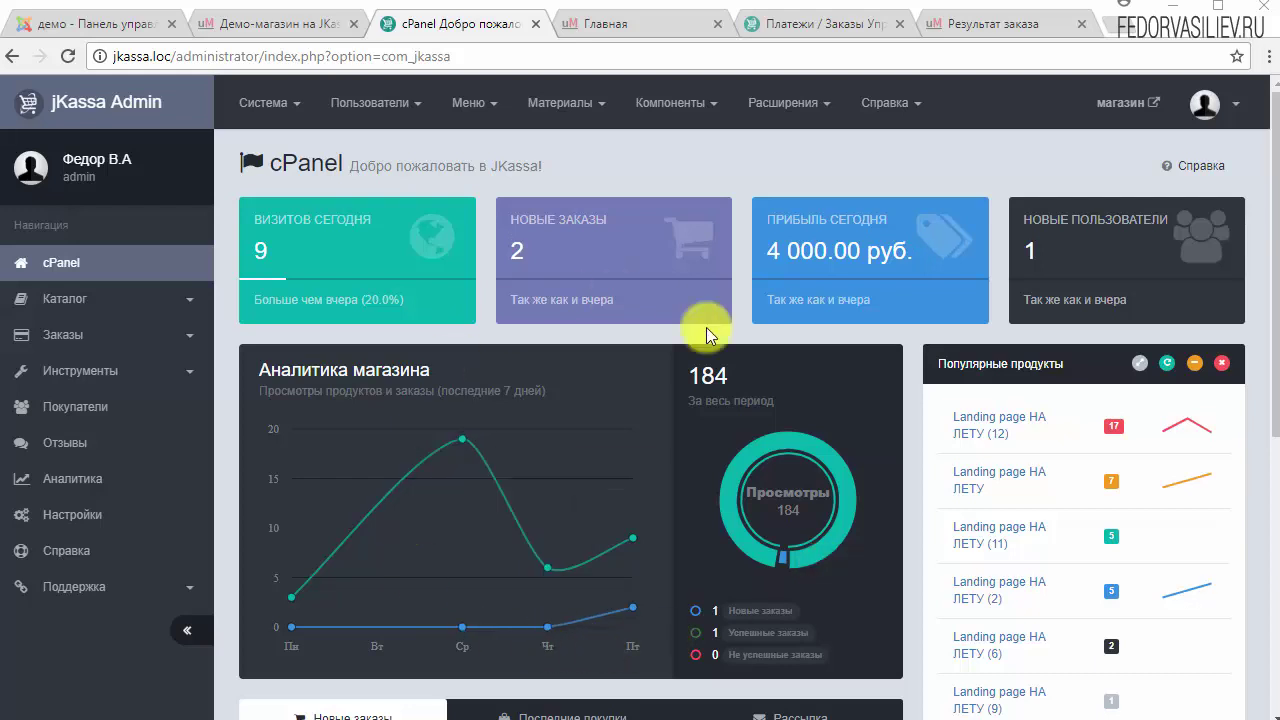
View the Joomla, Adobe Muse and Wordpree category blocks on the shop's home page
mouse_move(453, 471)
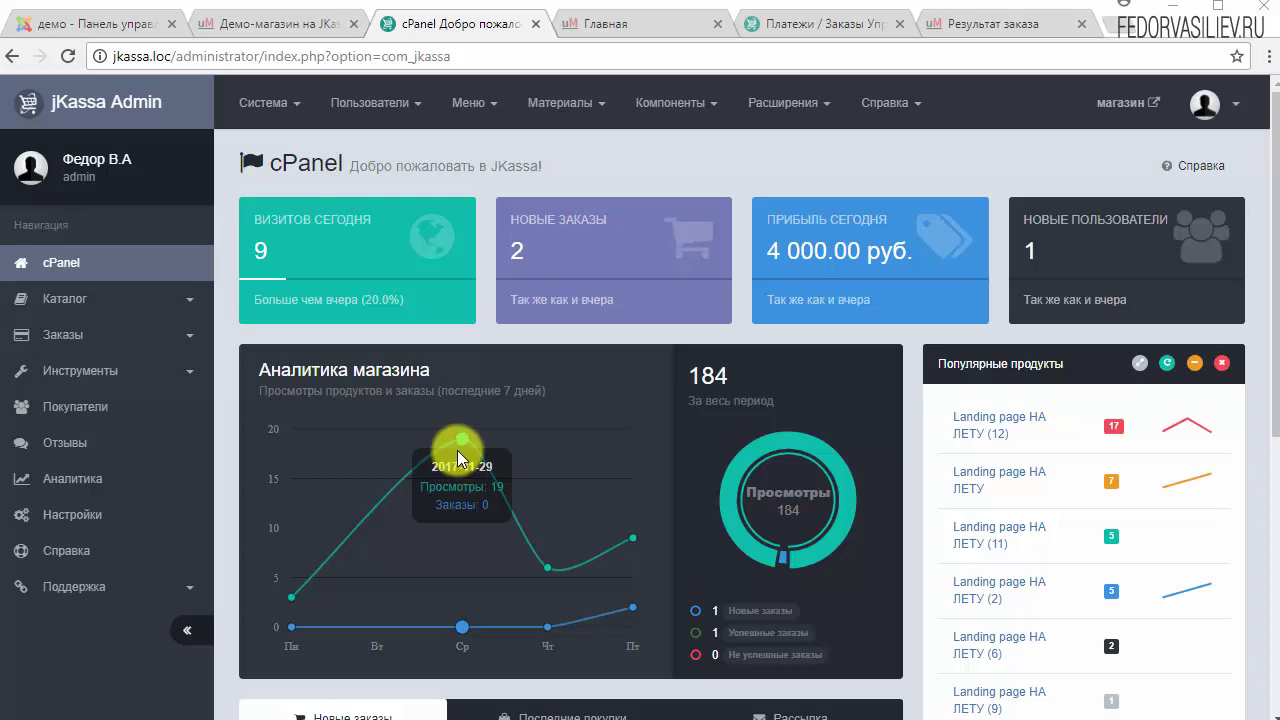
left_click(580, 26)
scroll(604, 234, "down", 8)
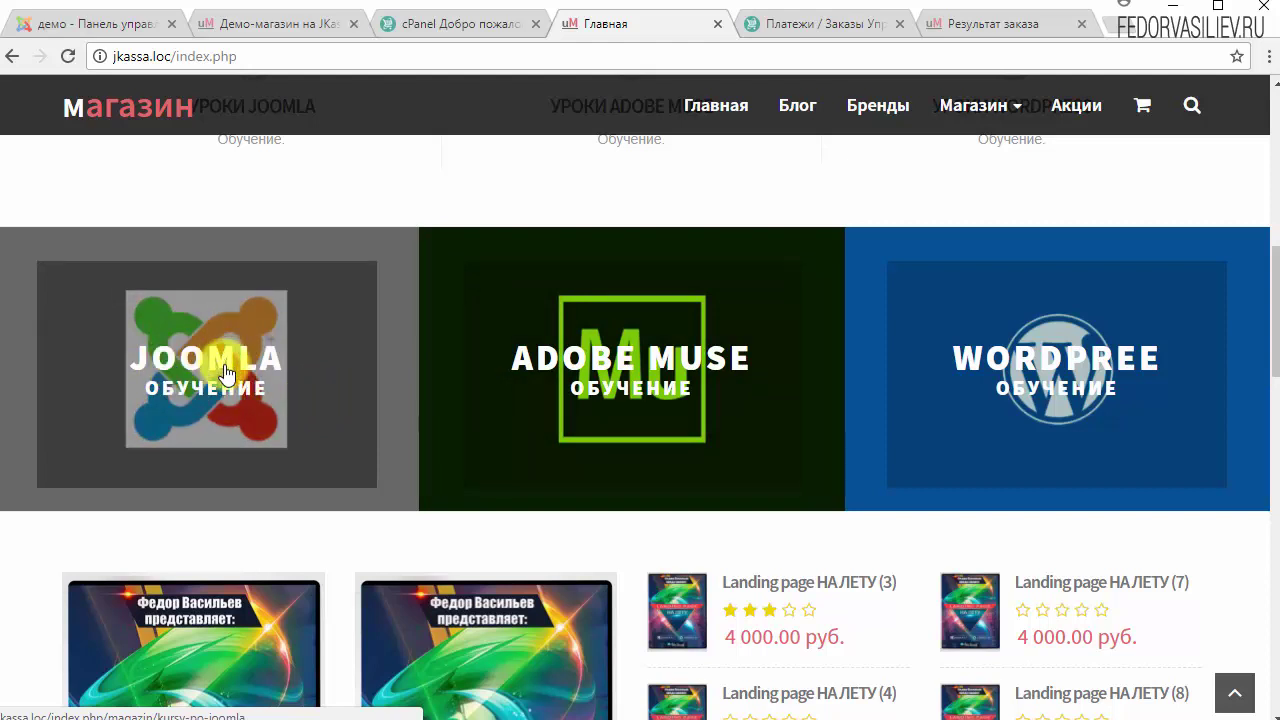
Open the uMarket template for editing from the JKassa Дизайн tools, look at its Редактор files and return to its Параметры
left_click(463, 30)
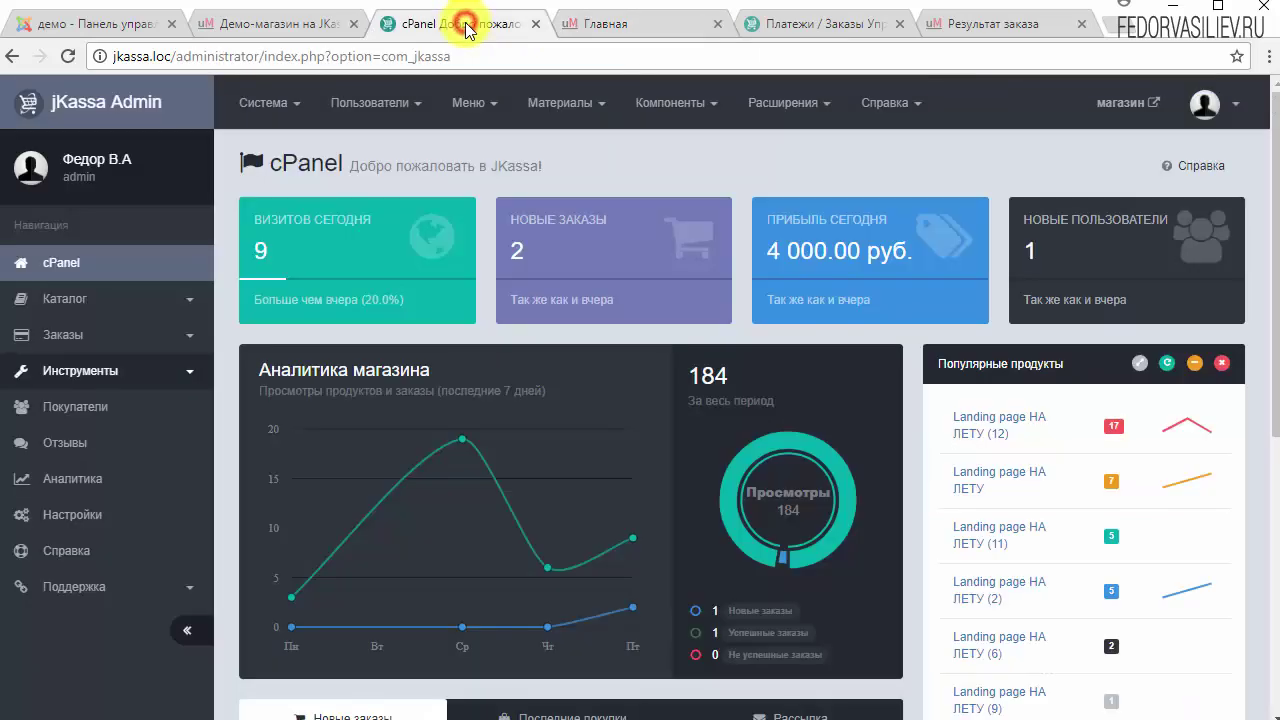
left_click(70, 370)
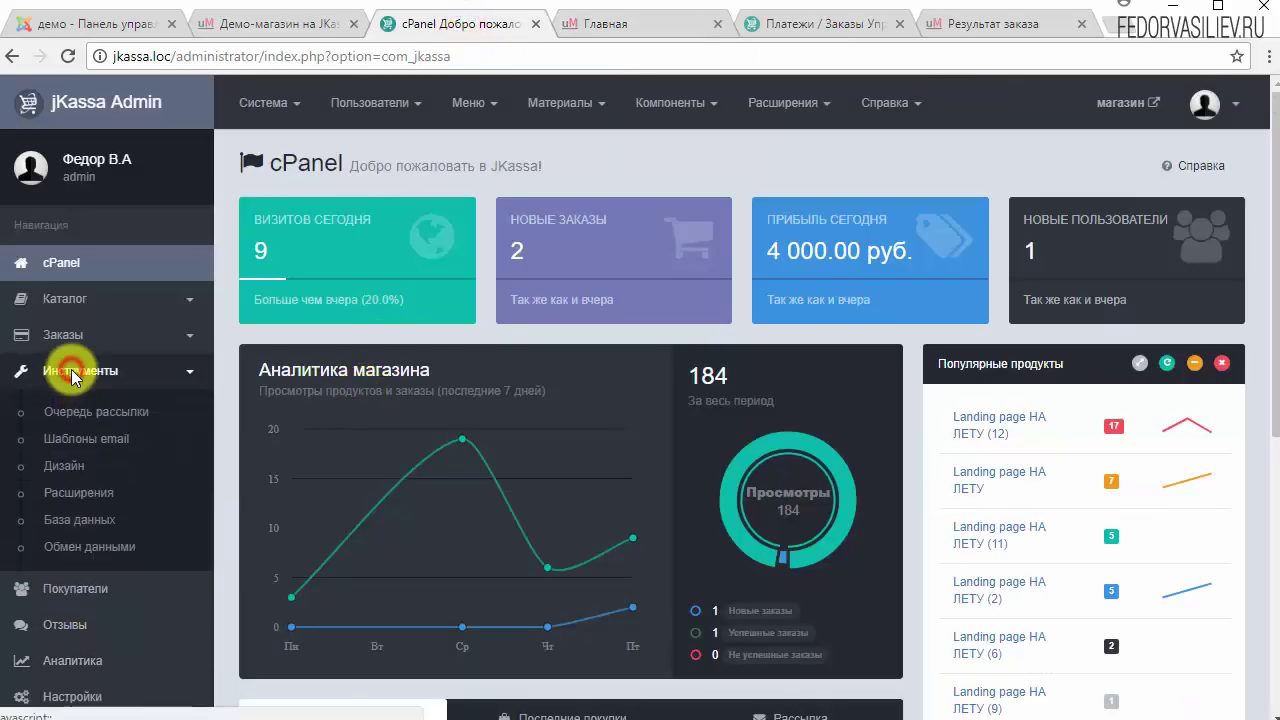
left_click(52, 466)
scroll(586, 290, "down", 4)
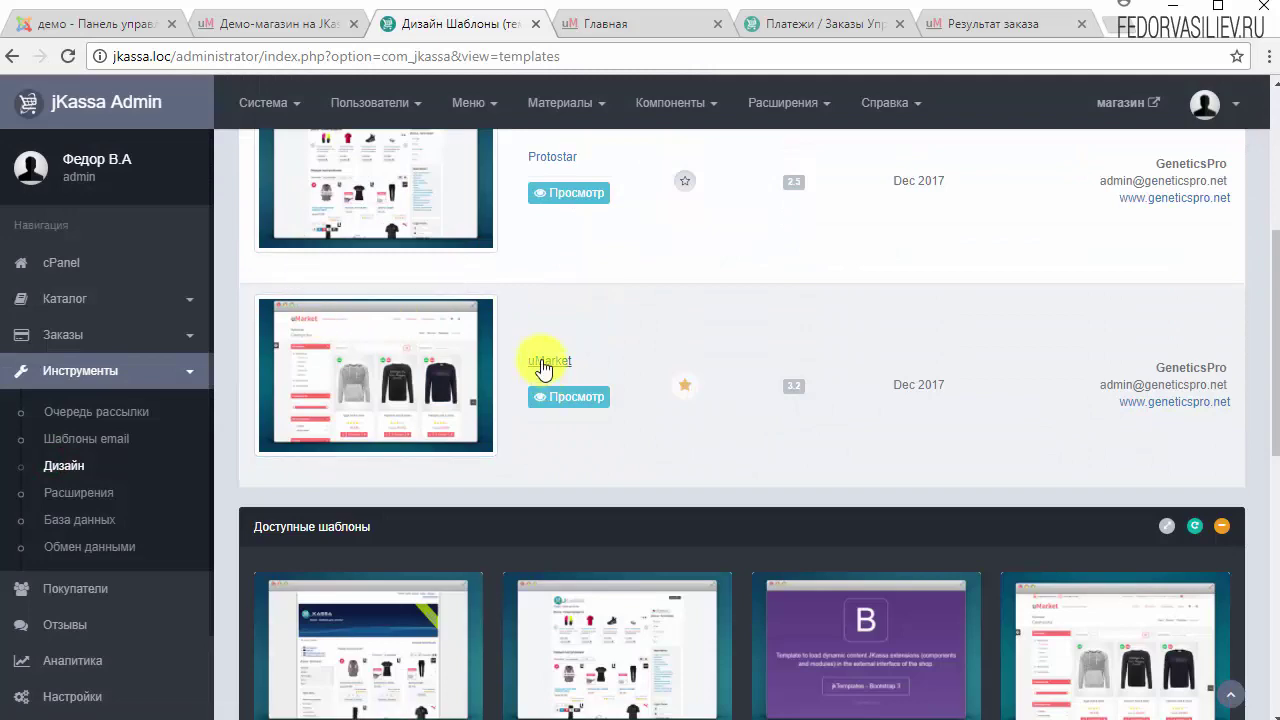
left_click(552, 362)
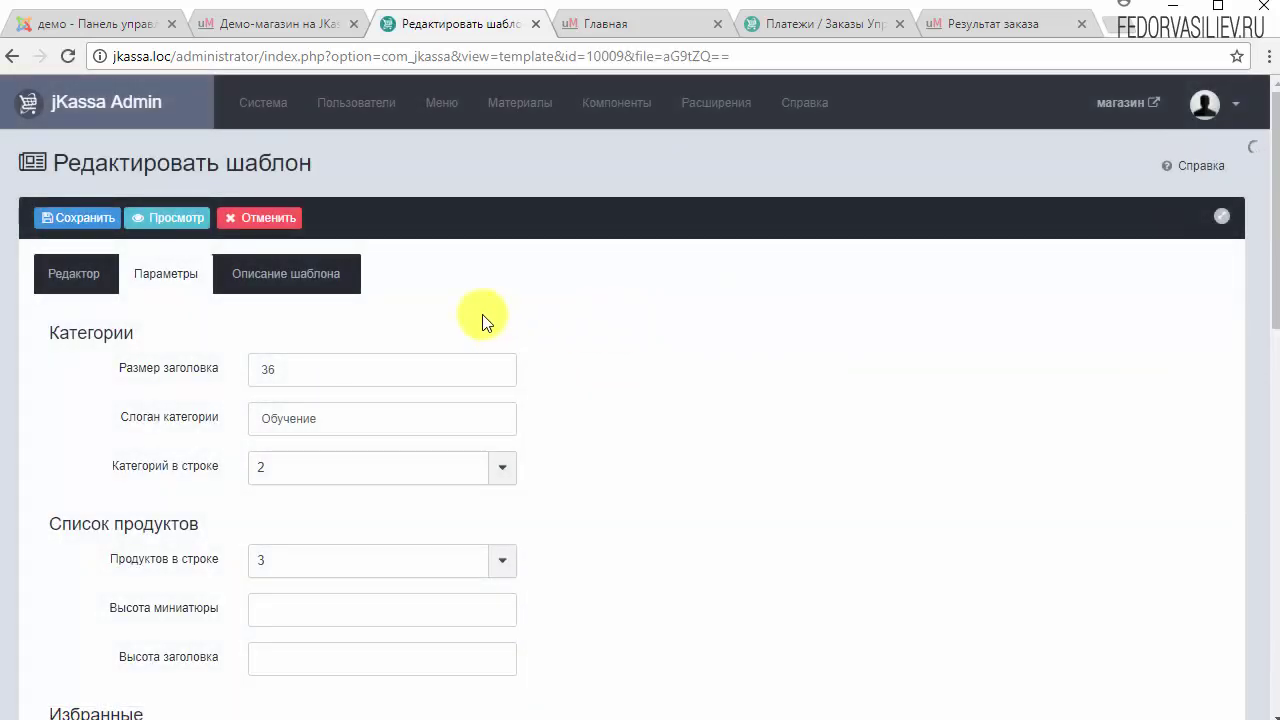
left_click(73, 277)
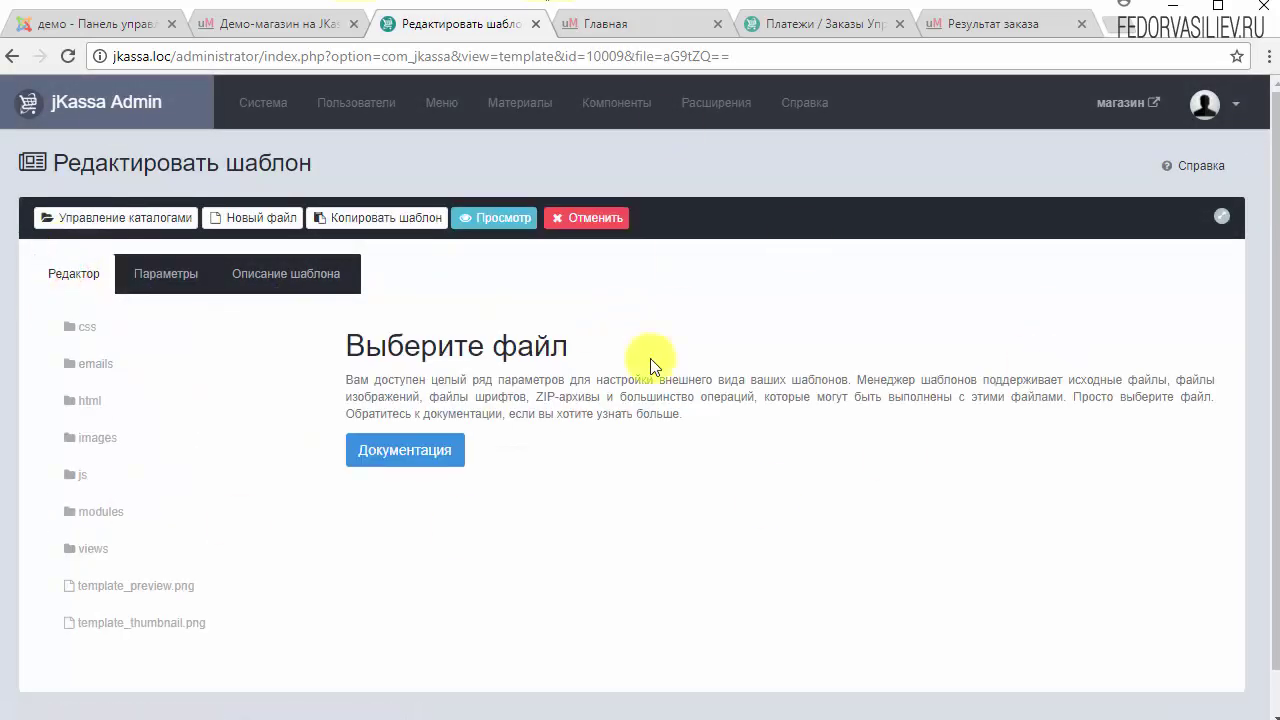
left_click(160, 278)
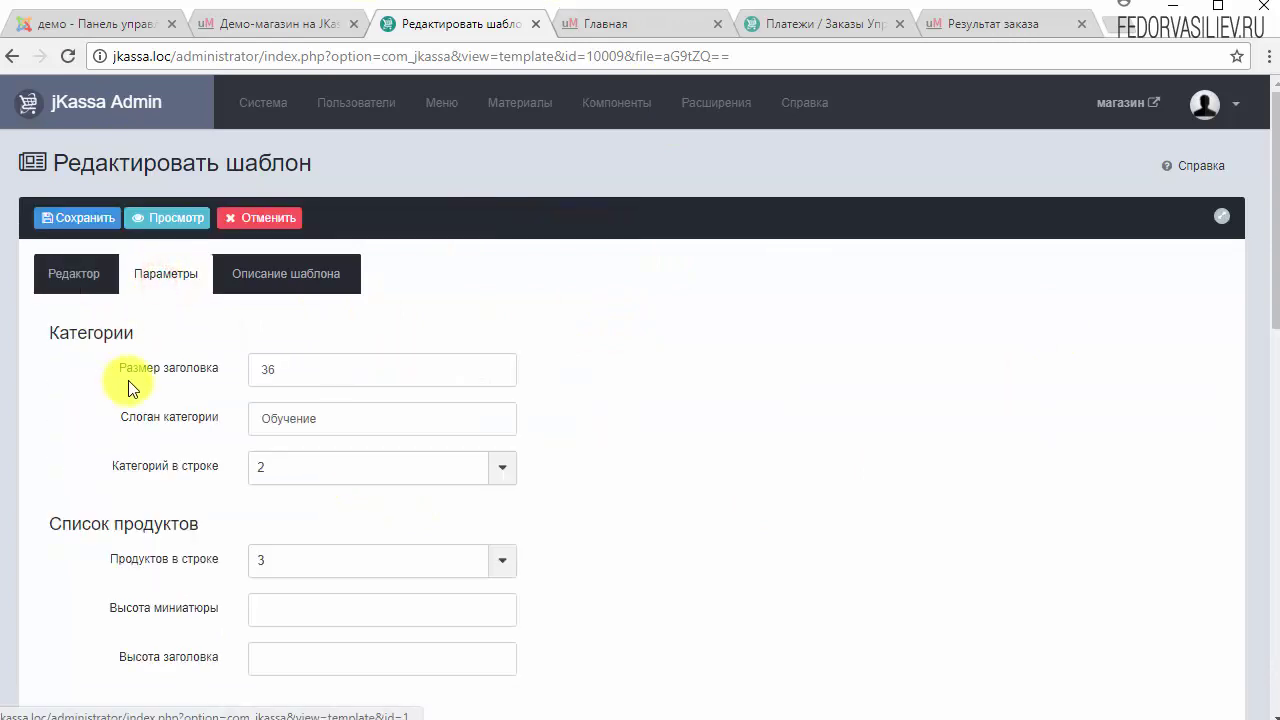
Set the category Размер заголовка to 12, save the template parameters and check the category titles on the reloaded home page
left_click_drag(432, 371, 207, 390)
type("12")
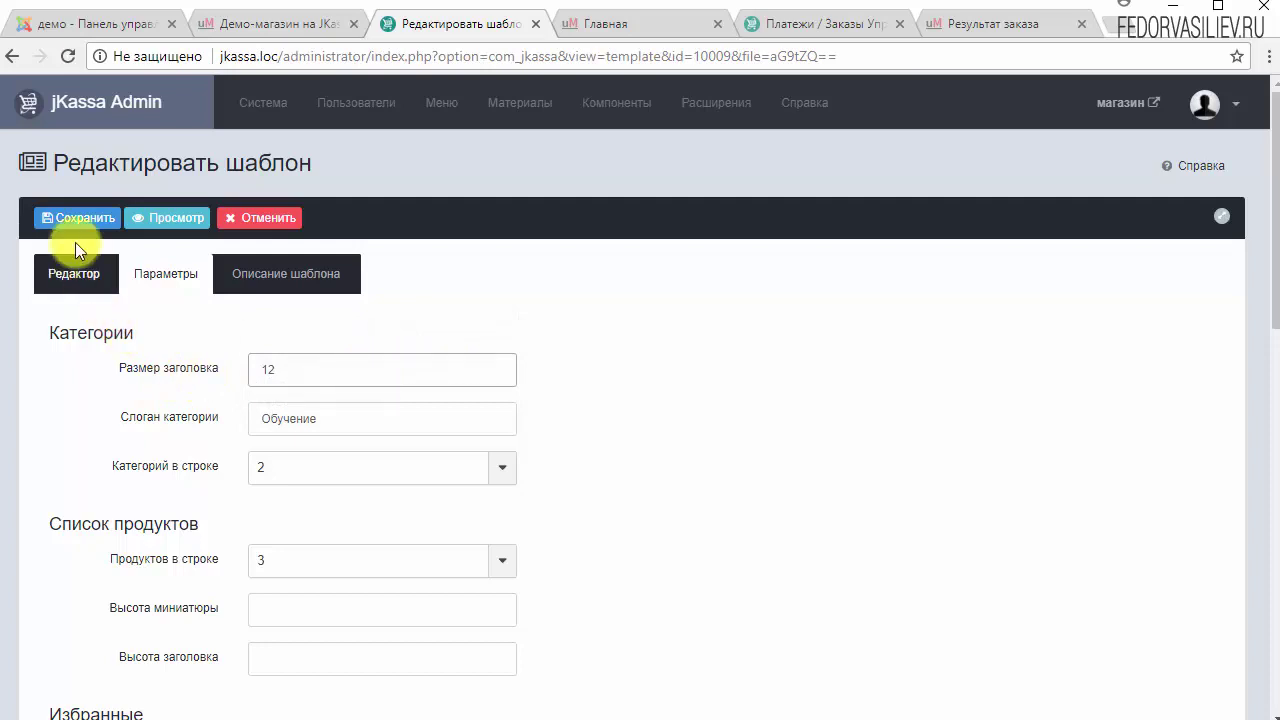
left_click(67, 222)
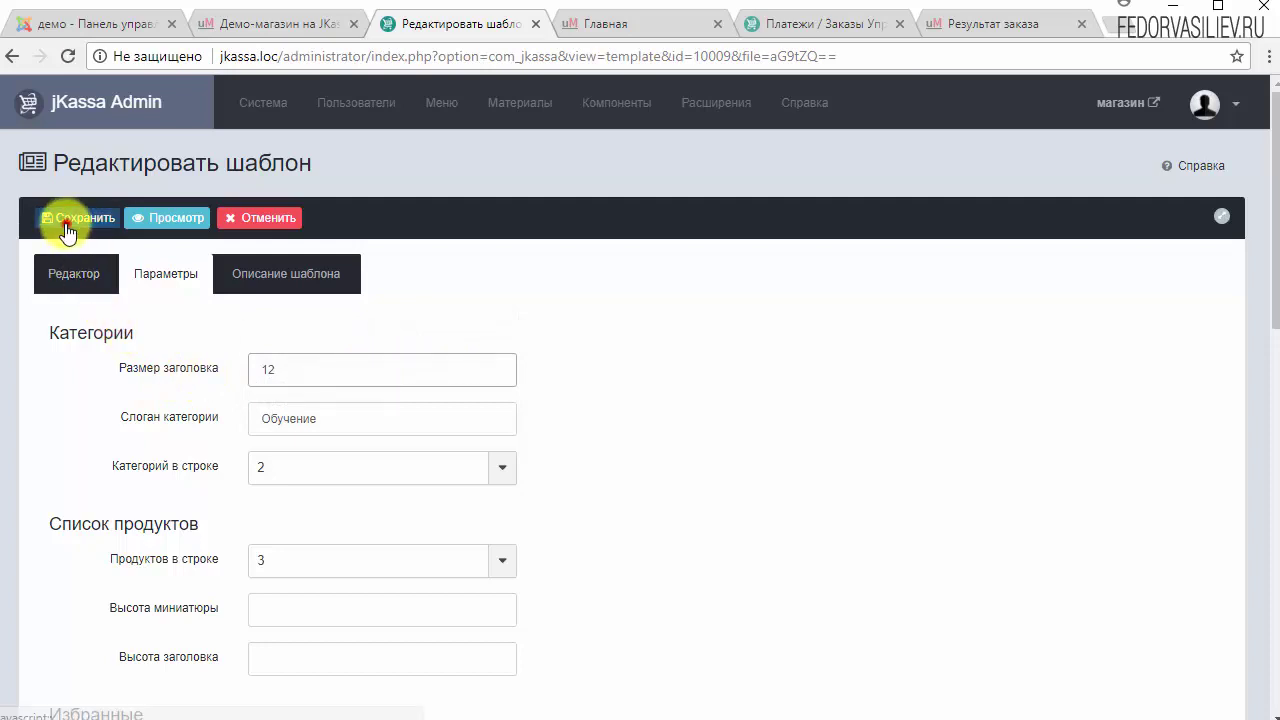
left_click(606, 33)
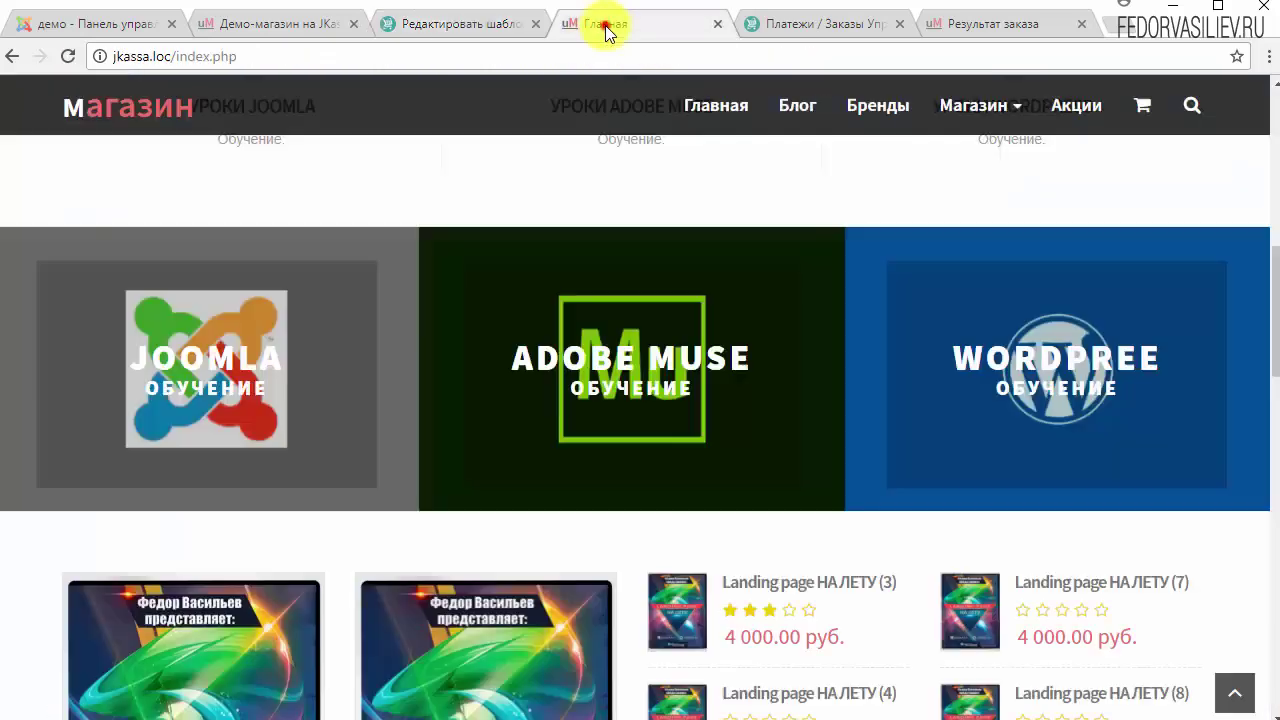
left_click(68, 57)
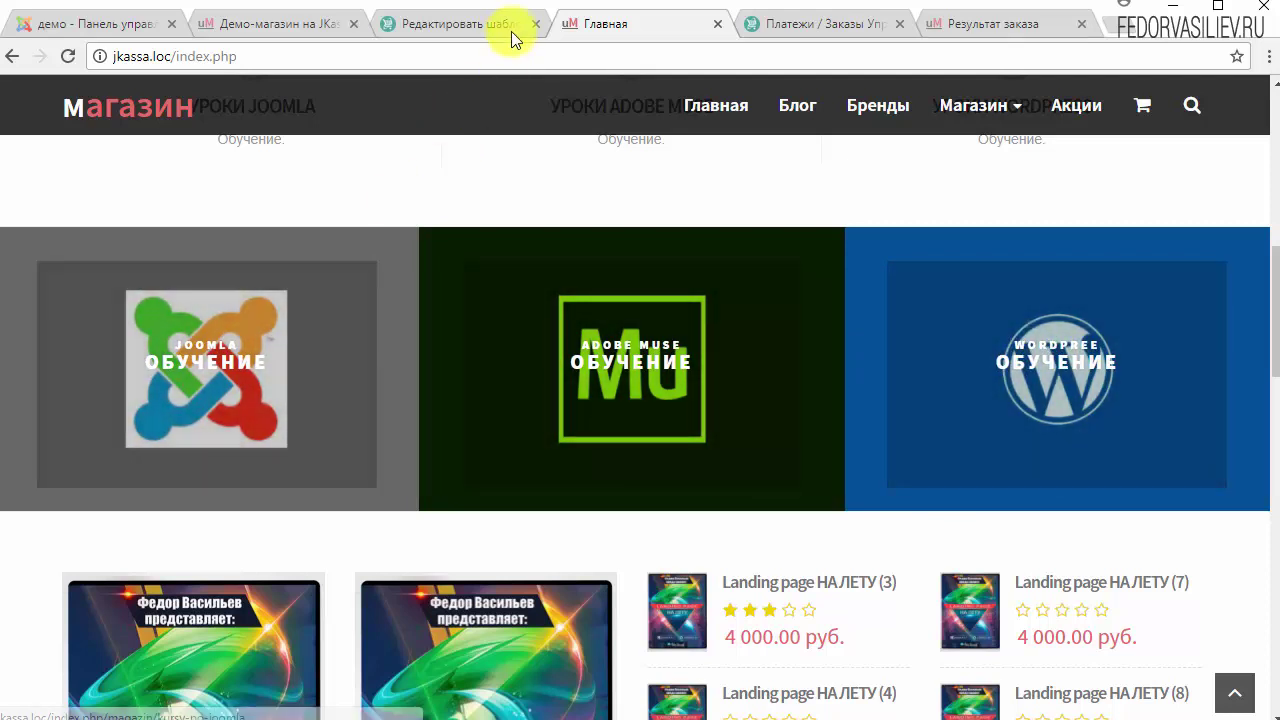
left_click(513, 25)
left_click(652, 23)
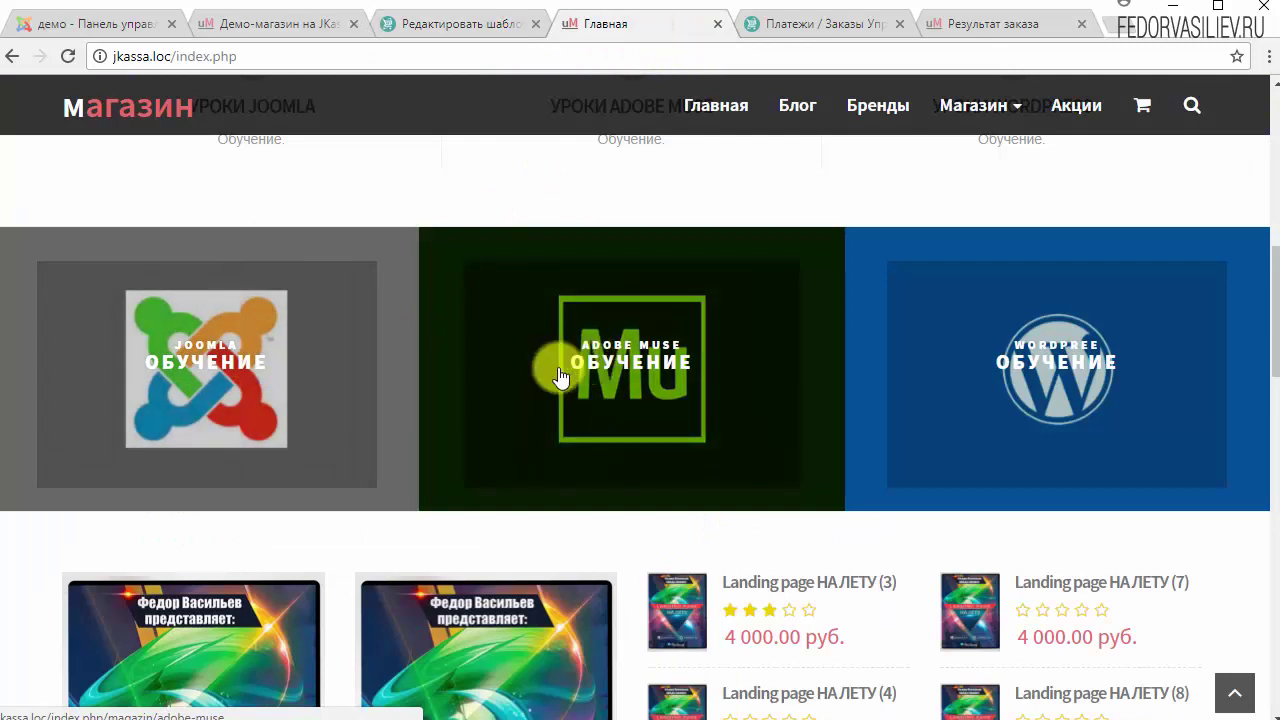
Set the category Размер заголовка to 40, save the template parameters and reload the shop's home page
left_click(511, 26)
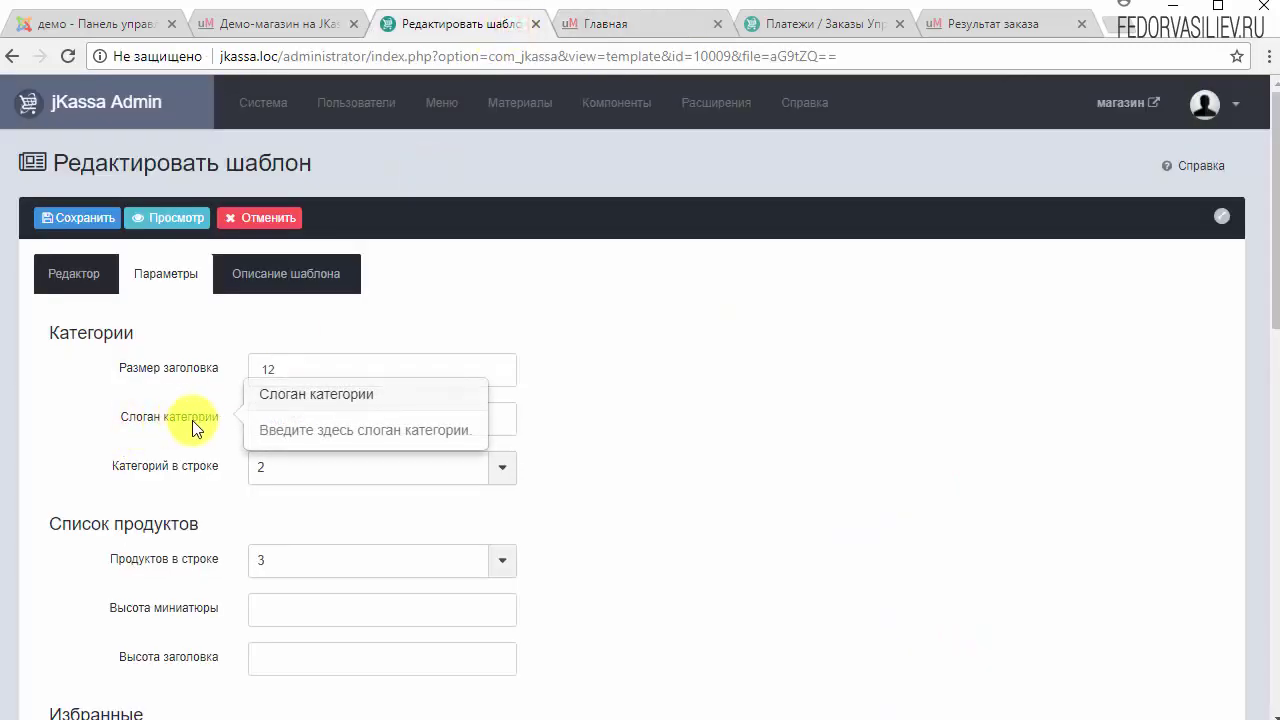
double_click(334, 421)
double_click(268, 367)
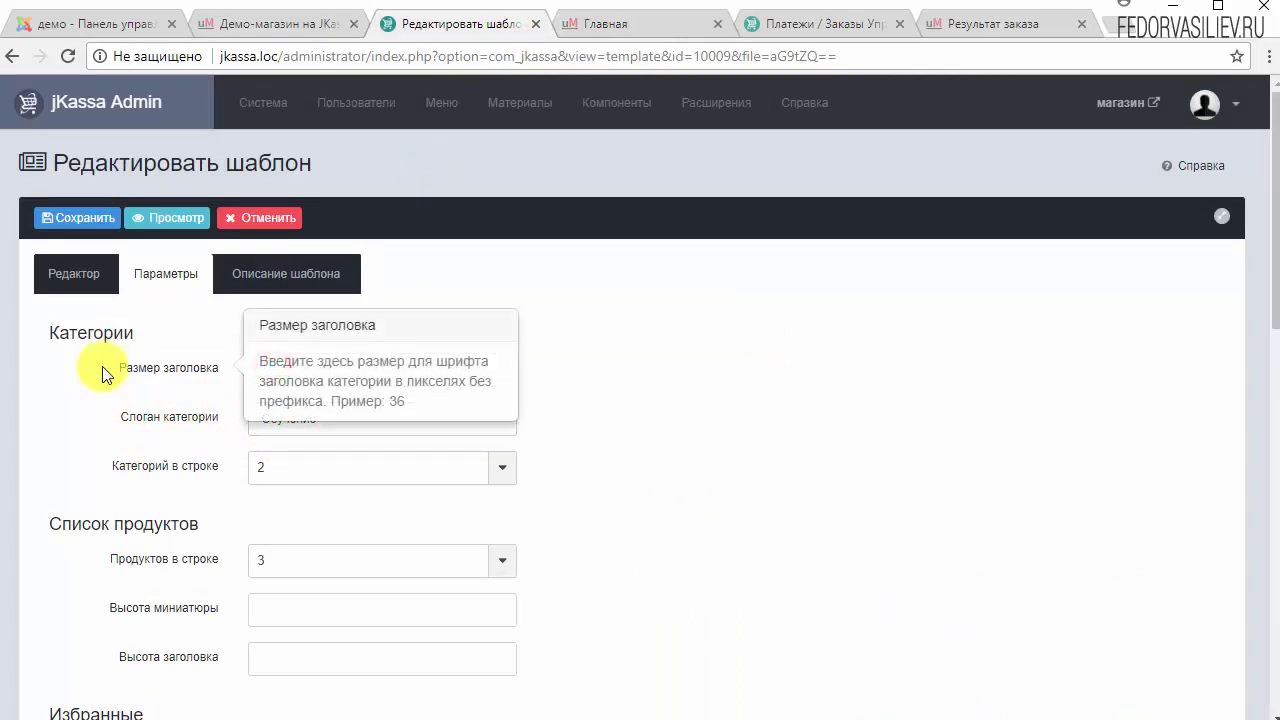
type("40")
left_click(57, 217)
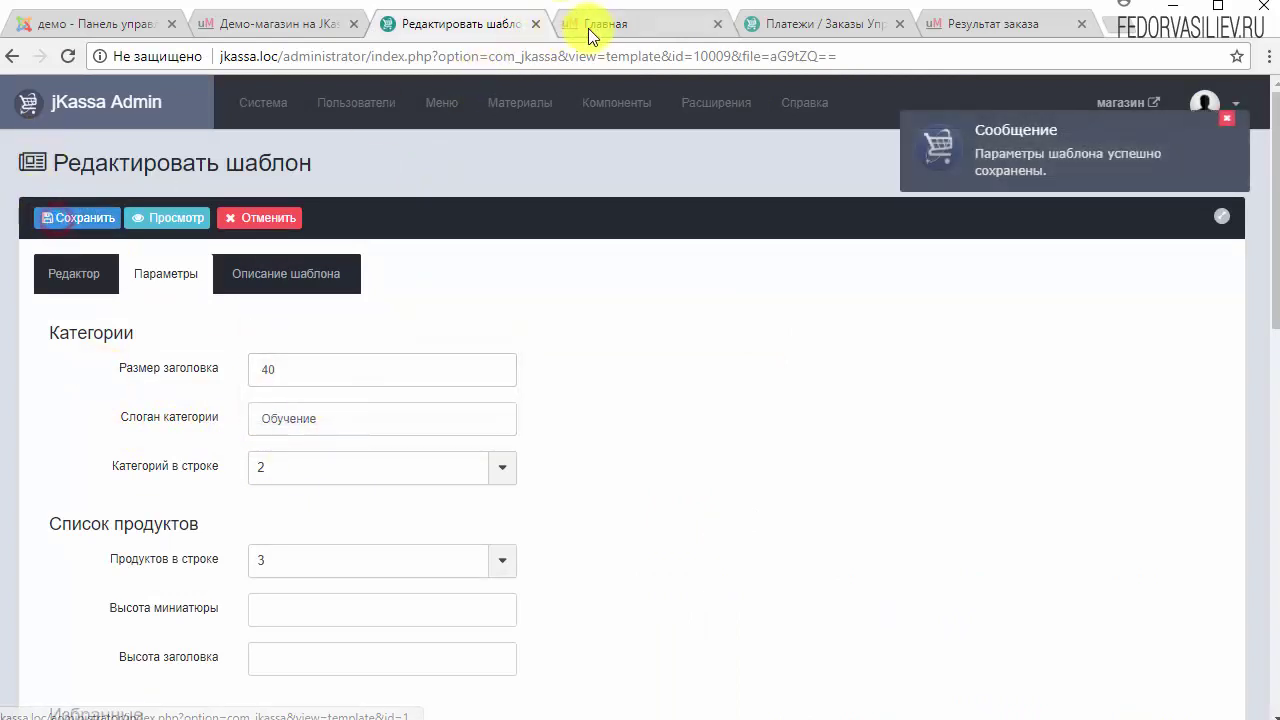
left_click(598, 26)
left_click(70, 56)
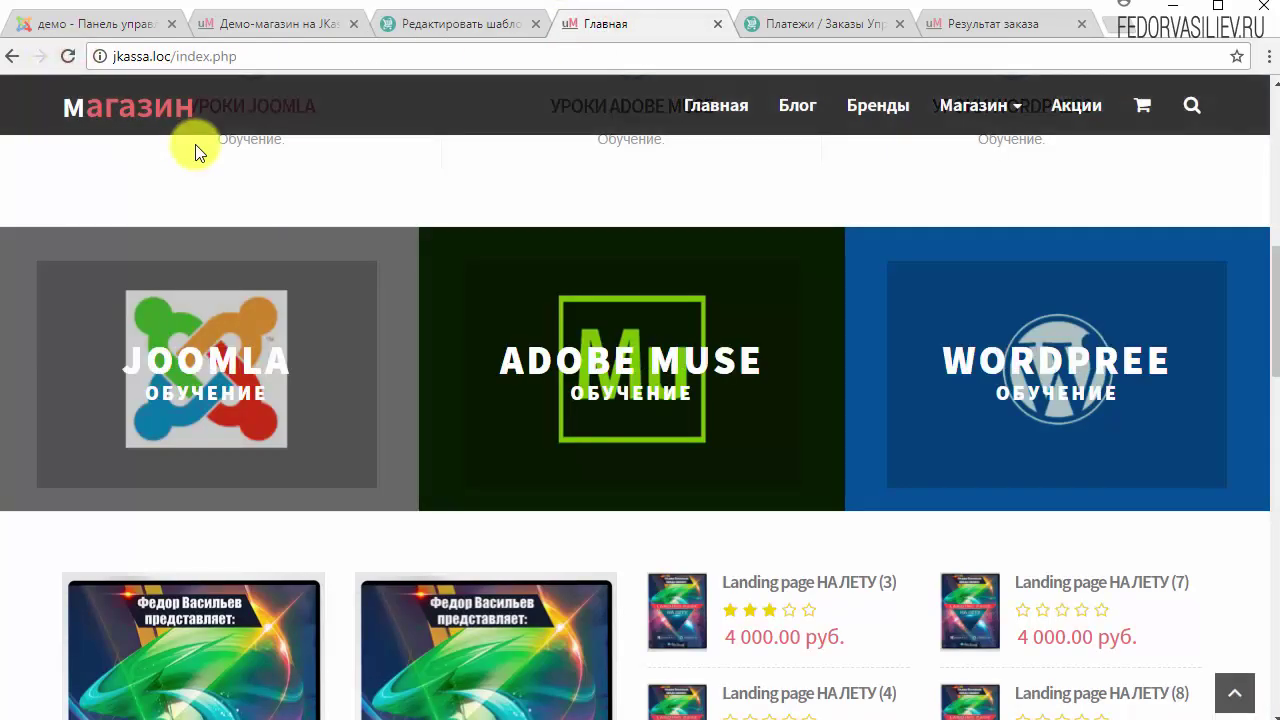